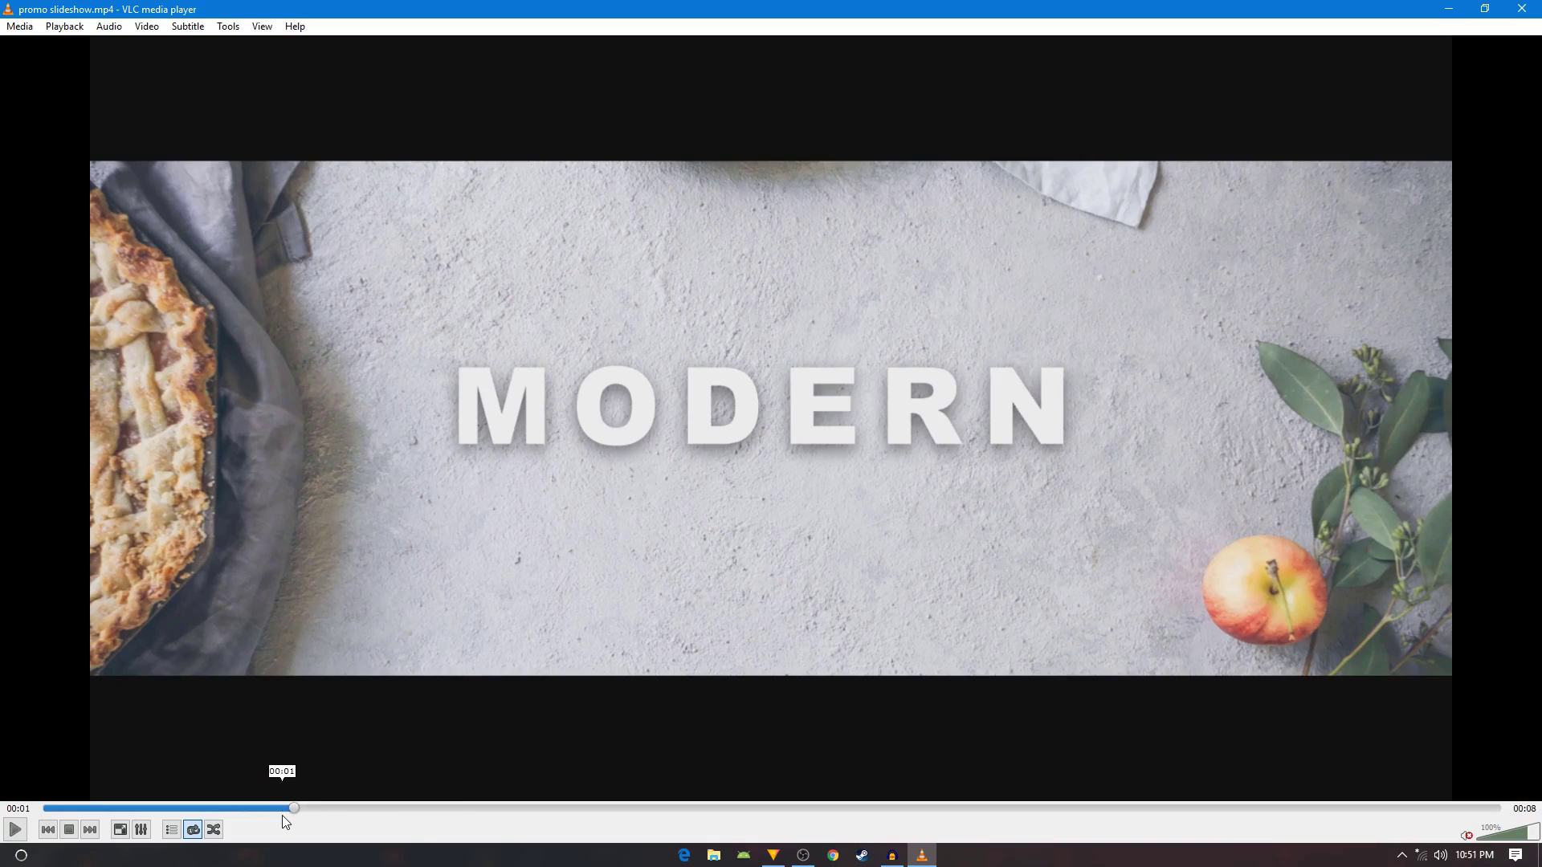
Scrub promo slideshow.mp4 in VLC and pause at 00:02 on the FAST slide
left_click(277, 809)
left_click_drag(277, 811, 503, 833)
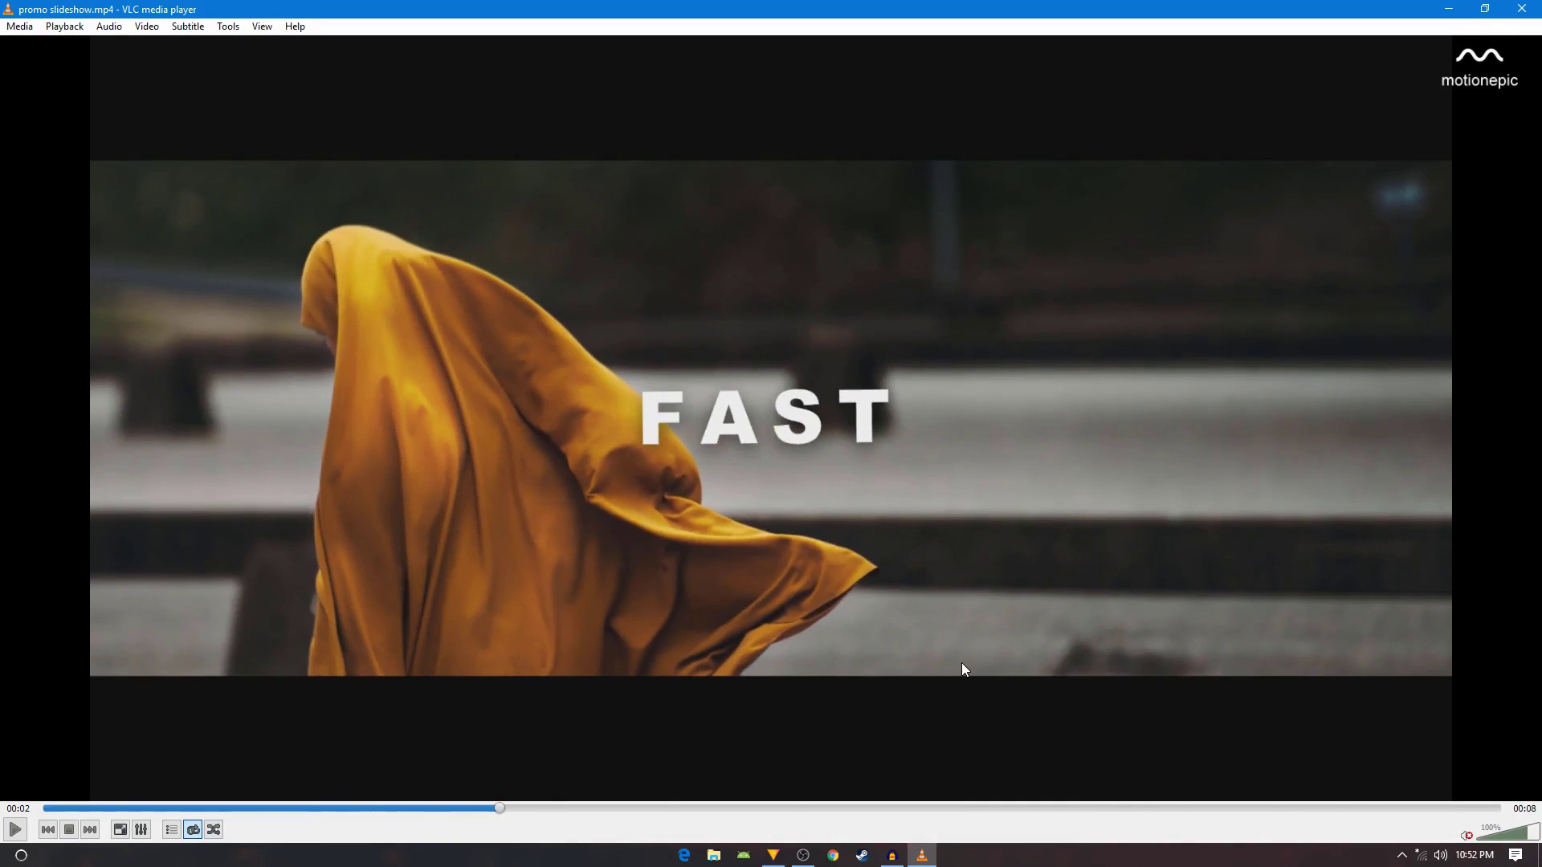
In HitFilm's Composite Shot 2, delete New Plane 2 from the media list
left_click(772, 856)
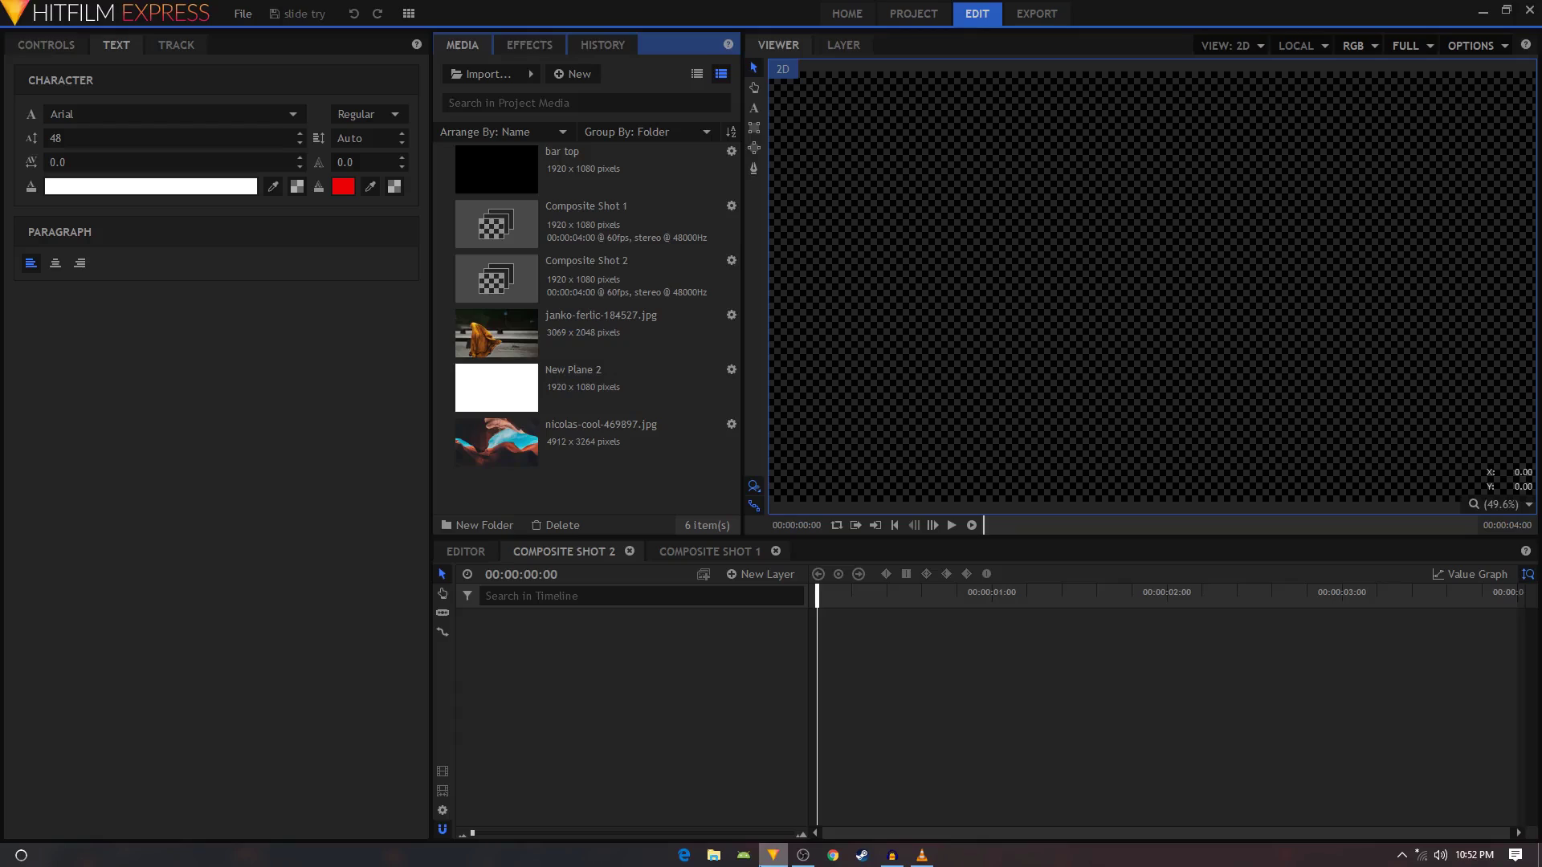
left_click(547, 557)
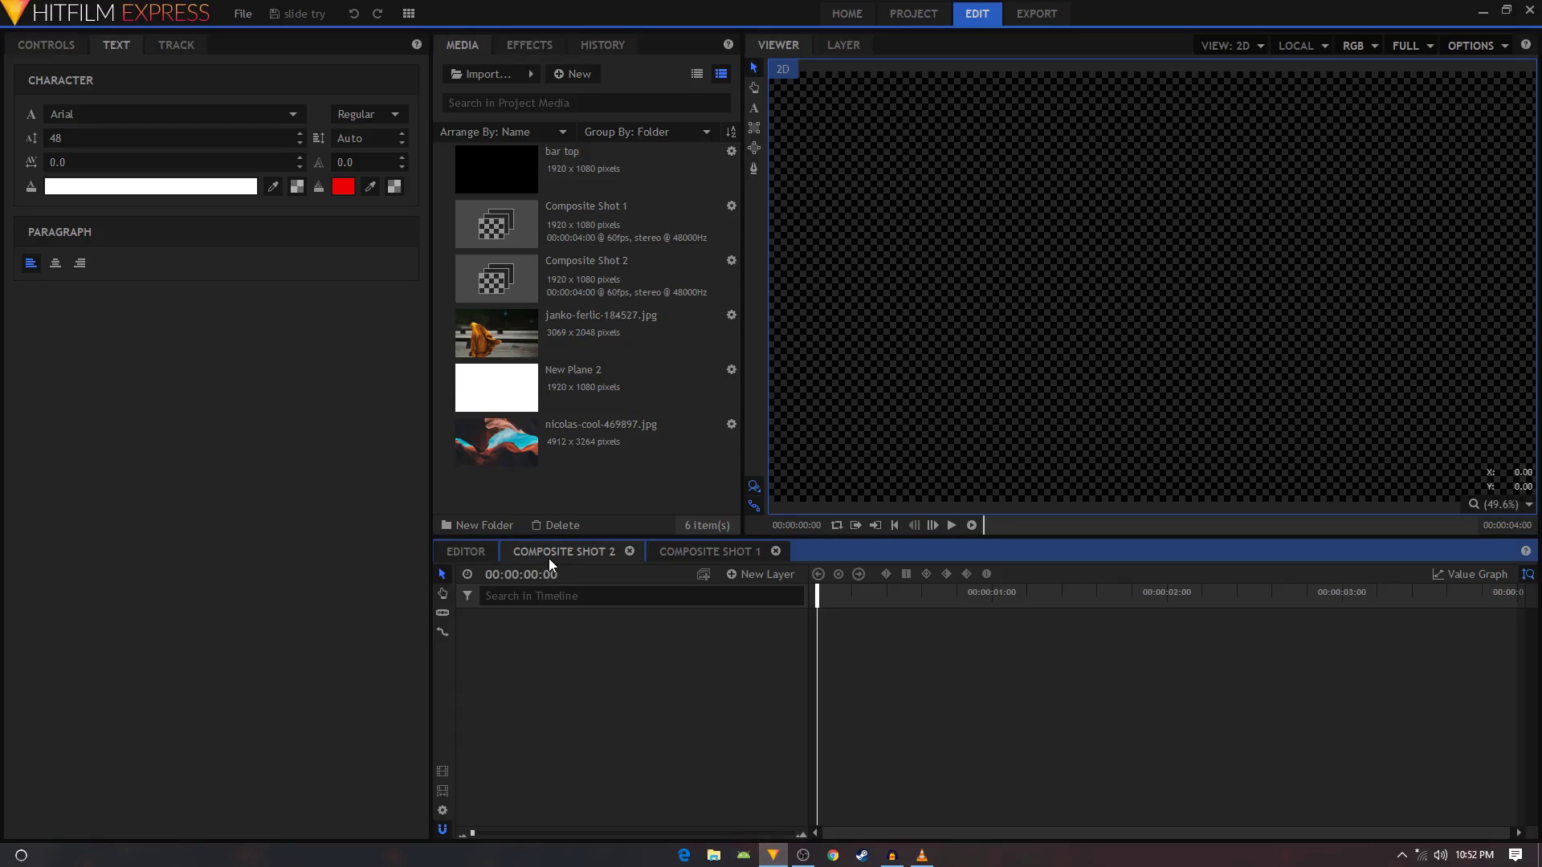
left_click(576, 406)
key("Delete")
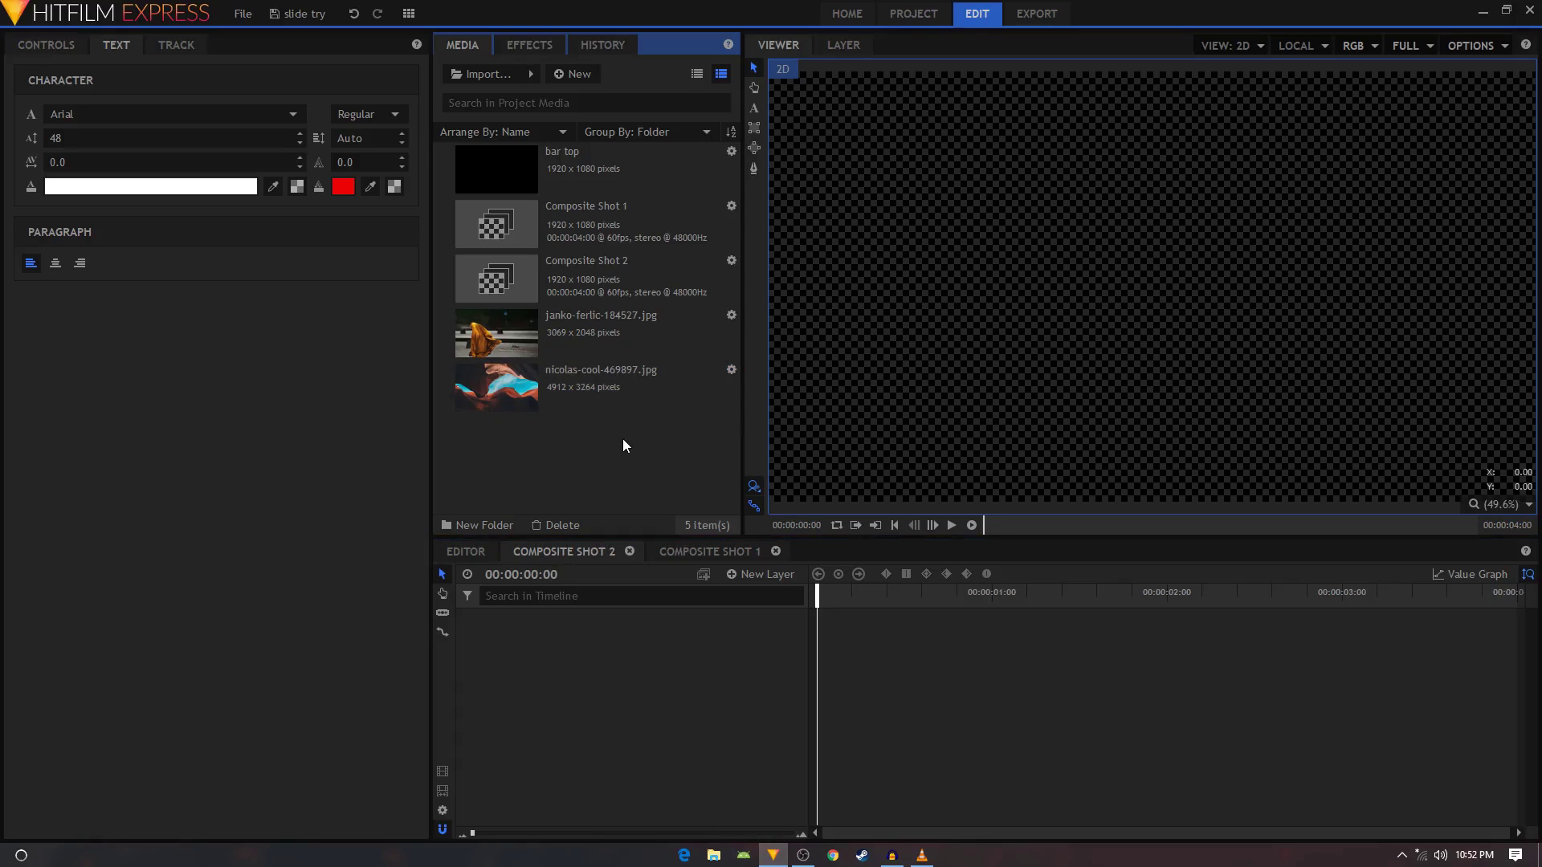
Add nicolas-cool-469897.jpg as a layer and reveal its Transform properties
left_click_drag(595, 398, 604, 644)
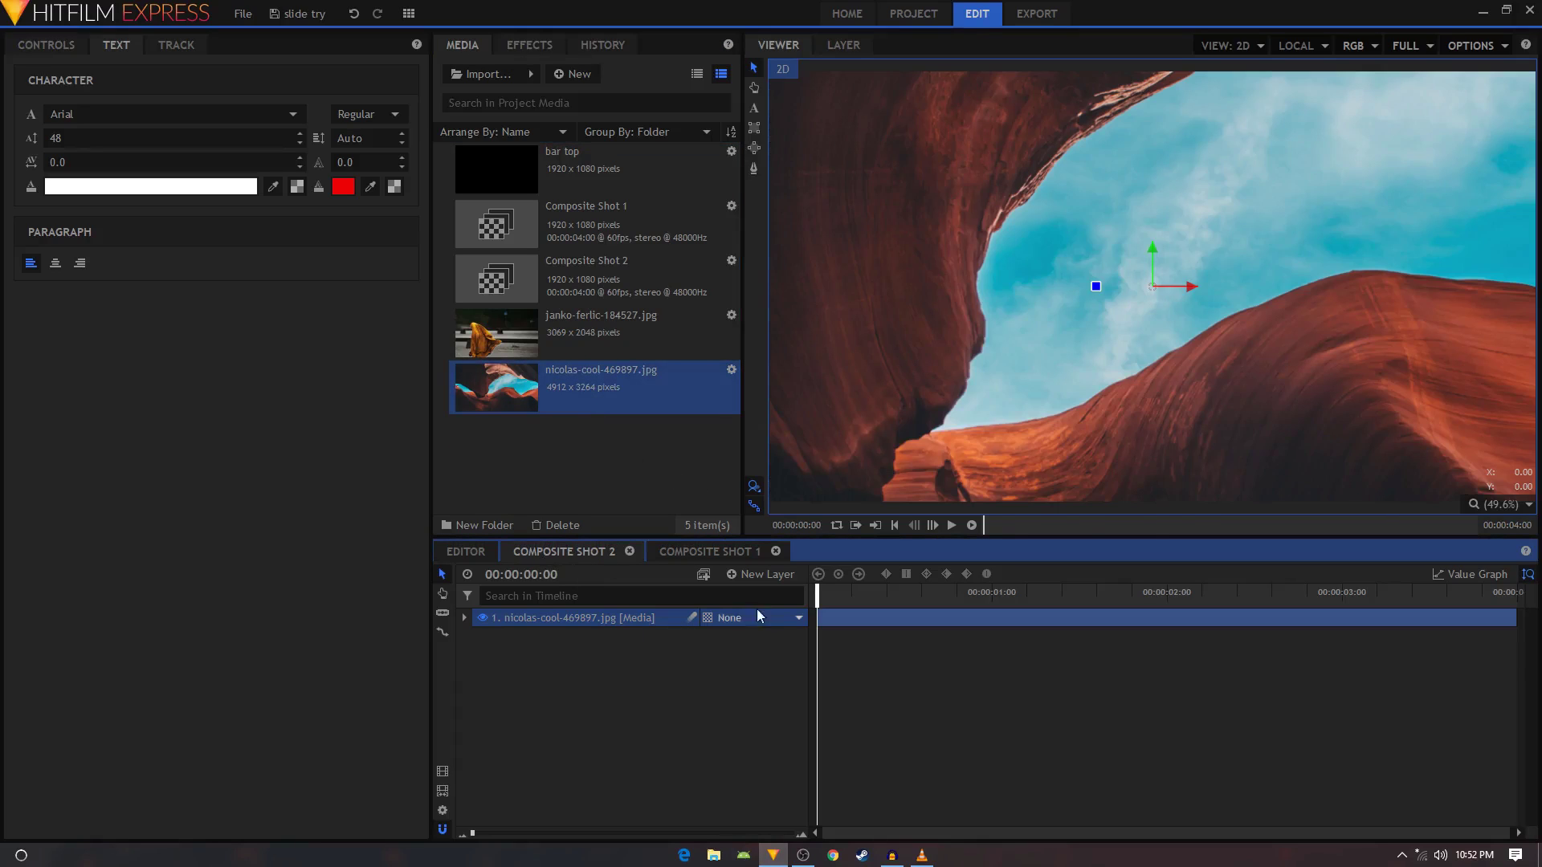
left_click(464, 619)
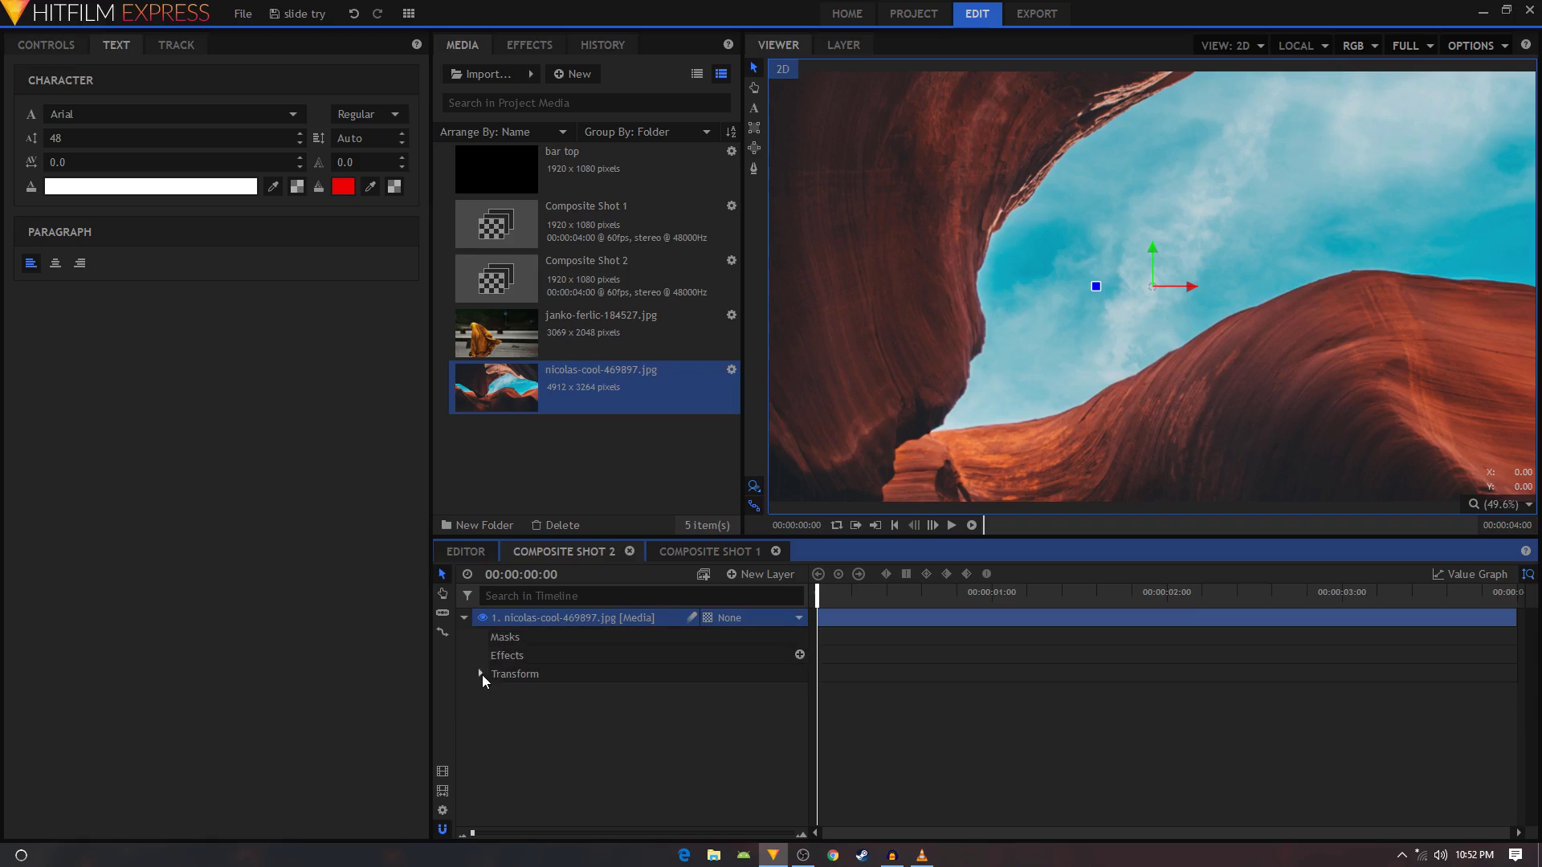
scroll(1131, 358, "down", 1)
scroll(1130, 358, "down", 3)
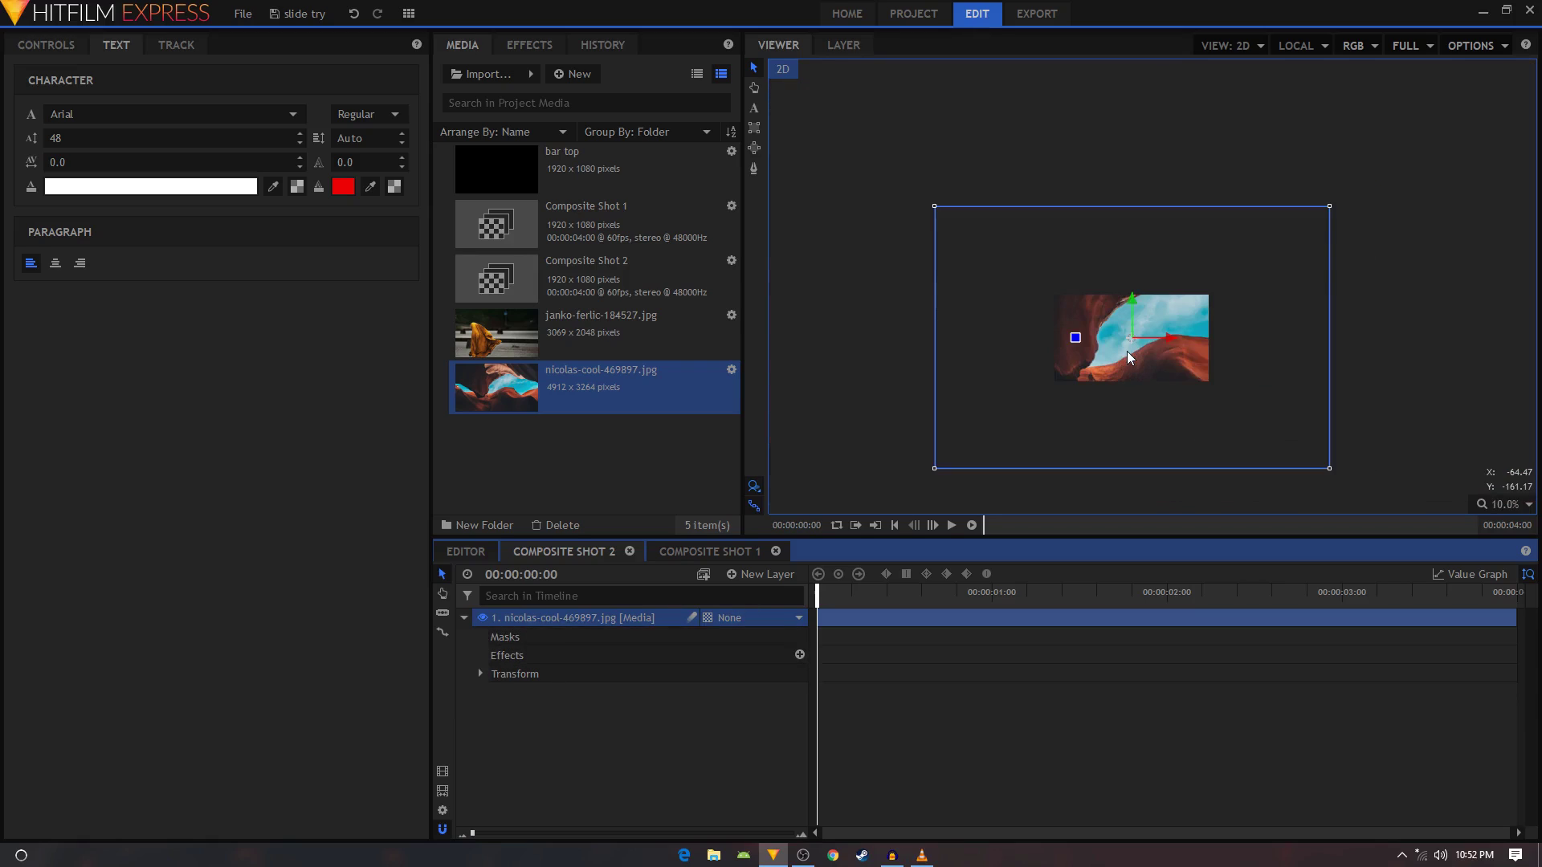
scroll(1131, 359, "up", 2)
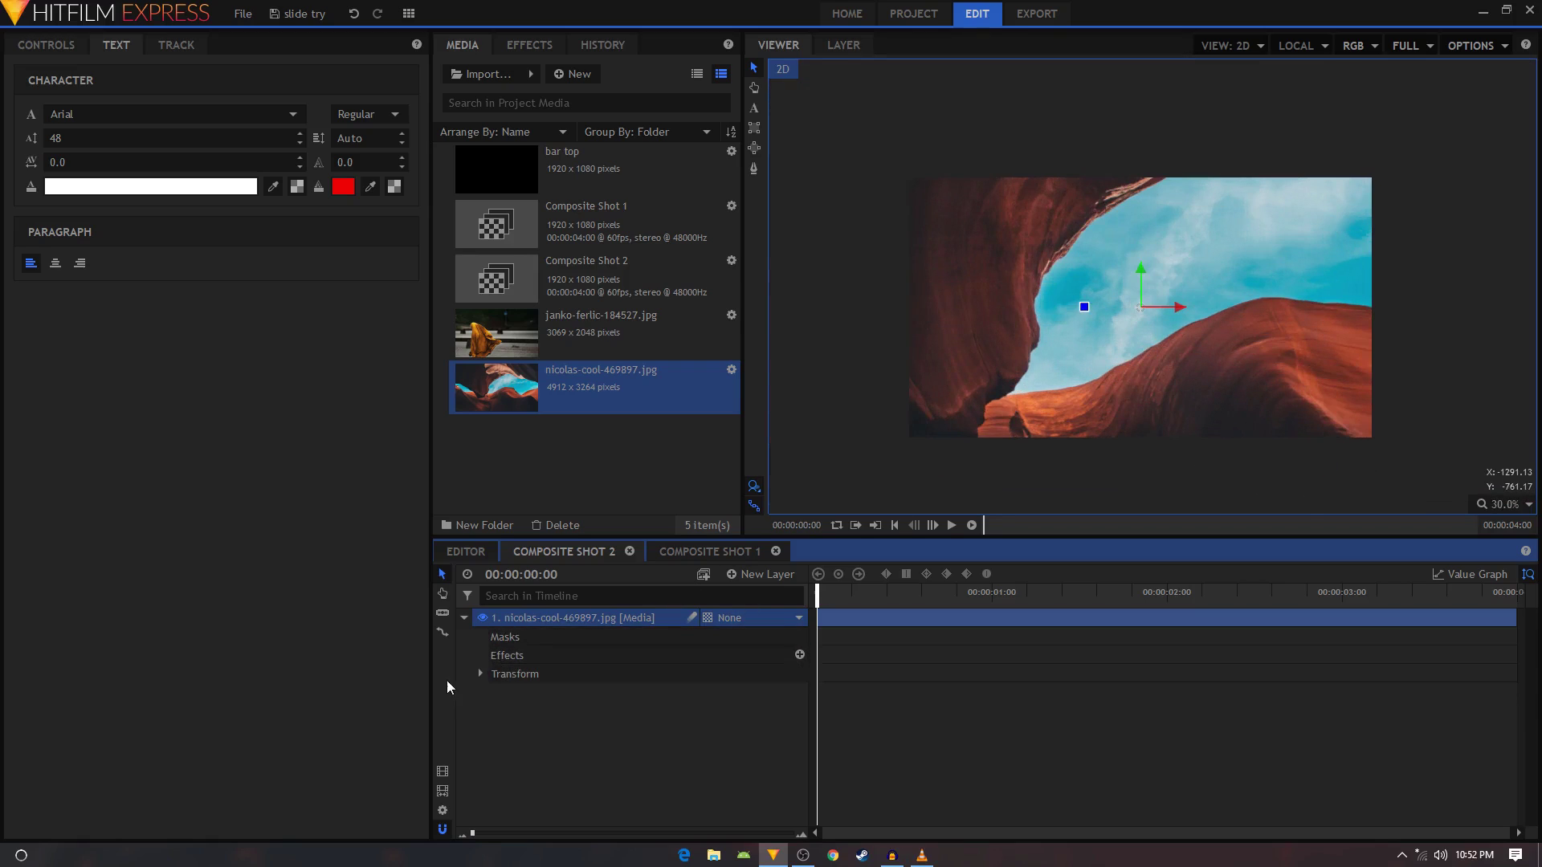
left_click(478, 674)
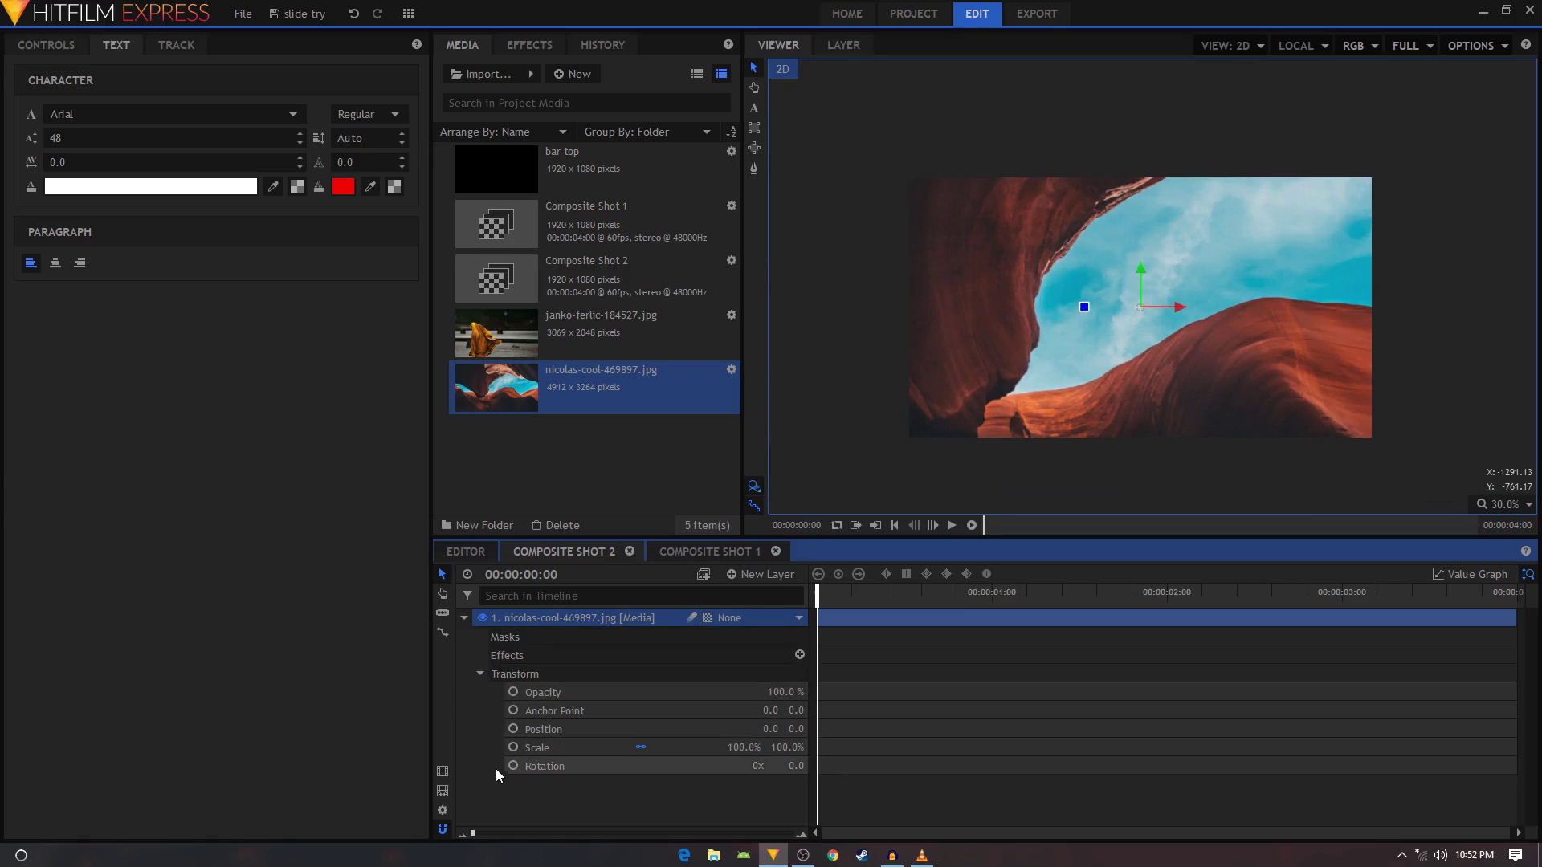
Keyframe the canyon photo's Scale at 80% at 0:00 and 70% at 2:00
left_click_drag(744, 746, 710, 747)
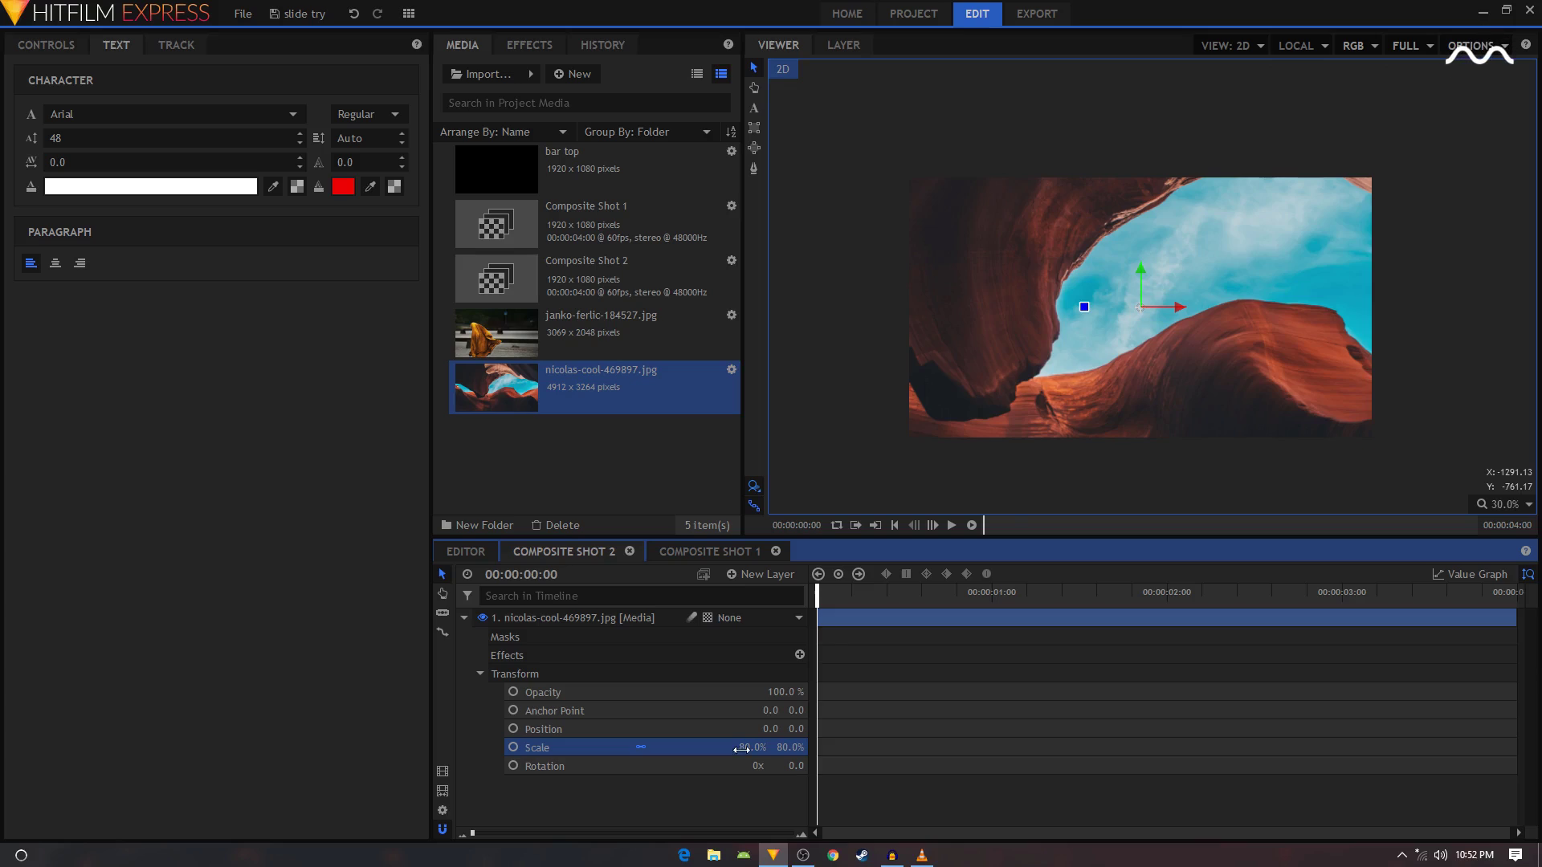
left_click(514, 748)
left_click_drag(828, 598, 1167, 607)
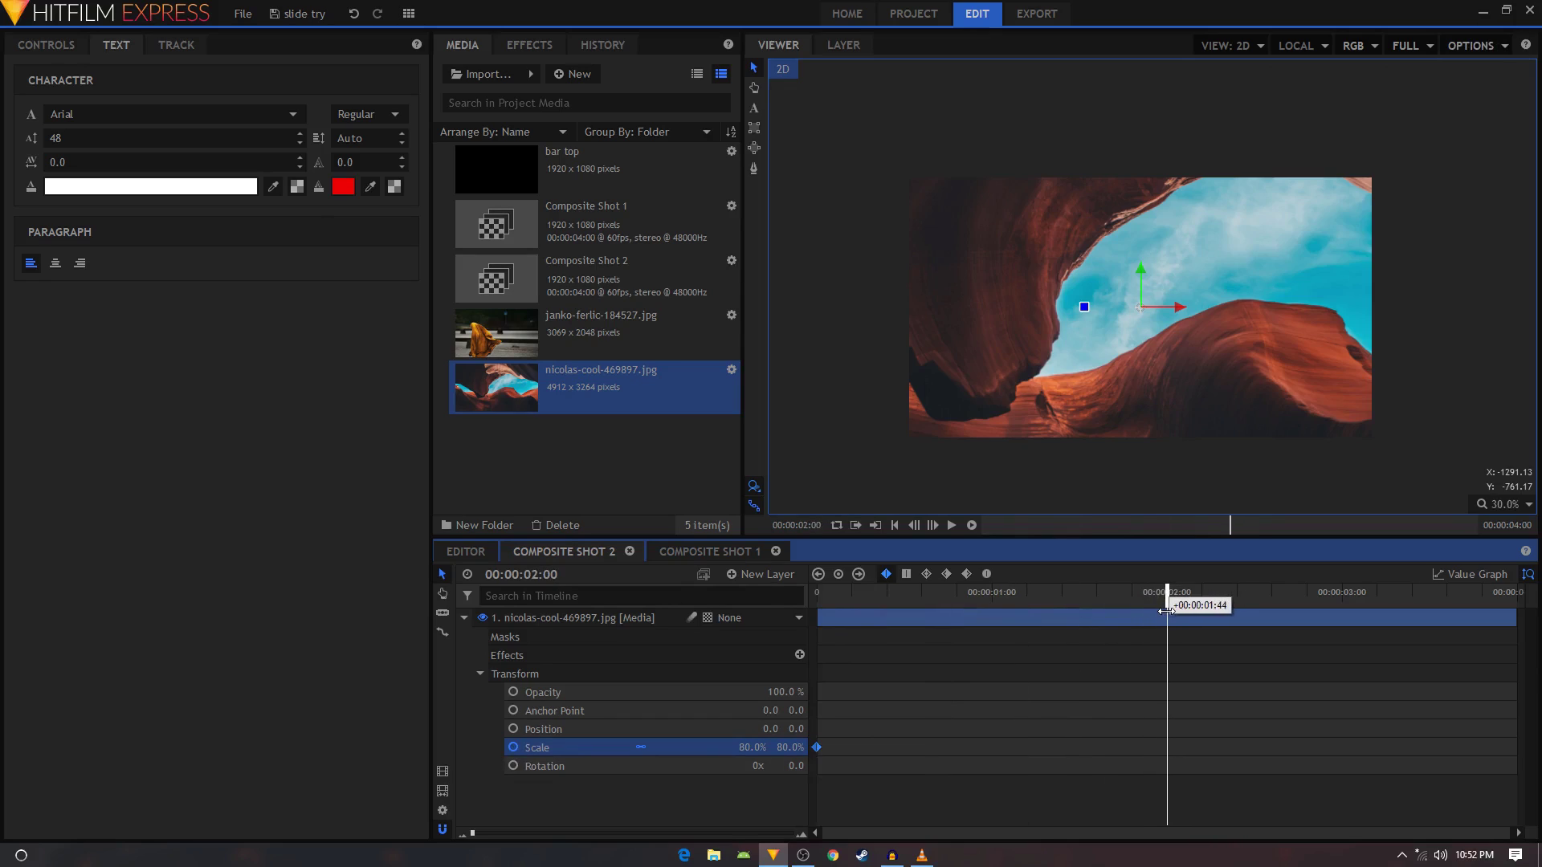
left_click(755, 748)
type("70")
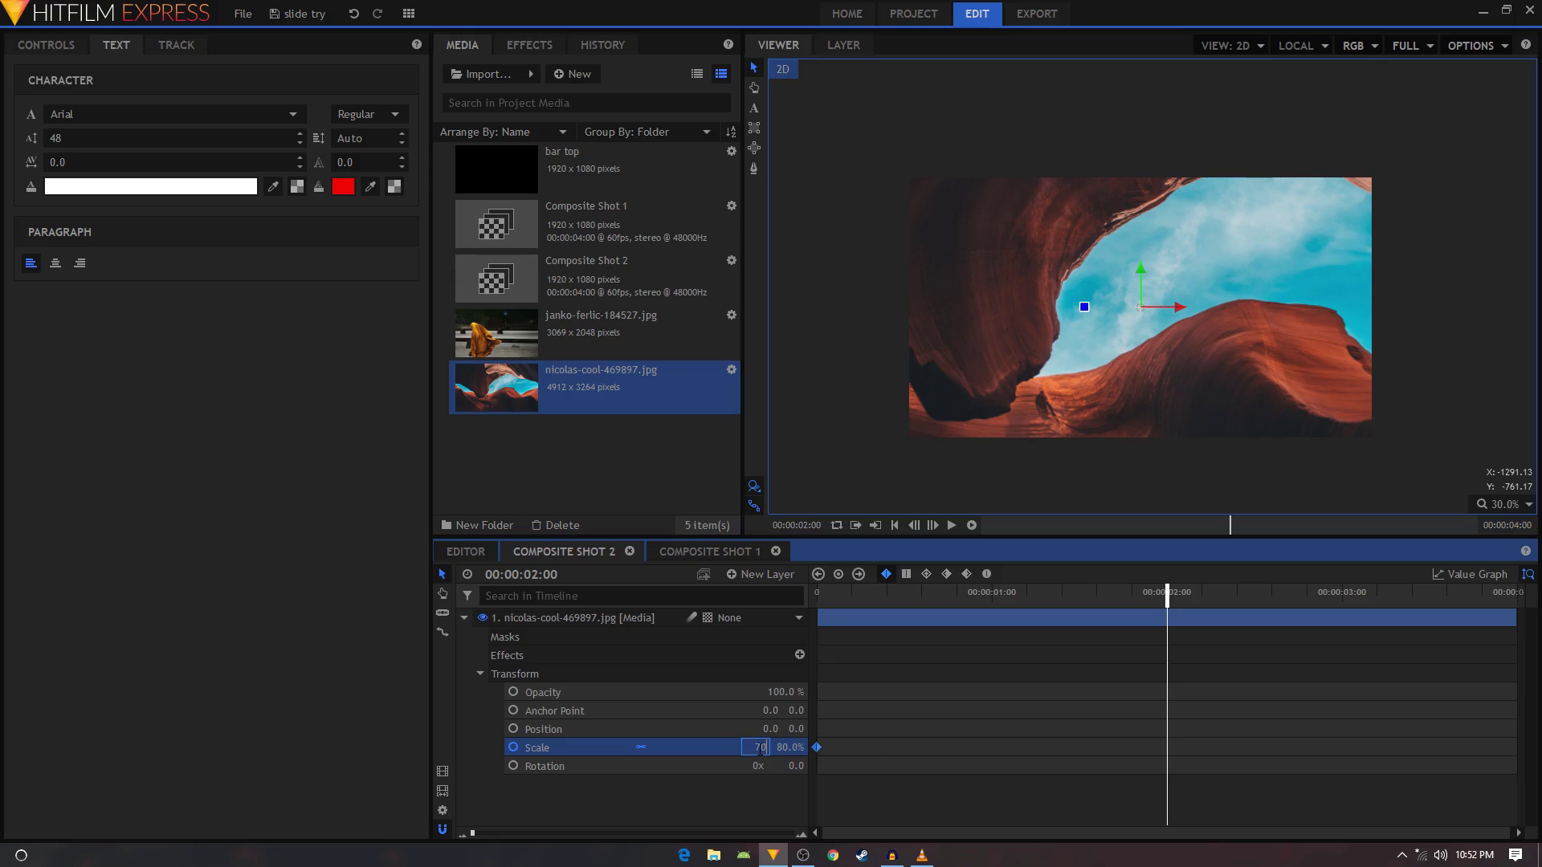
key("Return")
left_click_drag(832, 604, 856, 711)
Apply Ease to the Scale keyframes, adjust the Value Graph handles, and preview the result
left_click(988, 574)
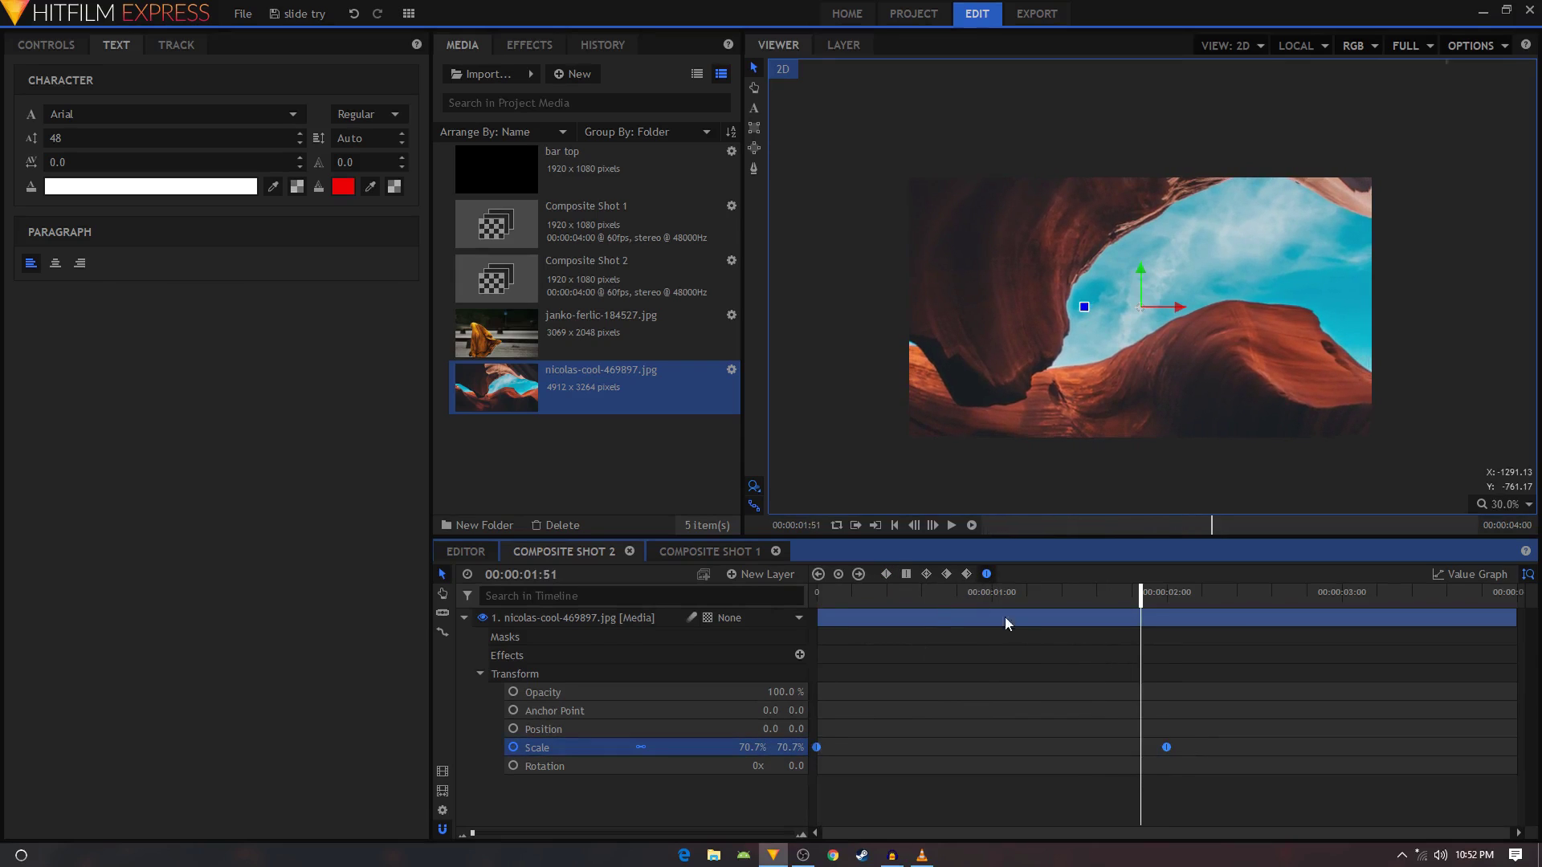
left_click(1466, 575)
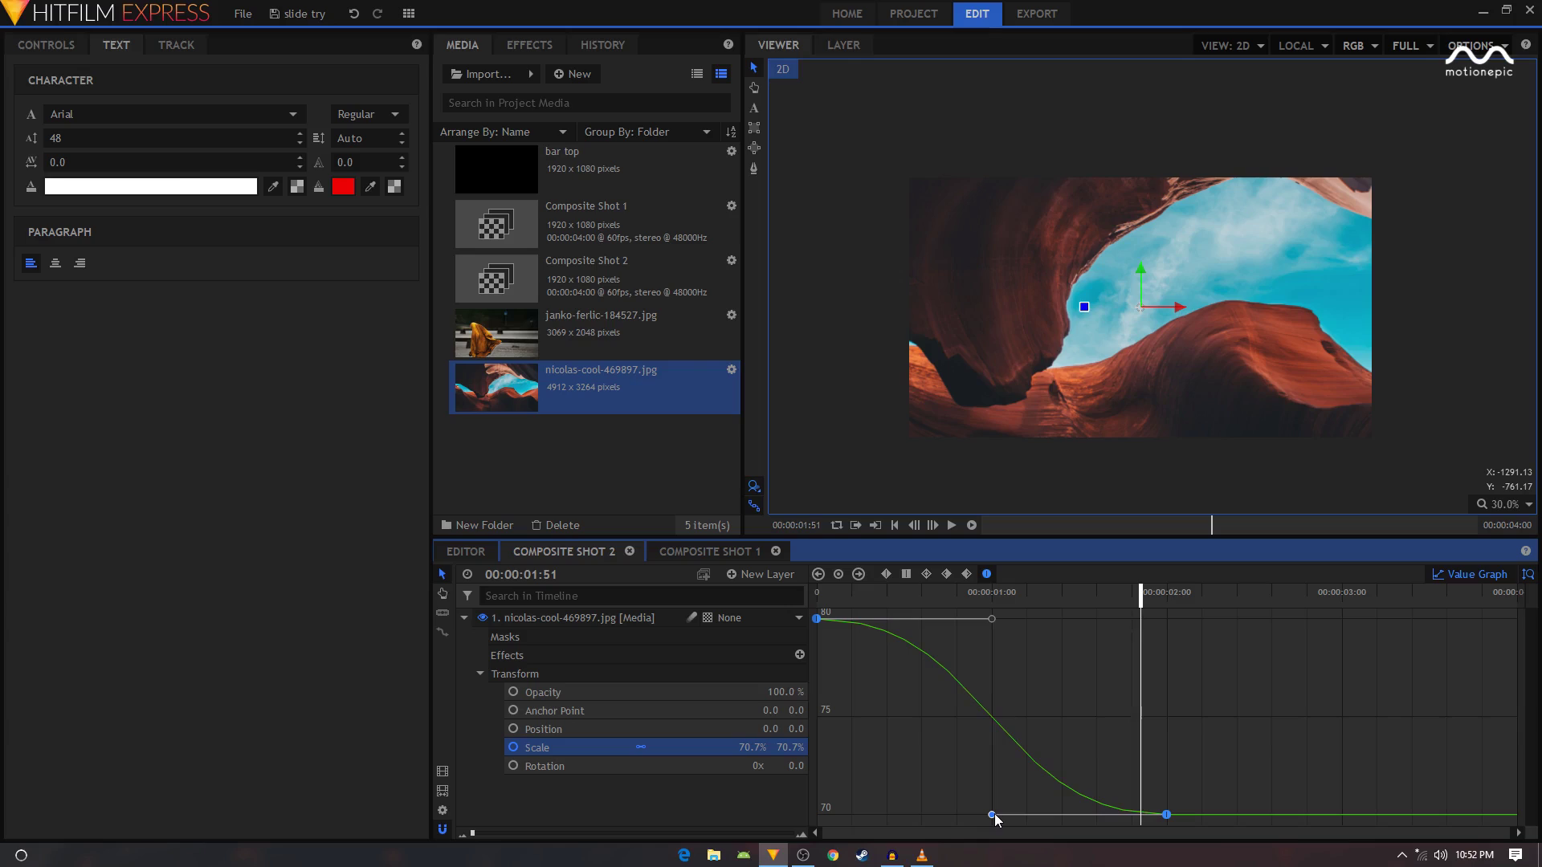
left_click_drag(994, 817, 784, 819)
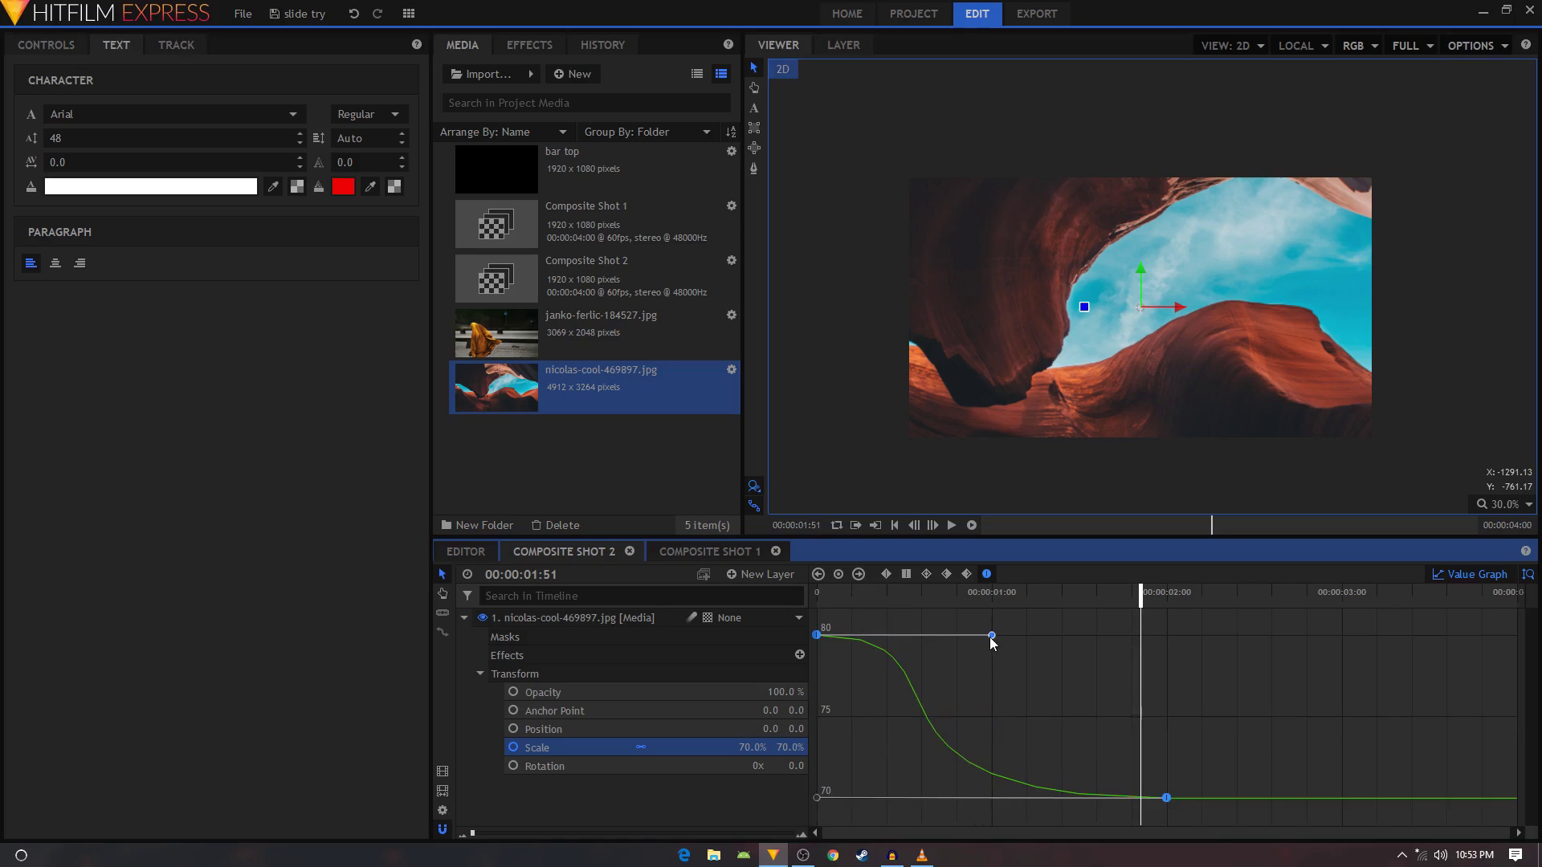
left_click_drag(991, 635, 909, 636)
left_click(816, 592)
key("space")
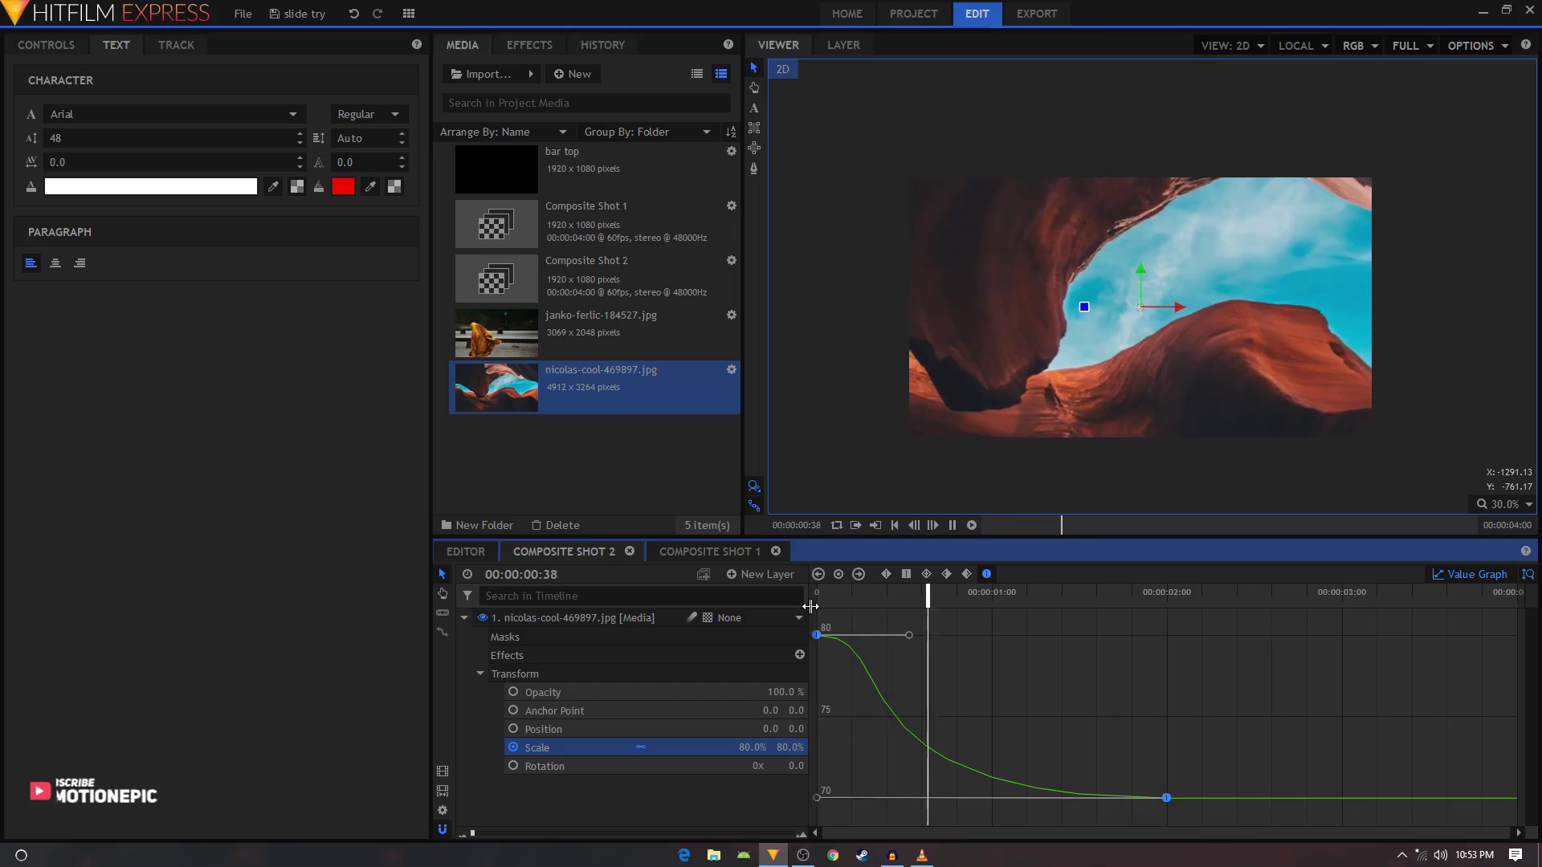
key("space")
left_click(1438, 578)
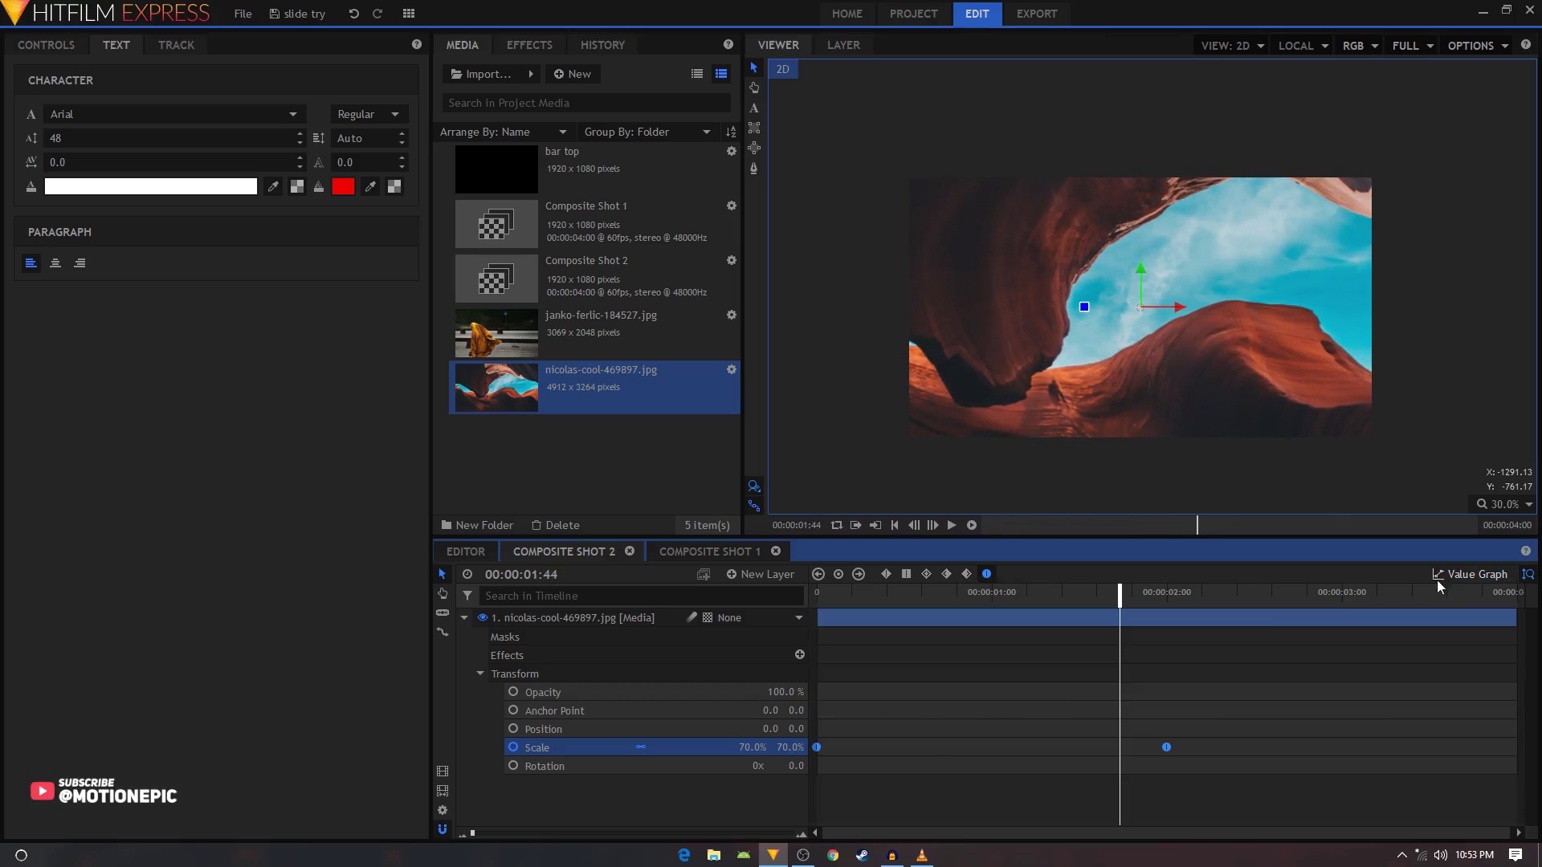
left_click(465, 618)
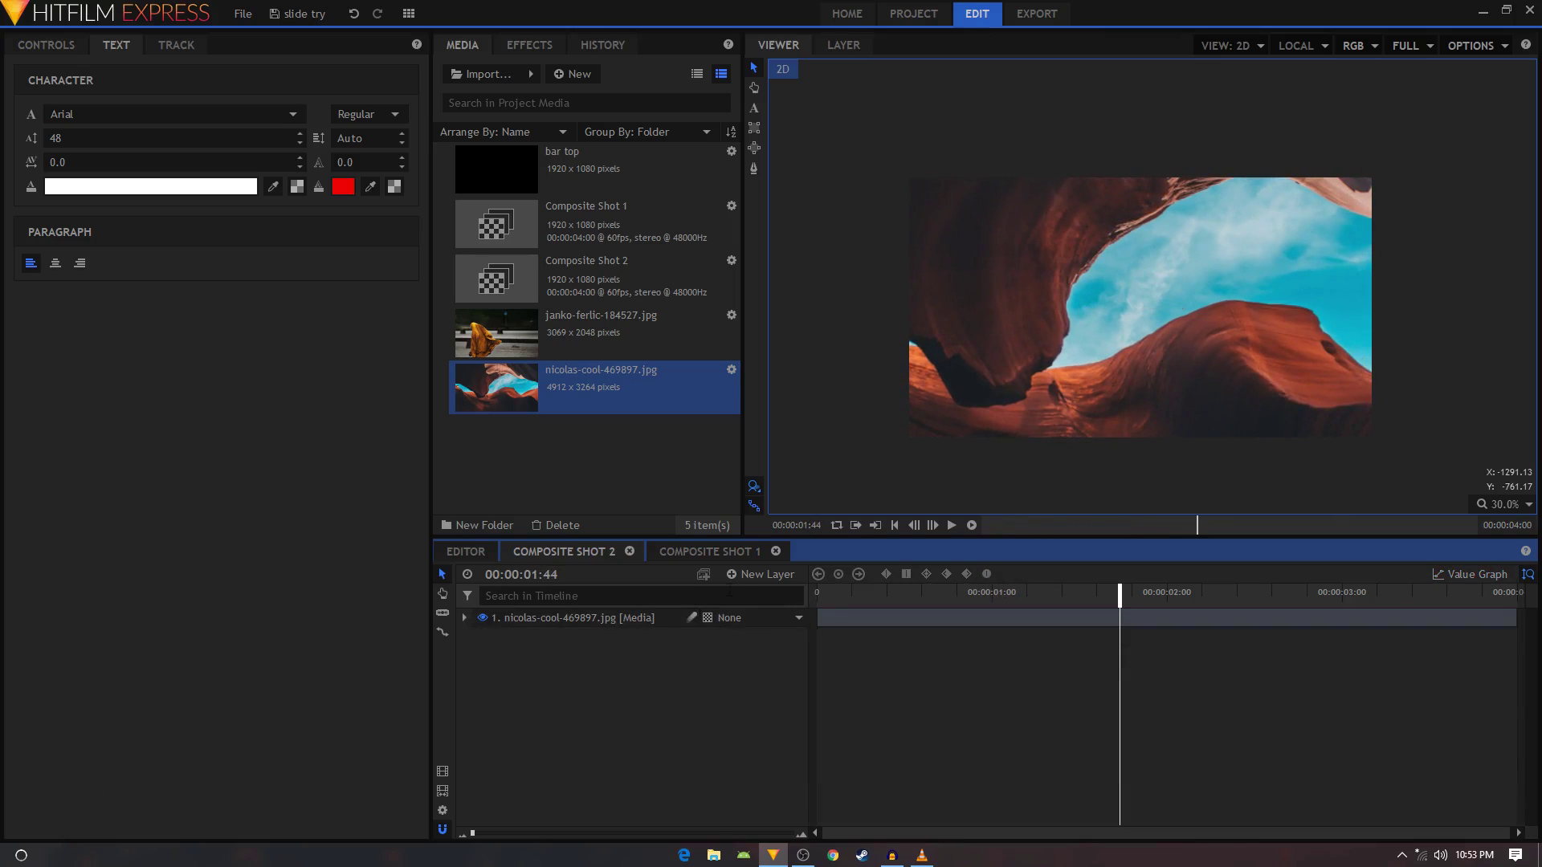
Add a 1920 × 400 text layer and type 'SIMPL' in the viewer
left_click(763, 575)
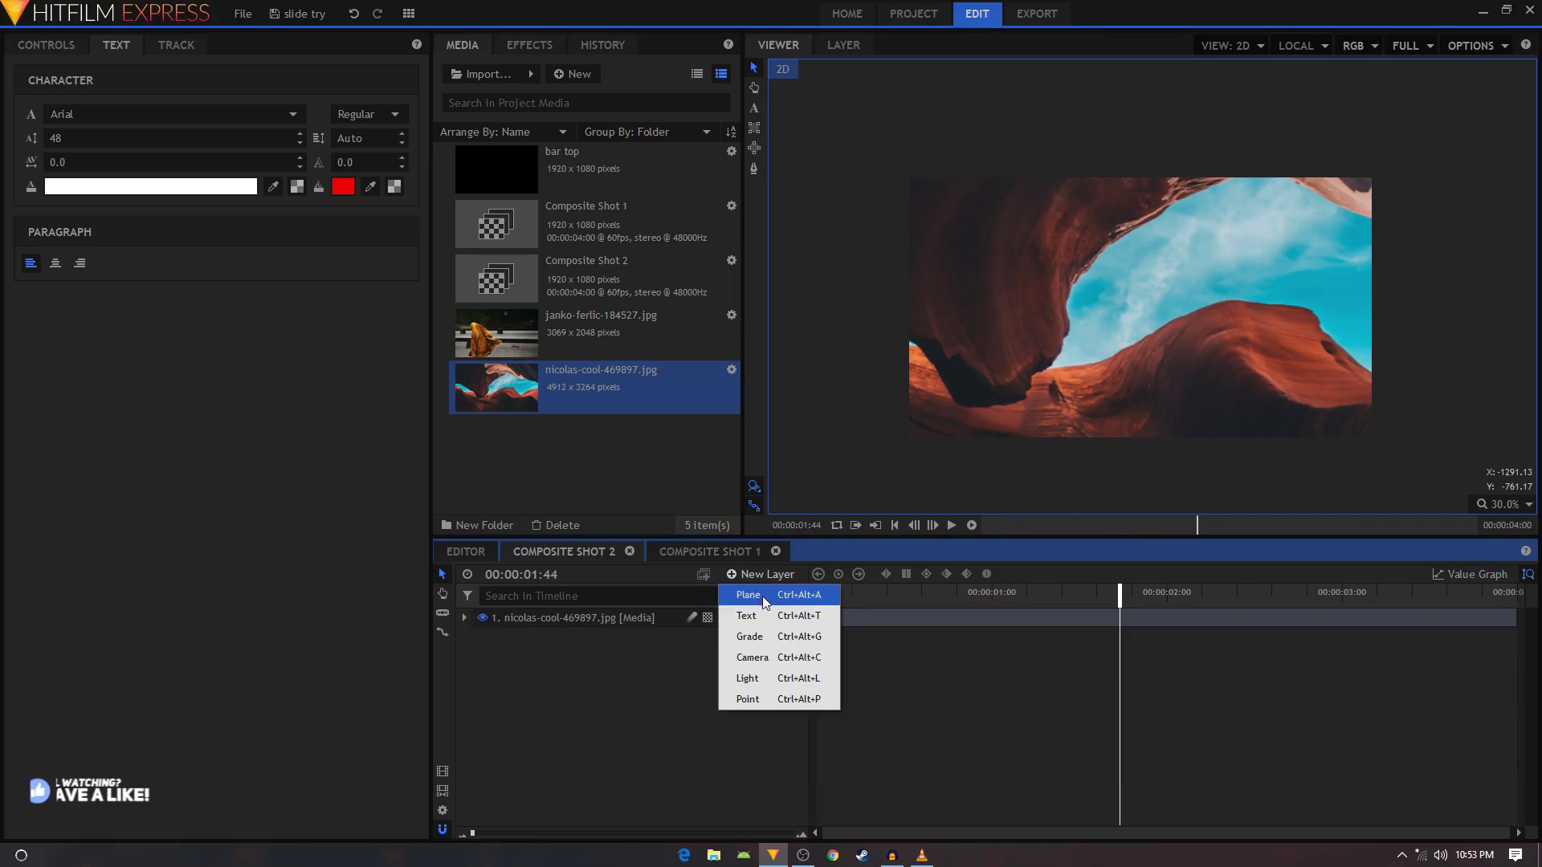
left_click(758, 612)
left_click_drag(773, 390, 697, 408)
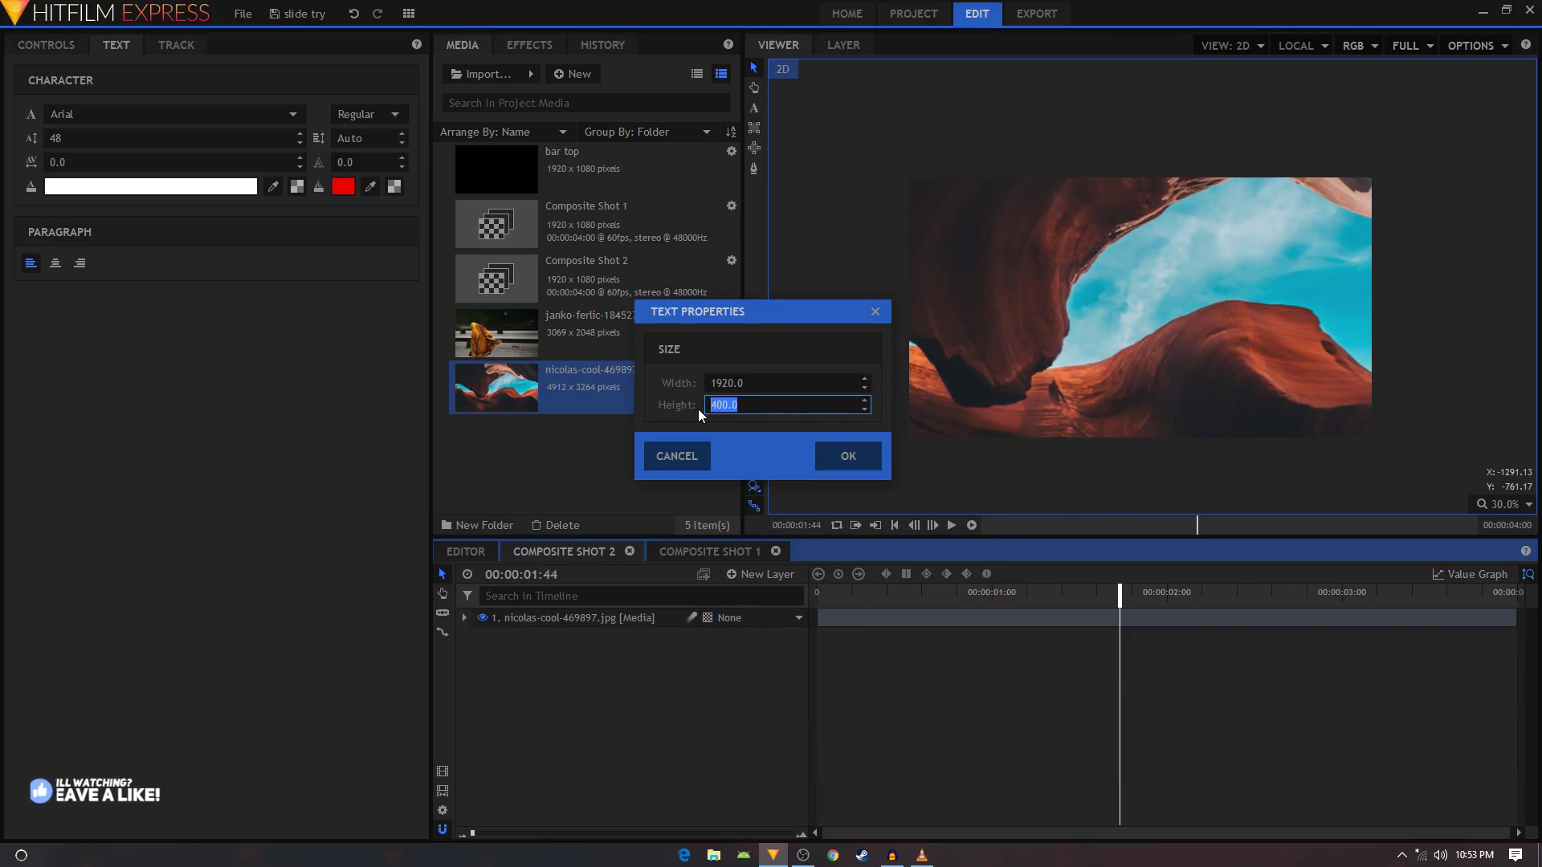
left_click(839, 458)
left_click(755, 108)
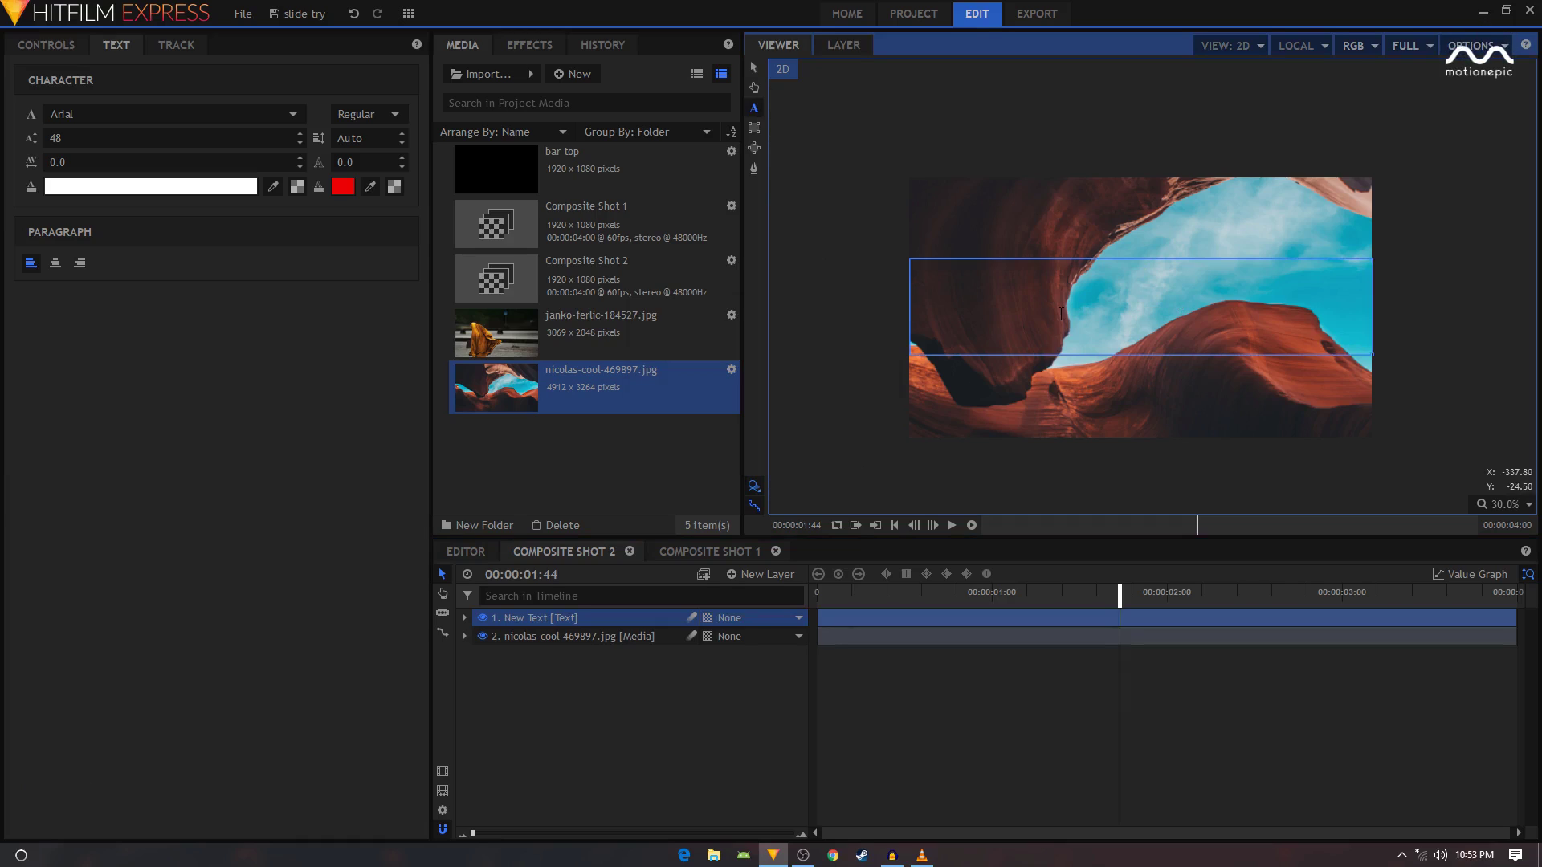
type("SIMPLE")
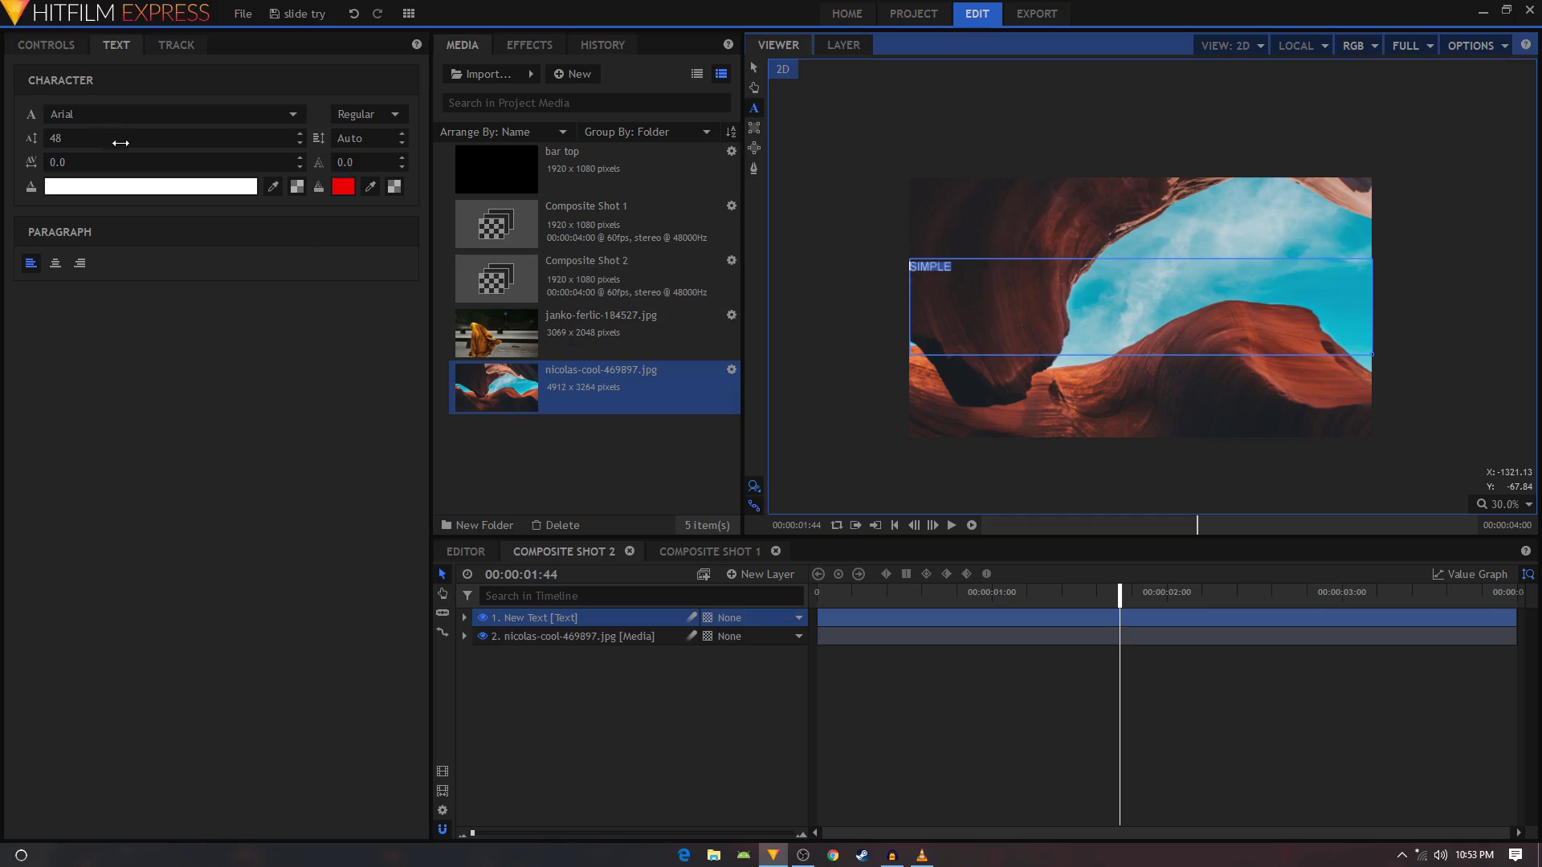
Set SIMPLE to Arial Black, size 120, tracking 15, with centre alignment
left_click(81, 115)
left_click(80, 115)
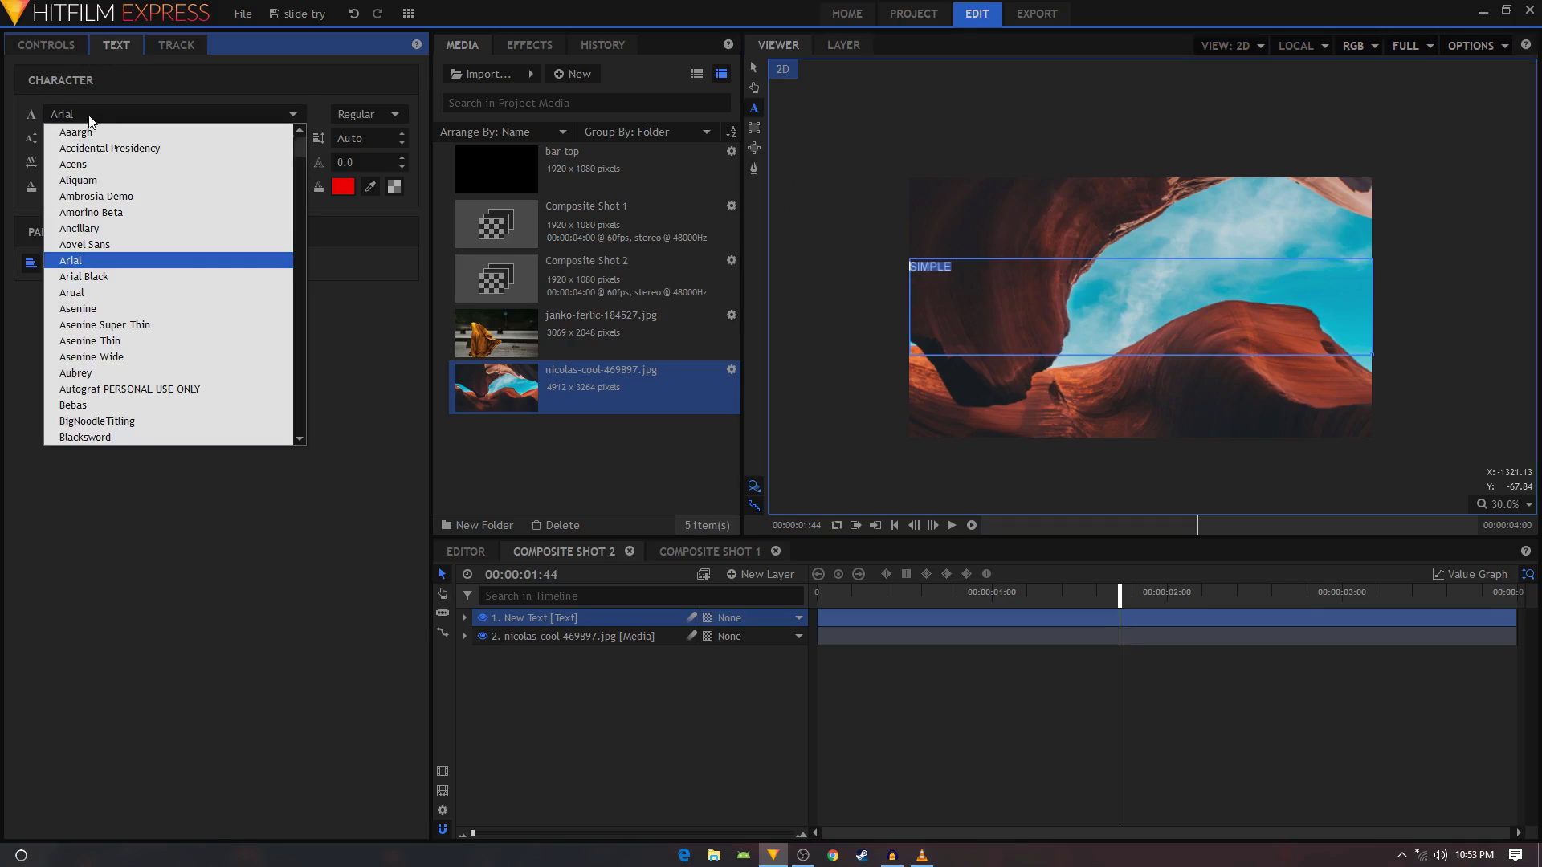
left_click(93, 277)
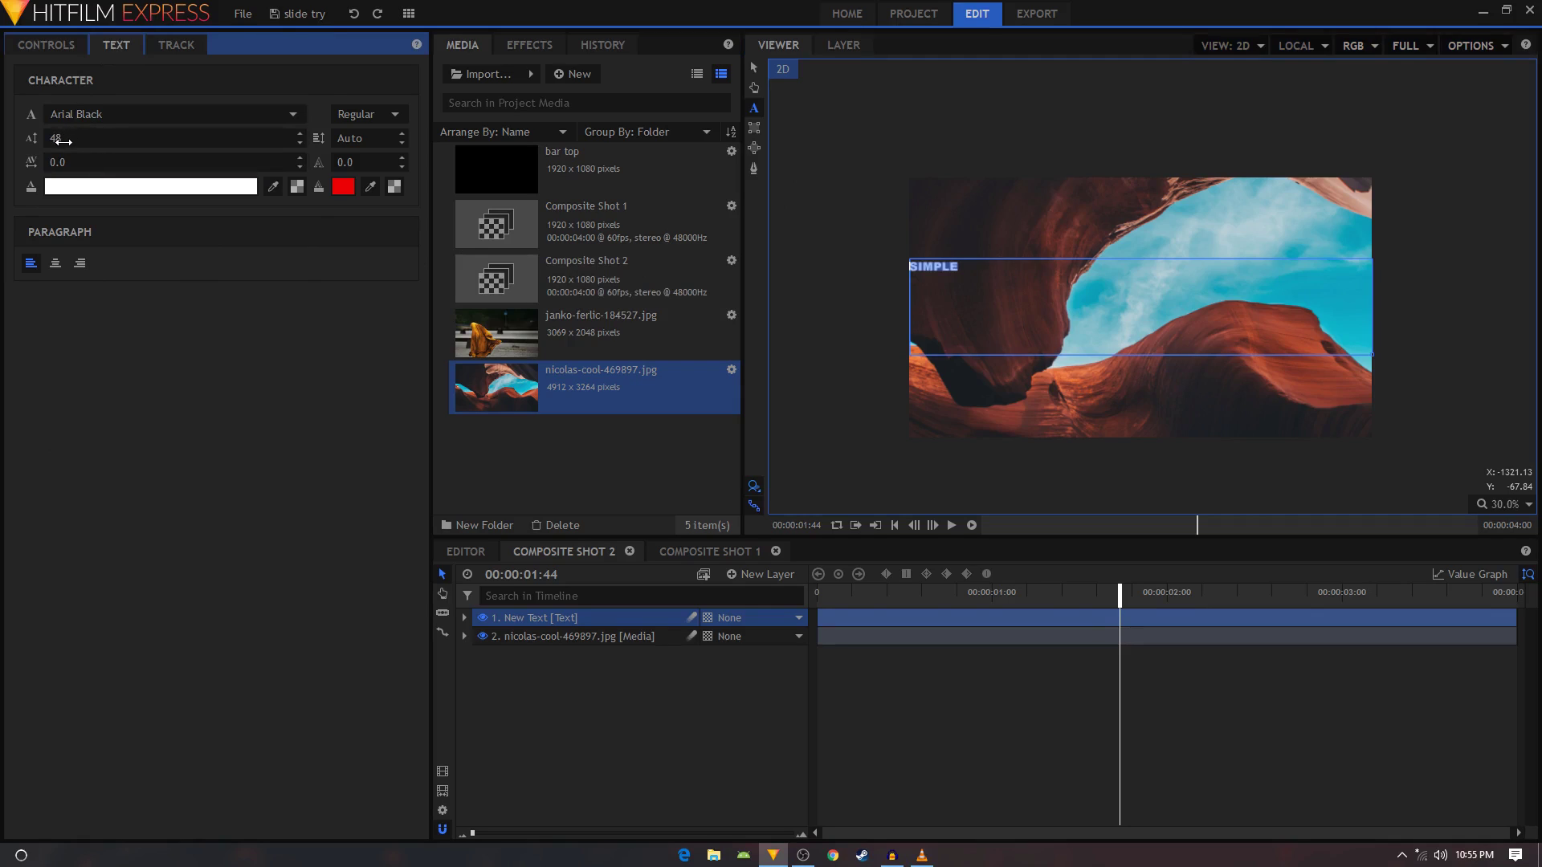
left_click_drag(62, 141, 146, 142)
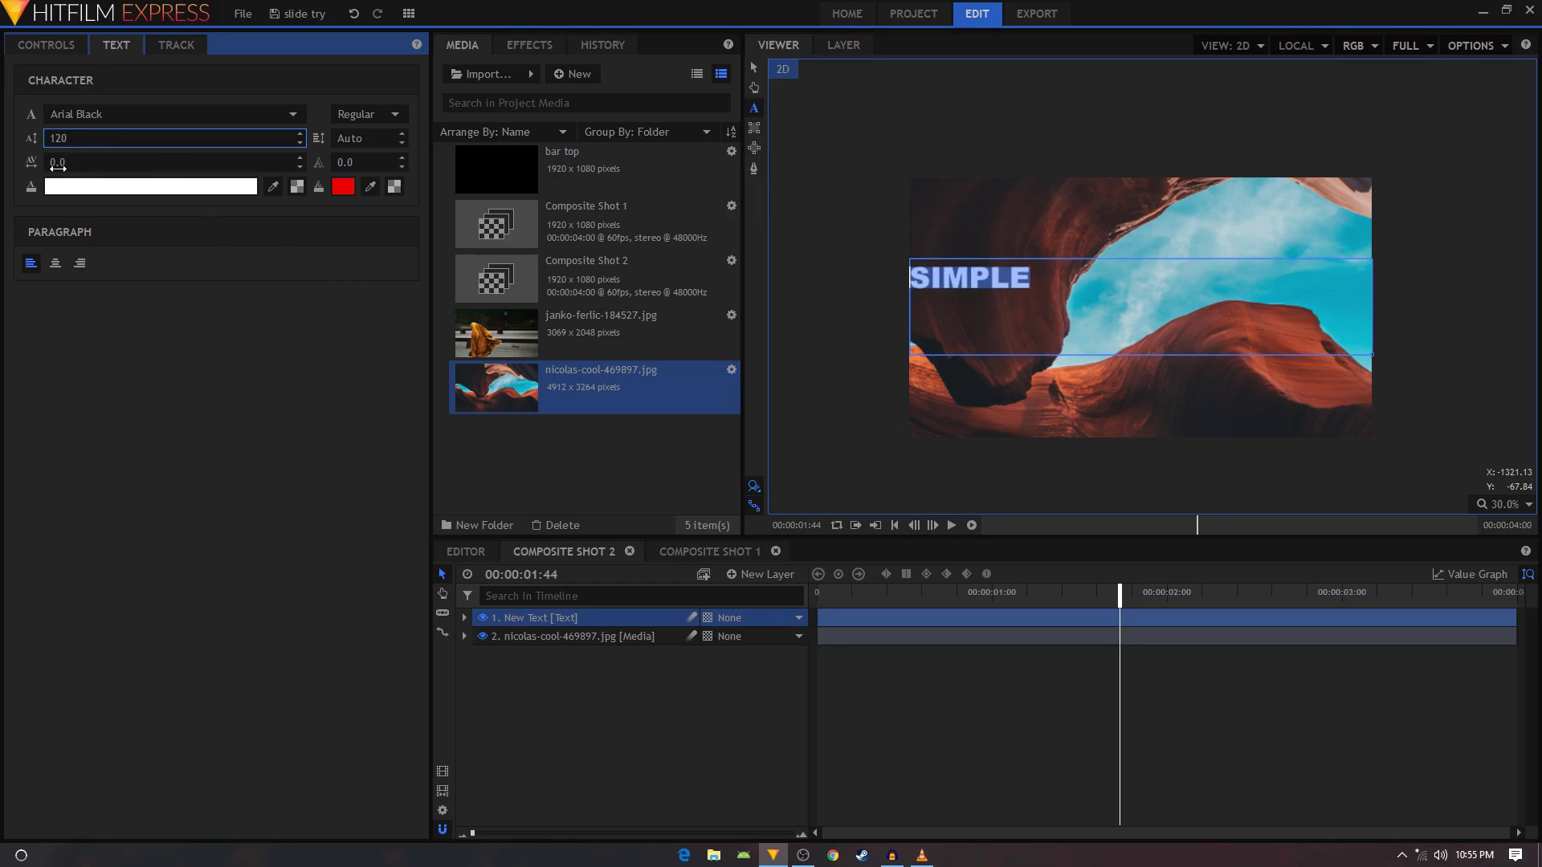
left_click_drag(59, 165, 70, 165)
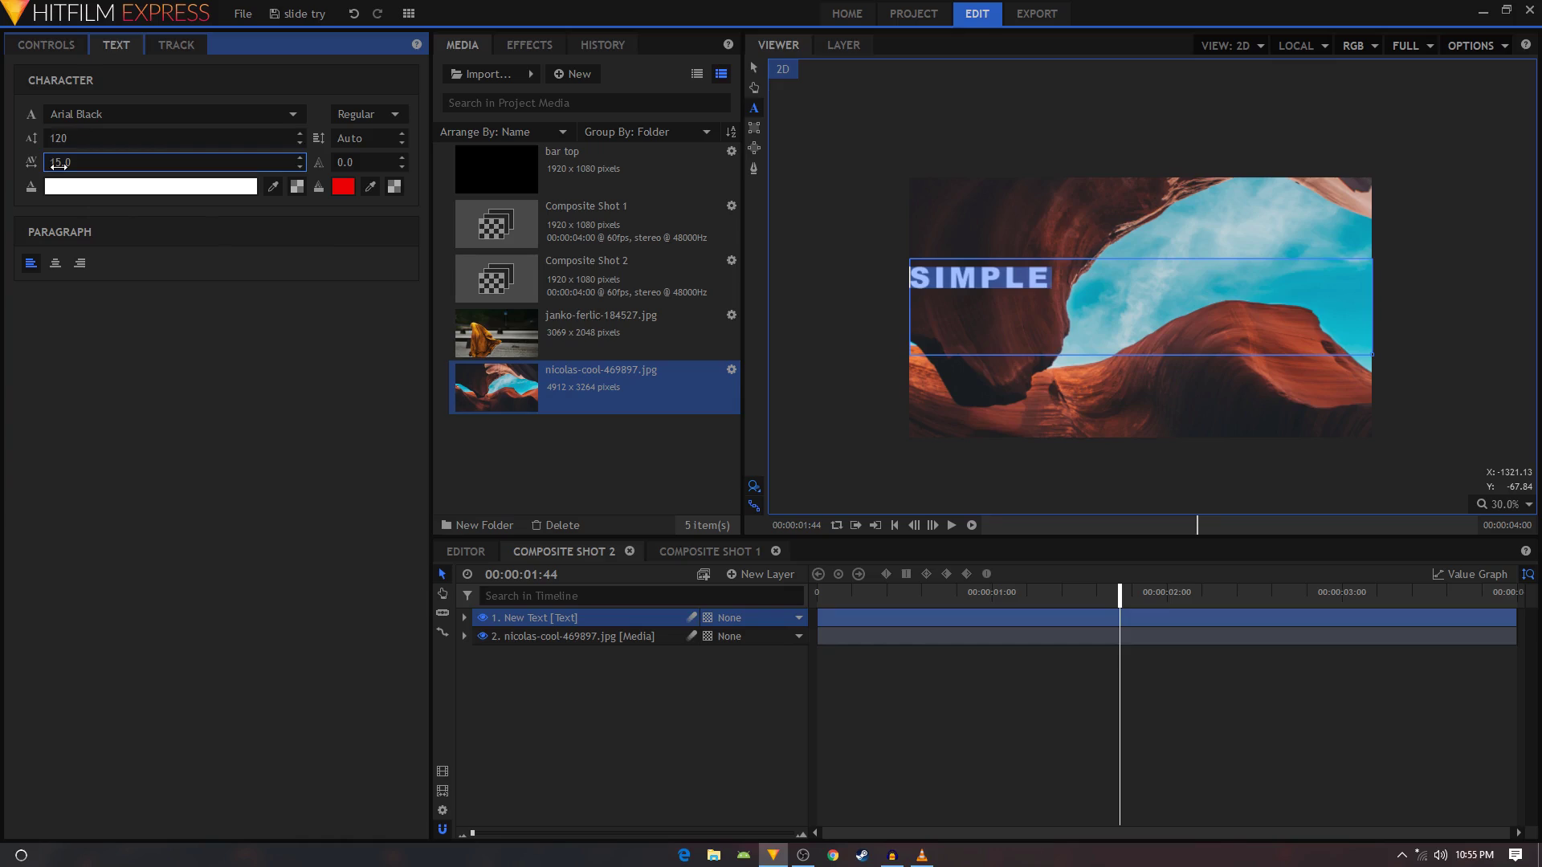
left_click(56, 265)
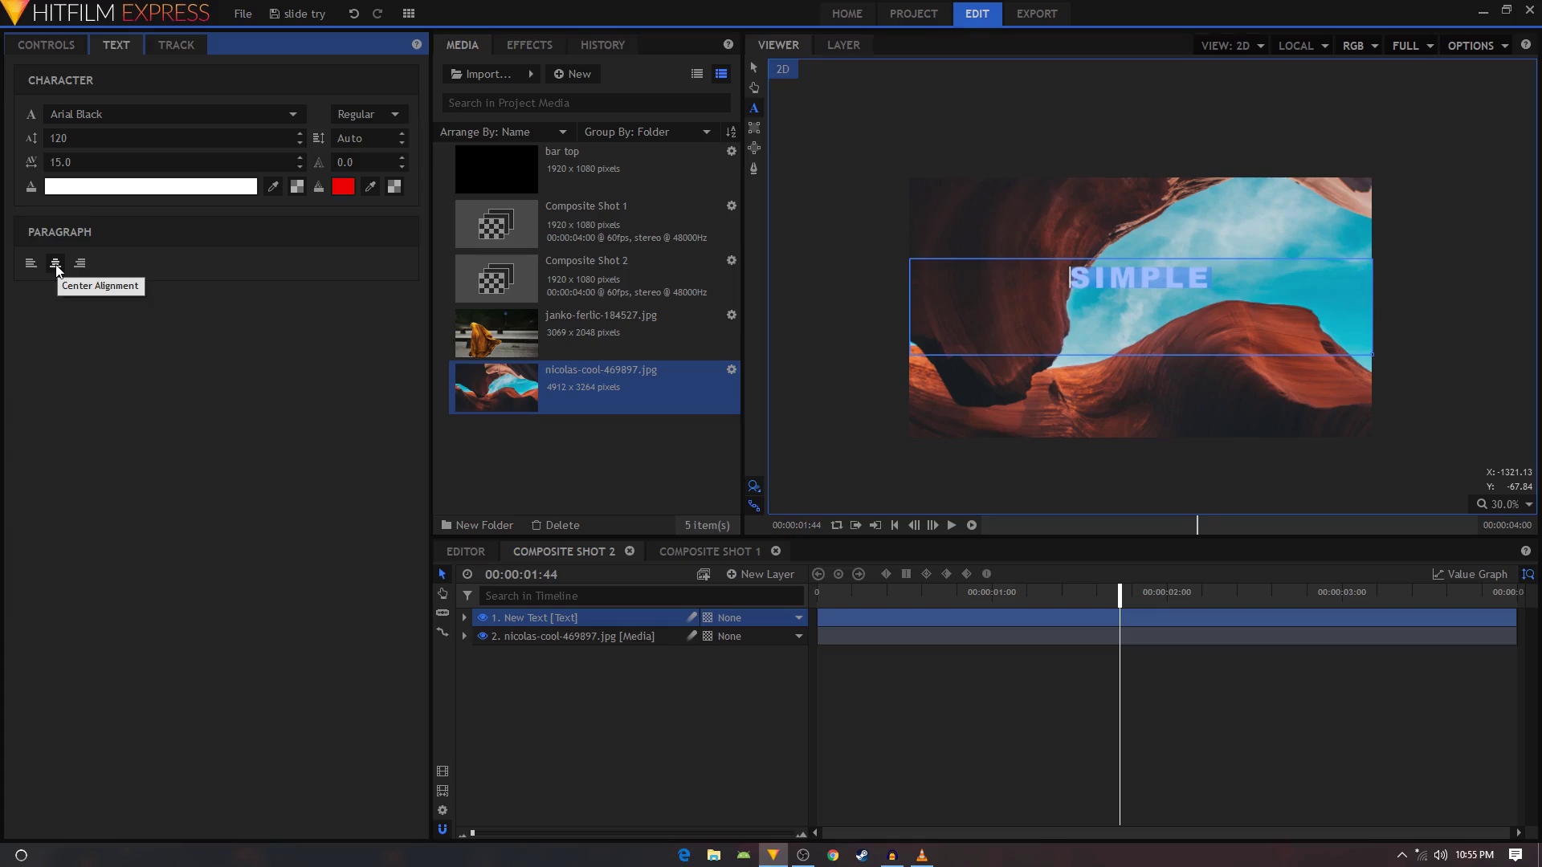
left_click(754, 73)
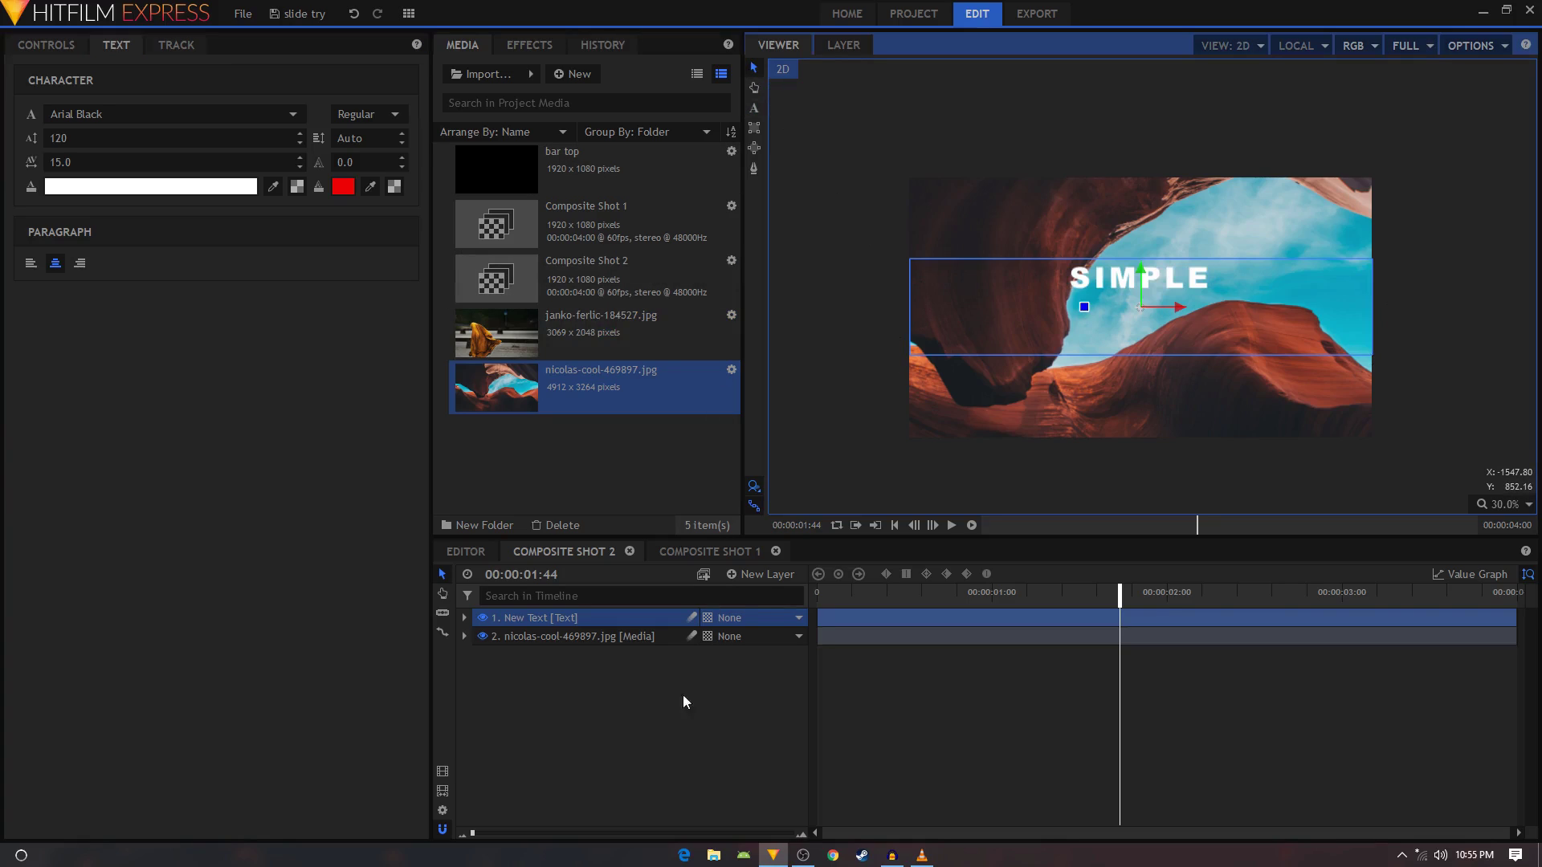
left_click(683, 697)
Apply the 1080p Title Safe Guide effect to the canyon photo layer
left_click(528, 46)
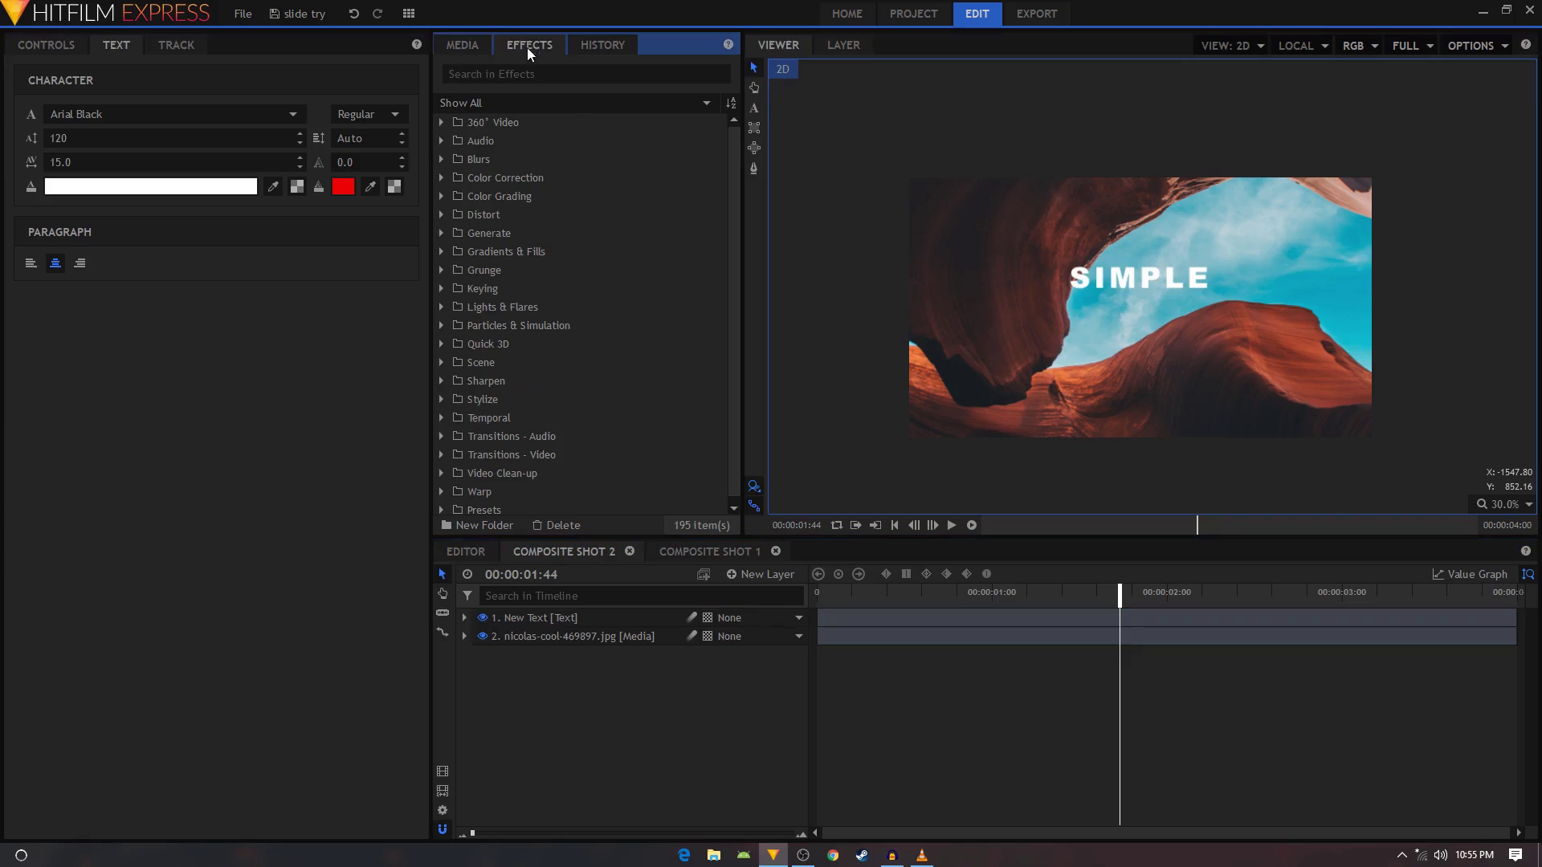
left_click(518, 69)
type("1080")
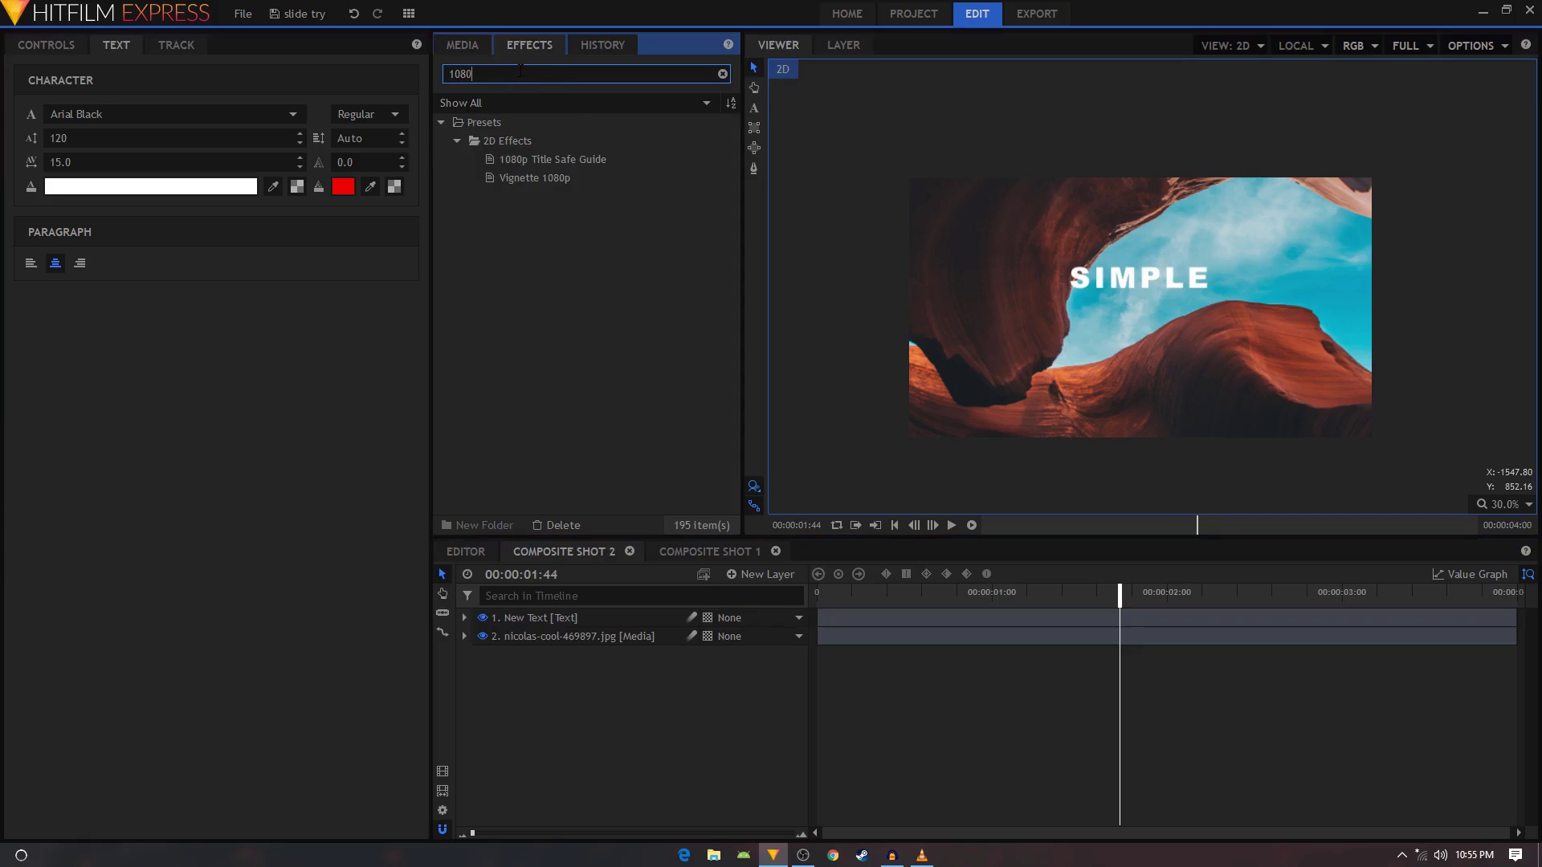
left_click_drag(596, 158, 568, 640)
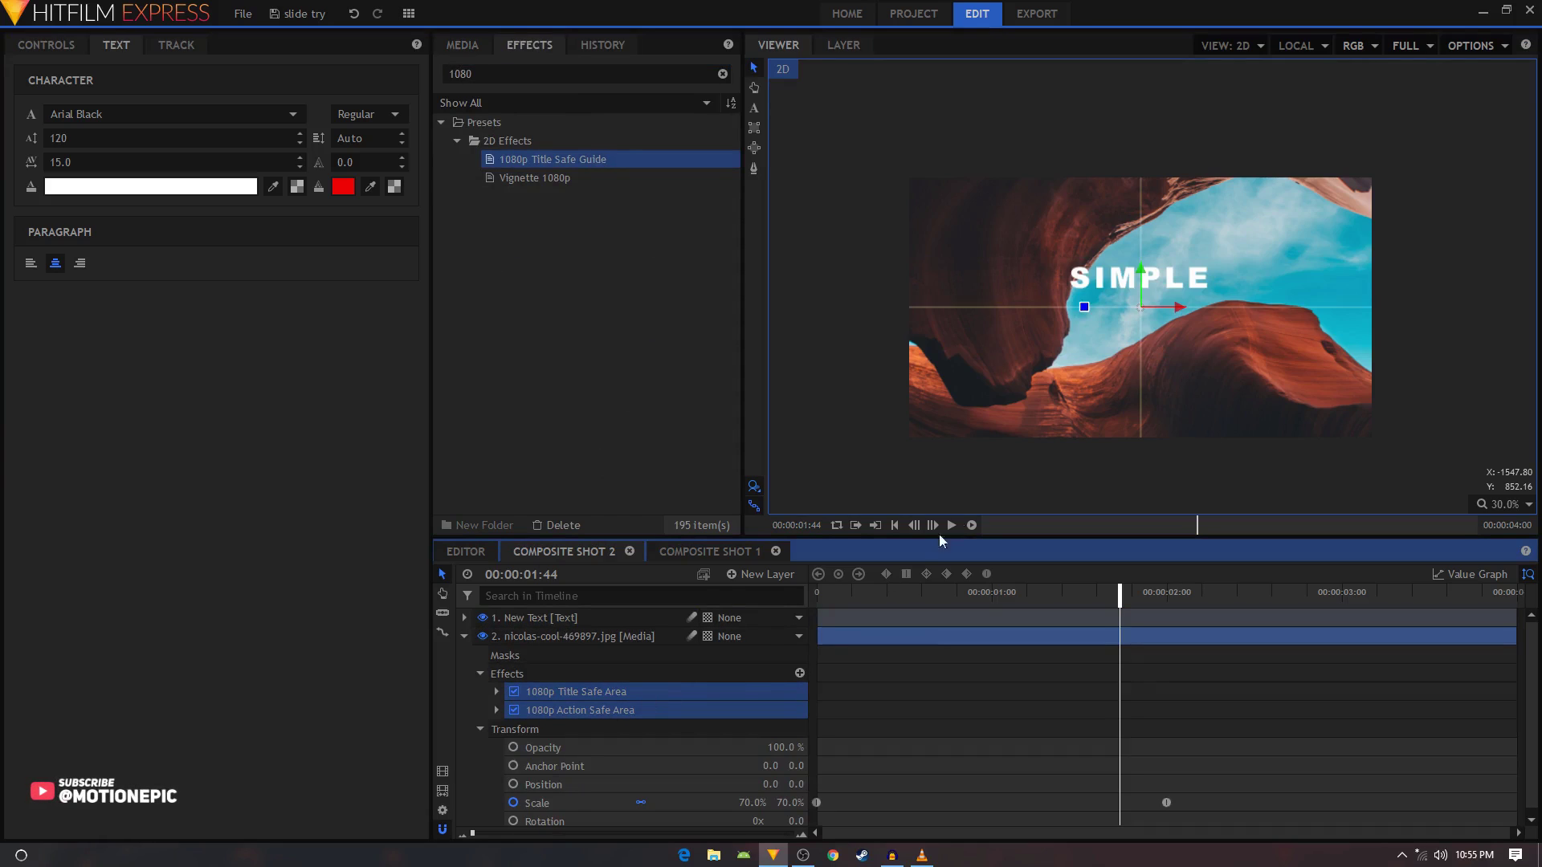
Set the SIMPLE text layer's Anchor Point Y to 123.0
scroll(1161, 299, "up", 1)
scroll(1160, 299, "up", 1)
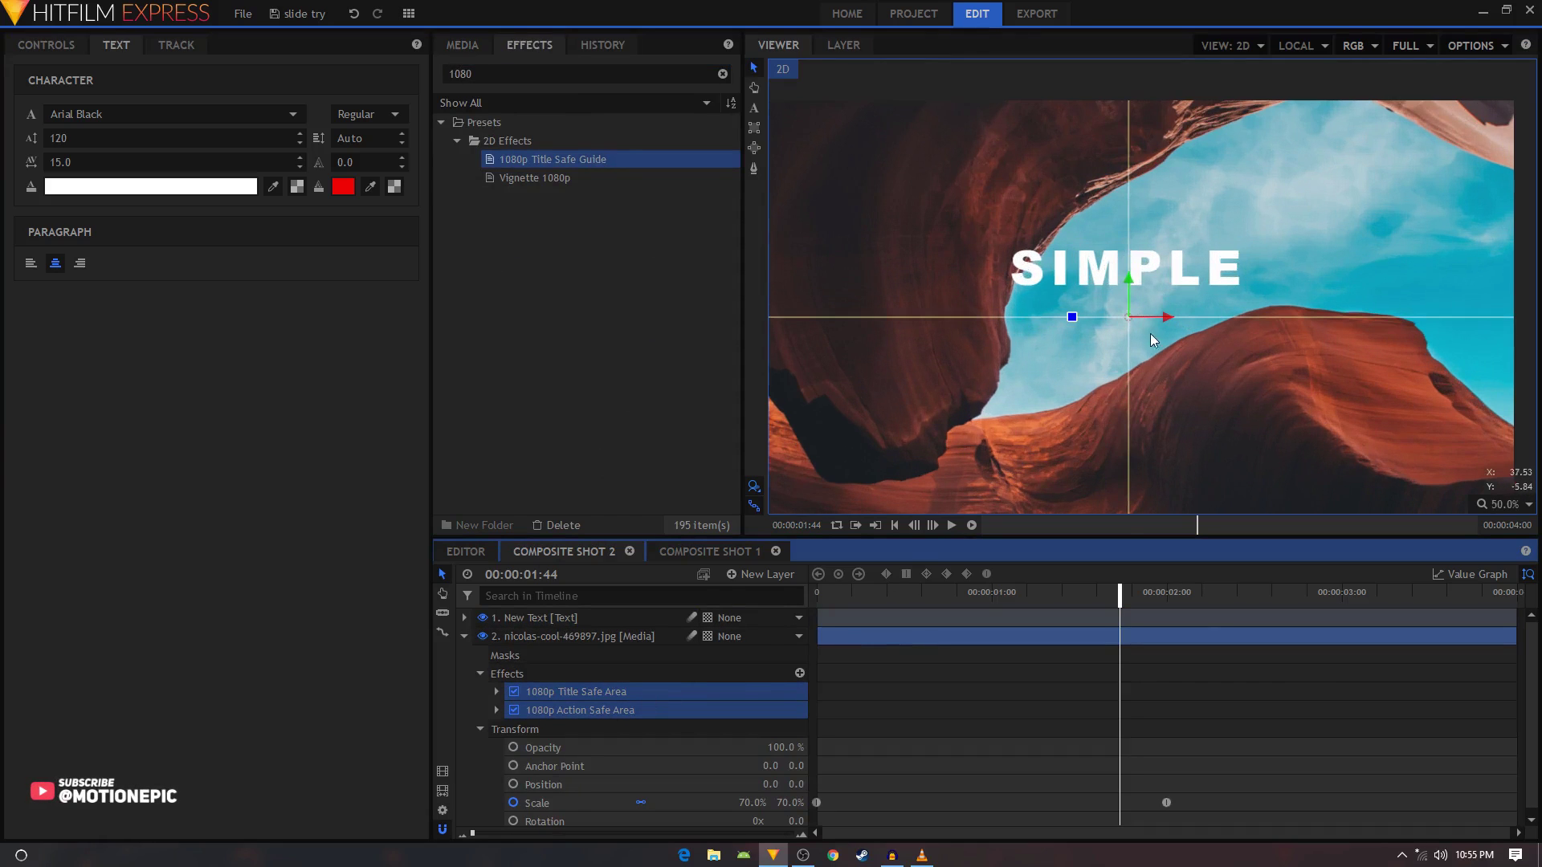
left_click(464, 636)
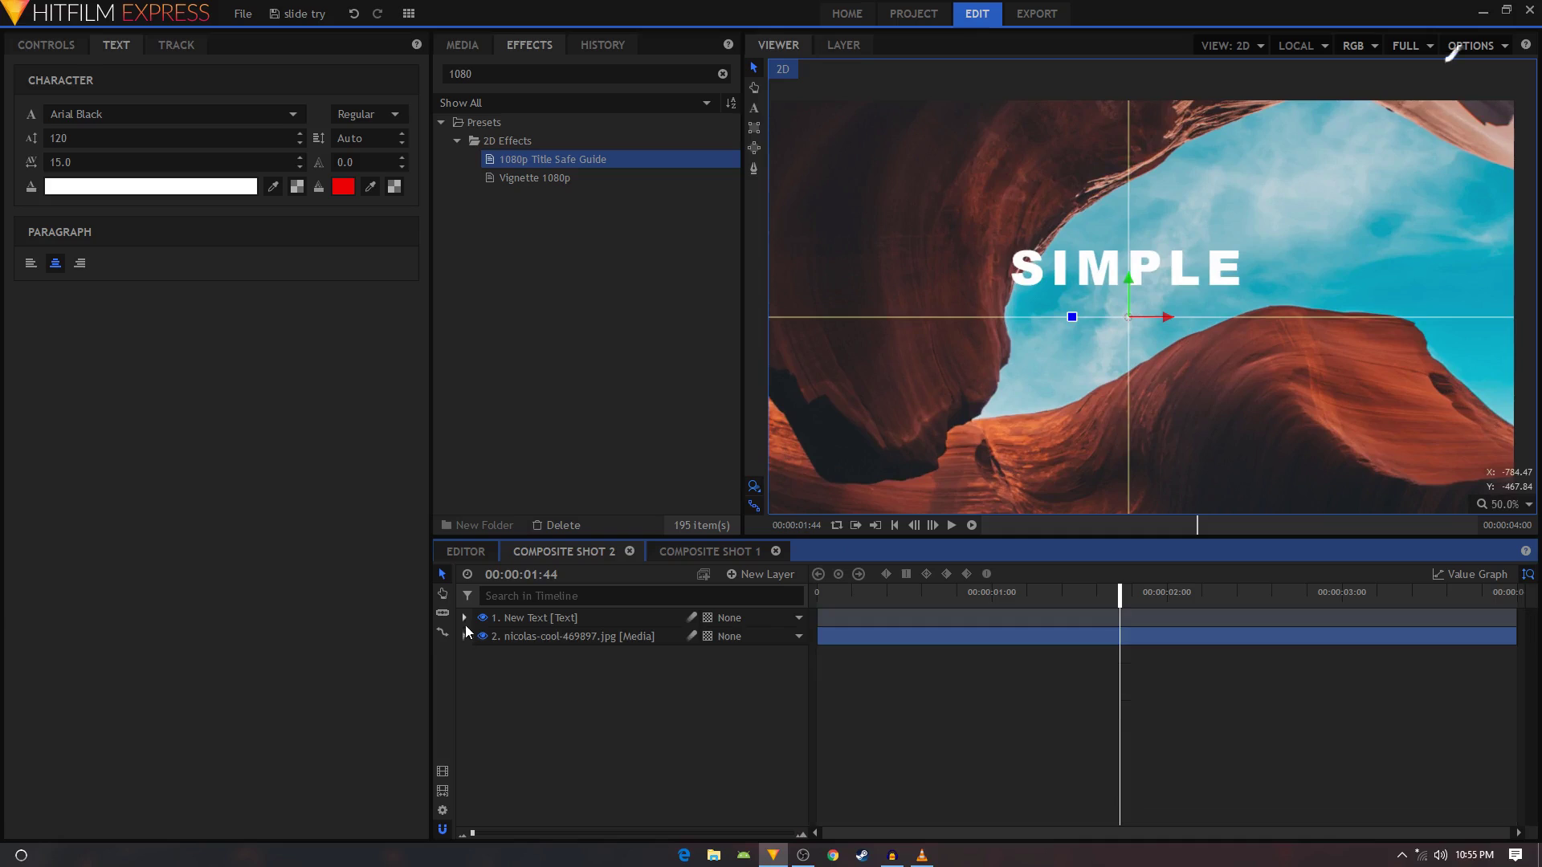
left_click(464, 618)
left_click(480, 636)
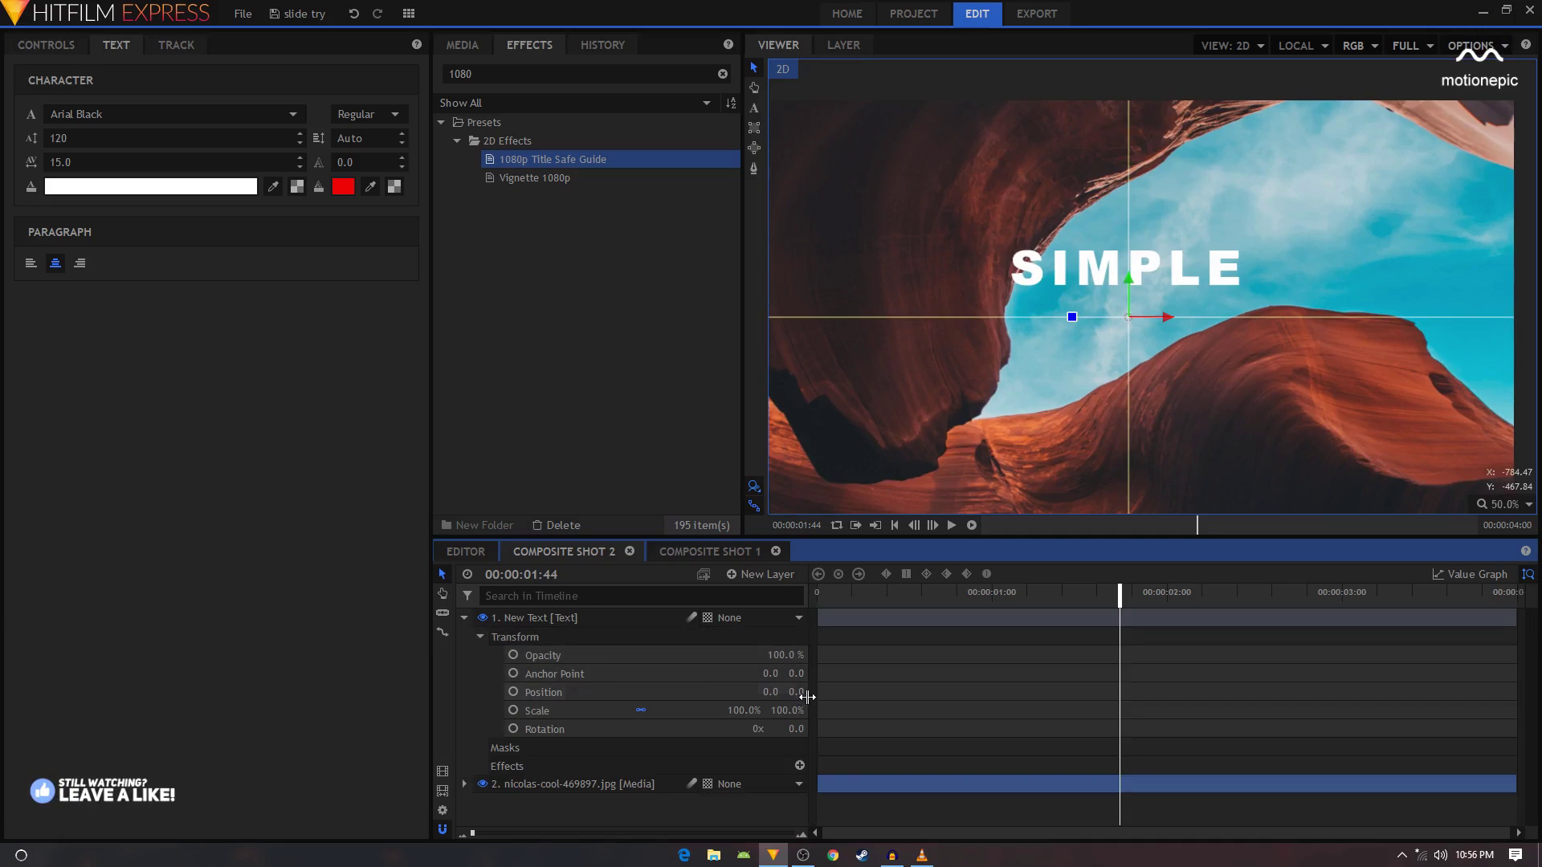
left_click_drag(801, 674, 900, 673)
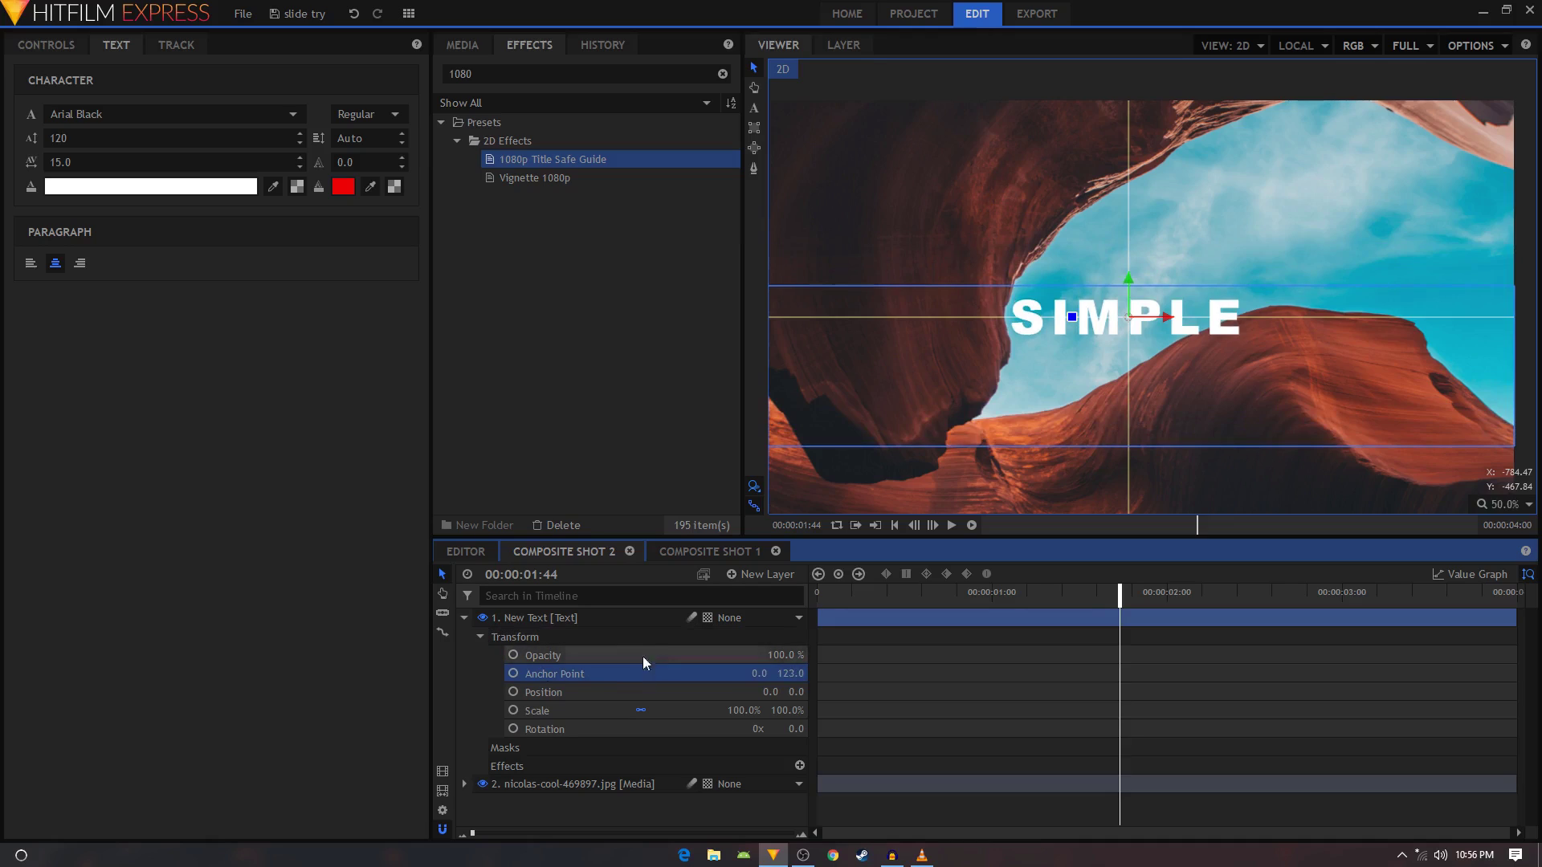
Keyframe the SIMPLE text's Scale at about 500% at 0:00
left_click(464, 617)
left_click(649, 752)
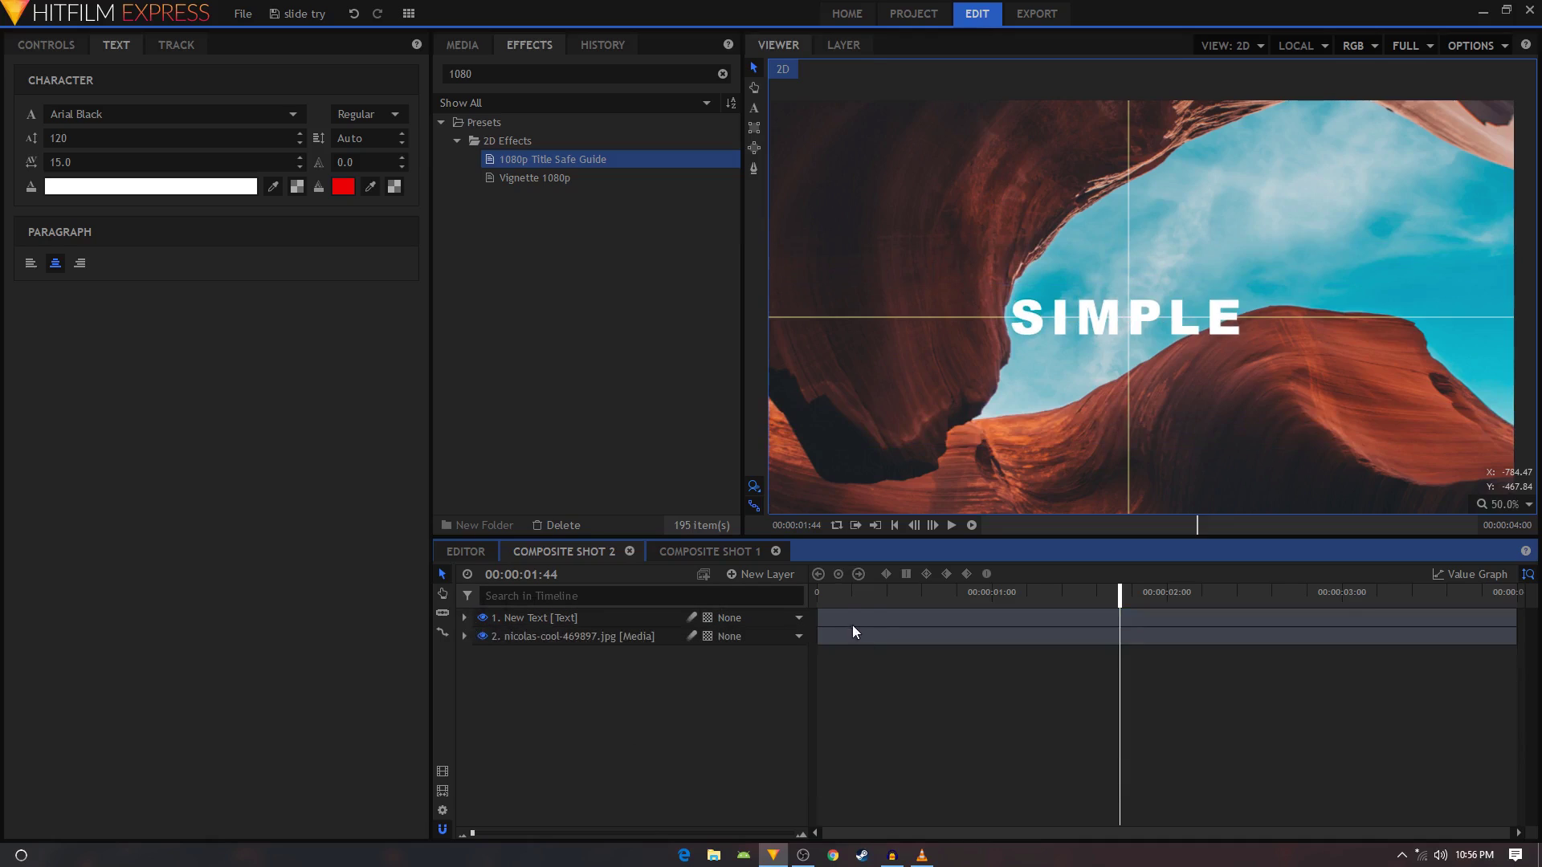
left_click(841, 599)
left_click_drag(818, 599, 718, 594)
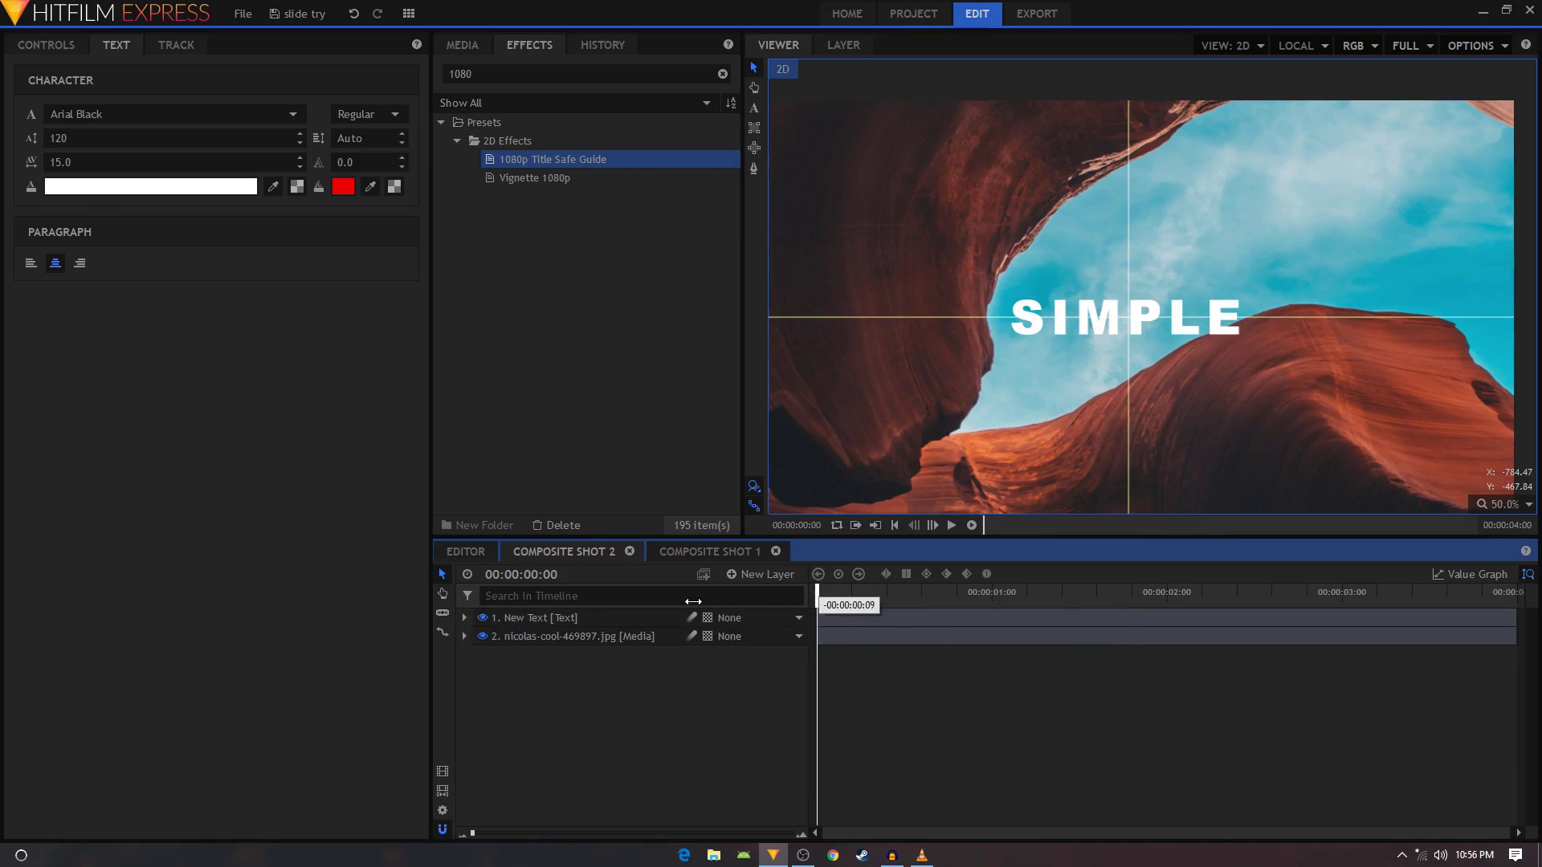
left_click(546, 620)
left_click(459, 618)
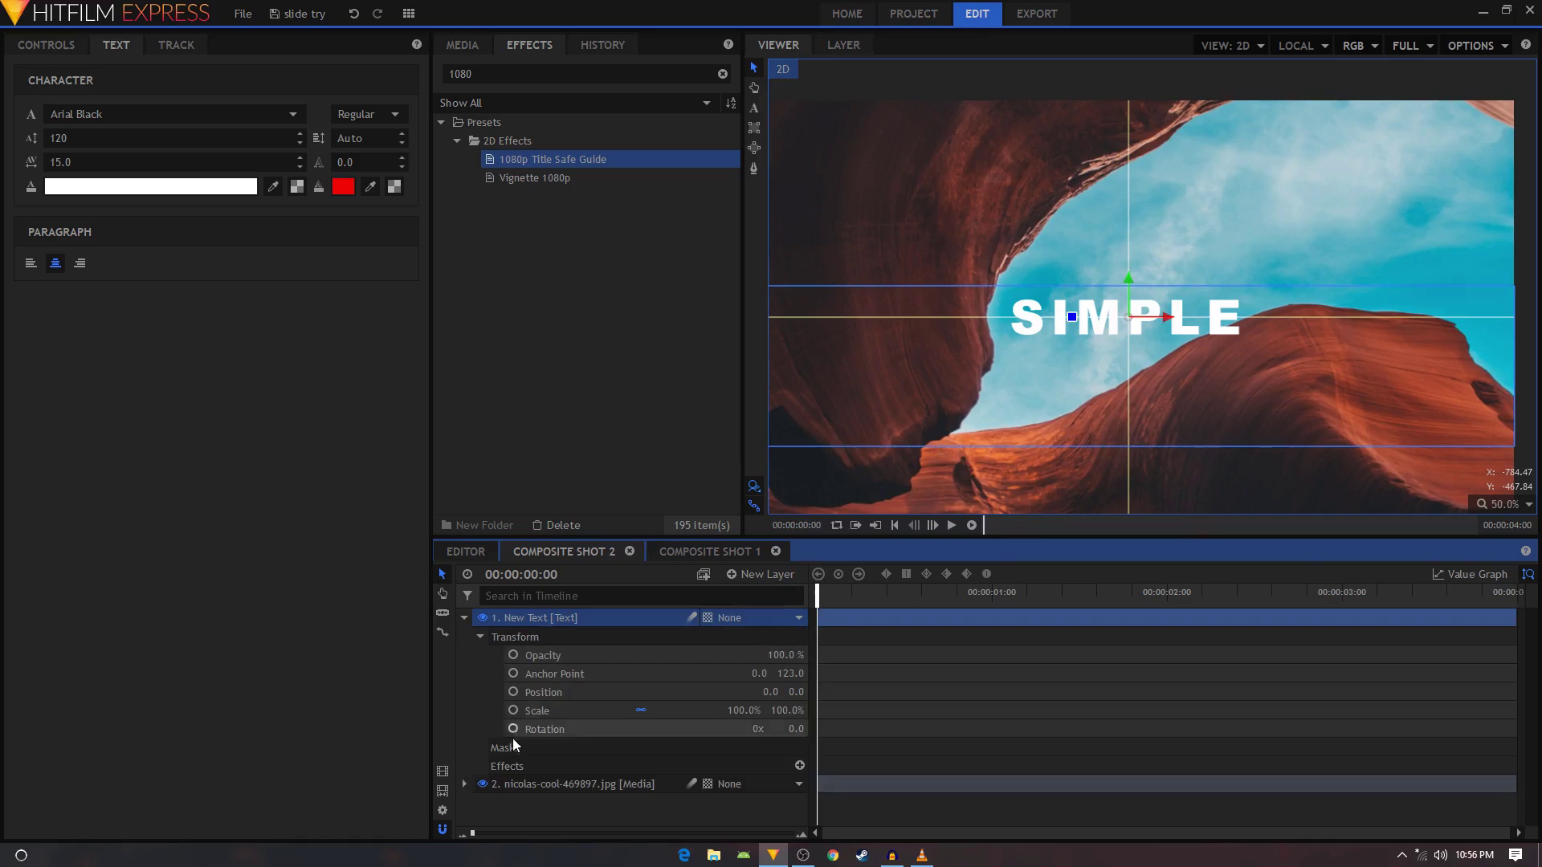
left_click(514, 711)
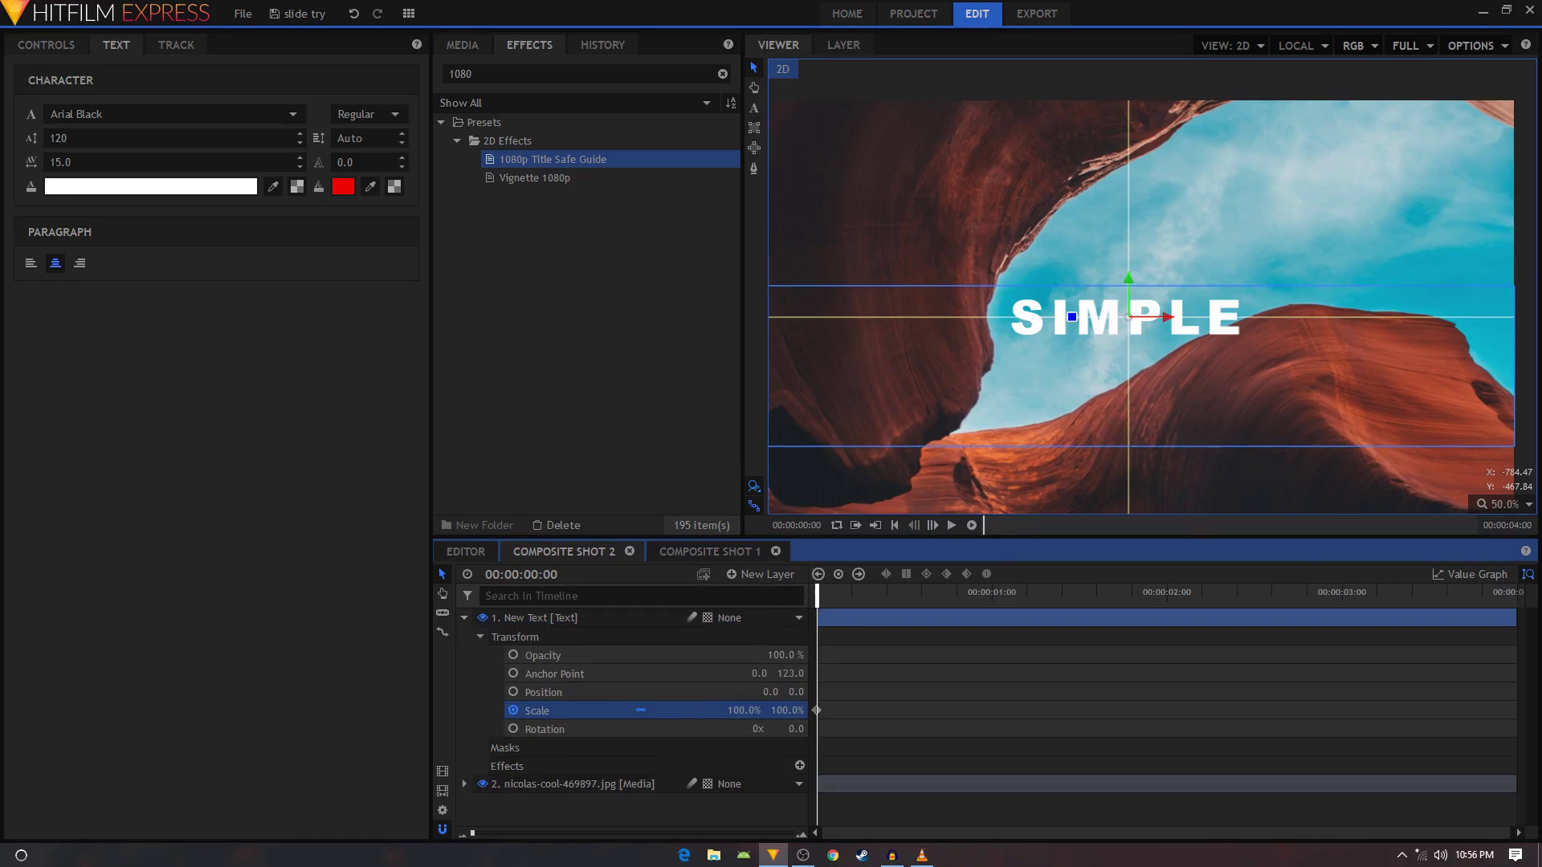
left_click_drag(744, 710, 900, 669)
Set a 100% Scale keyframe at 2:00 and select both Scale keyframes
left_click_drag(884, 596, 1167, 603)
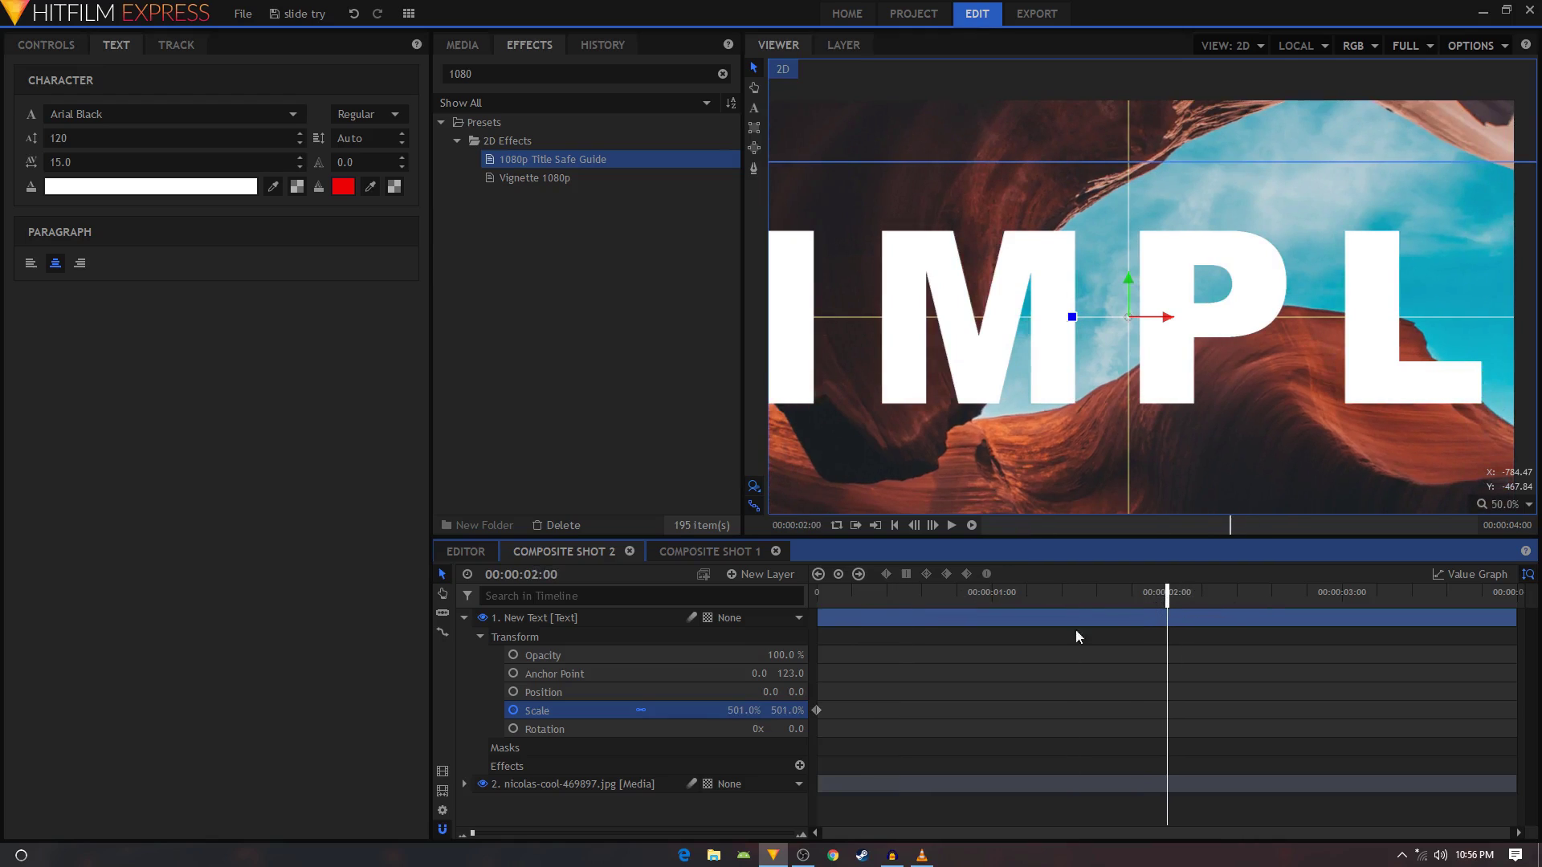
left_click(747, 711)
type("100")
key("Return")
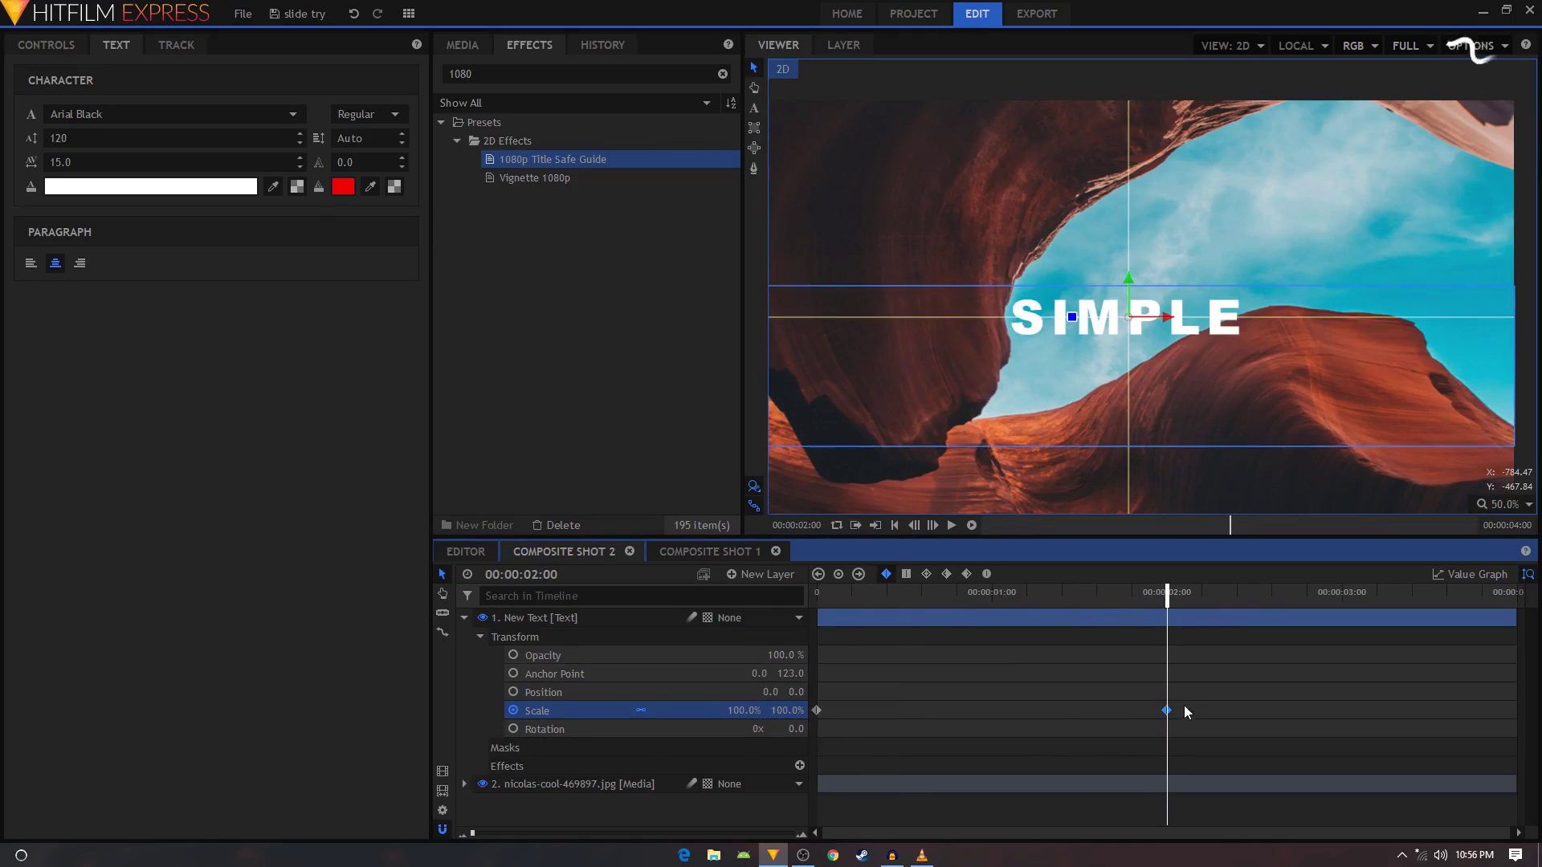
left_click_drag(1183, 705, 764, 725)
Ease the Scale keyframes into a fast-starting curve in the Value Graph, then preview
left_click(984, 574)
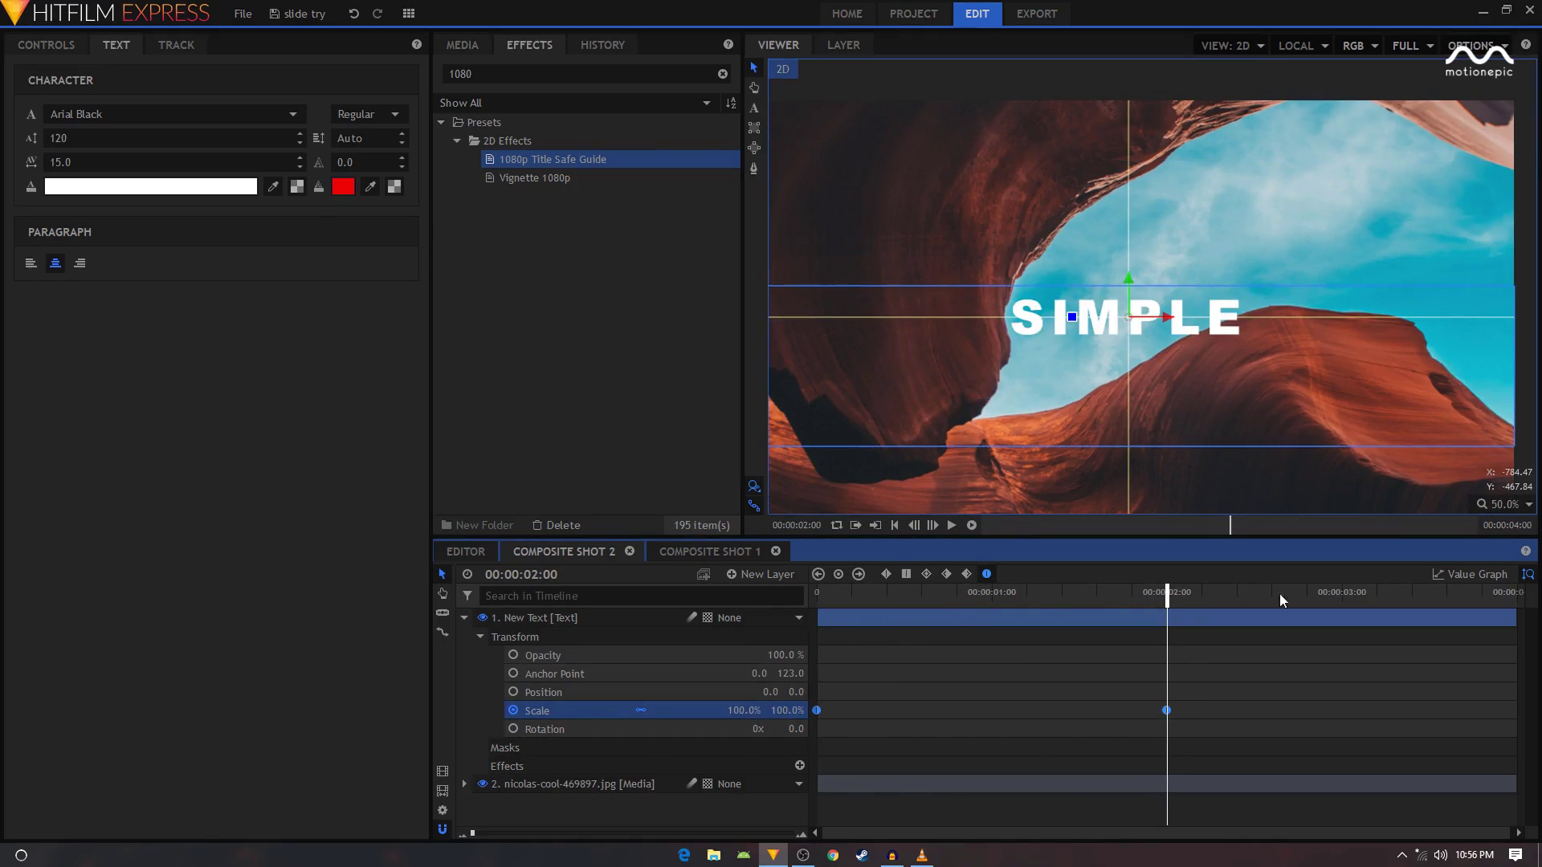
left_click(1448, 575)
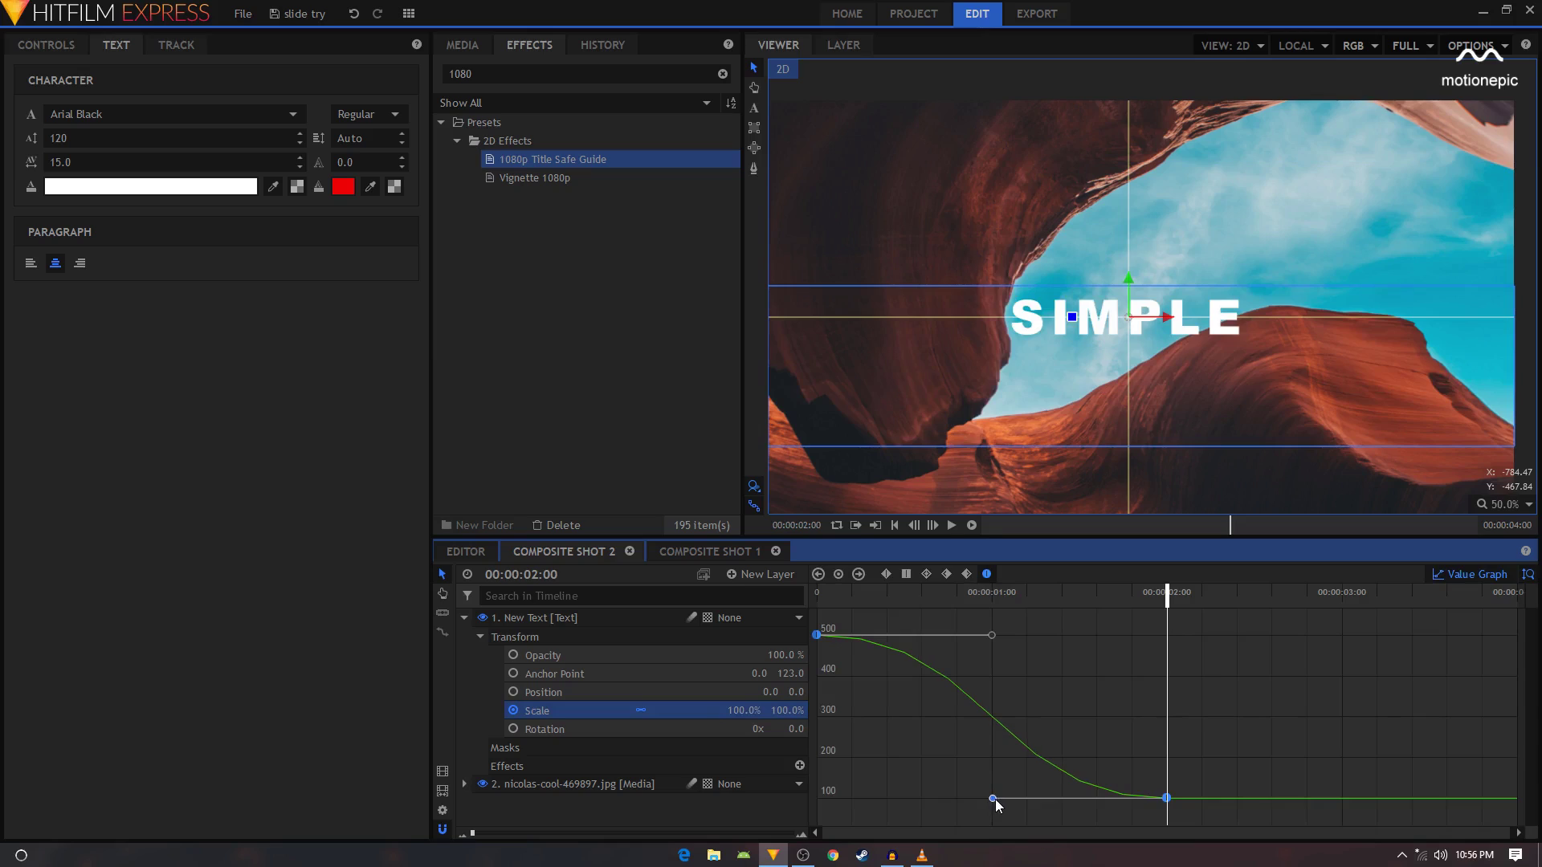
left_click_drag(994, 799, 777, 798)
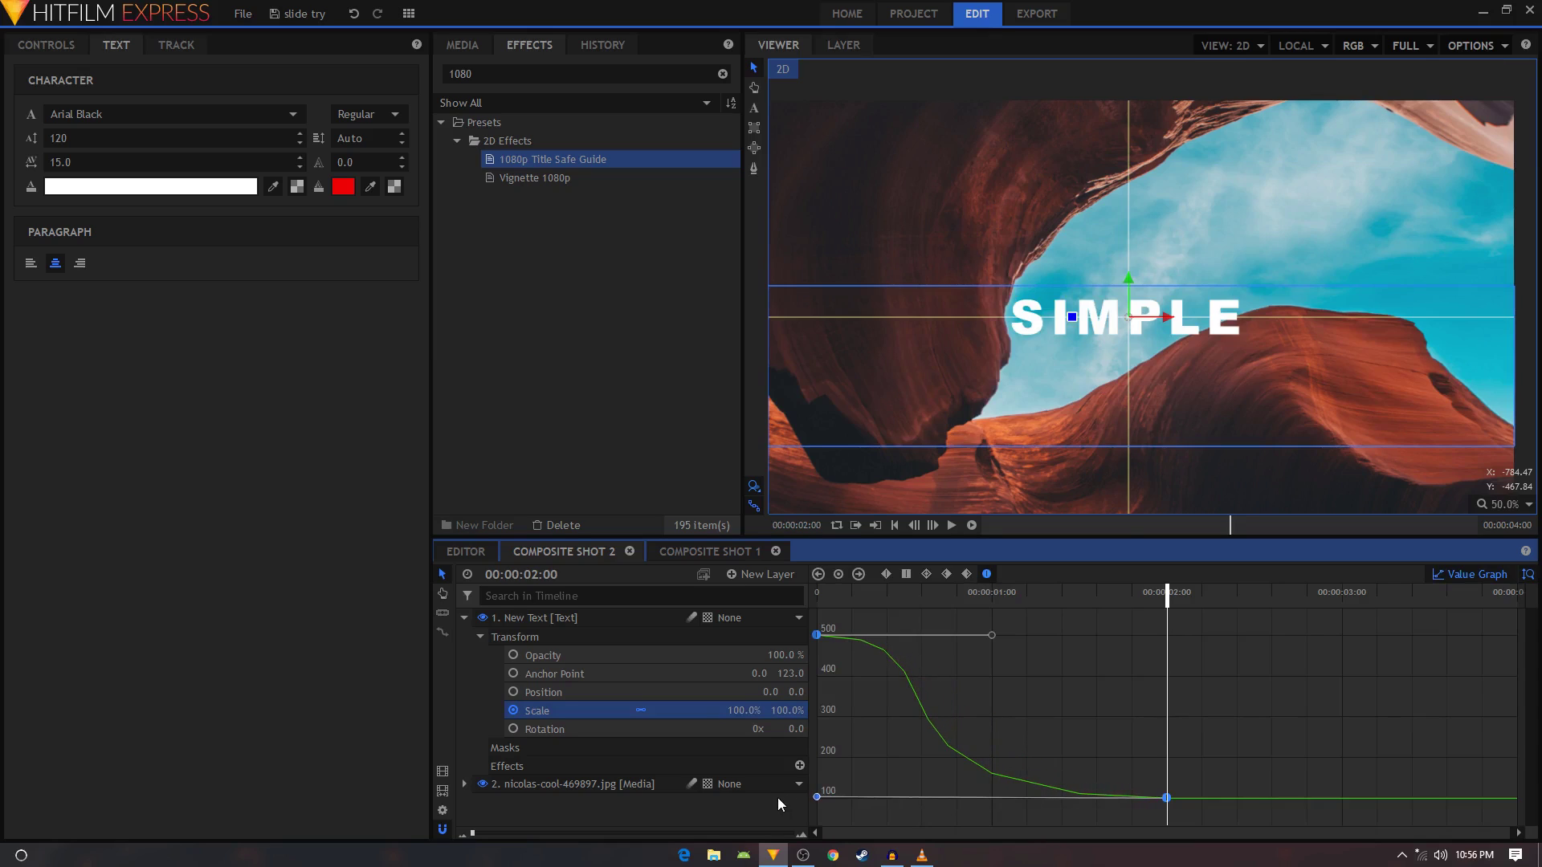
left_click_drag(991, 636, 888, 636)
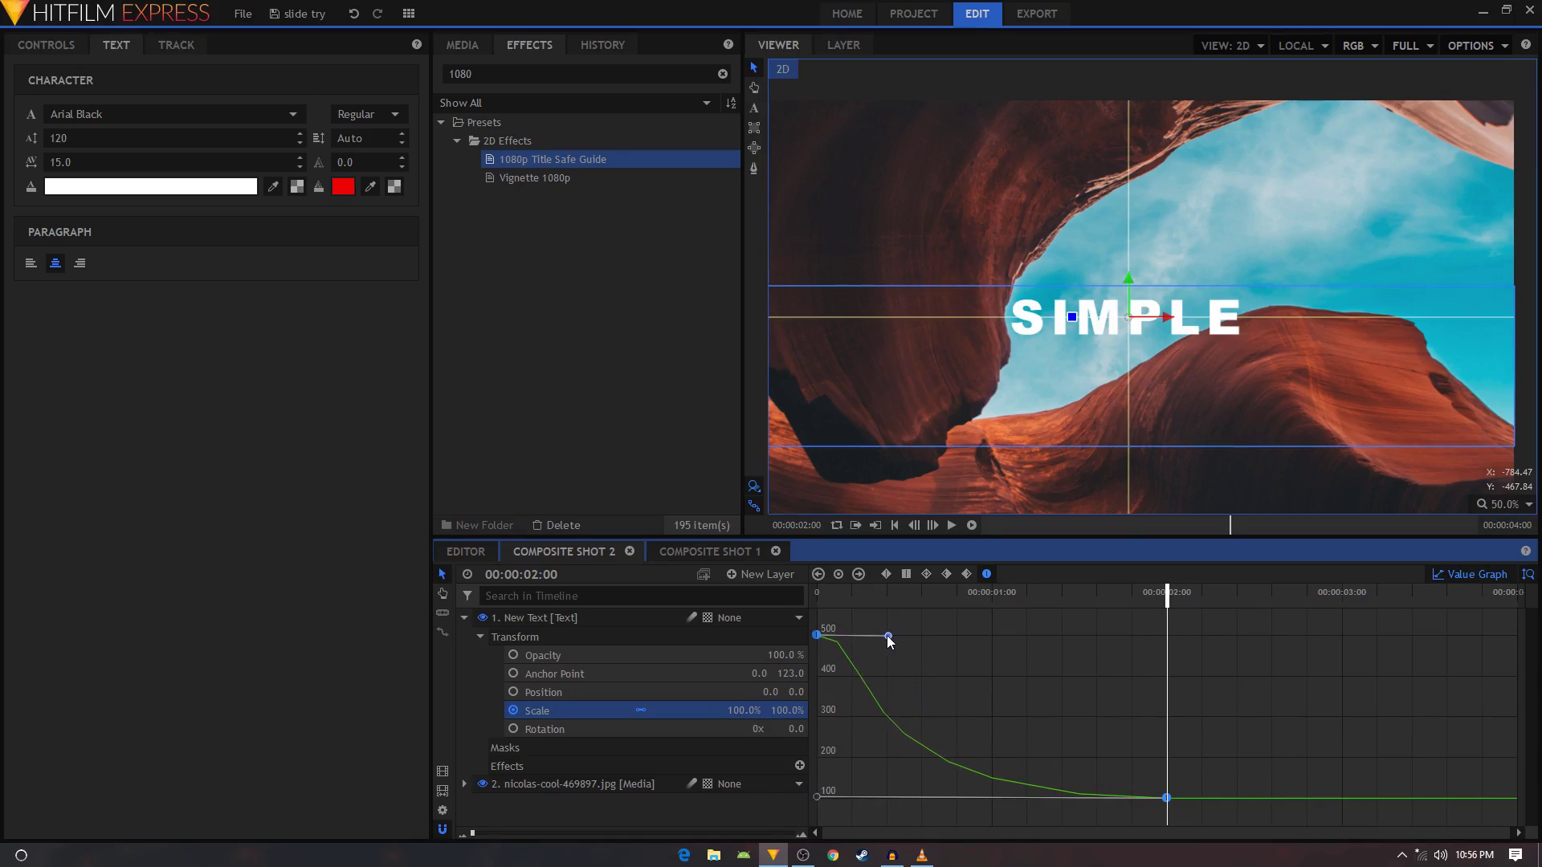
left_click_drag(835, 593, 817, 593)
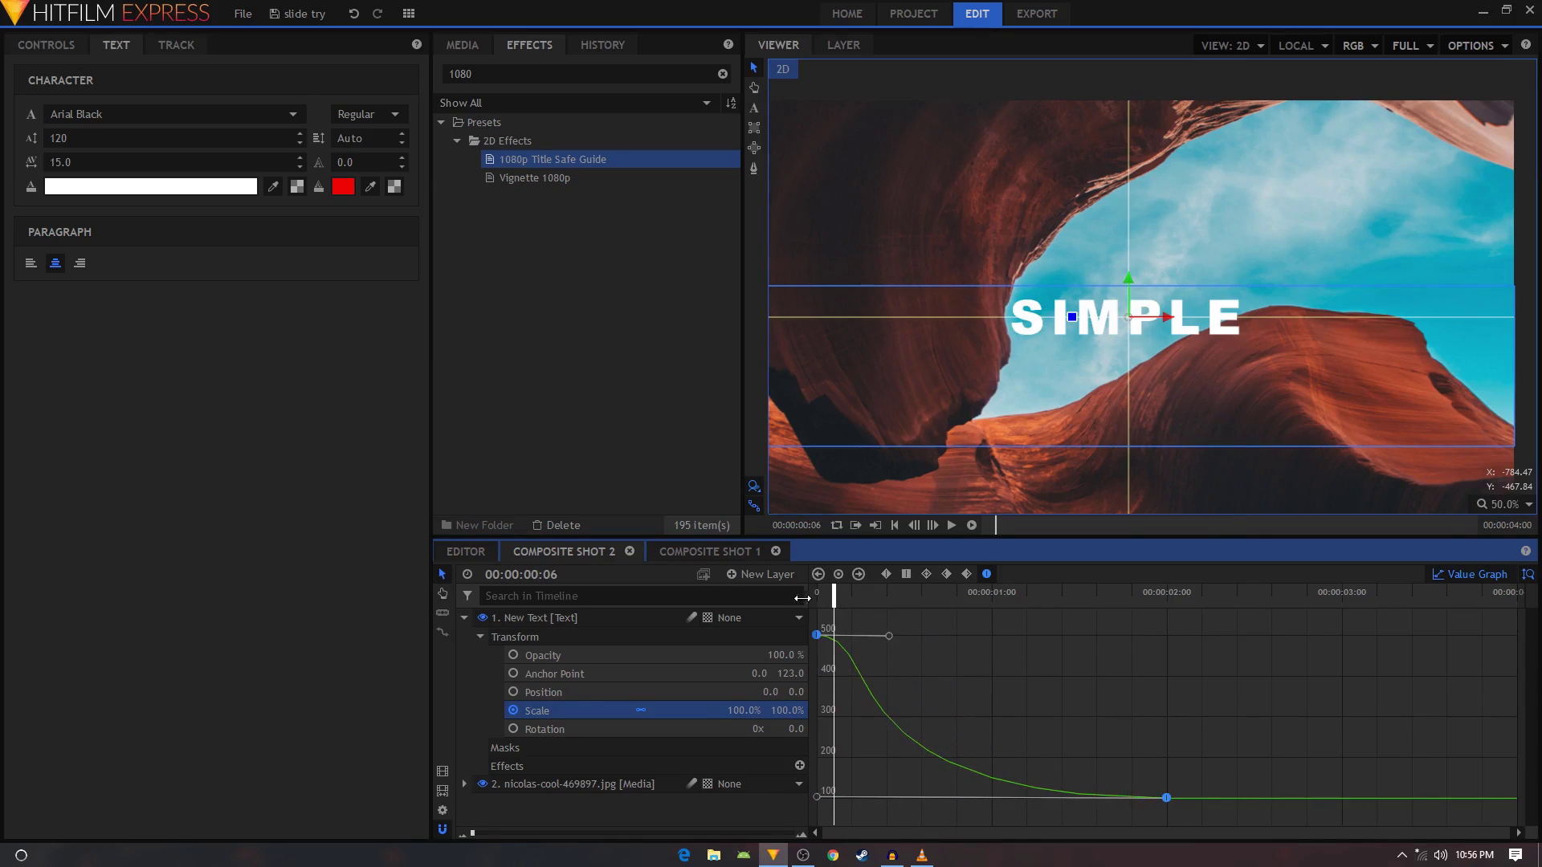
left_click(1470, 574)
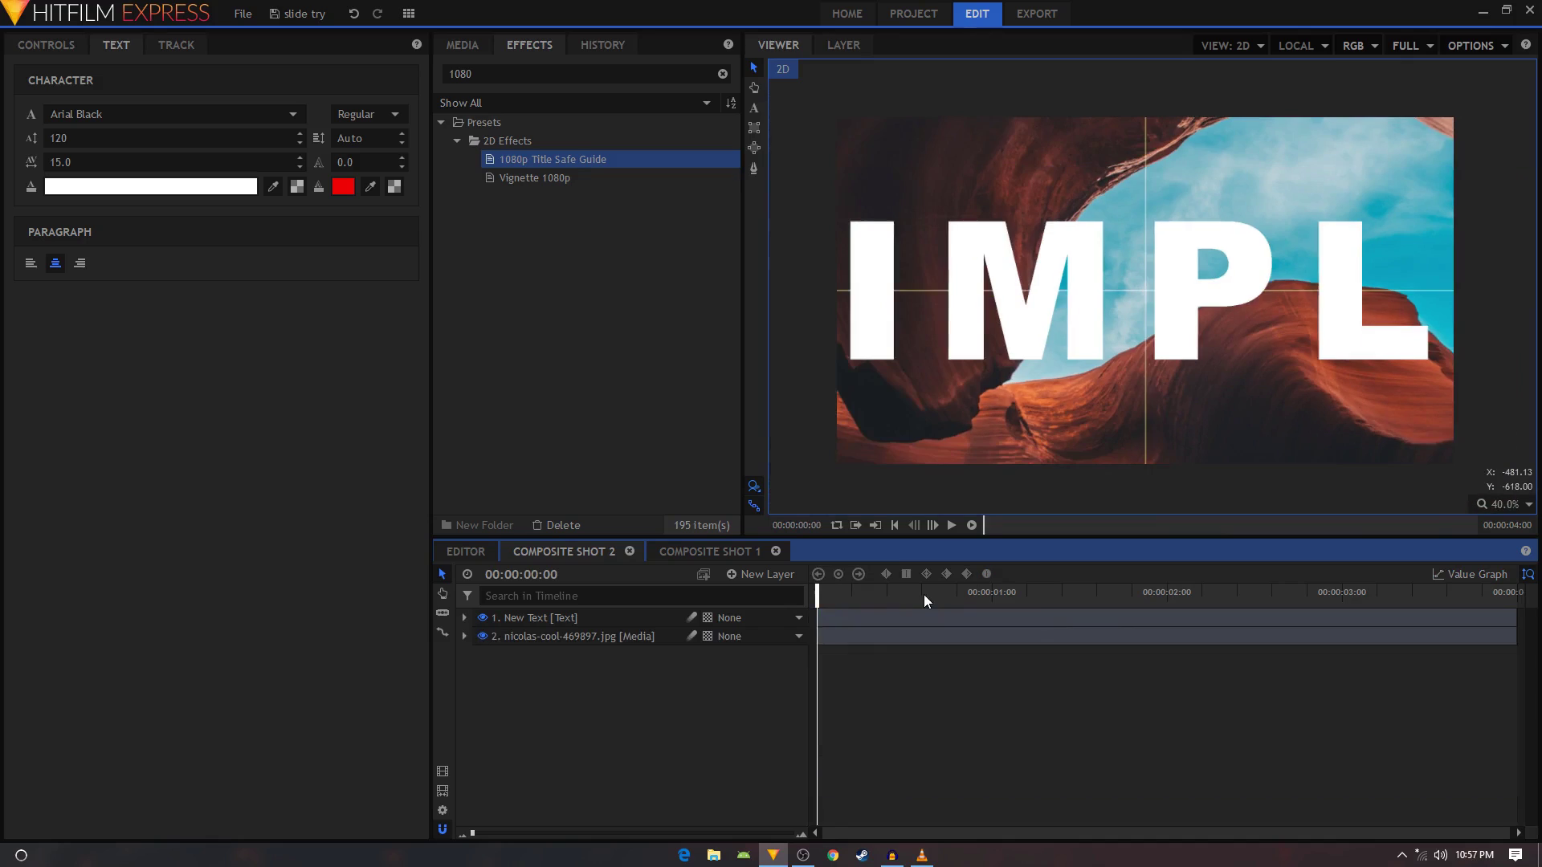
key("space")
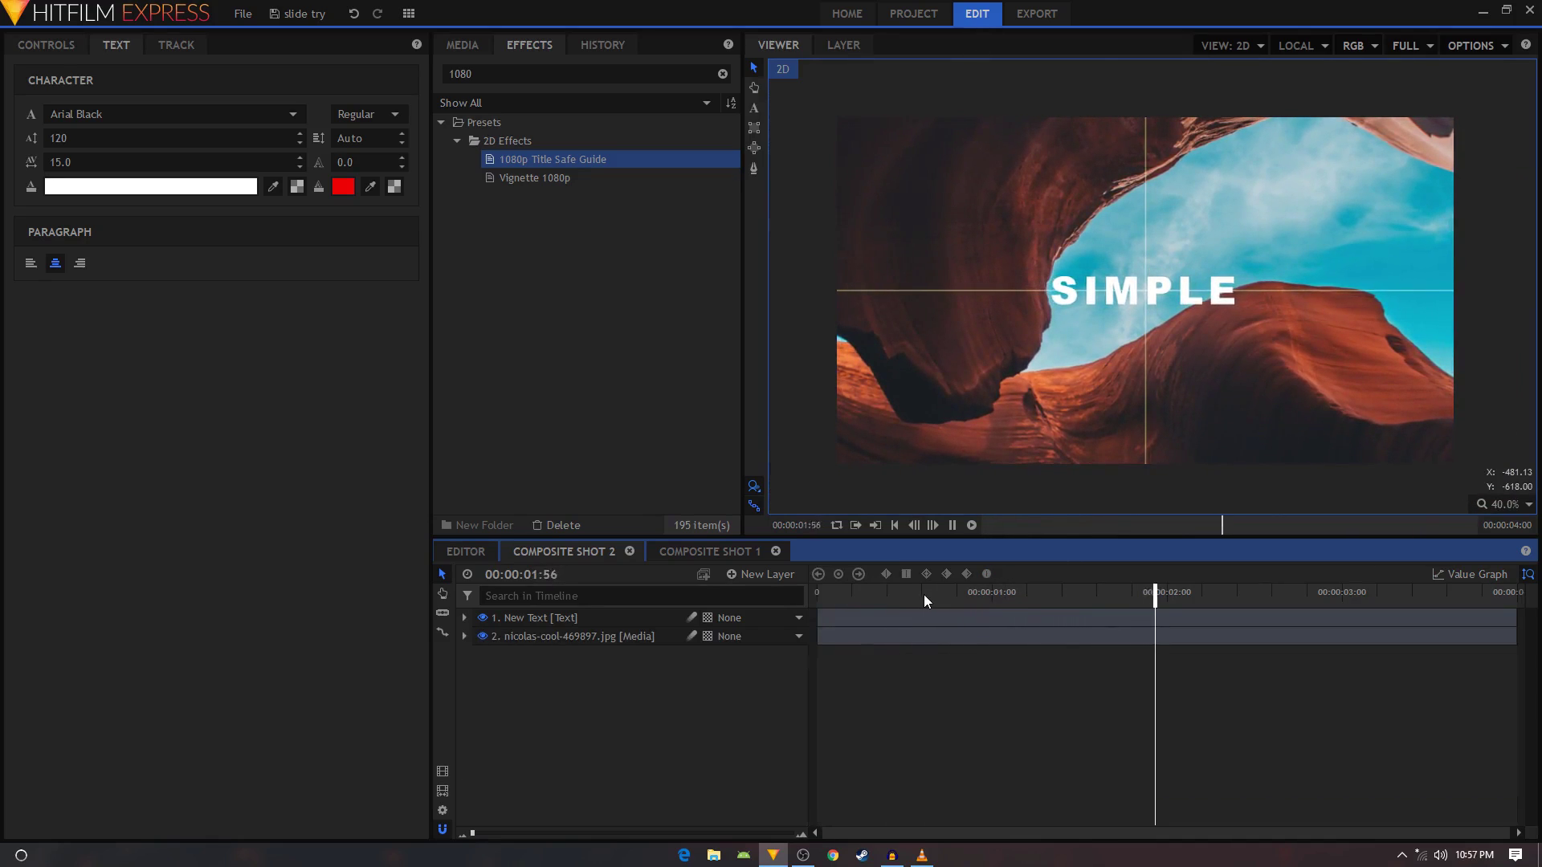
key("space")
left_click_drag(884, 593, 767, 601)
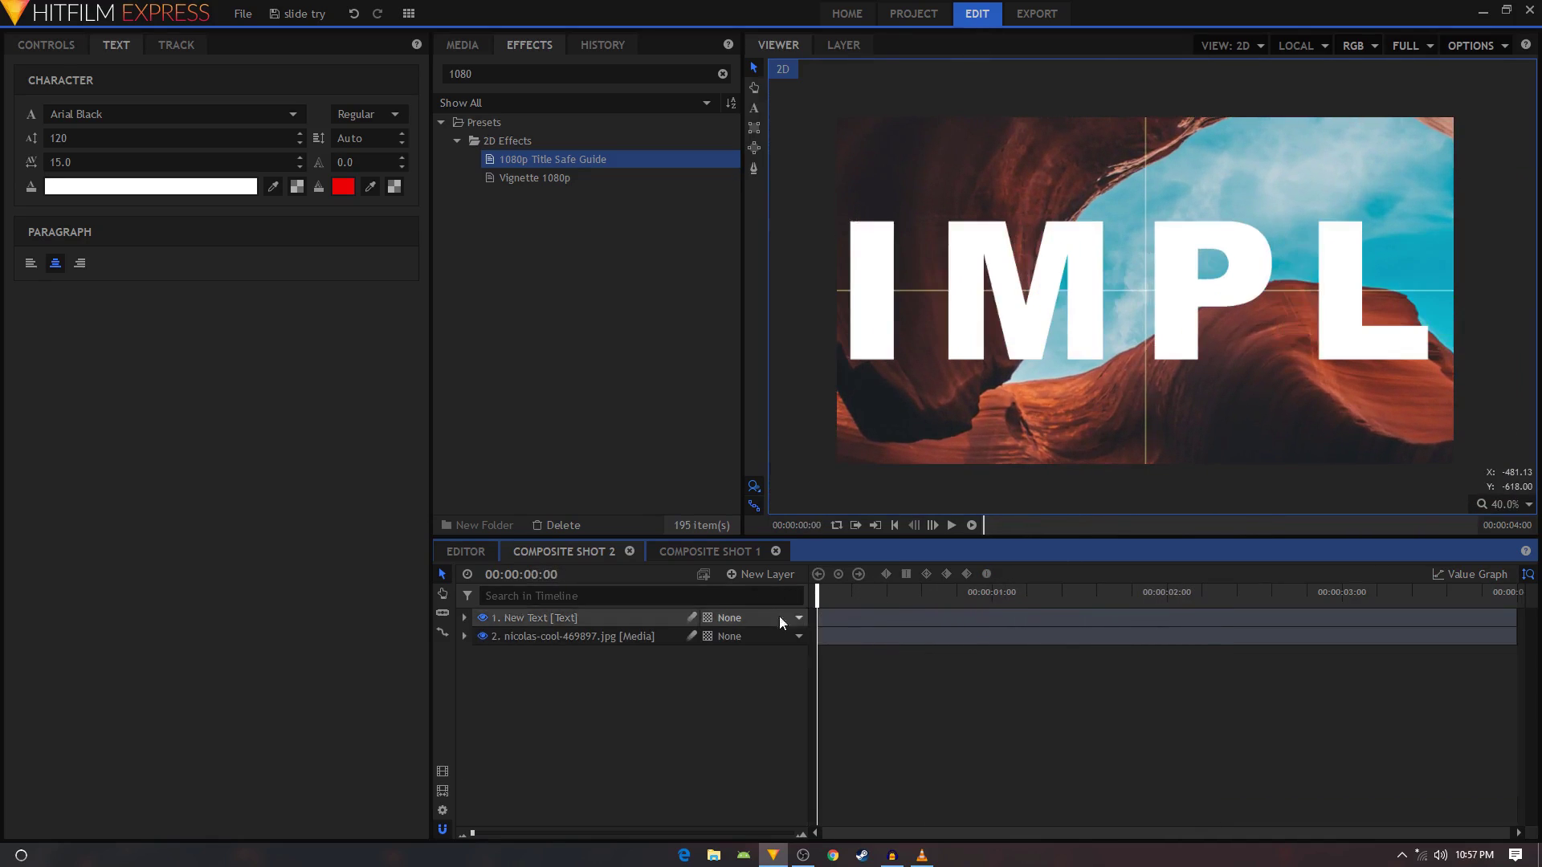
Trim the SIMPLE text and canyon photo layers to end at 00:00:02:00
left_click(1168, 600)
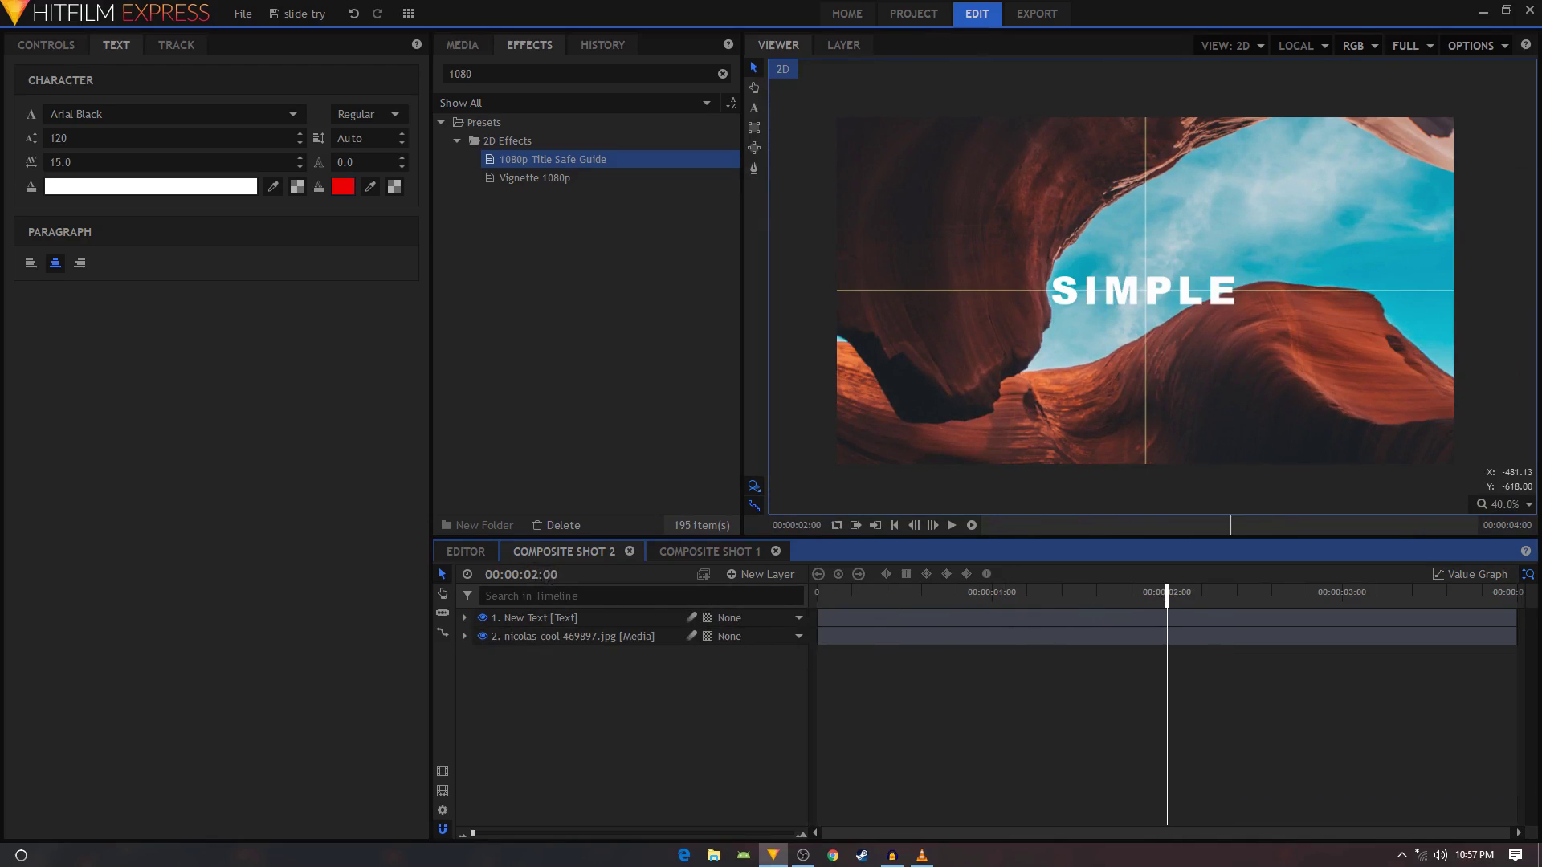
left_click(1392, 625)
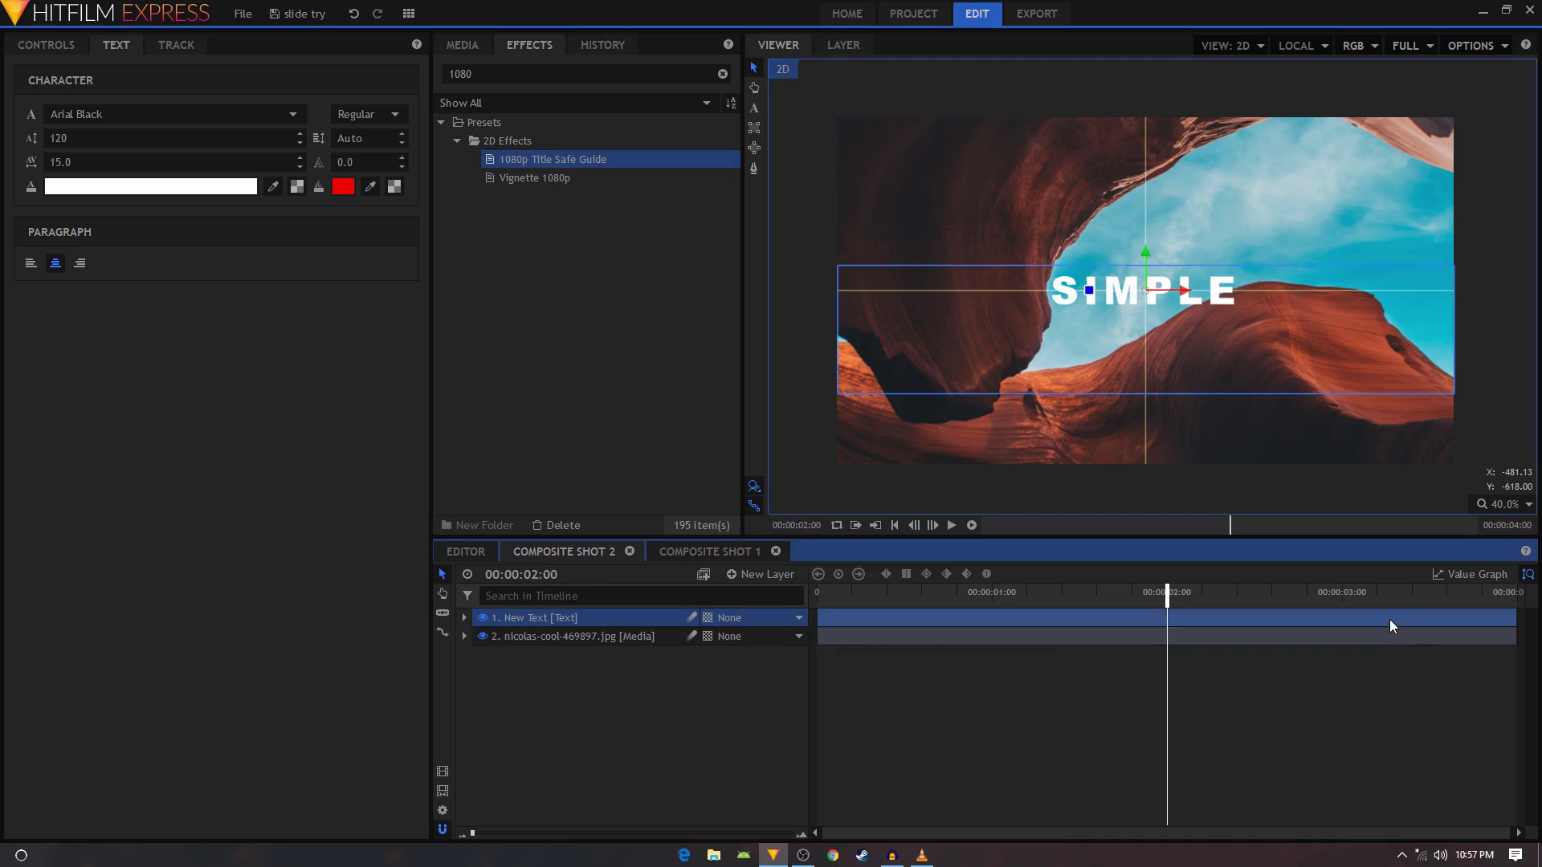
left_click(1221, 636, "ctrl")
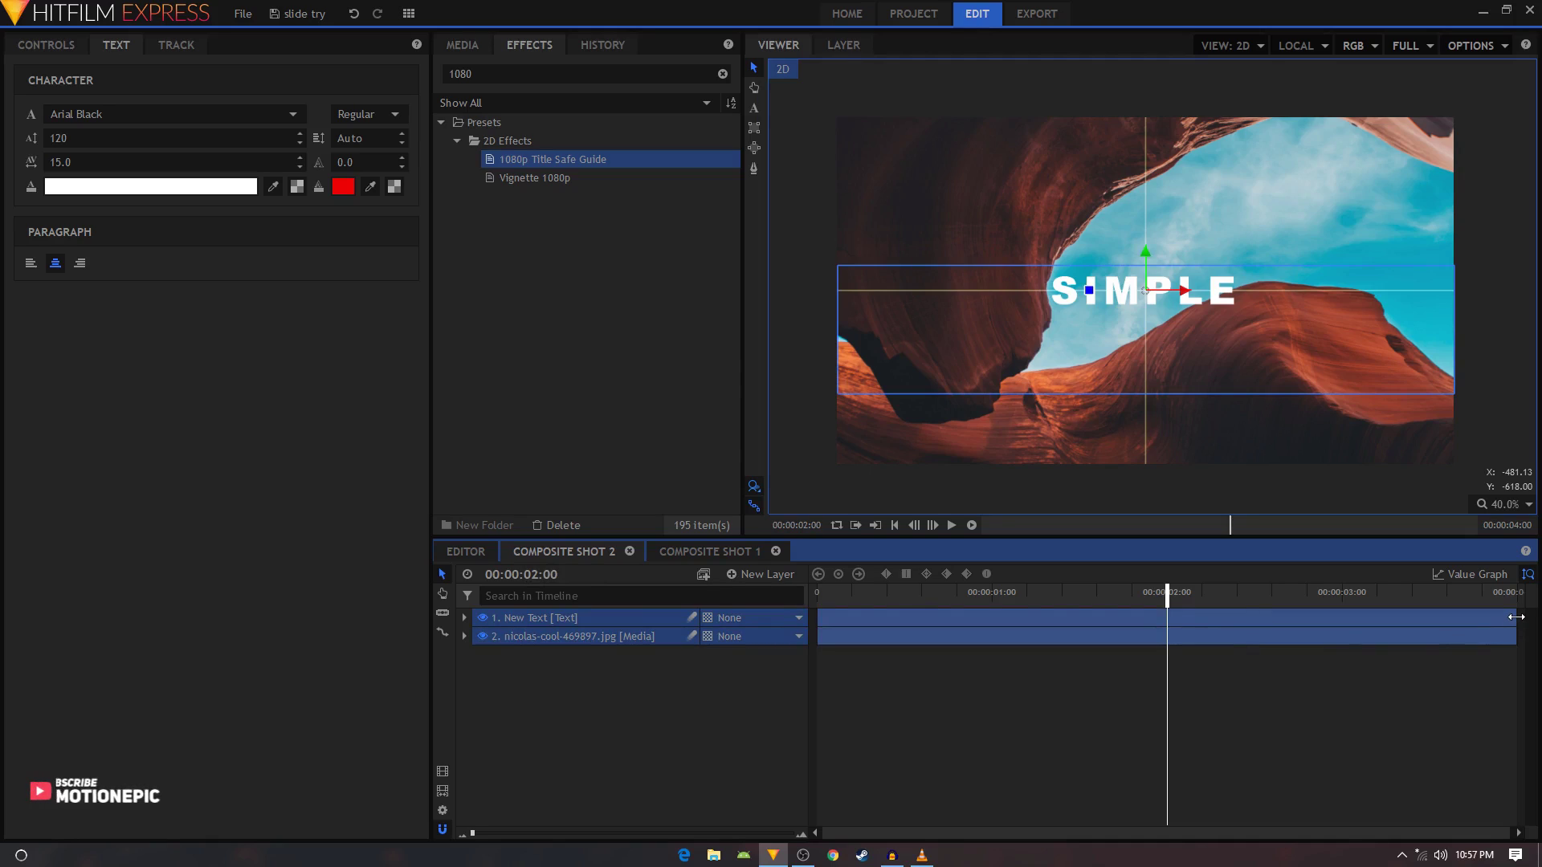
left_click_drag(1517, 616, 1162, 616)
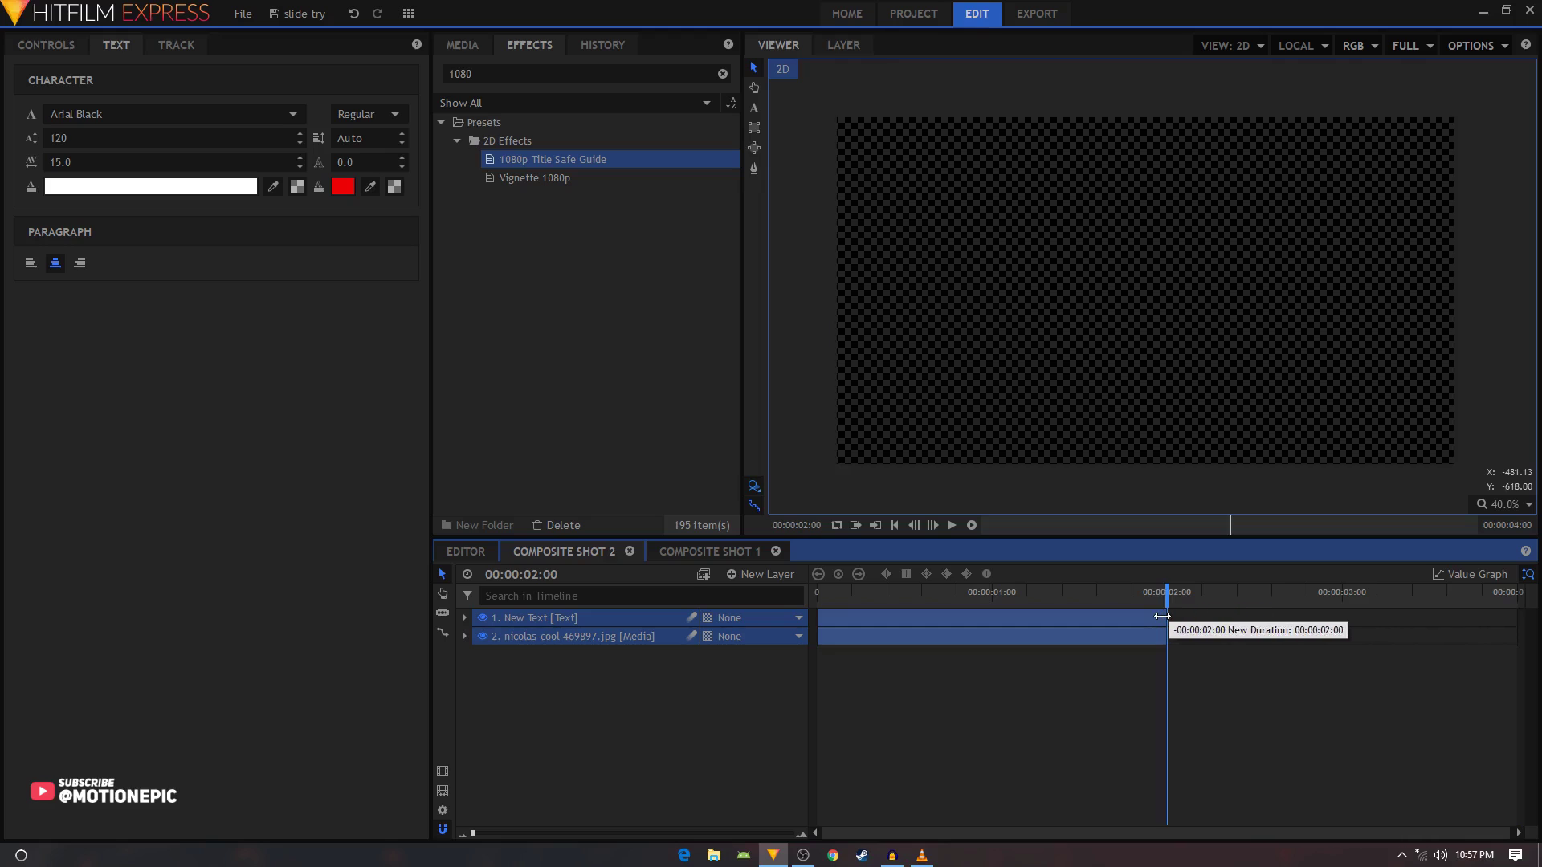
left_click(870, 663)
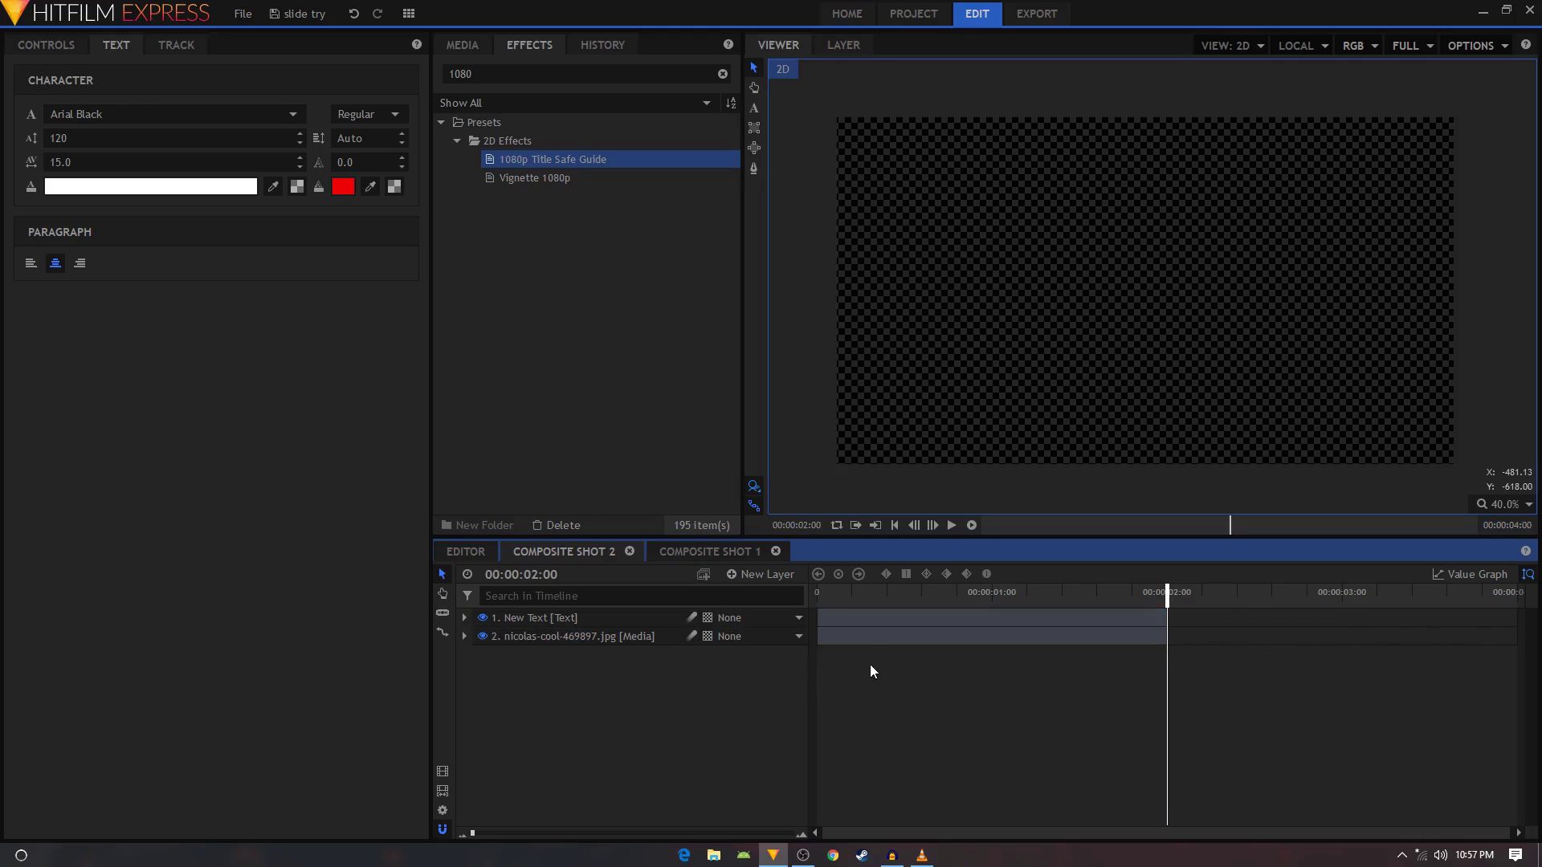
Place janko-ferlic-184527.jpg as the top layer at 2:00 and show its Transform properties
left_click(470, 46)
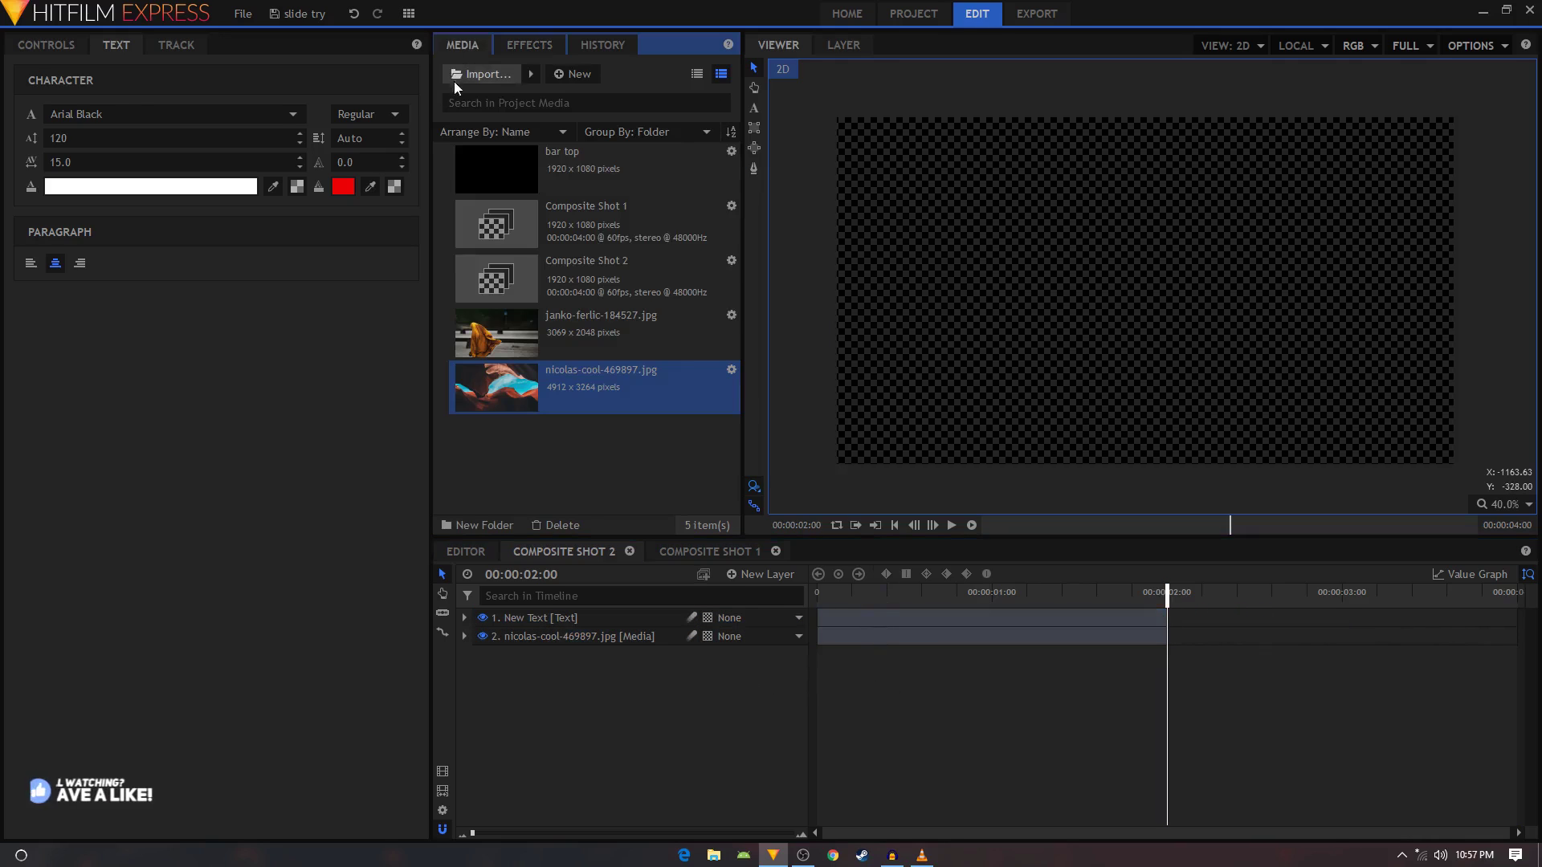
left_click_drag(615, 323, 1125, 633)
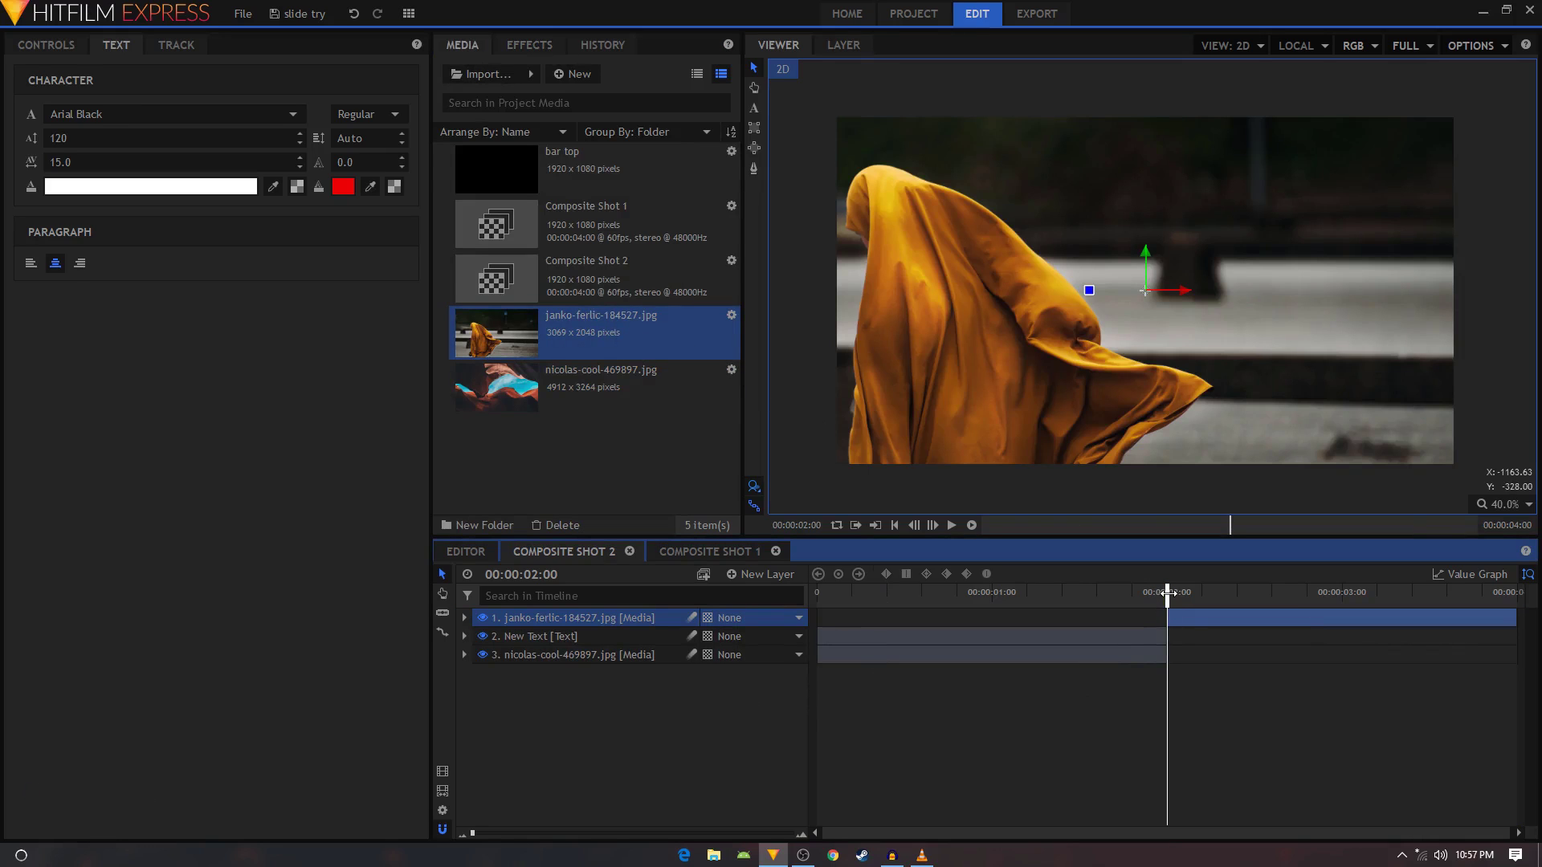
left_click(465, 617)
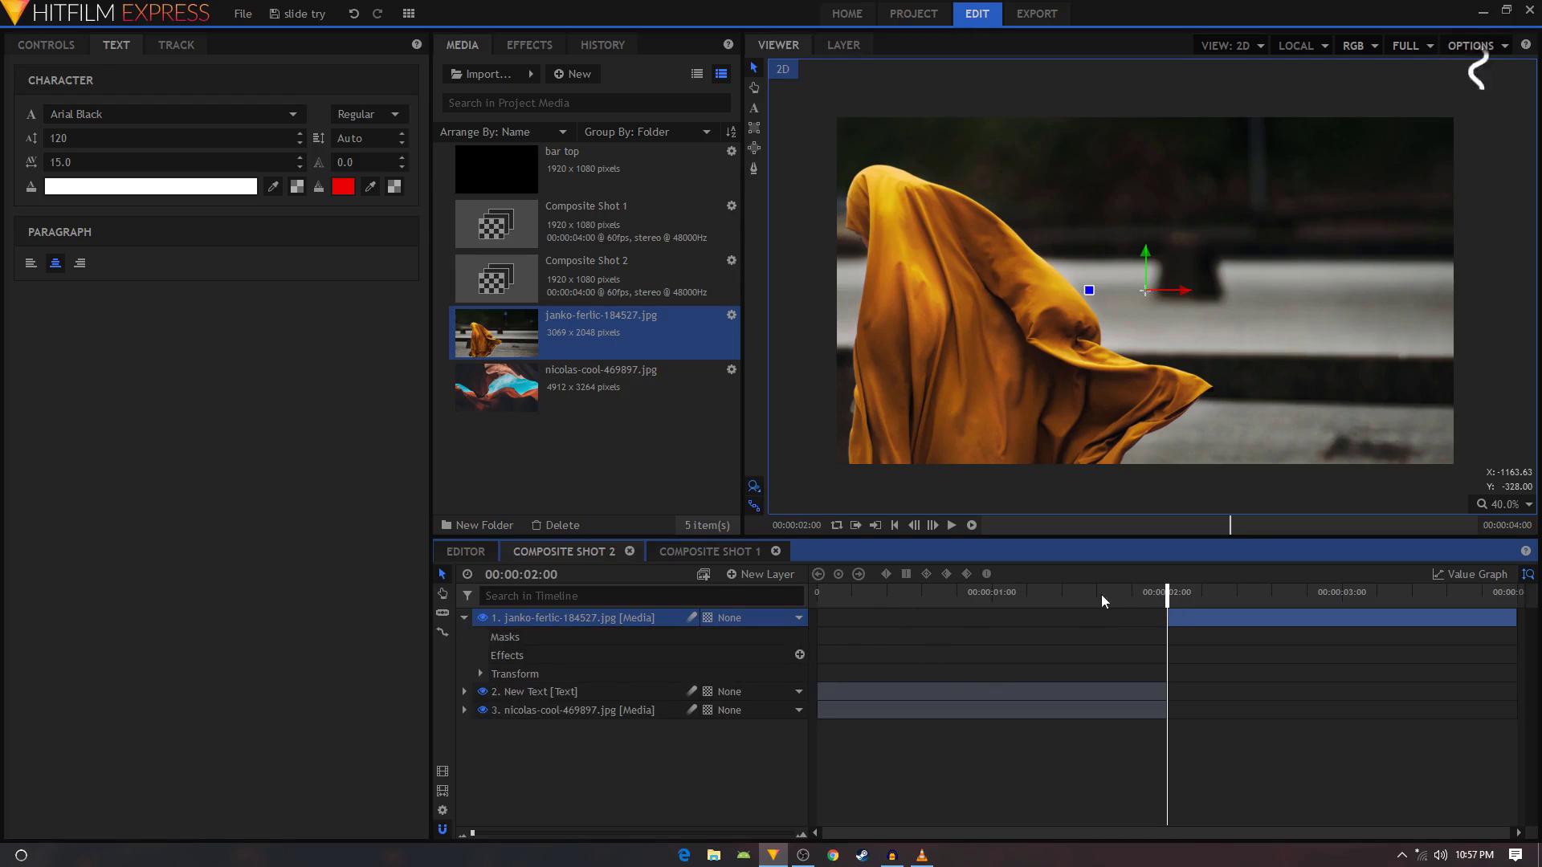
left_click_drag(836, 592, 1205, 595)
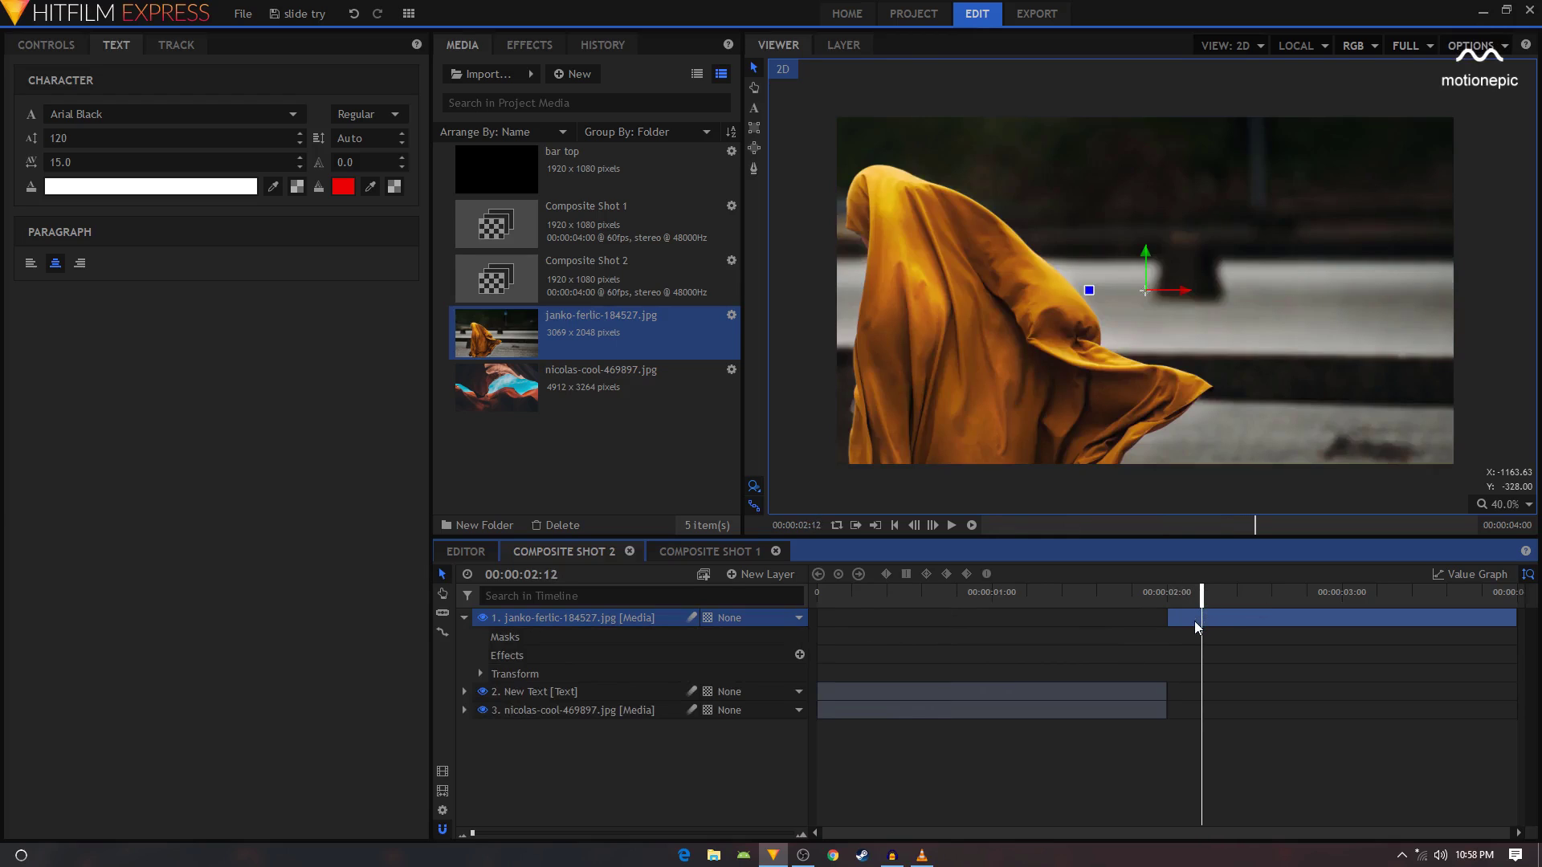
left_click(481, 674)
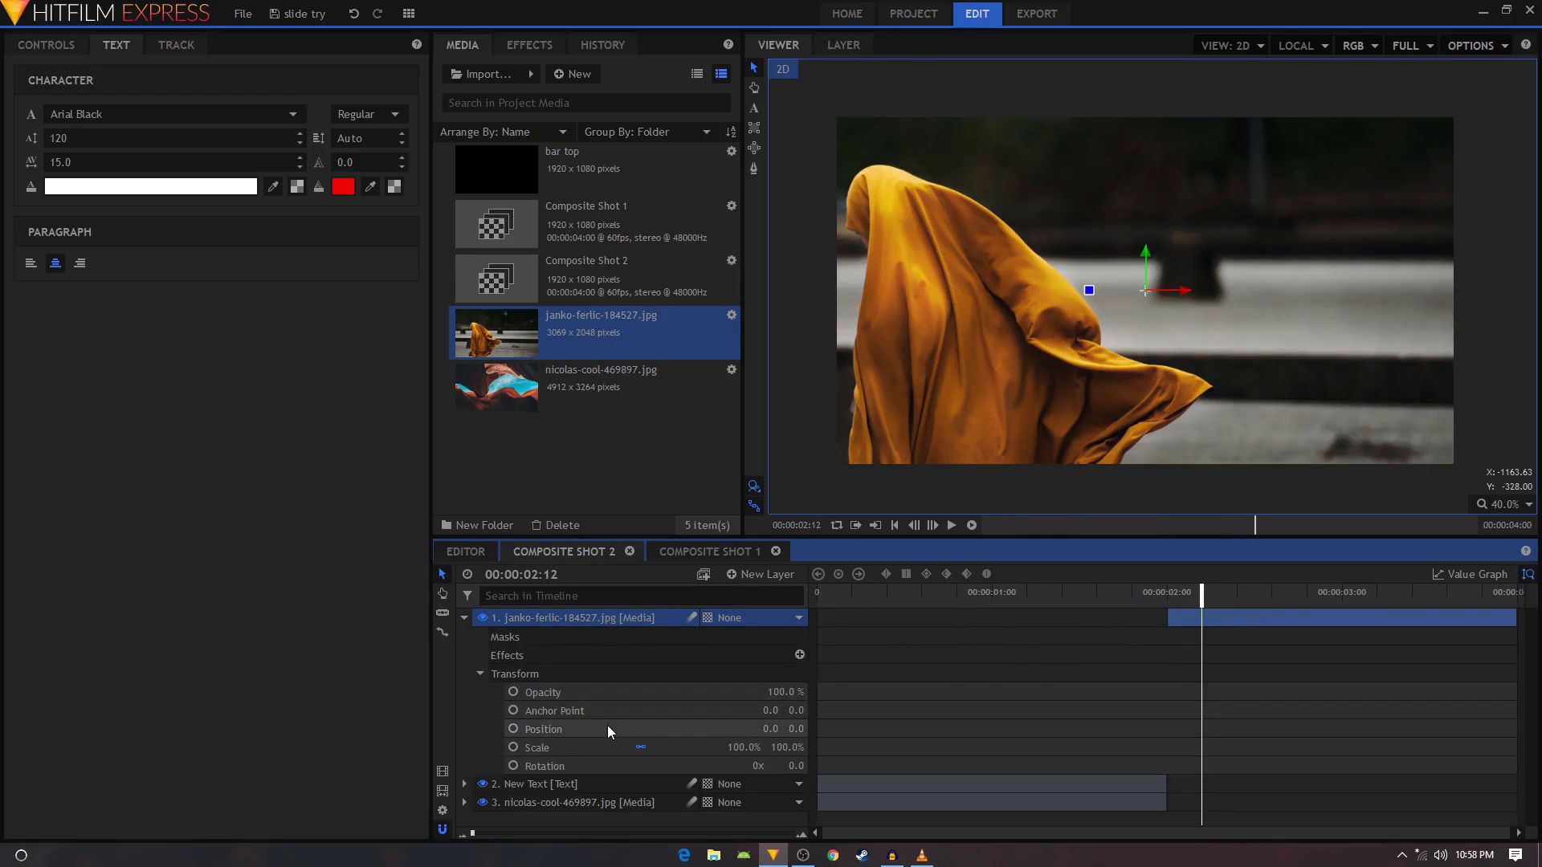
left_click_drag(1171, 602, 1167, 594)
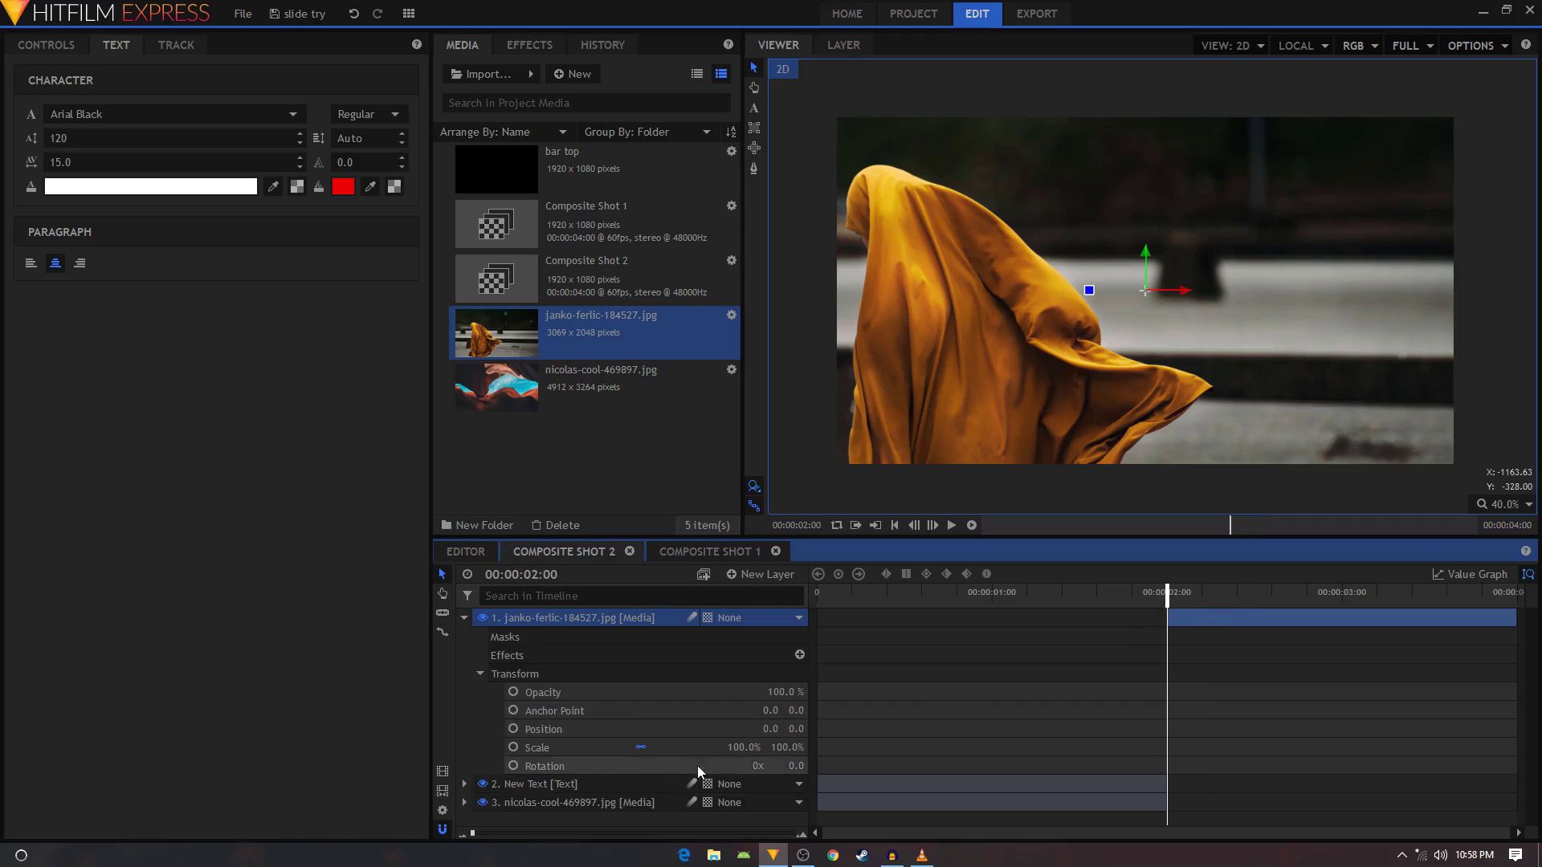
Keyframe the cloth photo's Scale at 2:00 and set 90% at the shot's end
left_click(514, 748)
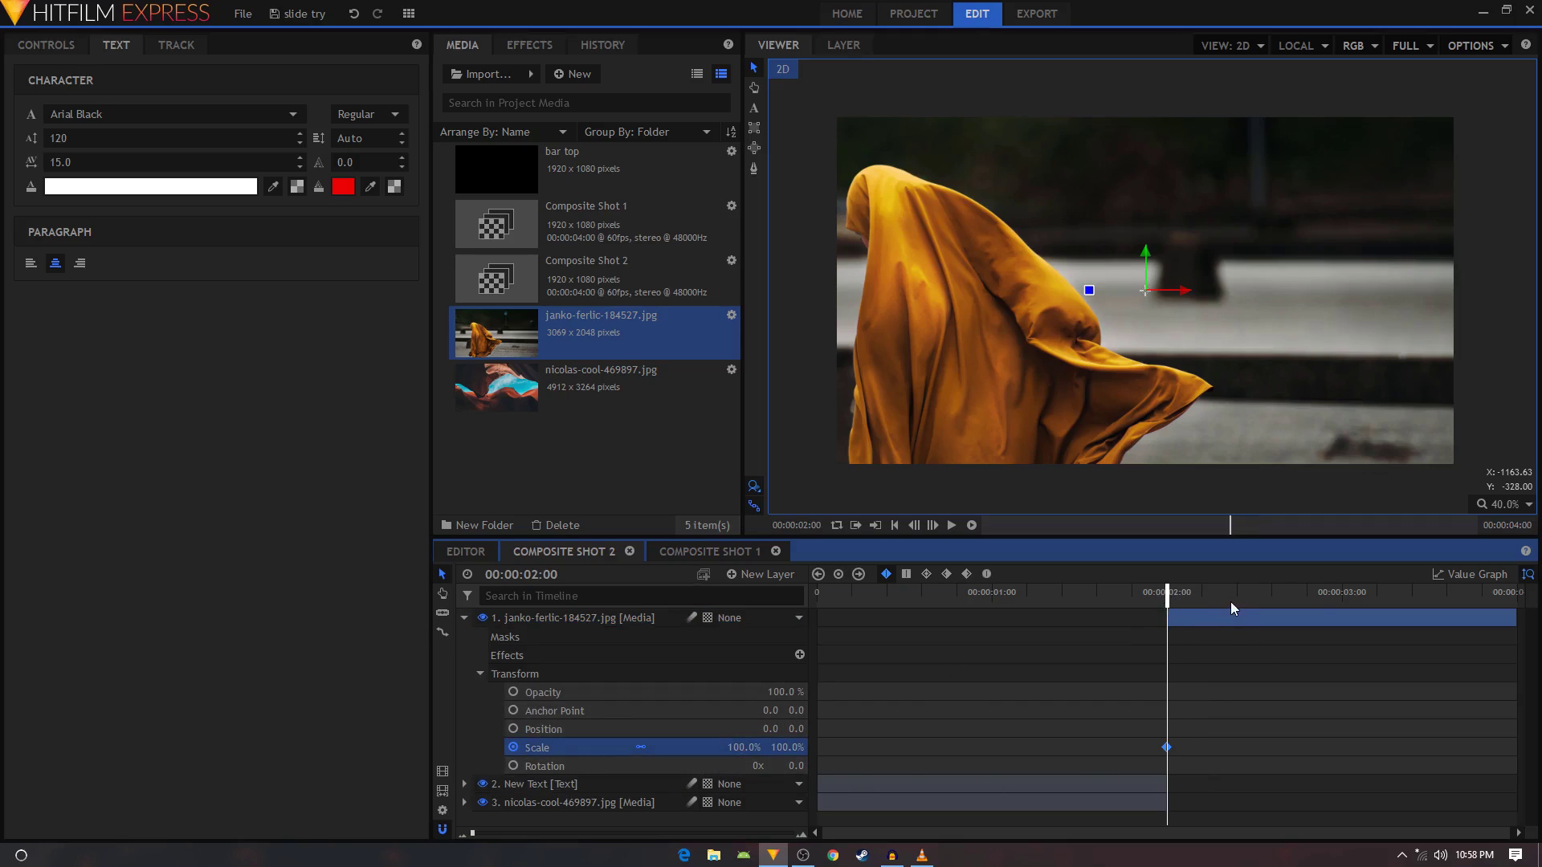
left_click_drag(1233, 602, 1515, 602)
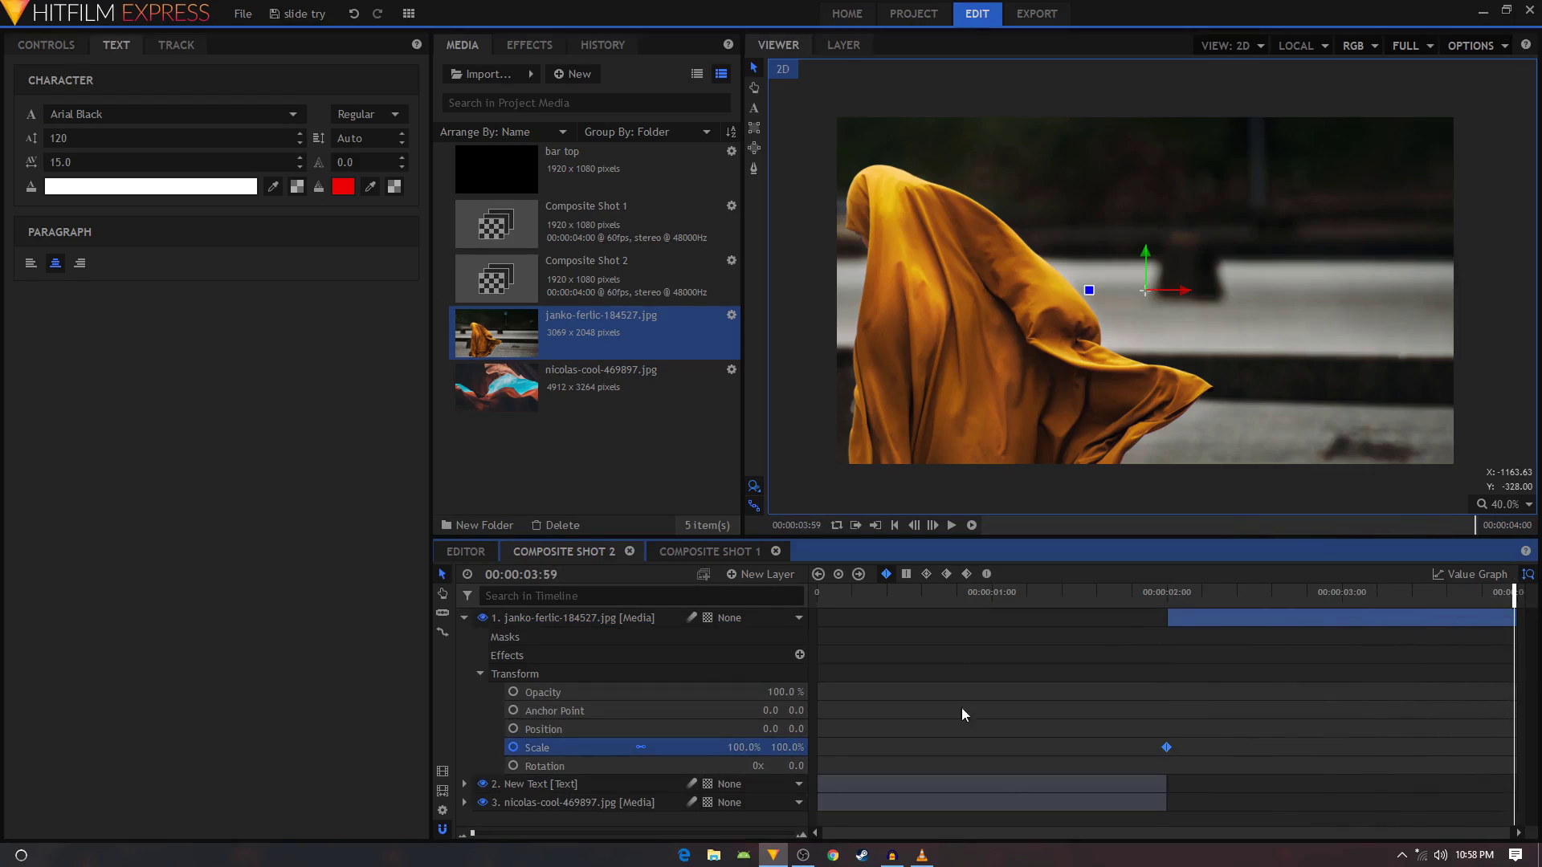
left_click(746, 748)
type("90")
key("Return")
Change the Scale keyframes to 110% at 2:00 and 100% at the end, then select them
left_click(1168, 747)
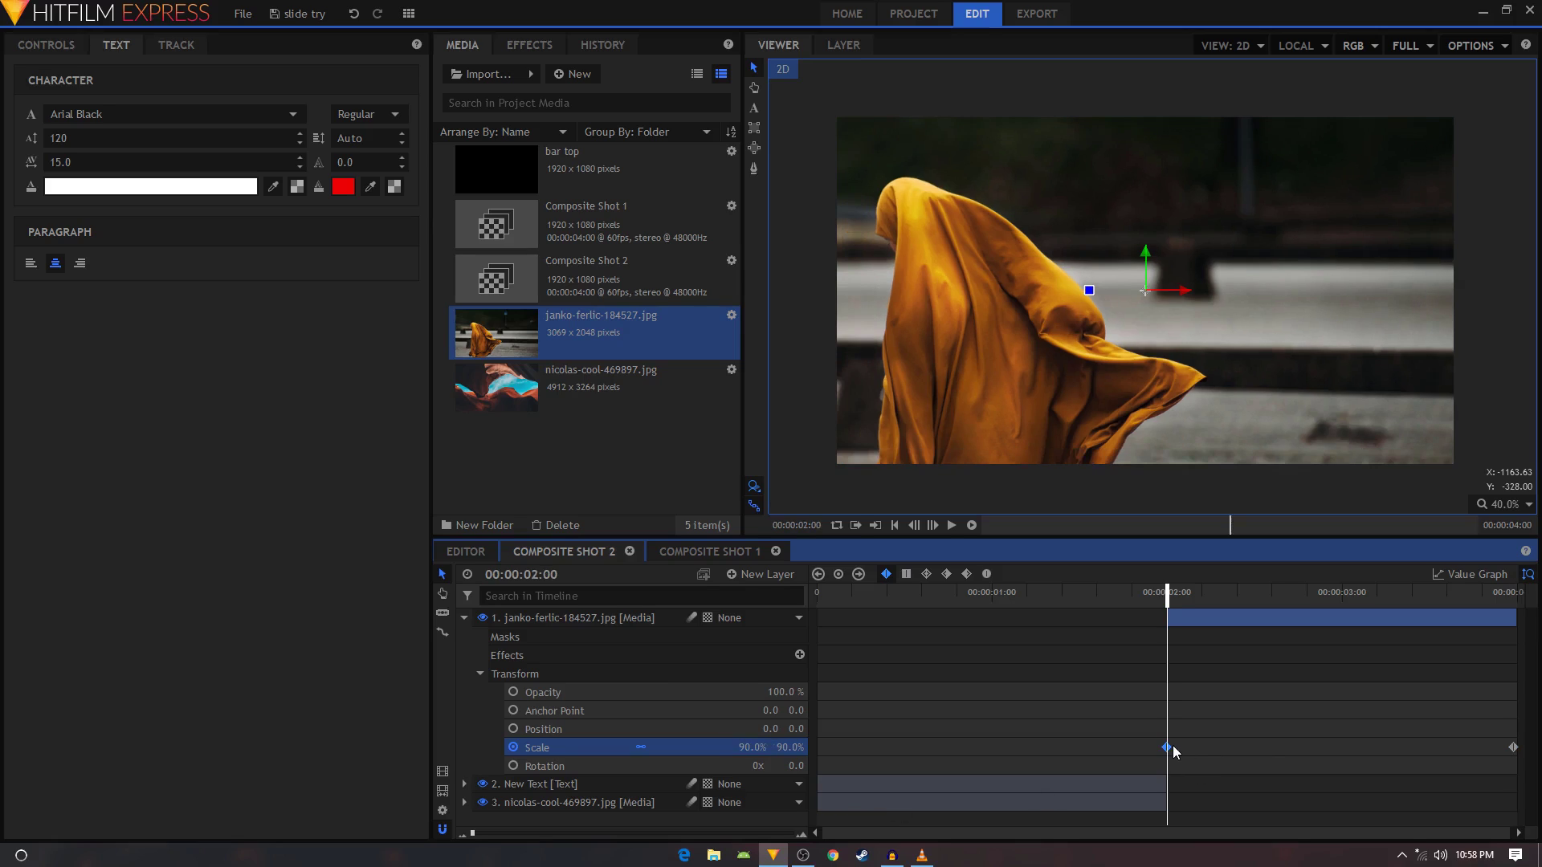
left_click(743, 747)
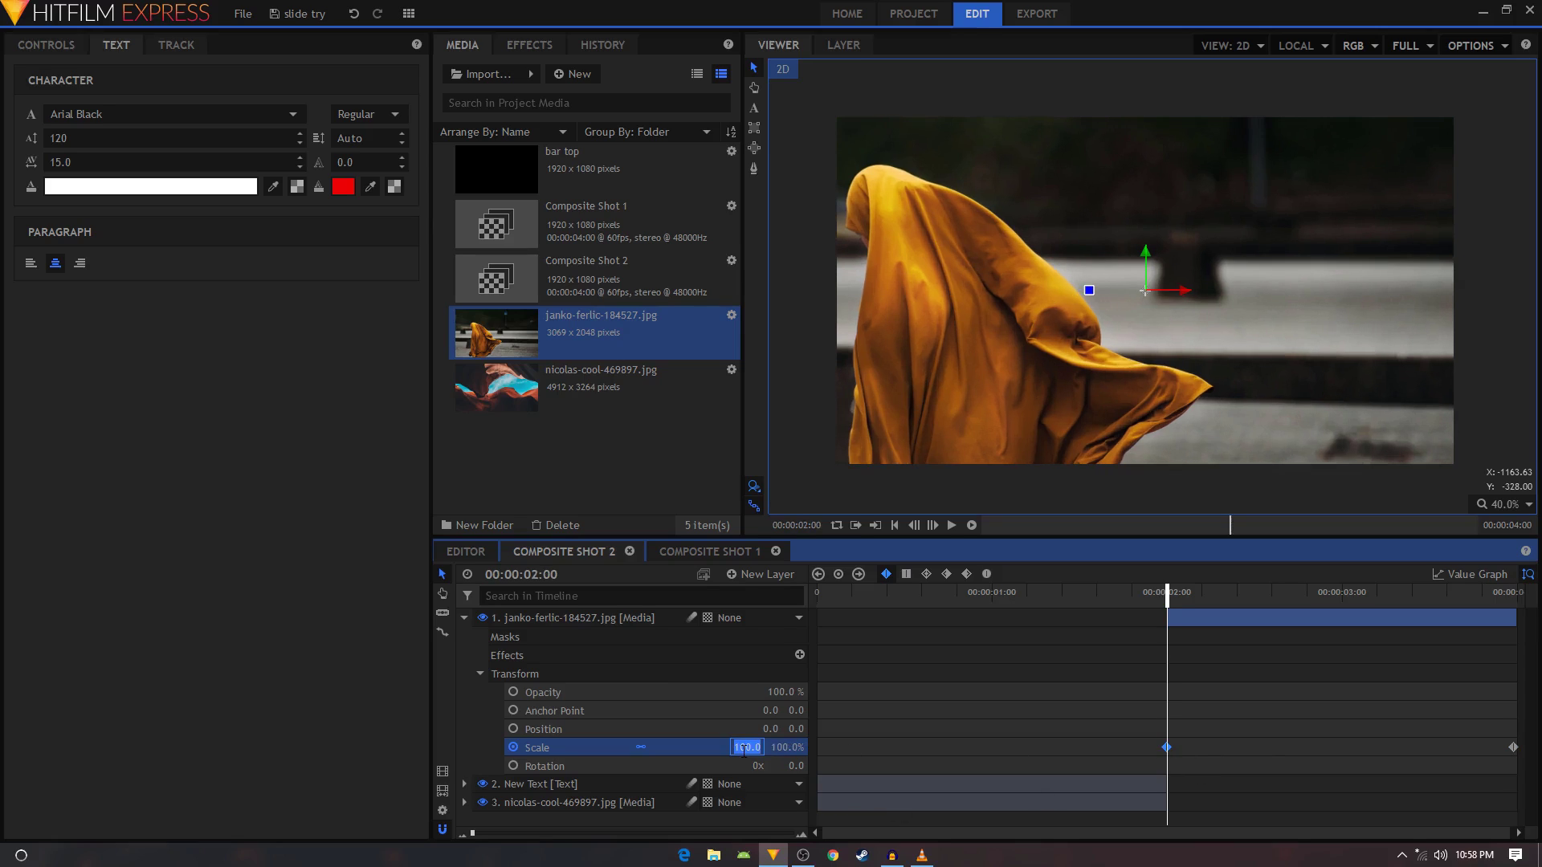
type("110")
key("Return")
left_click(1513, 748)
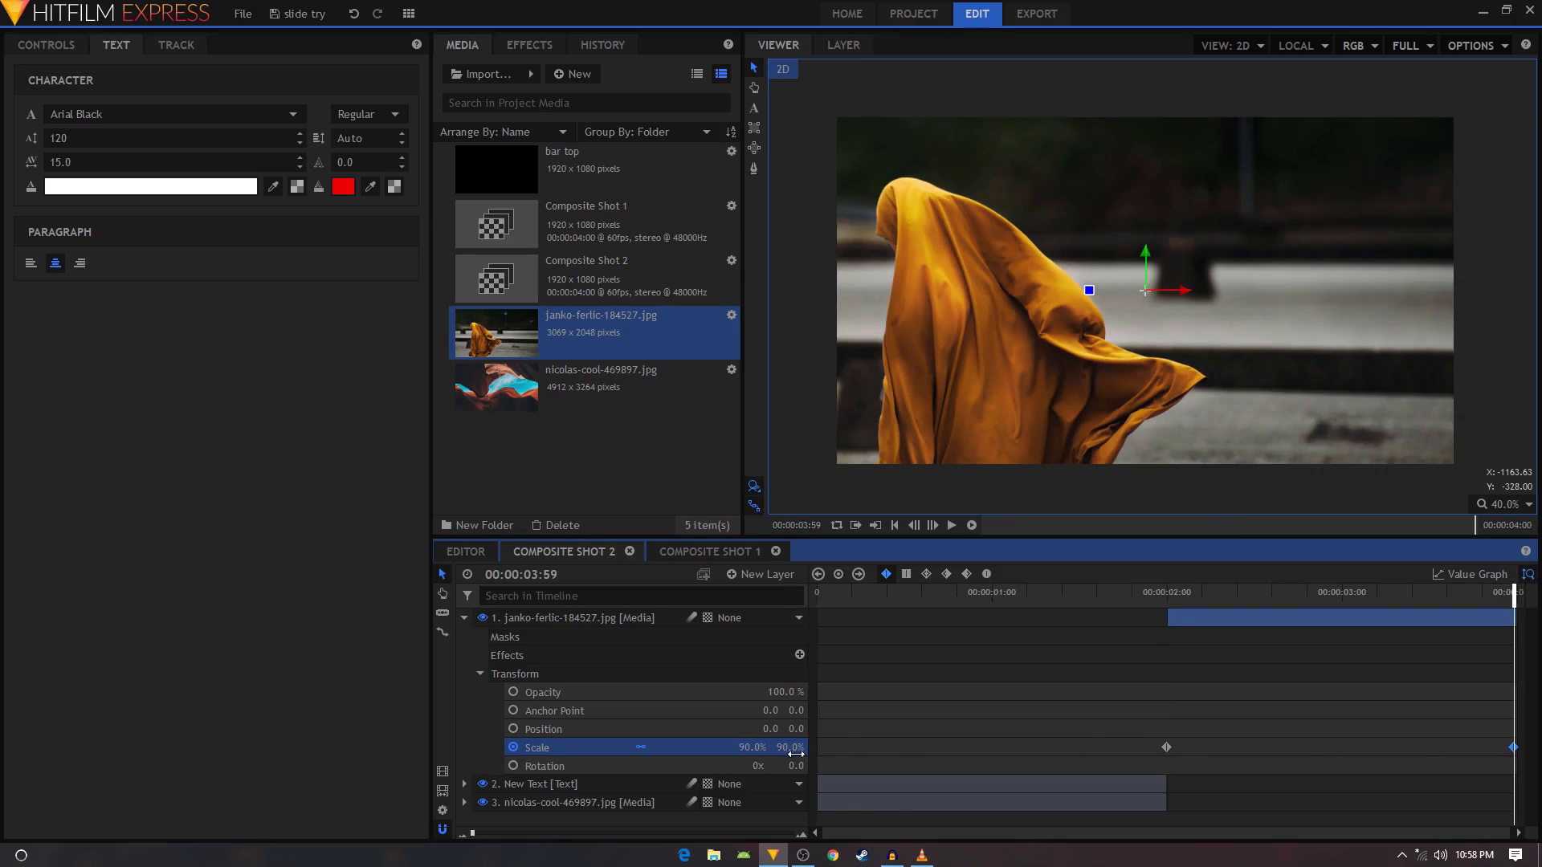
left_click(750, 748)
type("100")
key("Return")
left_click_drag(1142, 737, 1522, 753)
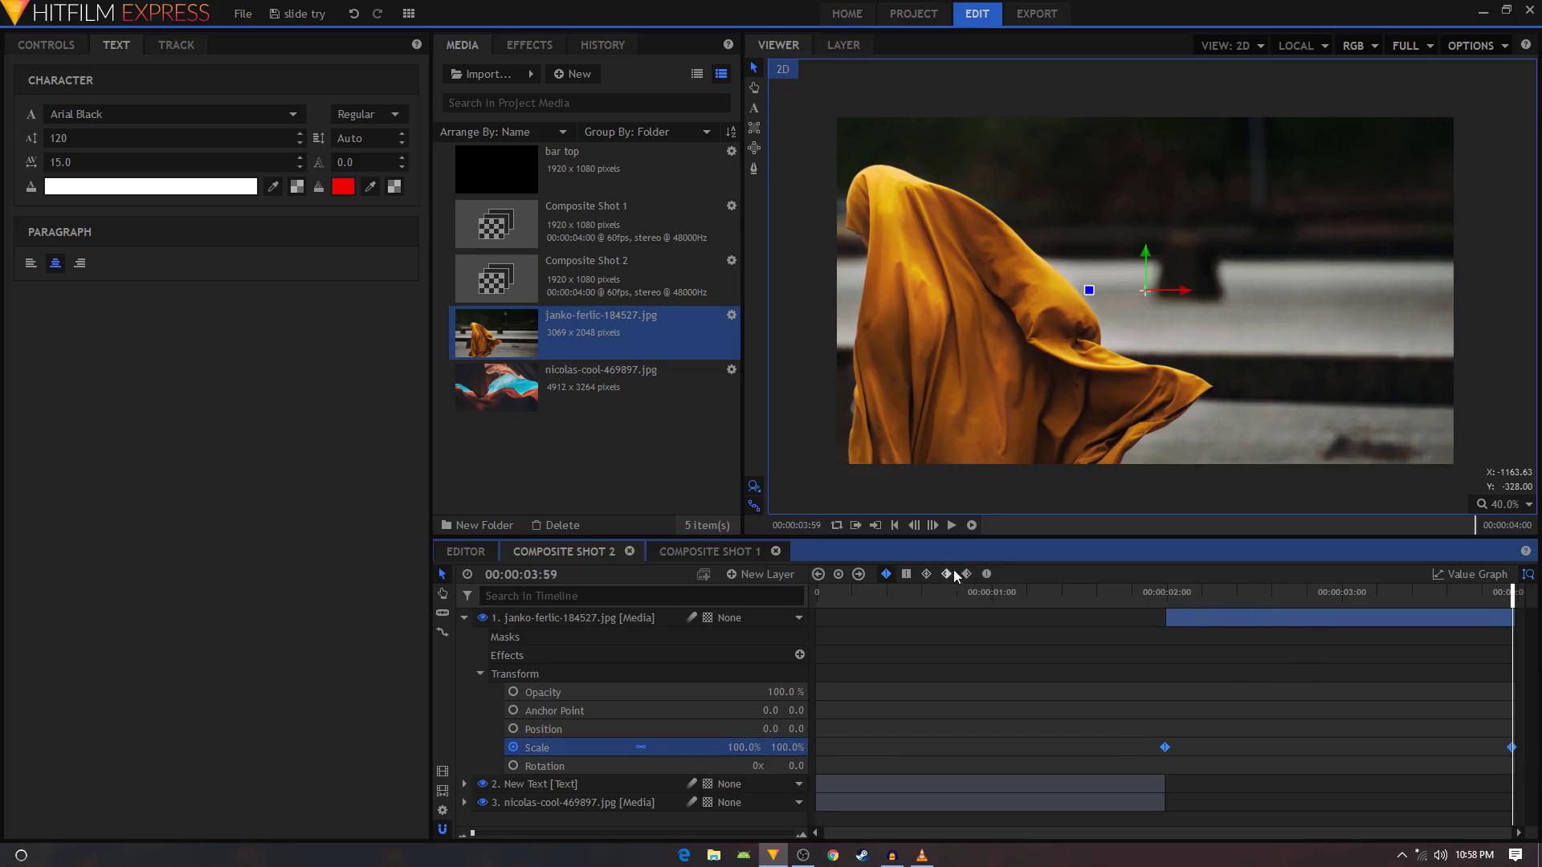
Make the cloth photo's scale keyframes Smooth and steepen the drop after 00:00:02:00 with the Bezier handles
left_click(986, 575)
left_click(1469, 575)
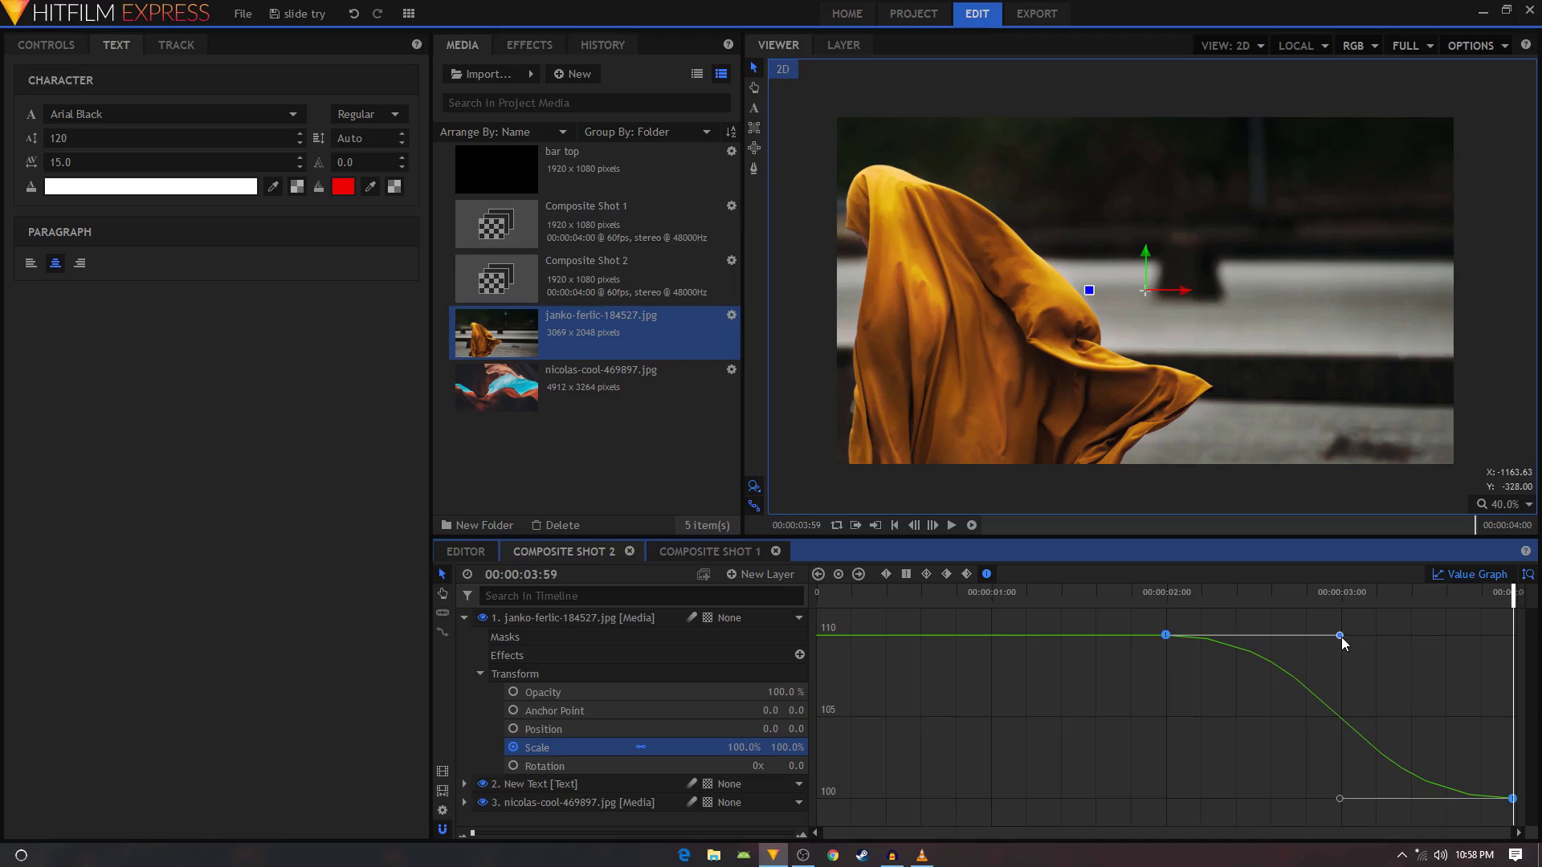
left_click_drag(1342, 639, 1235, 638)
left_click_drag(1340, 800, 1151, 799)
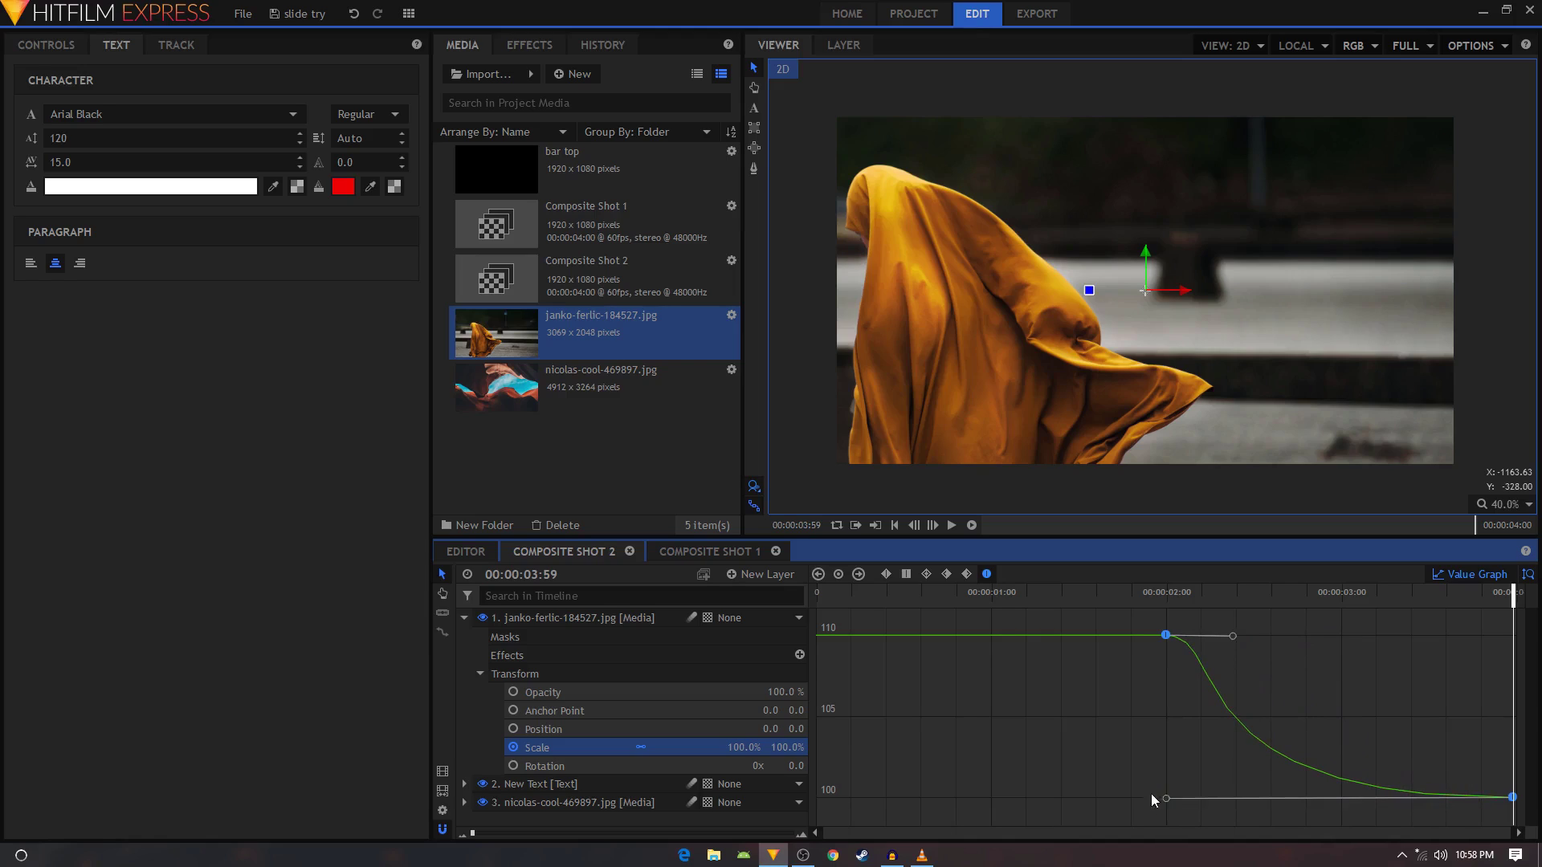
left_click_drag(1234, 637, 1238, 637)
Play the eased 110-to-100 scale animation from just before the transition
left_click(1118, 602)
key("space")
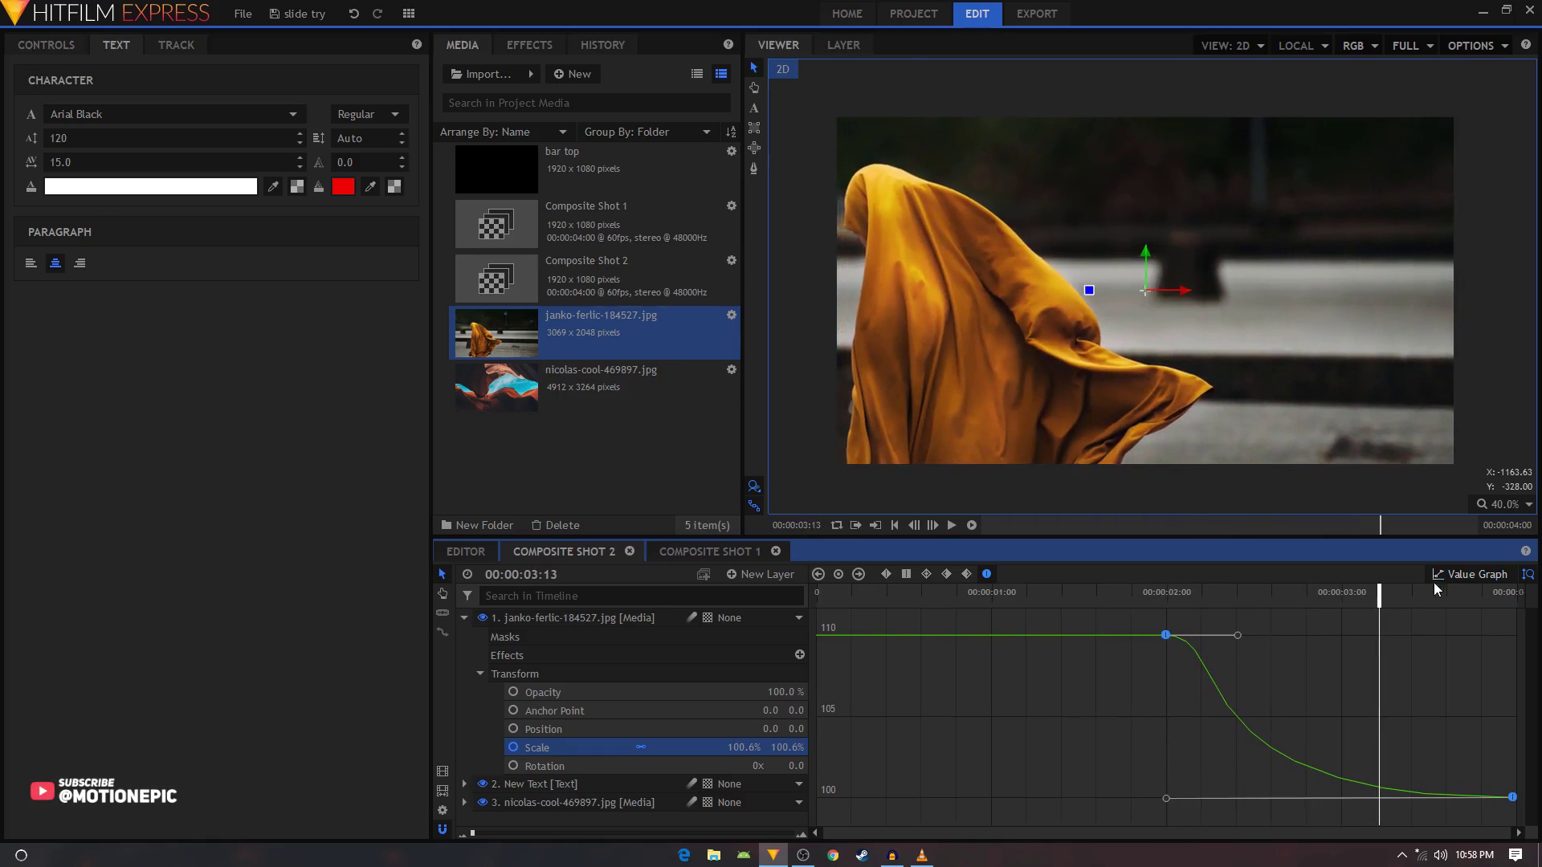
left_click(1457, 575)
Duplicate the SIMPLE text layer and place the copy on top, starting at 00:00:02:00
left_click(465, 618)
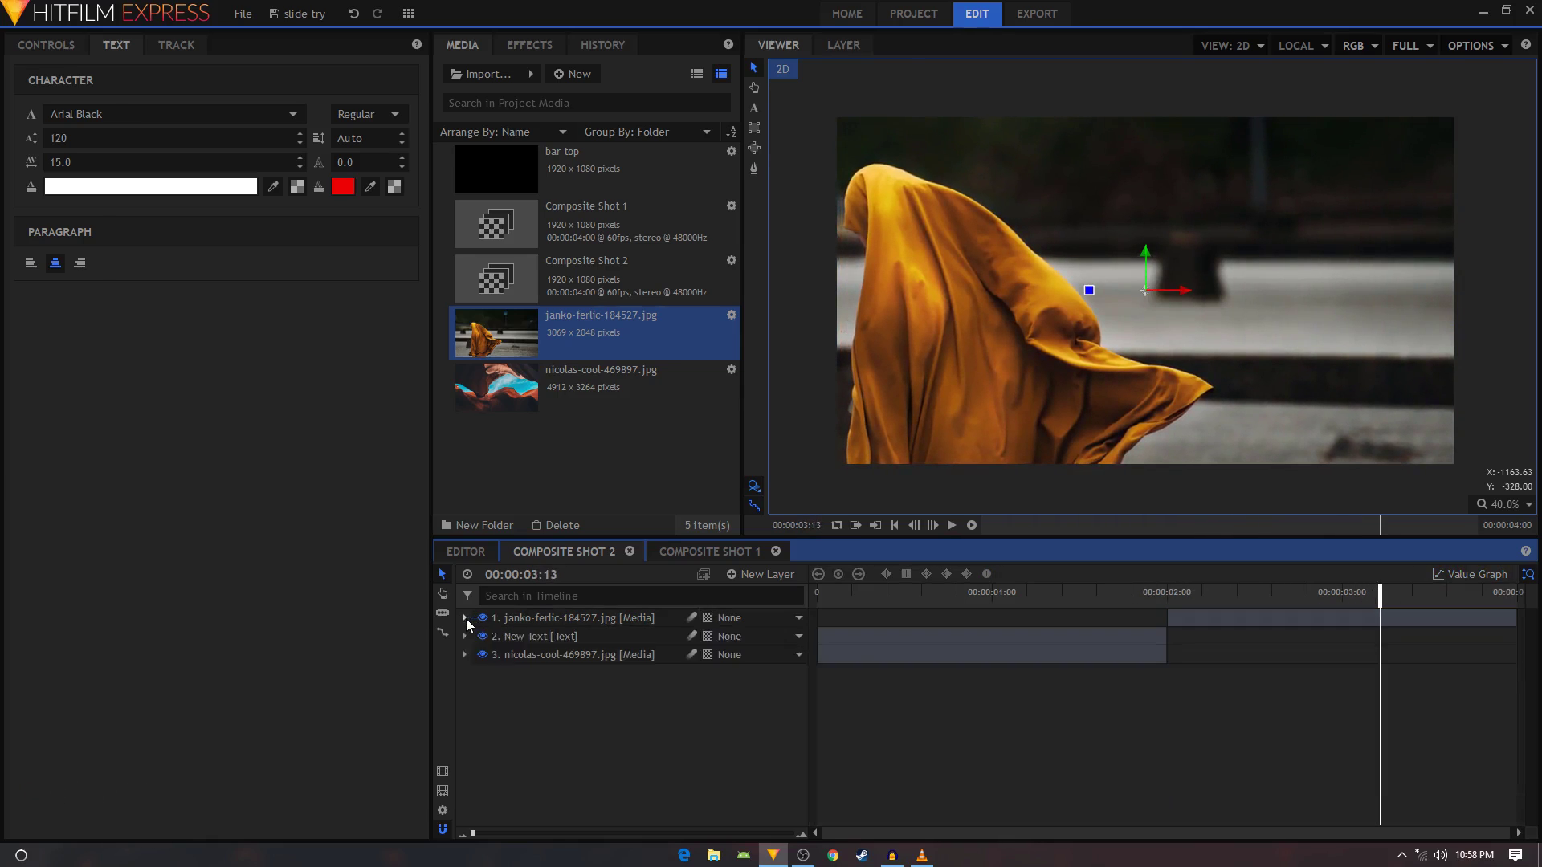
left_click(1137, 657)
left_click(747, 574)
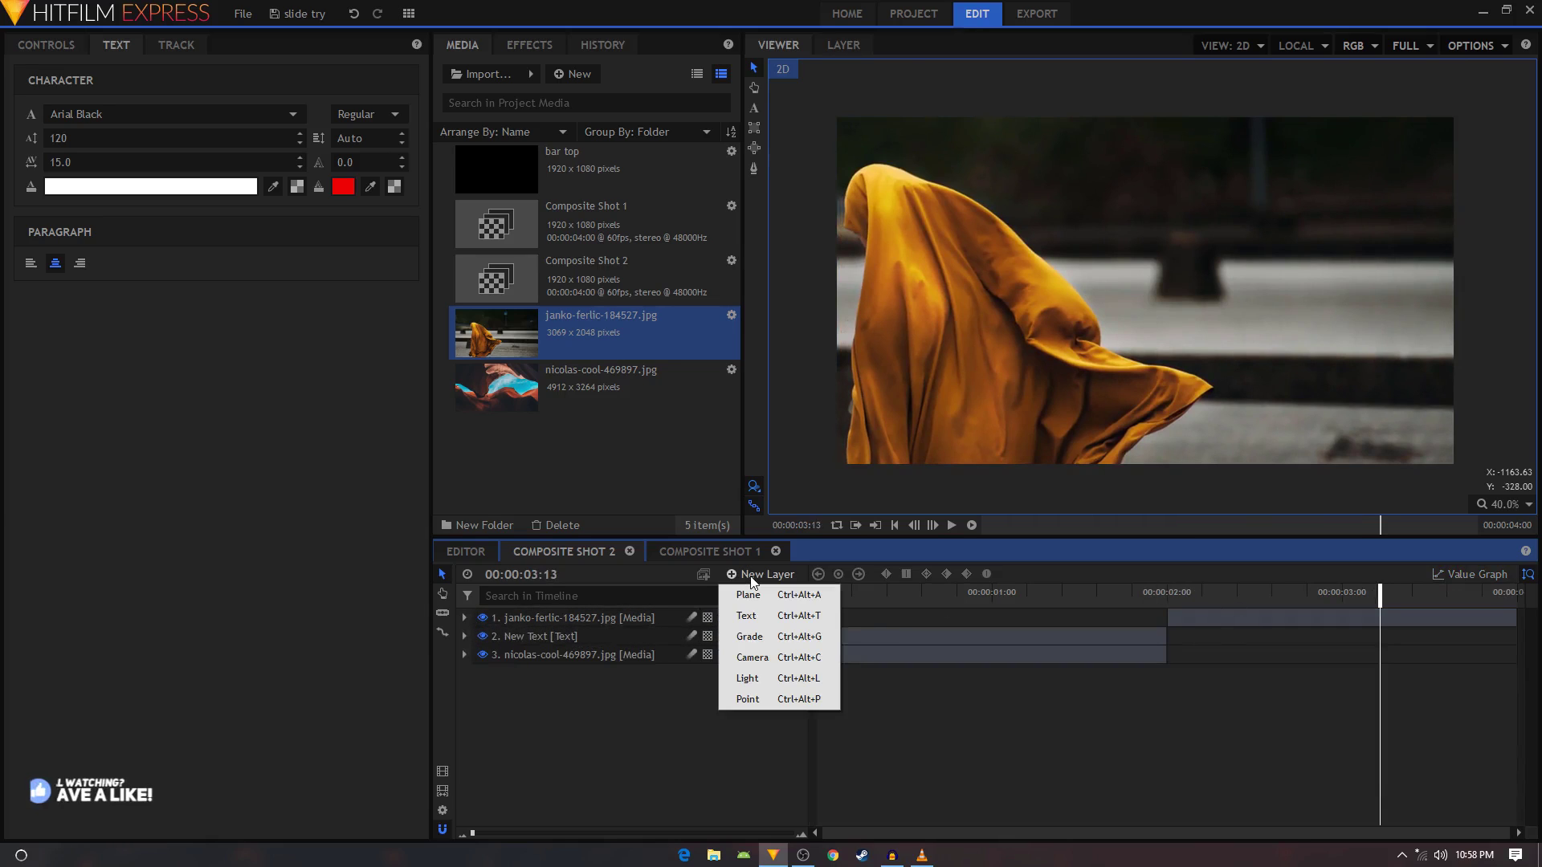
left_click(551, 636)
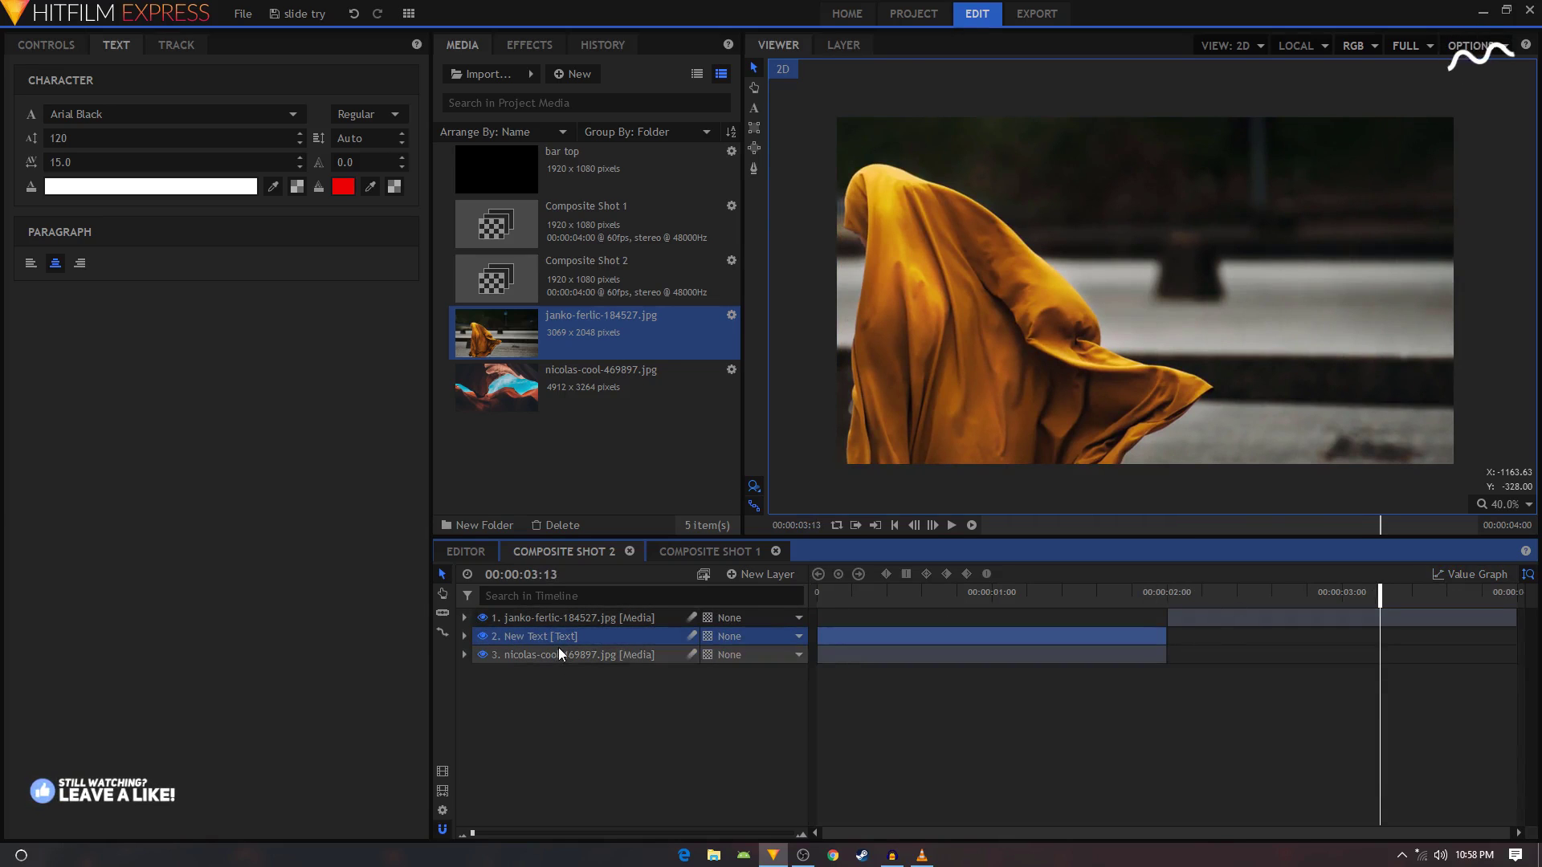
key("ctrl+d")
left_click_drag(565, 646, 570, 610)
left_click_drag(836, 618, 1187, 629)
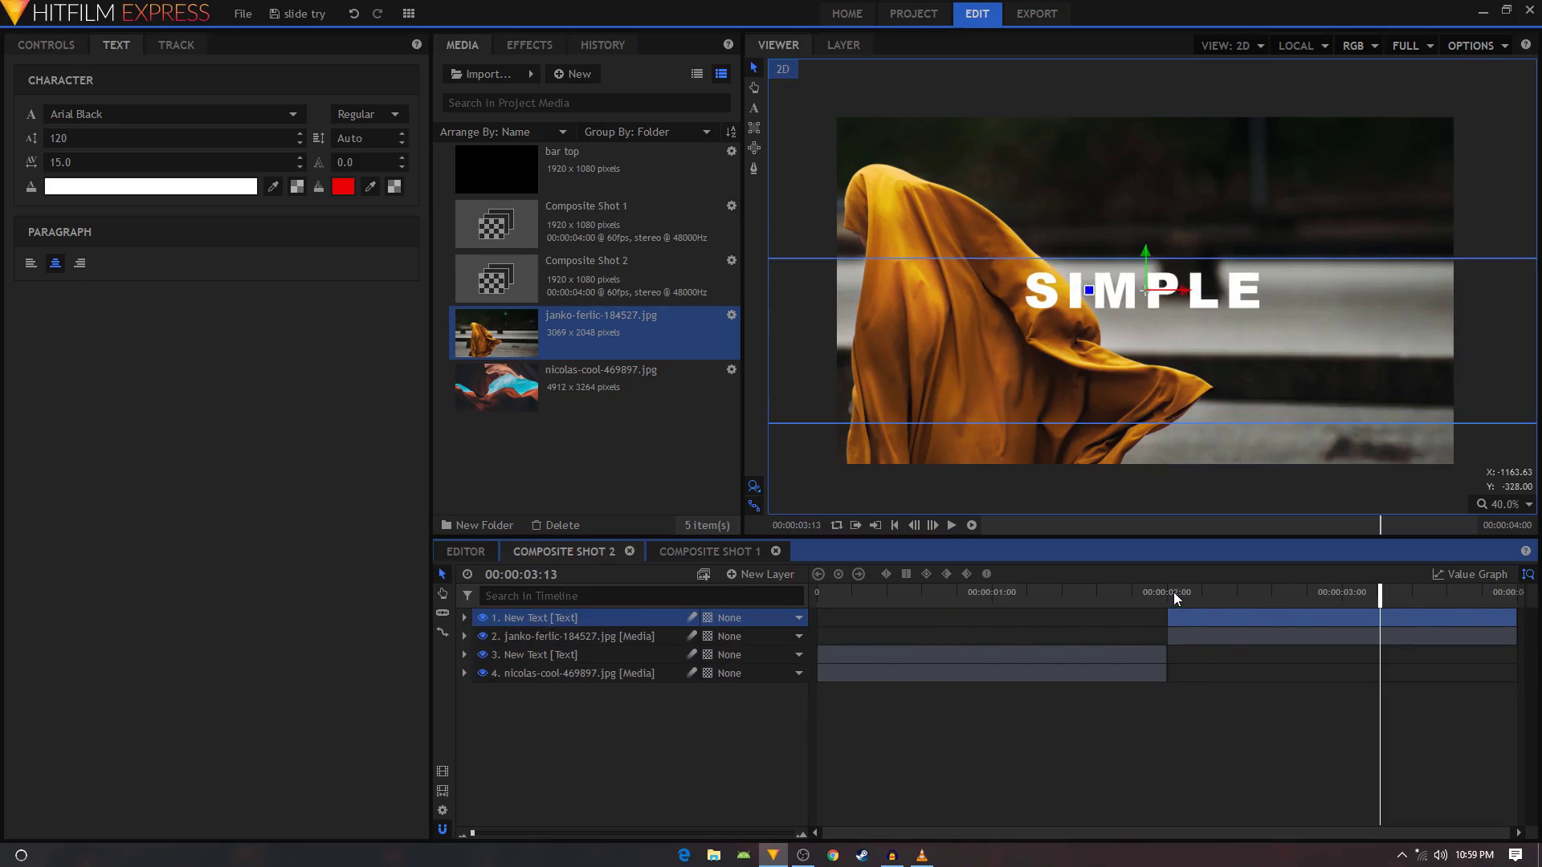
Set the top text copy's Transform Scale to 100% just after 00:00:02:00
left_click(1174, 591)
left_click(464, 618)
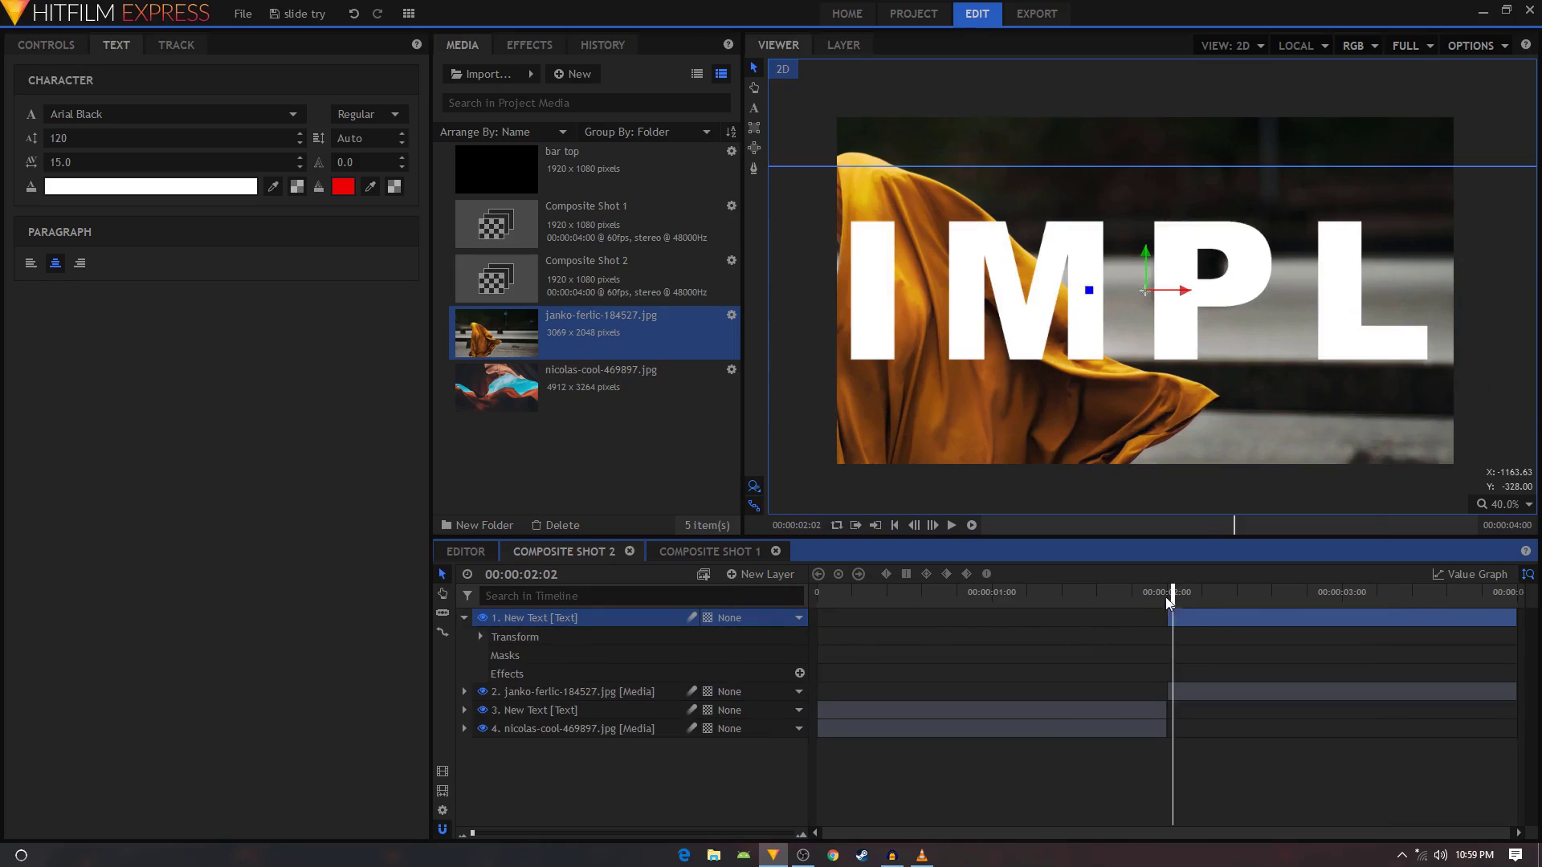
left_click(479, 636)
mouse_move(1193, 592)
left_mouse_down()
mouse_move(1216, 591)
mouse_move(1166, 594)
left_mouse_up()
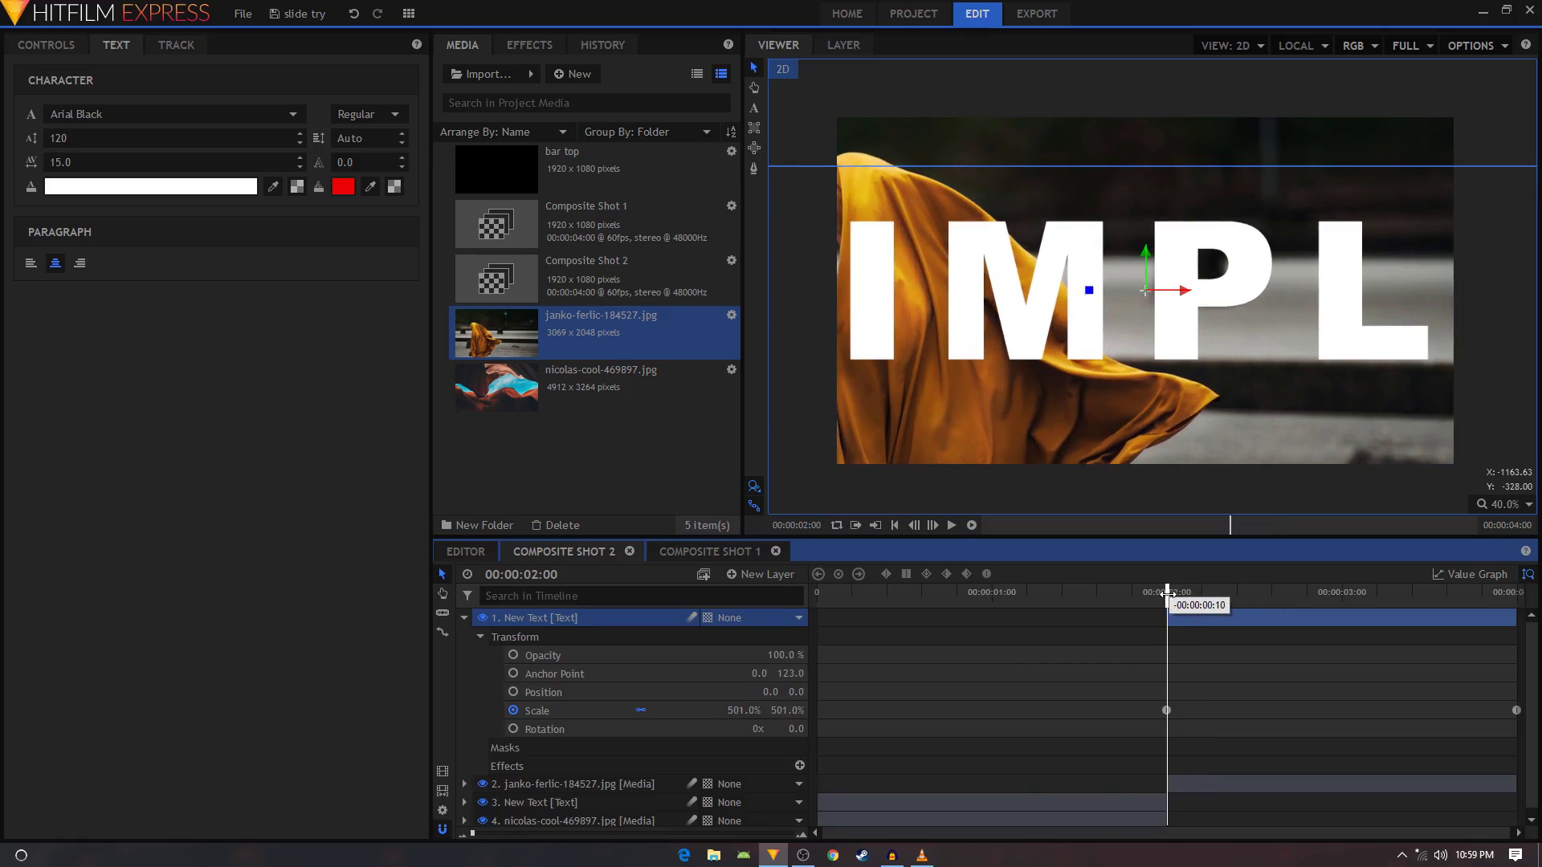
left_click(530, 711)
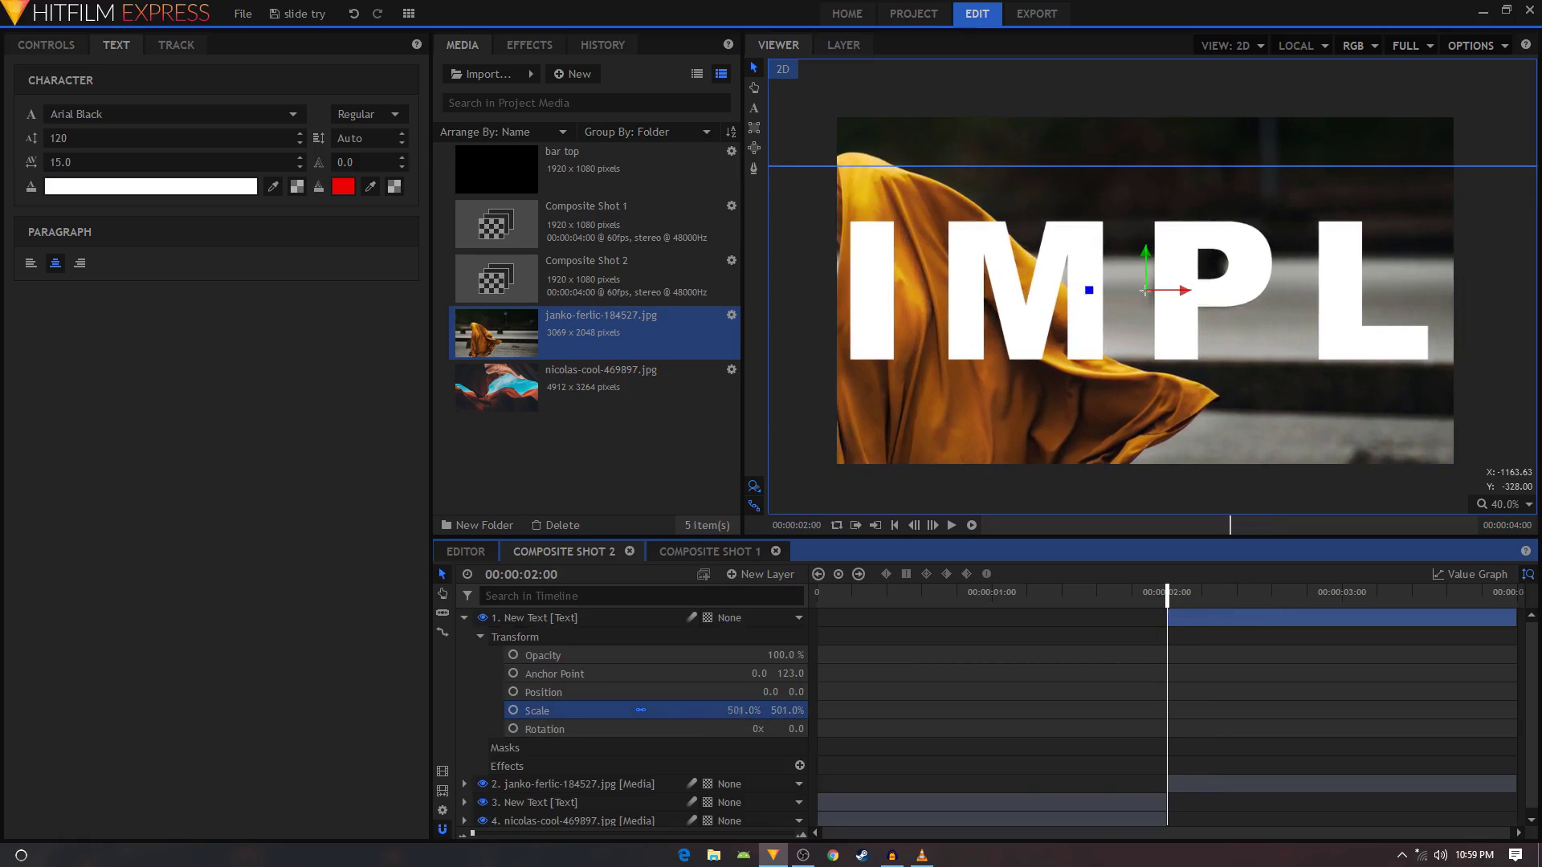
left_click(744, 711)
type("100")
key("Return")
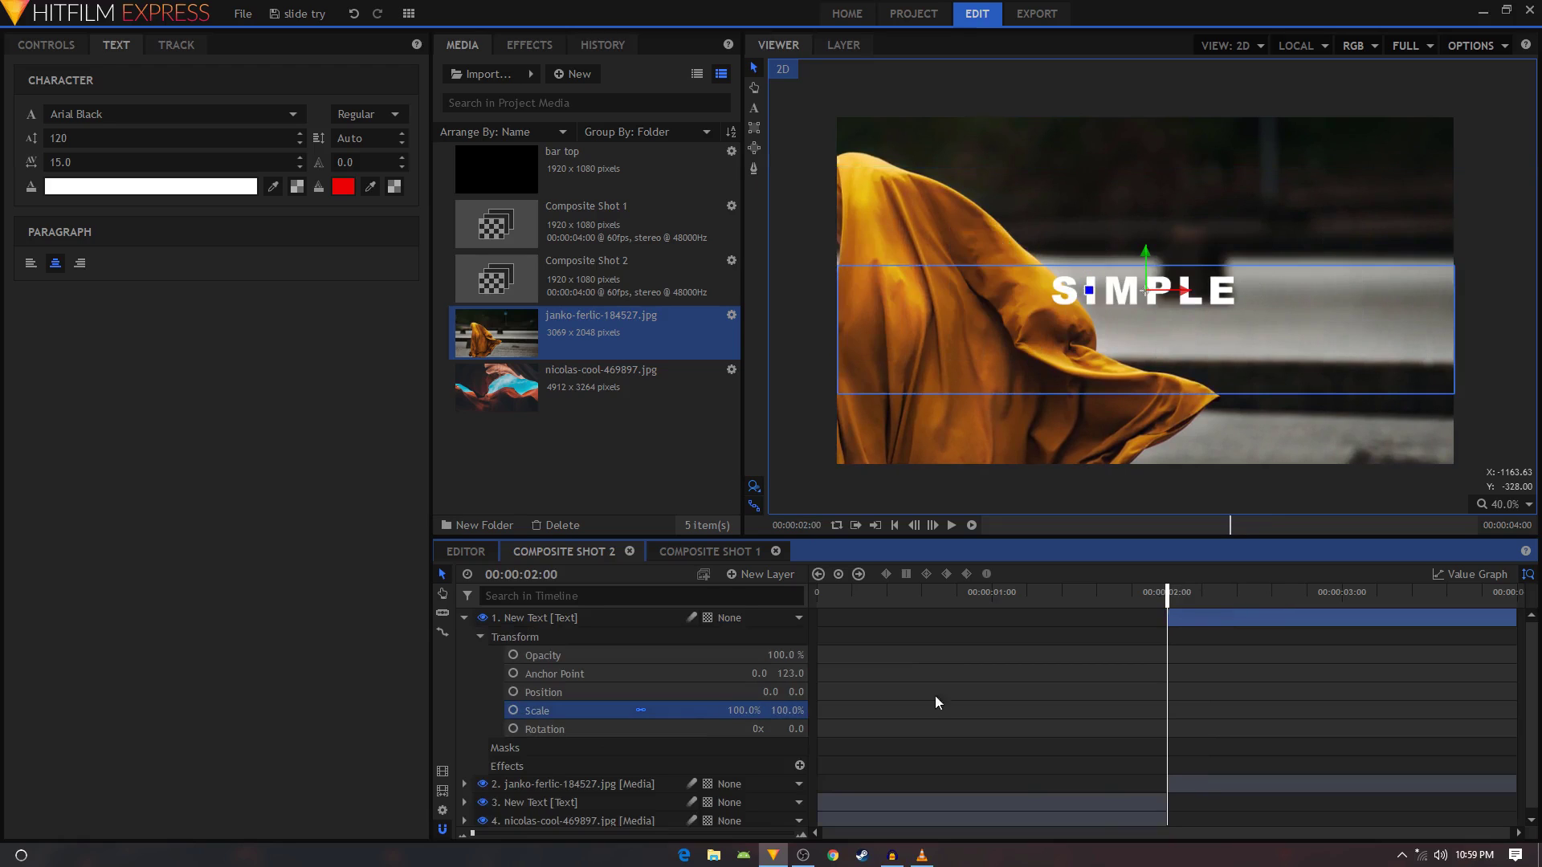
Replace the top text copy's word SIMPLE with ANIMATION in the viewer
left_click(755, 108)
left_click(1244, 297)
left_click_drag(1247, 299, 982, 300)
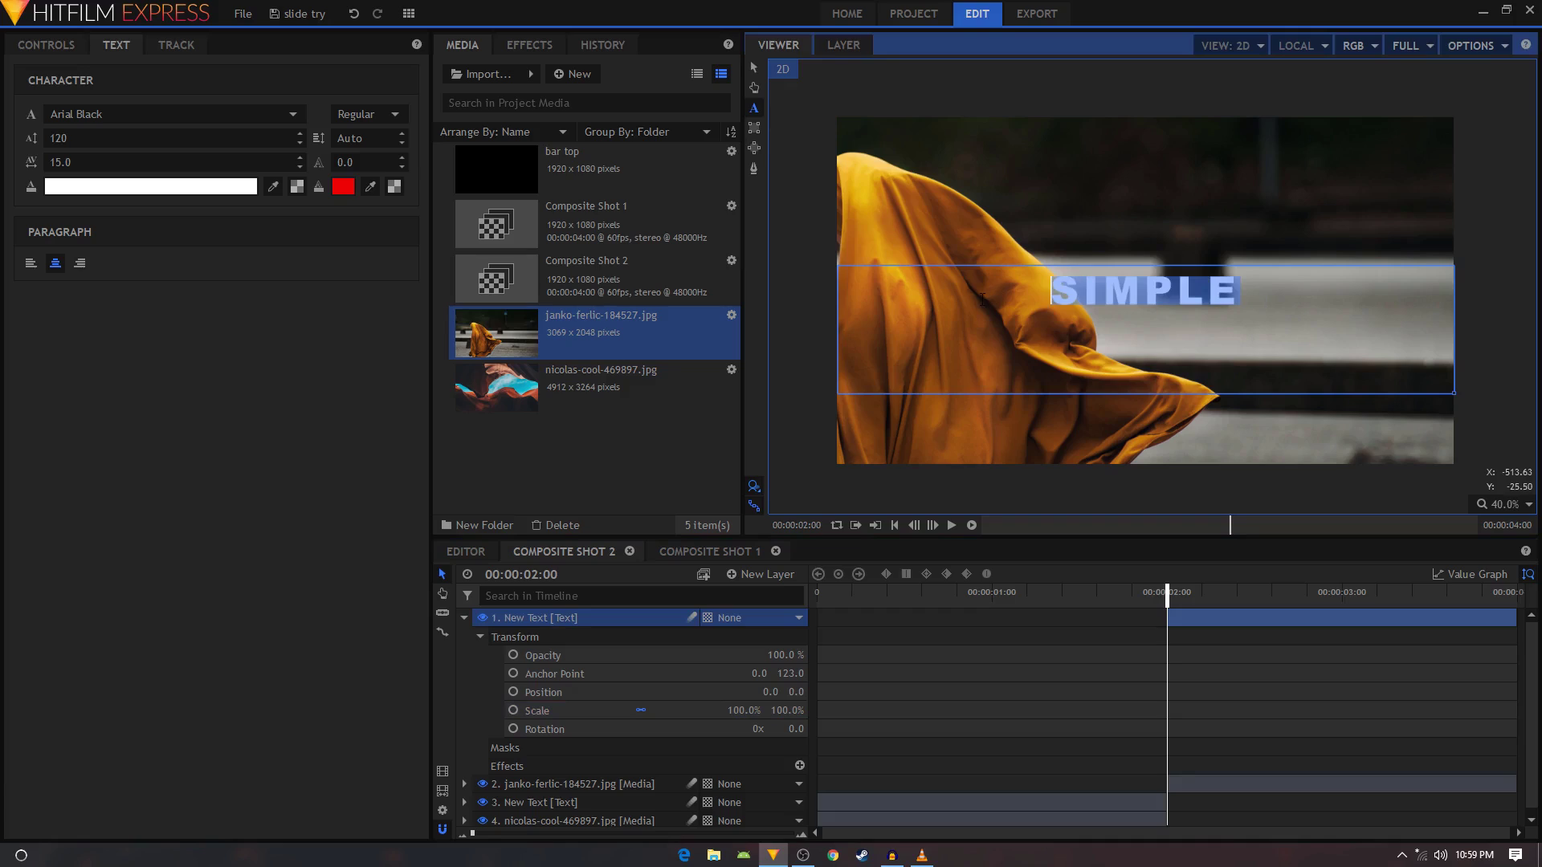
type("ANIMATION")
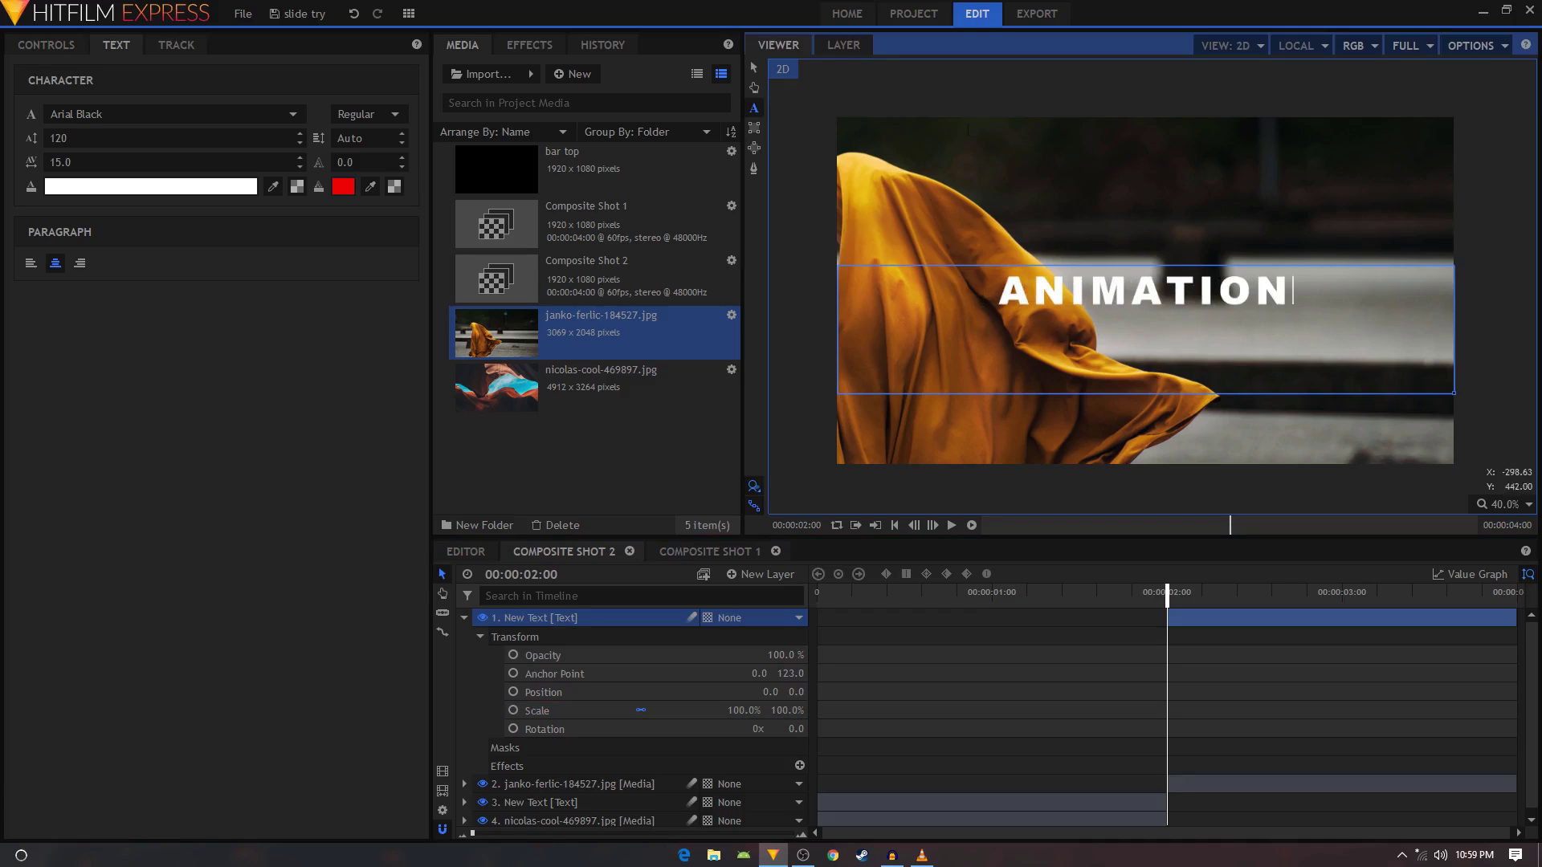
left_click(753, 67)
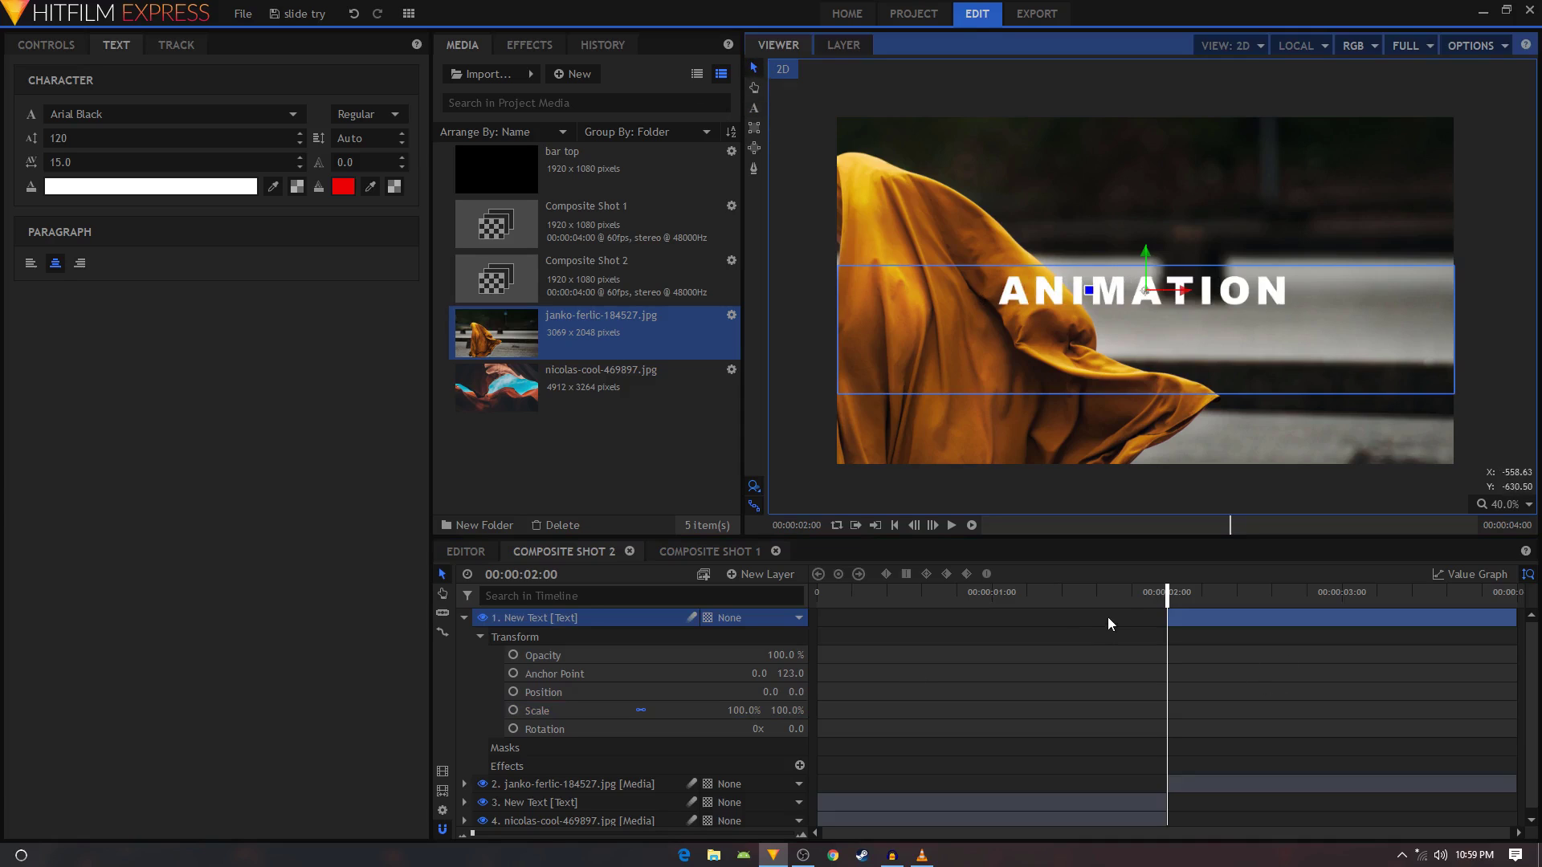
Scrub the playhead around the transition and leave it at 00:00:02:00
left_click_drag(853, 617, 1259, 642)
left_click(1183, 592)
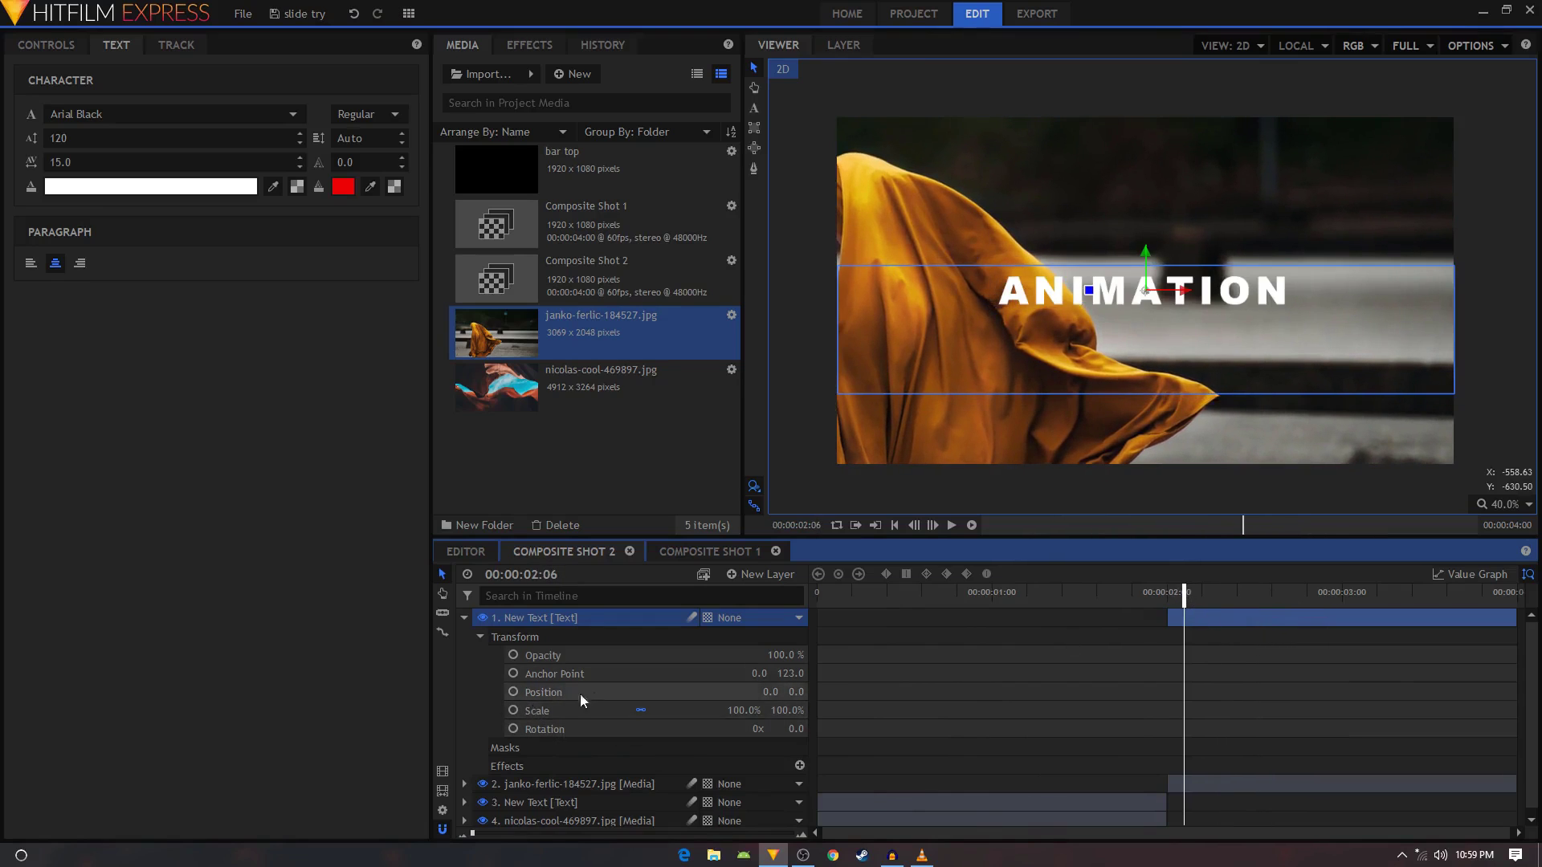
left_click_drag(1184, 592, 1167, 592)
Keyframe the ANIMATION text's Scale at 100% at 2:00 and 130% at the shot's end, then select both keys
left_click(513, 711)
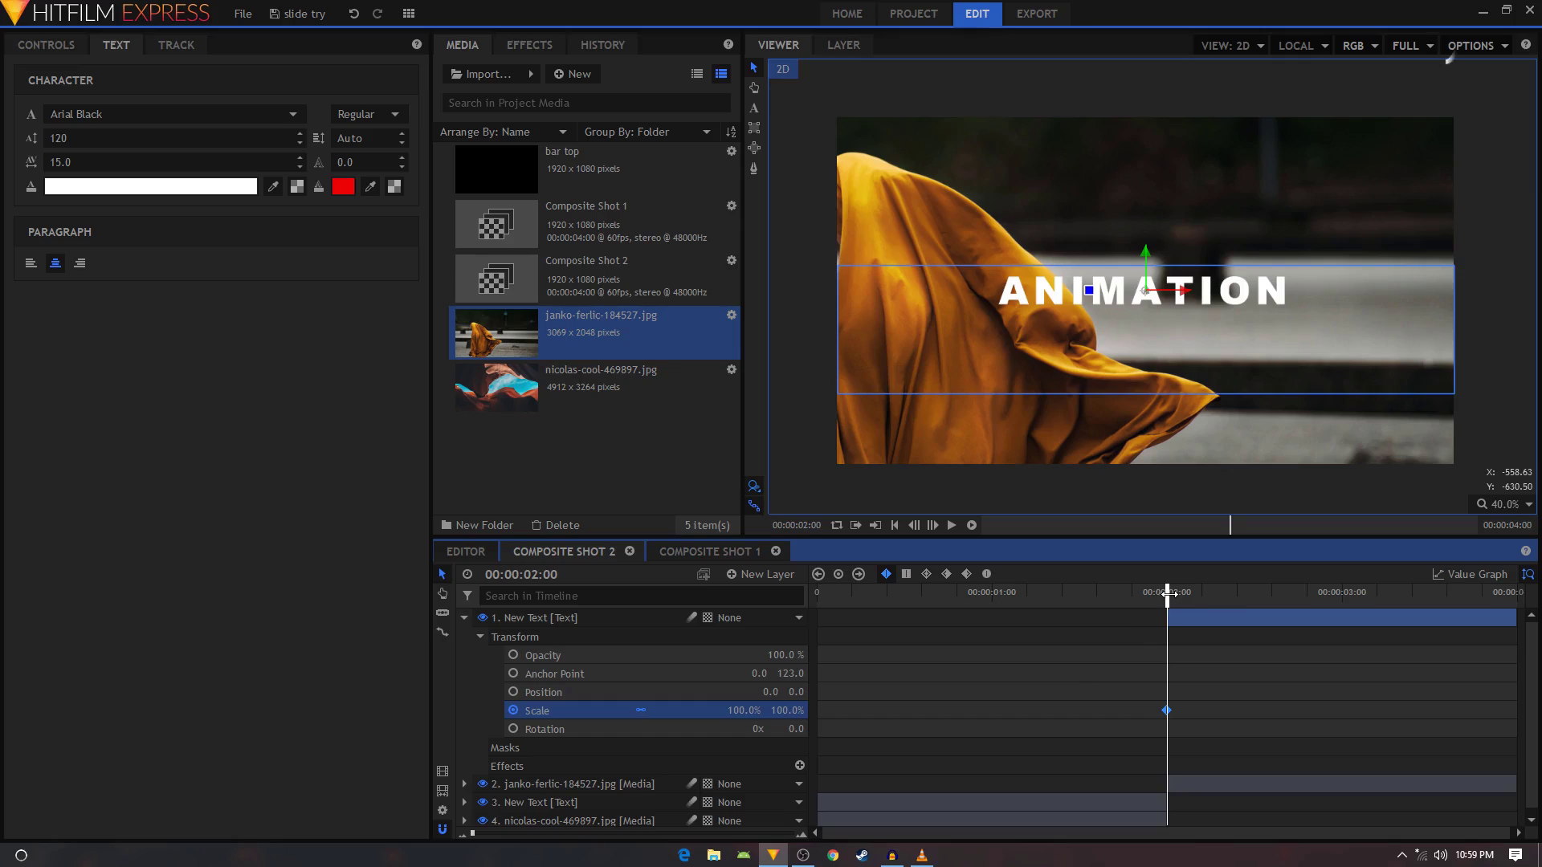
left_click_drag(1169, 593, 1514, 592)
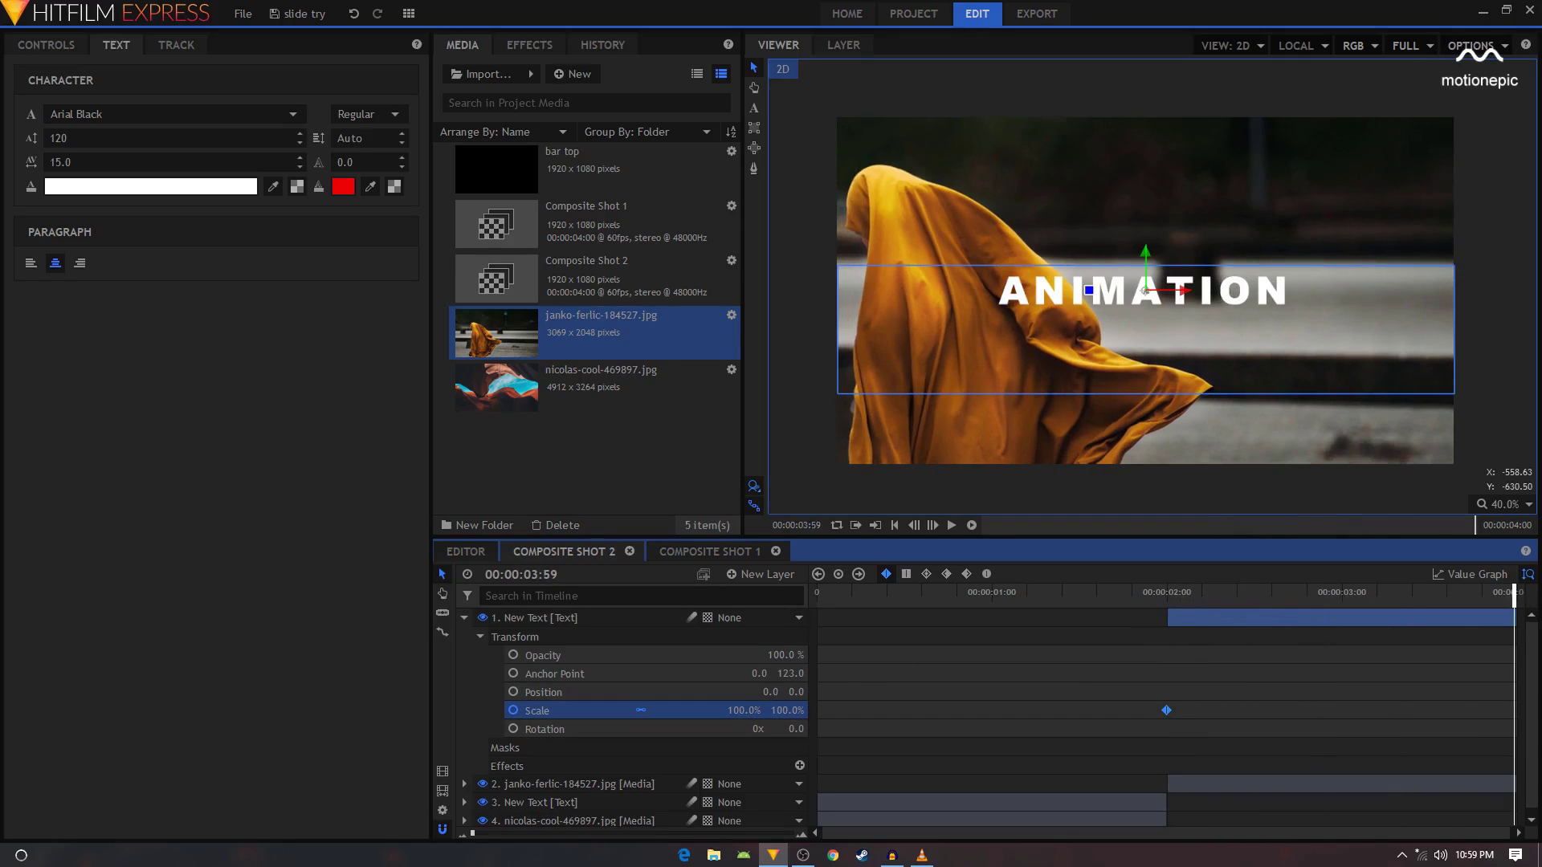
mouse_move(744, 709)
left_mouse_down()
mouse_move(768, 710)
mouse_move(717, 717)
left_mouse_up()
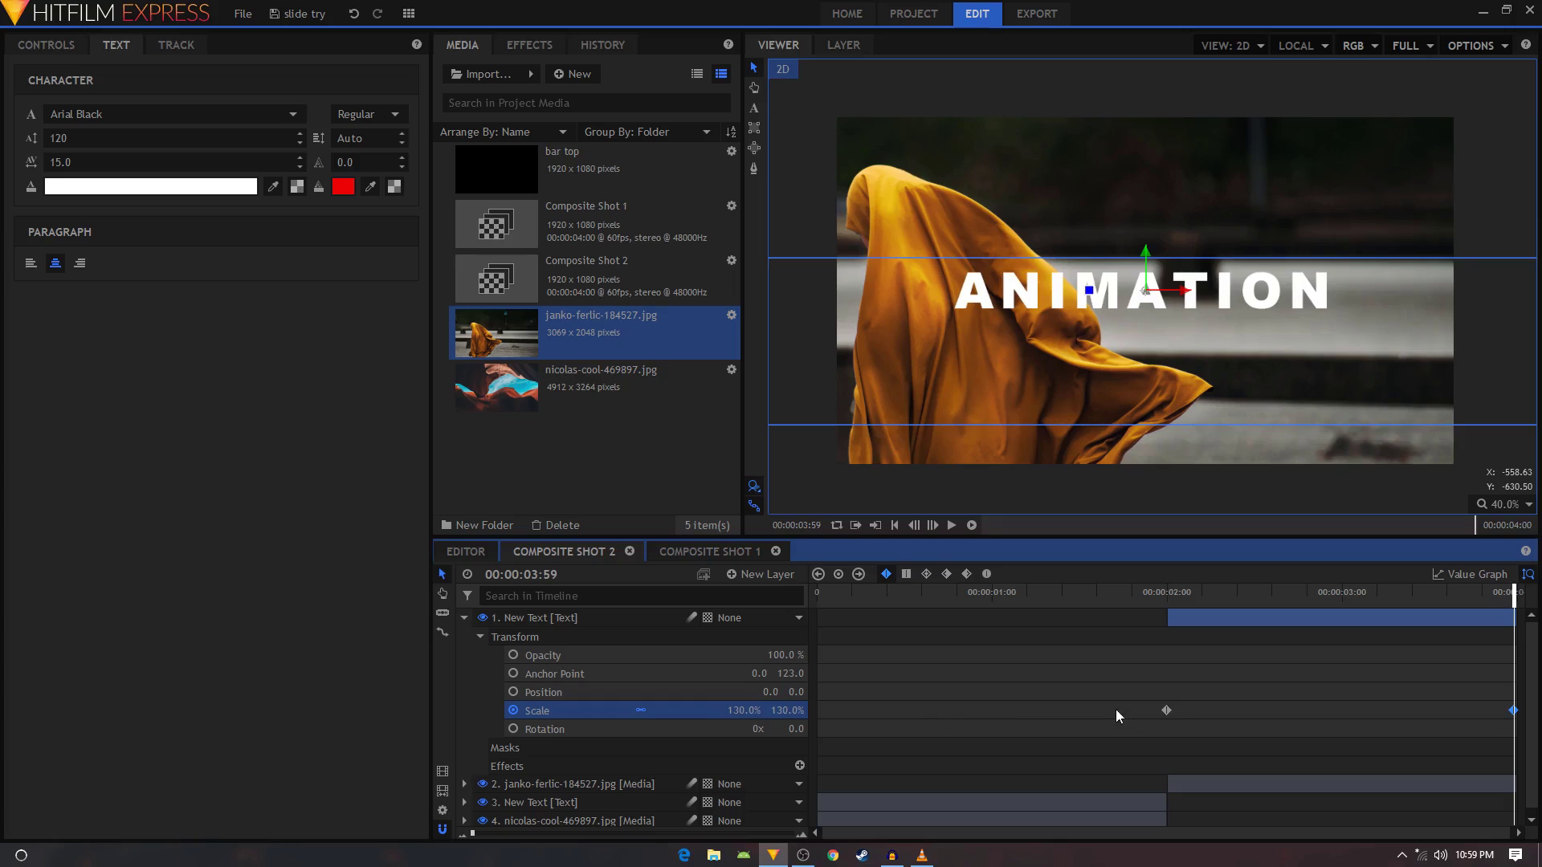
left_click_drag(1115, 715, 1522, 720)
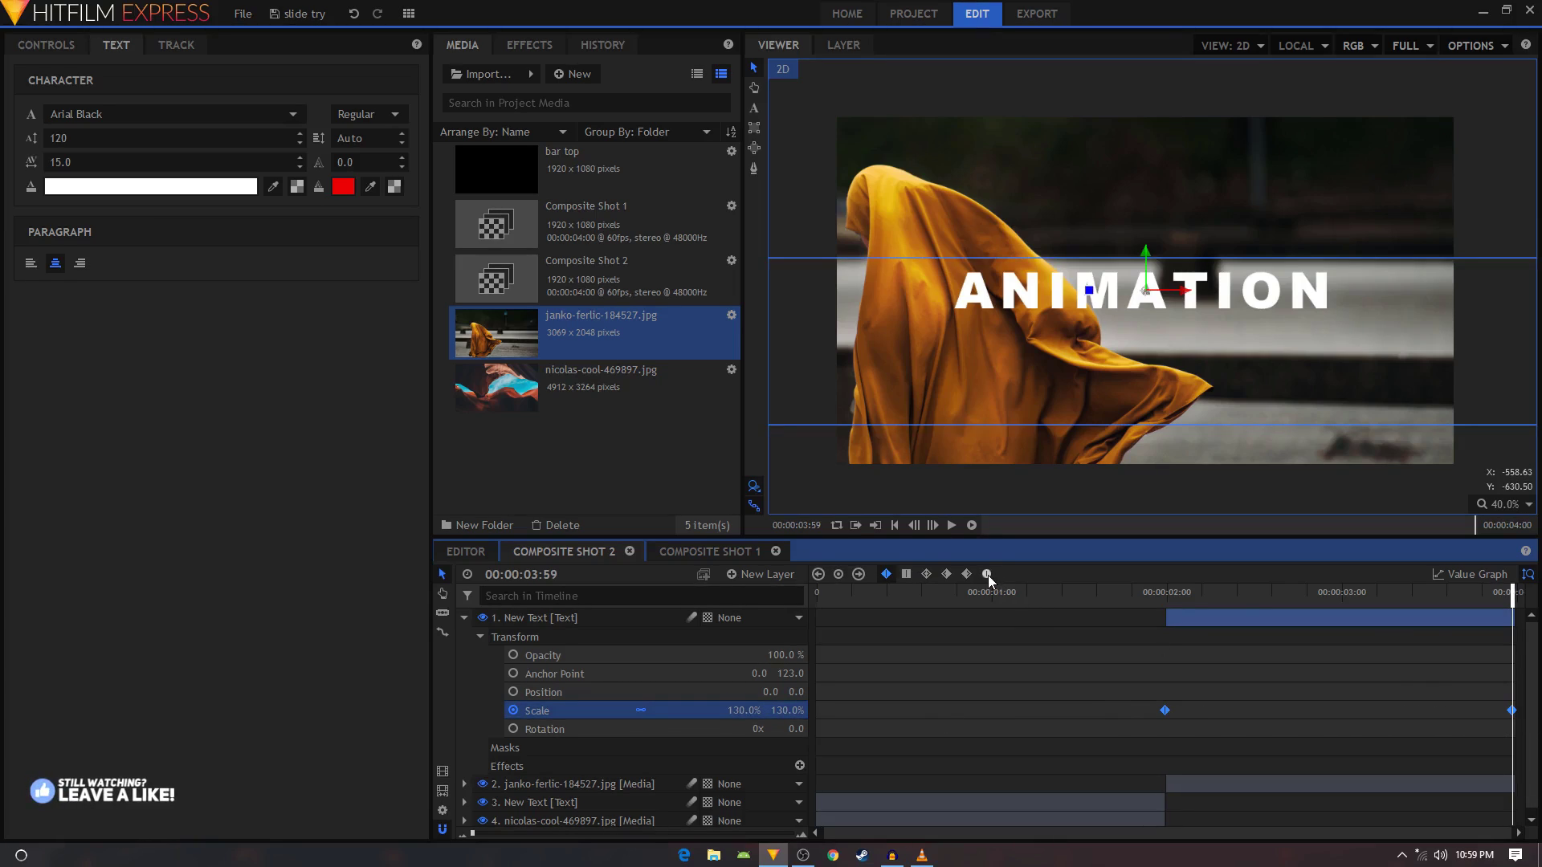
Make the text scale keyframes Smooth, adjust the curve's ease handles, and preview the growth
left_click(988, 575)
left_click(1448, 574)
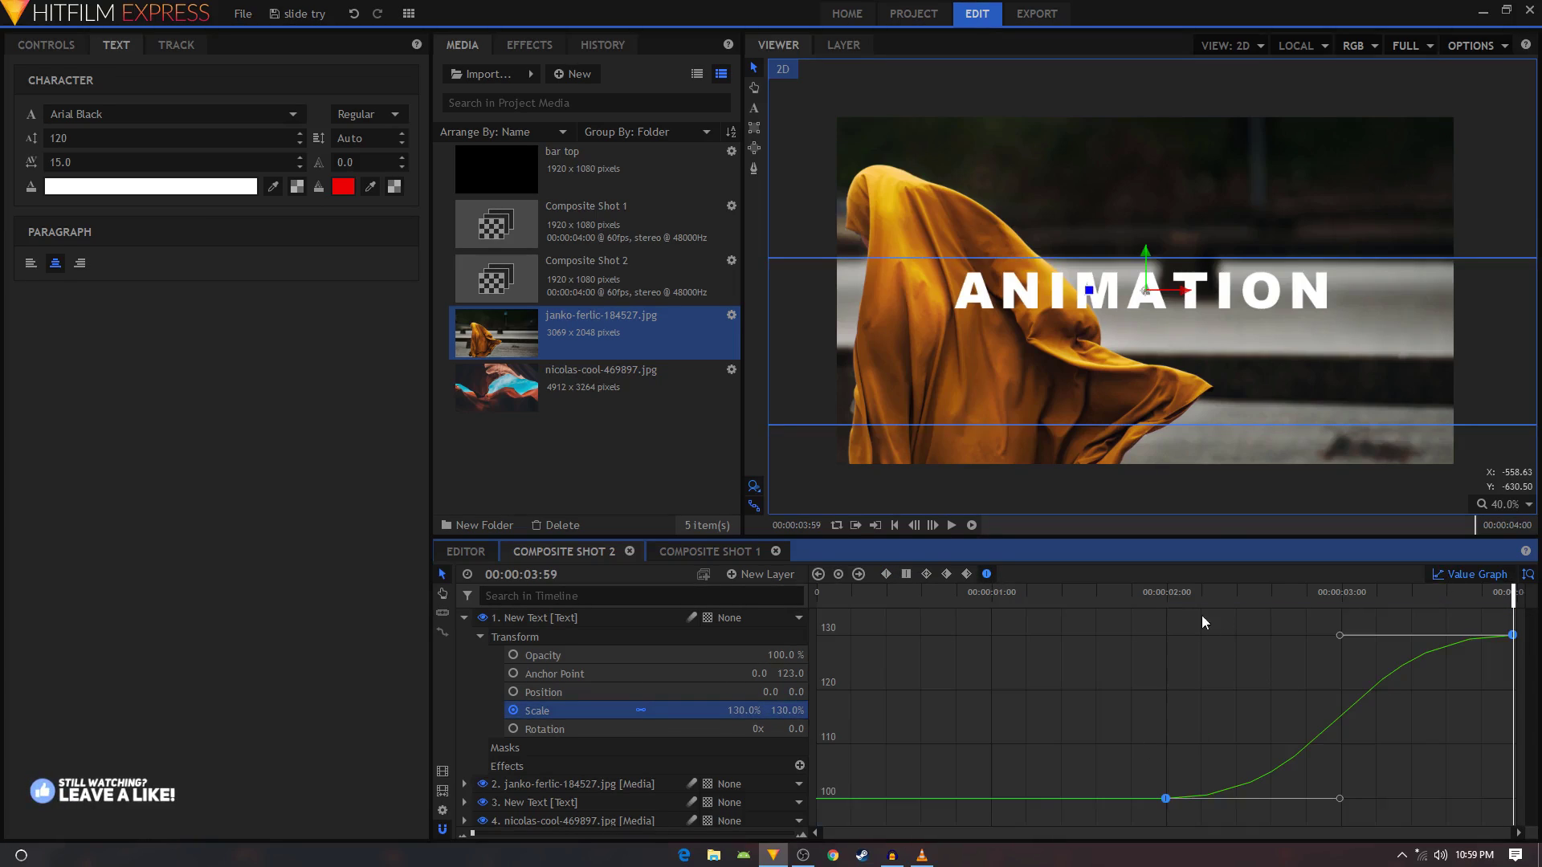
left_click_drag(1202, 623, 1395, 636)
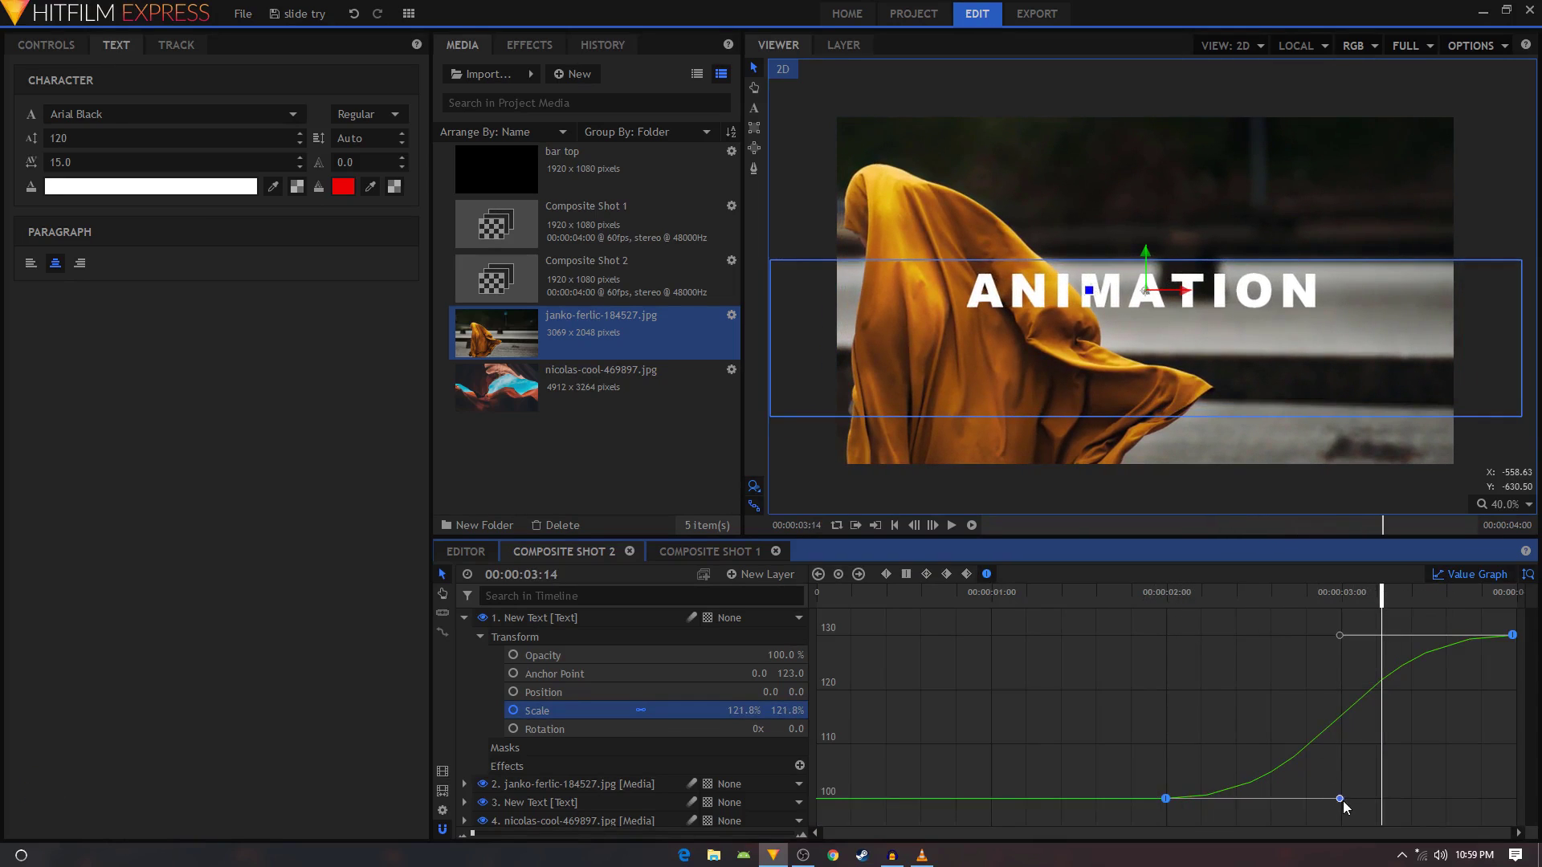
left_click_drag(1341, 798, 1517, 800)
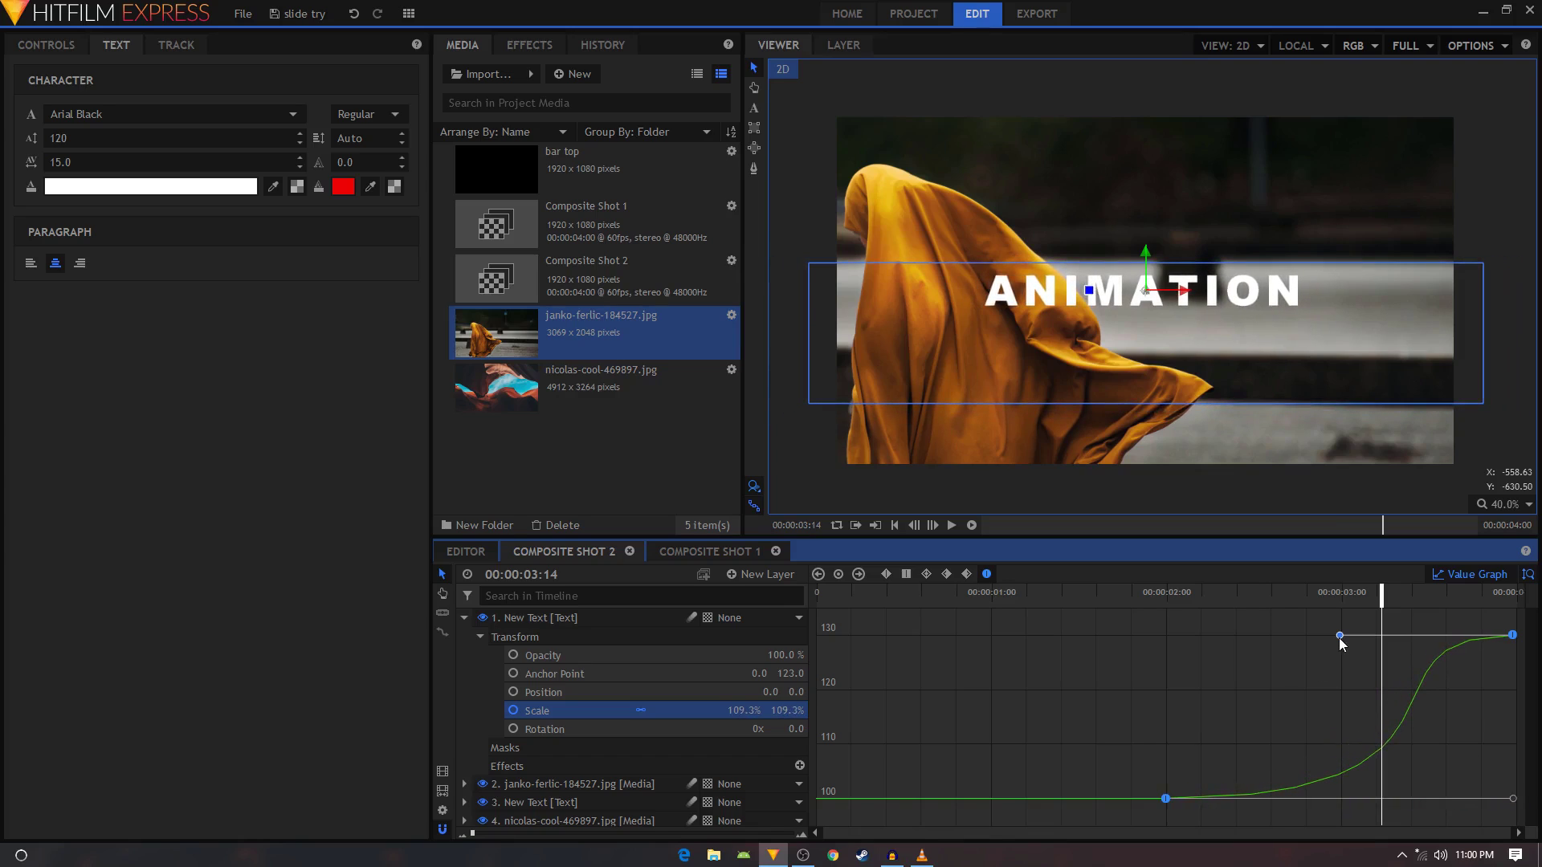
left_click_drag(1340, 636, 1412, 639)
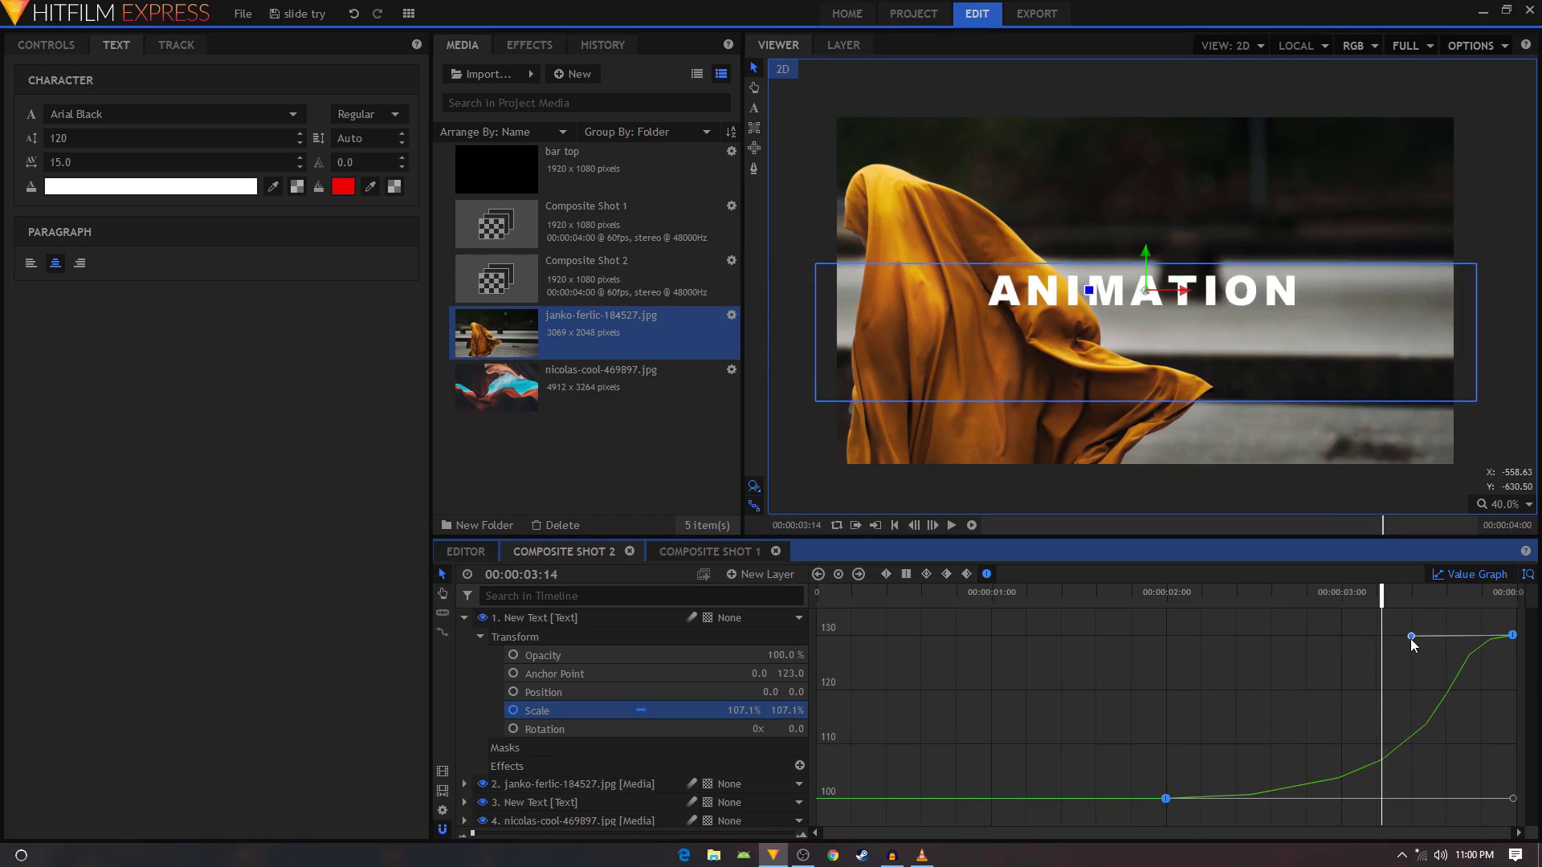
left_click(1142, 595)
key("space")
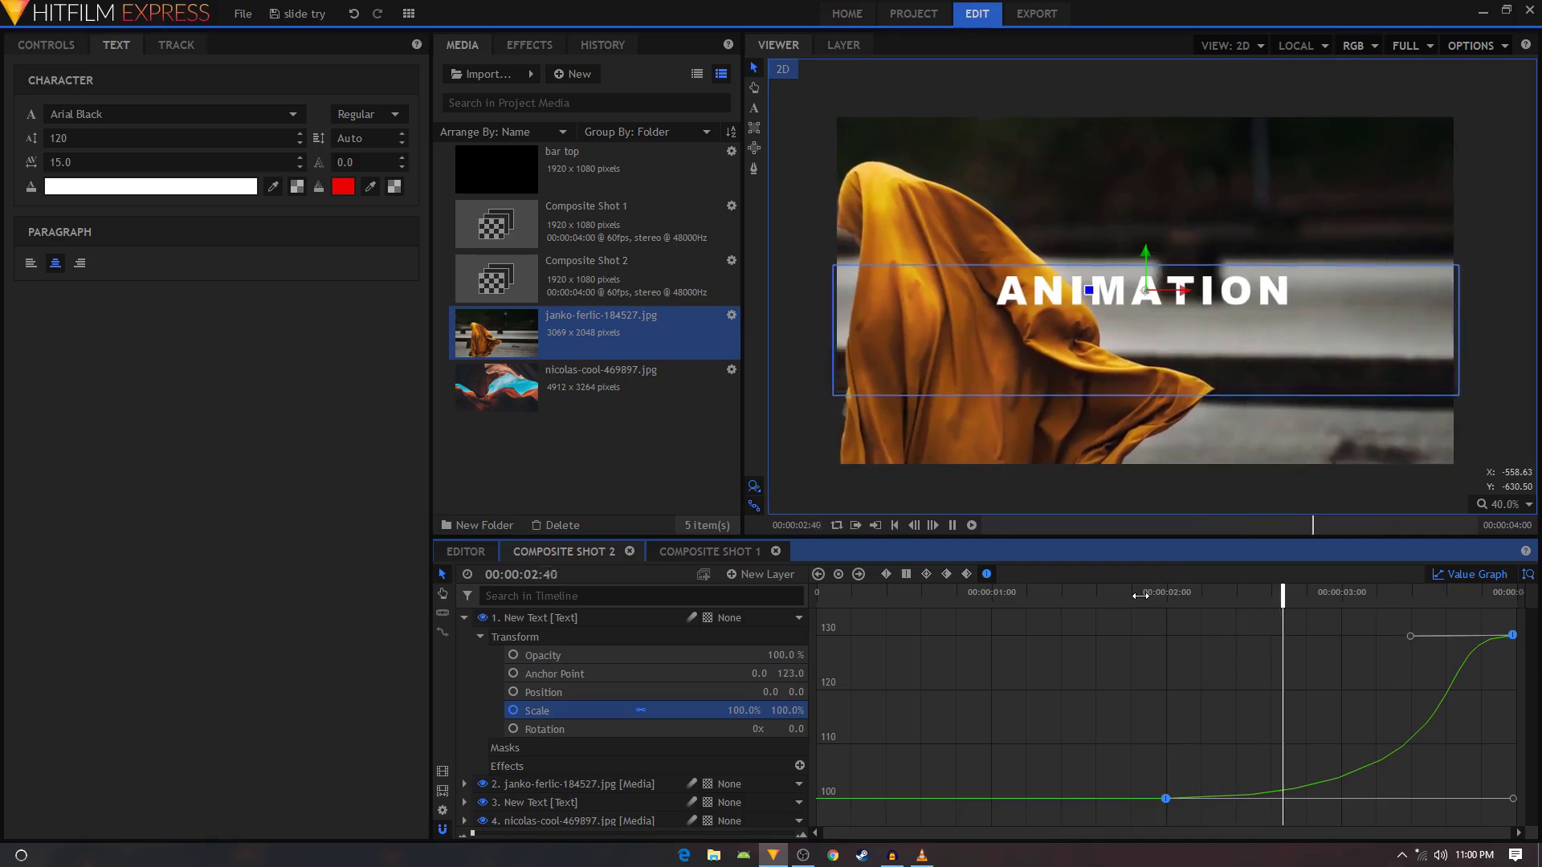
key("space")
Undo and reshape the curve so the growth rises quickly after 2:00, then replay and scrub back to 1:50
key("ctrl+z")
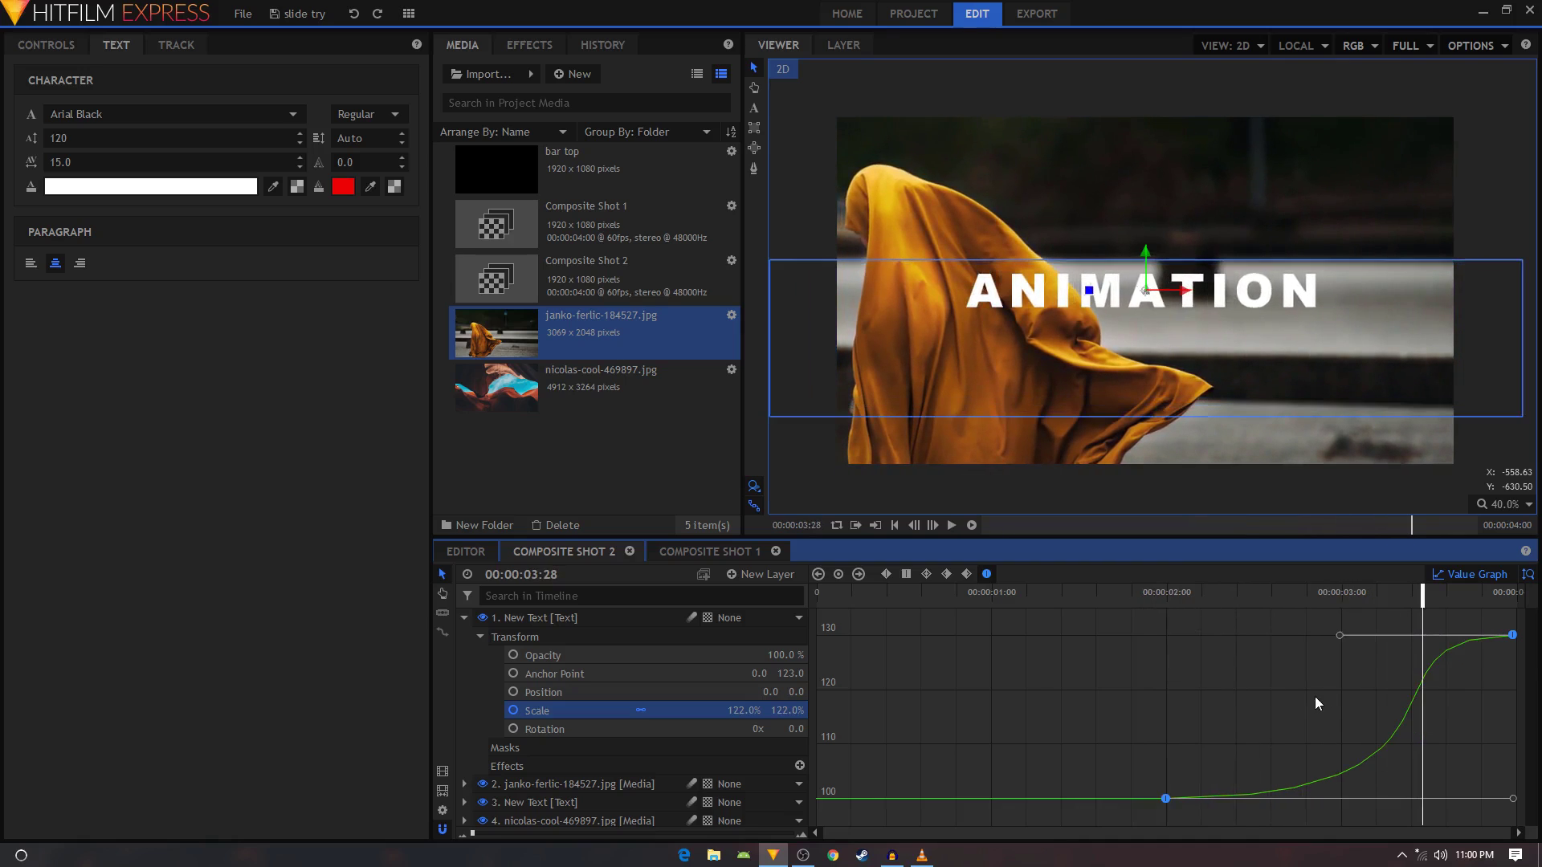
left_click_drag(1346, 638, 1135, 634)
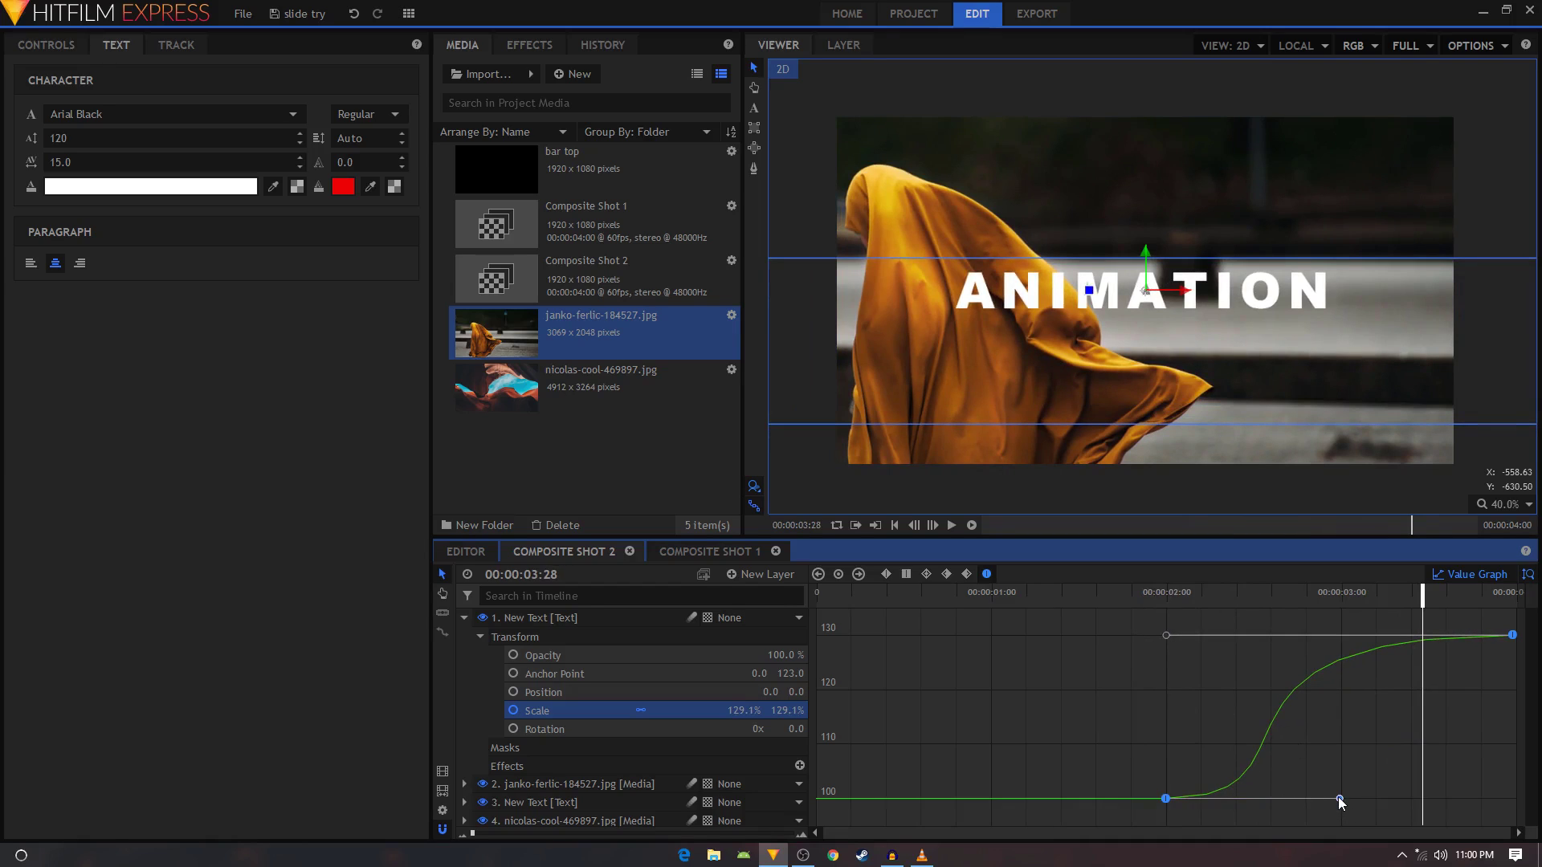
left_click_drag(1339, 800, 1235, 801)
left_click(1120, 602)
key("space")
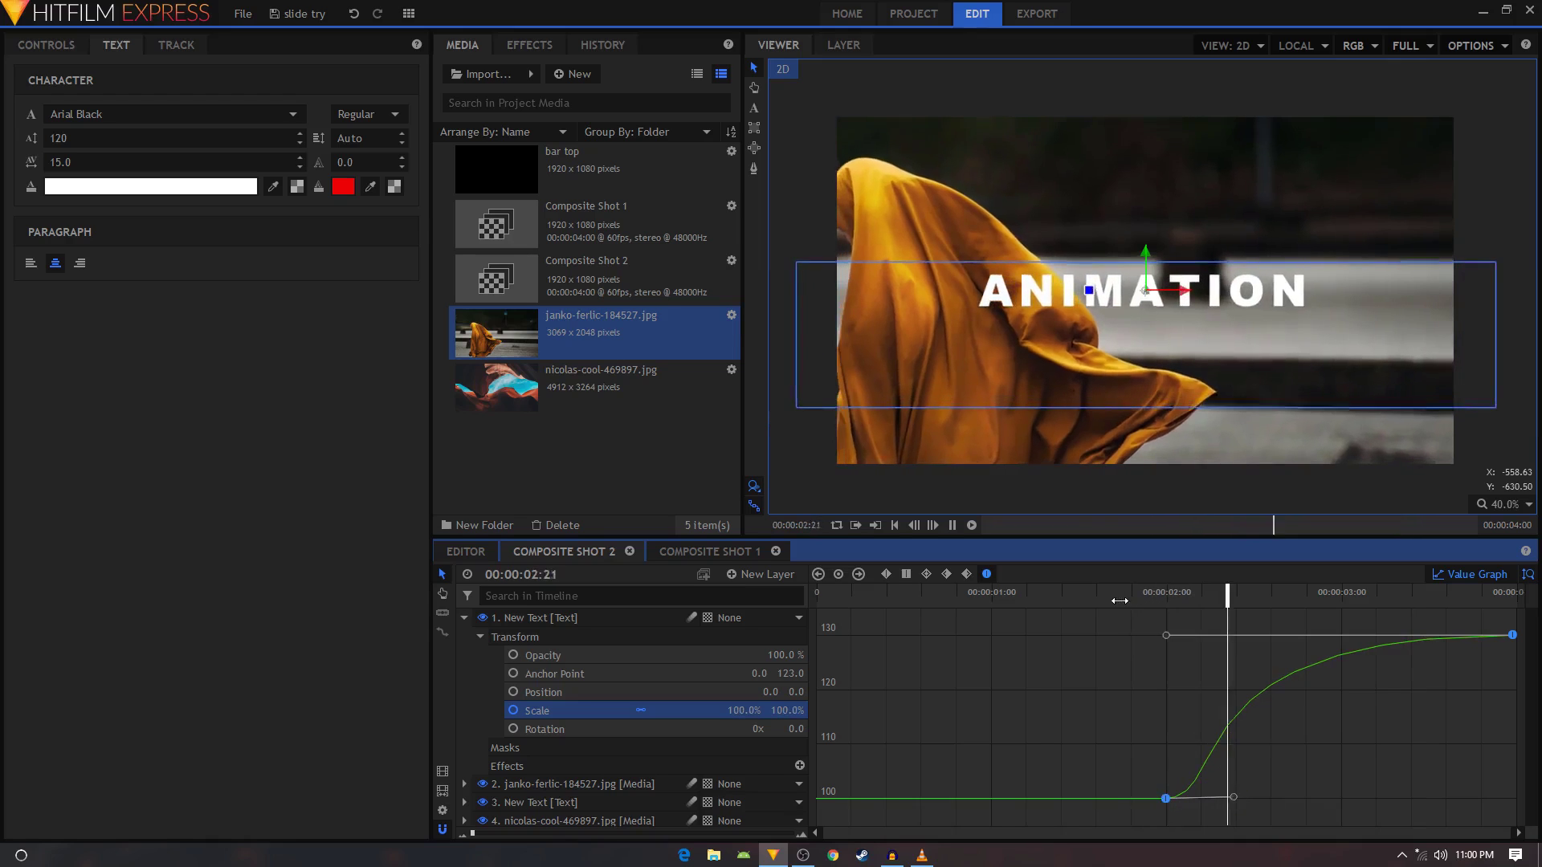
left_click(1441, 572)
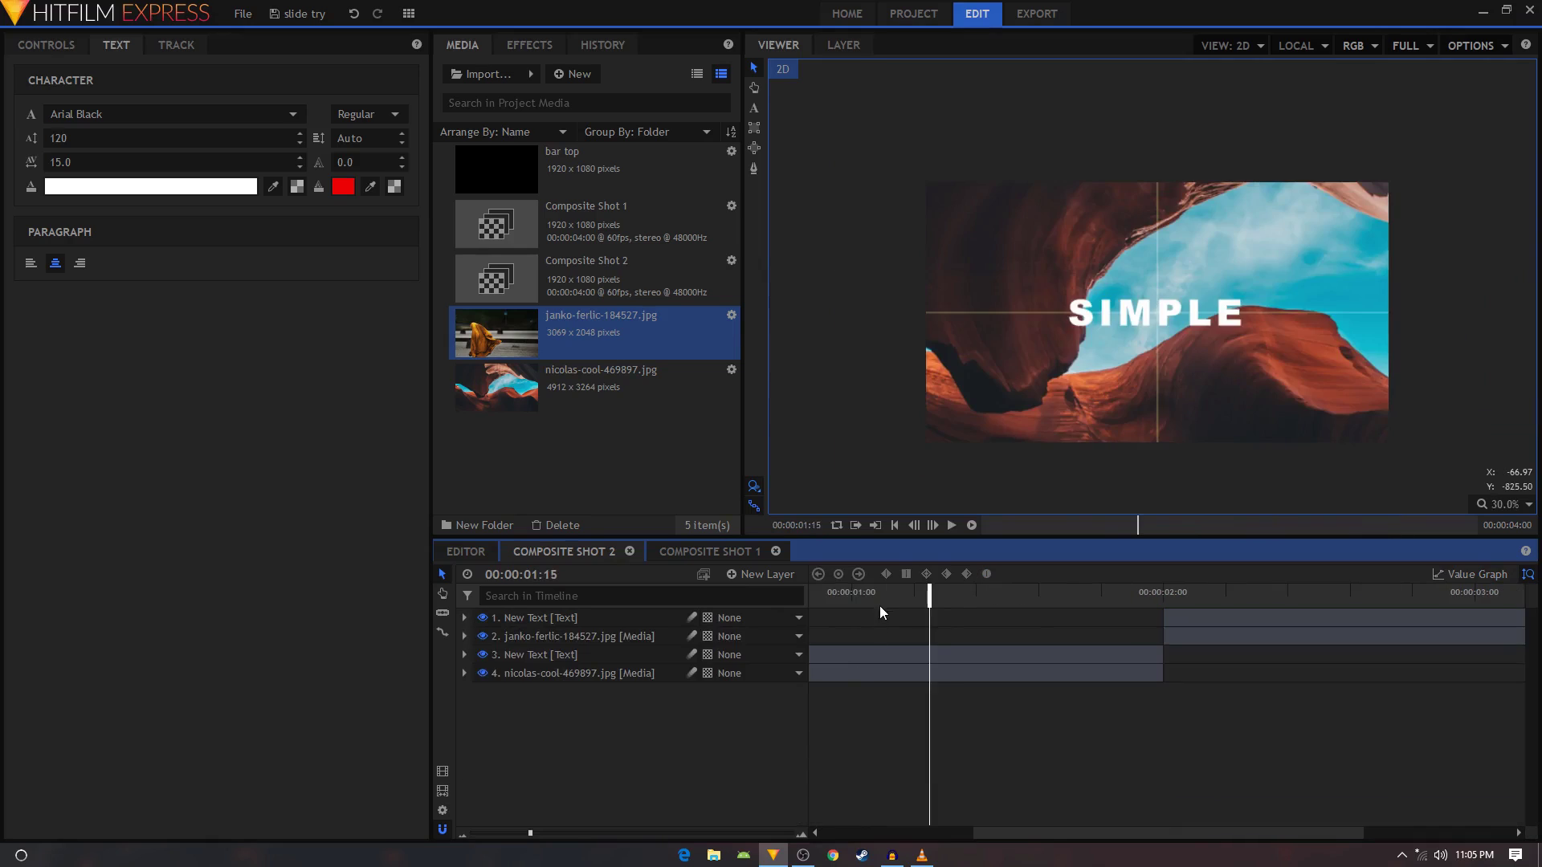
left_click_drag(880, 608, 1245, 635)
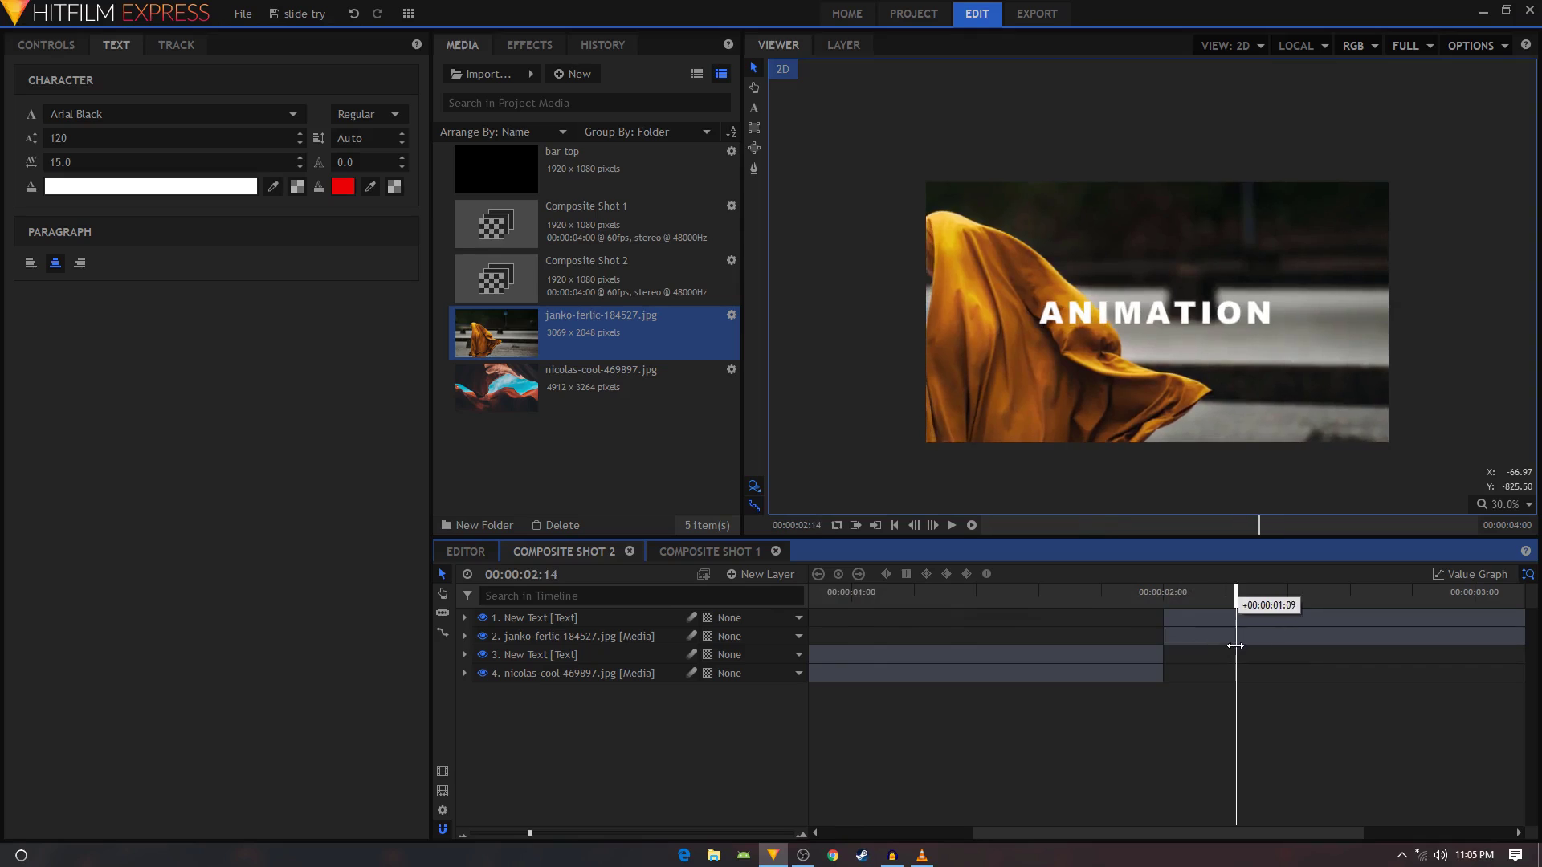
left_click(1110, 604)
Set the canyon photo layer's Rotation to 90° at 2:00
left_click(1127, 680)
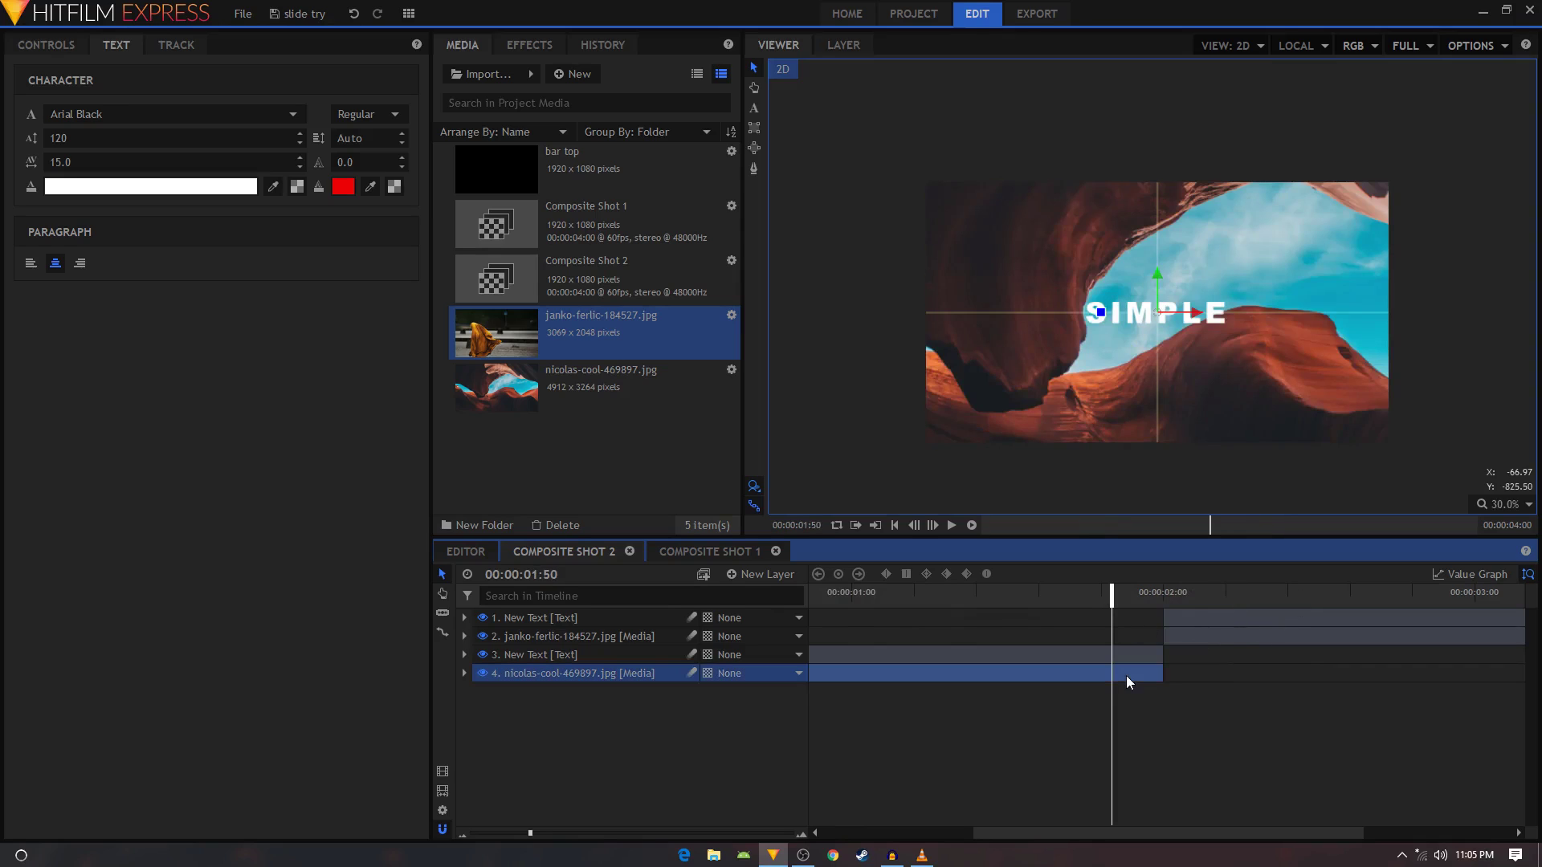
left_click(464, 675)
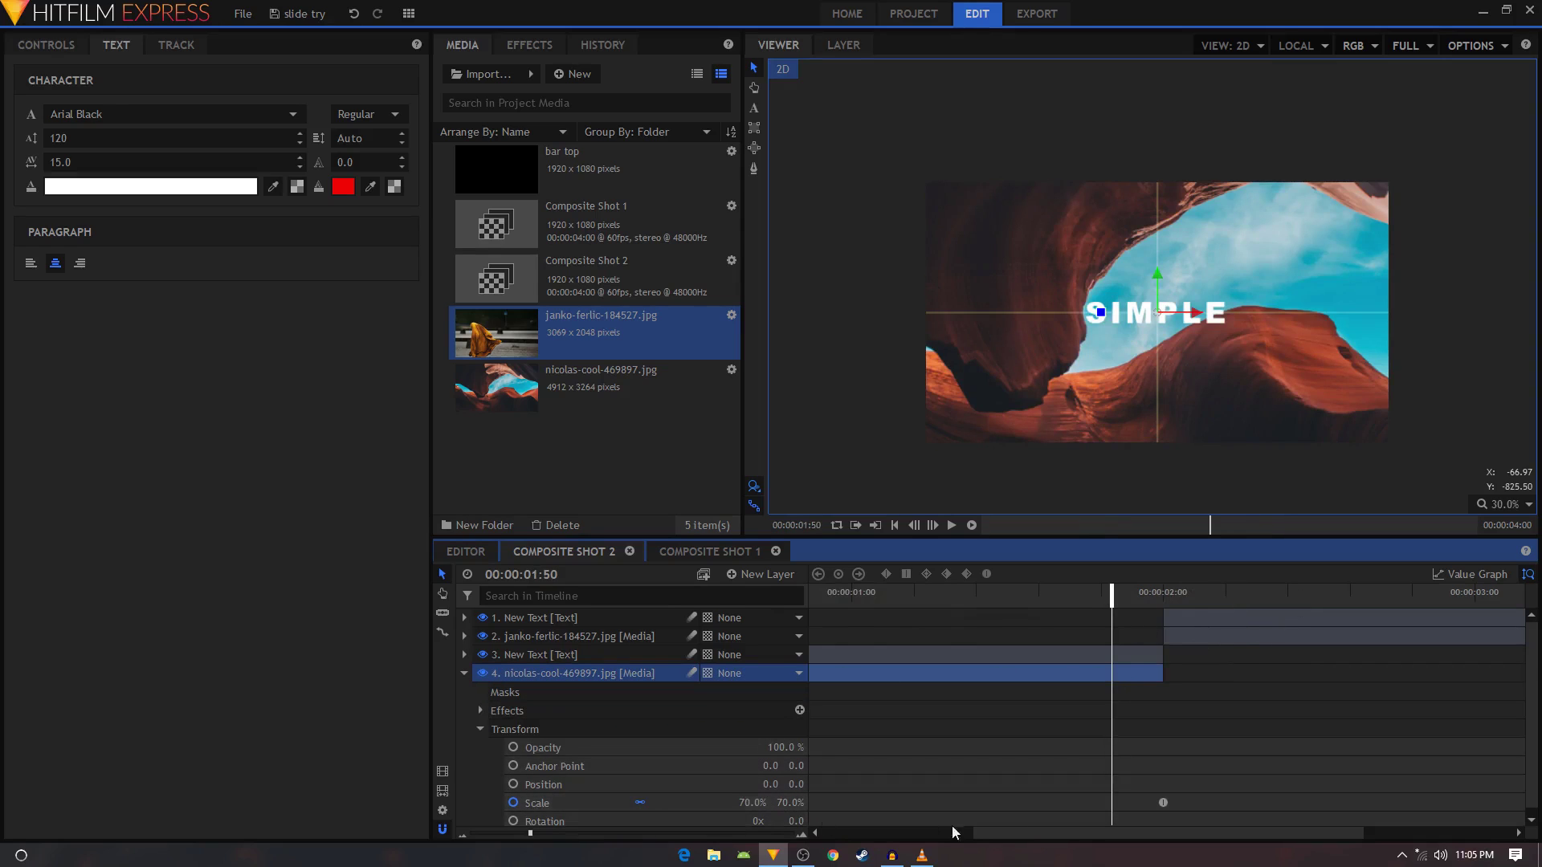
scroll(1115, 698, "down", 1)
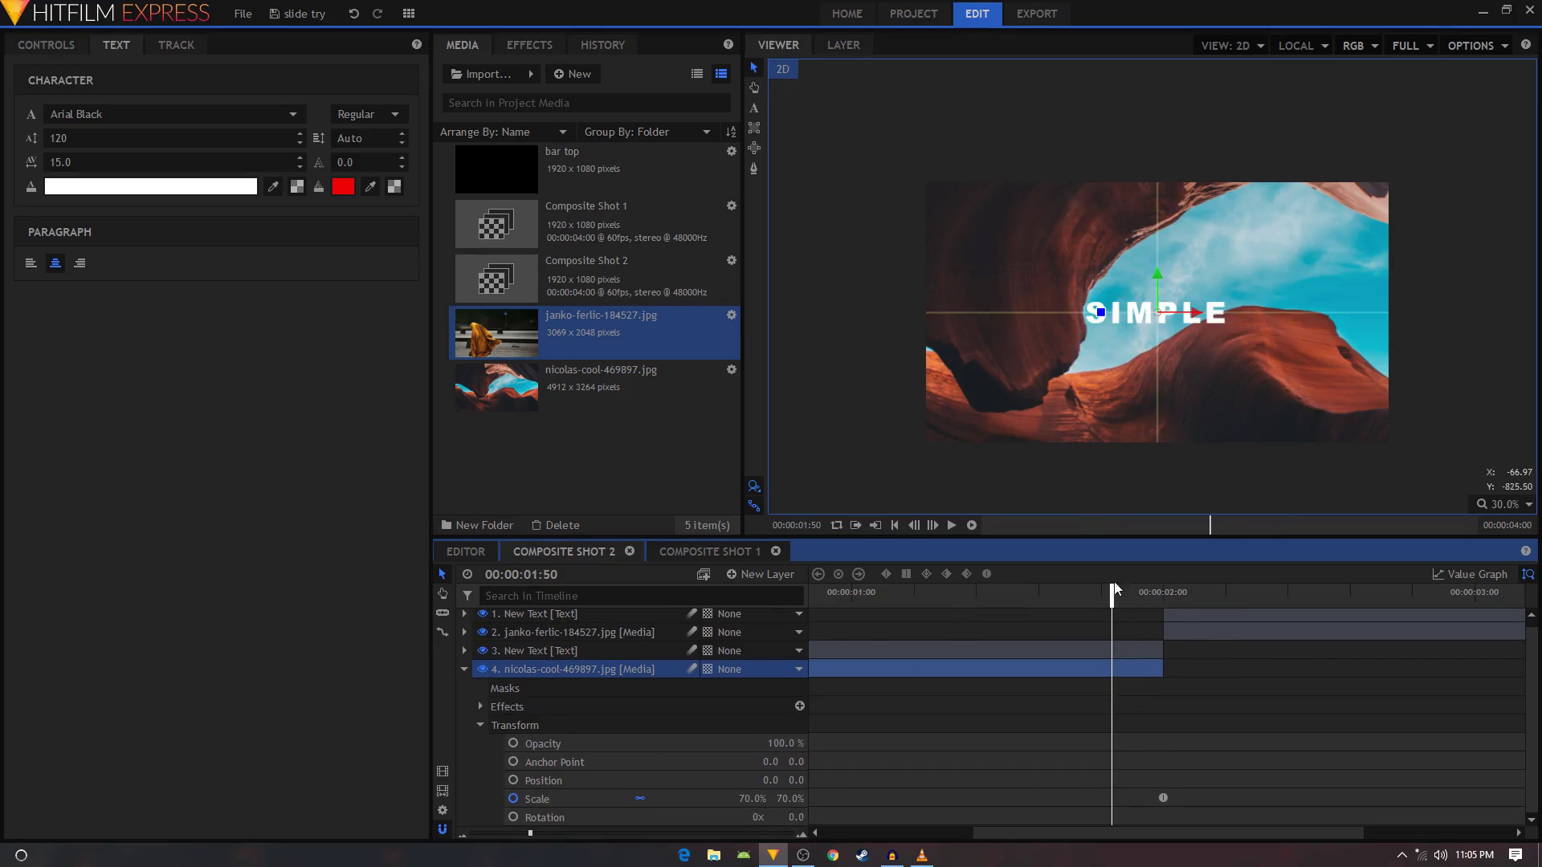
left_click_drag(1114, 589, 1103, 598)
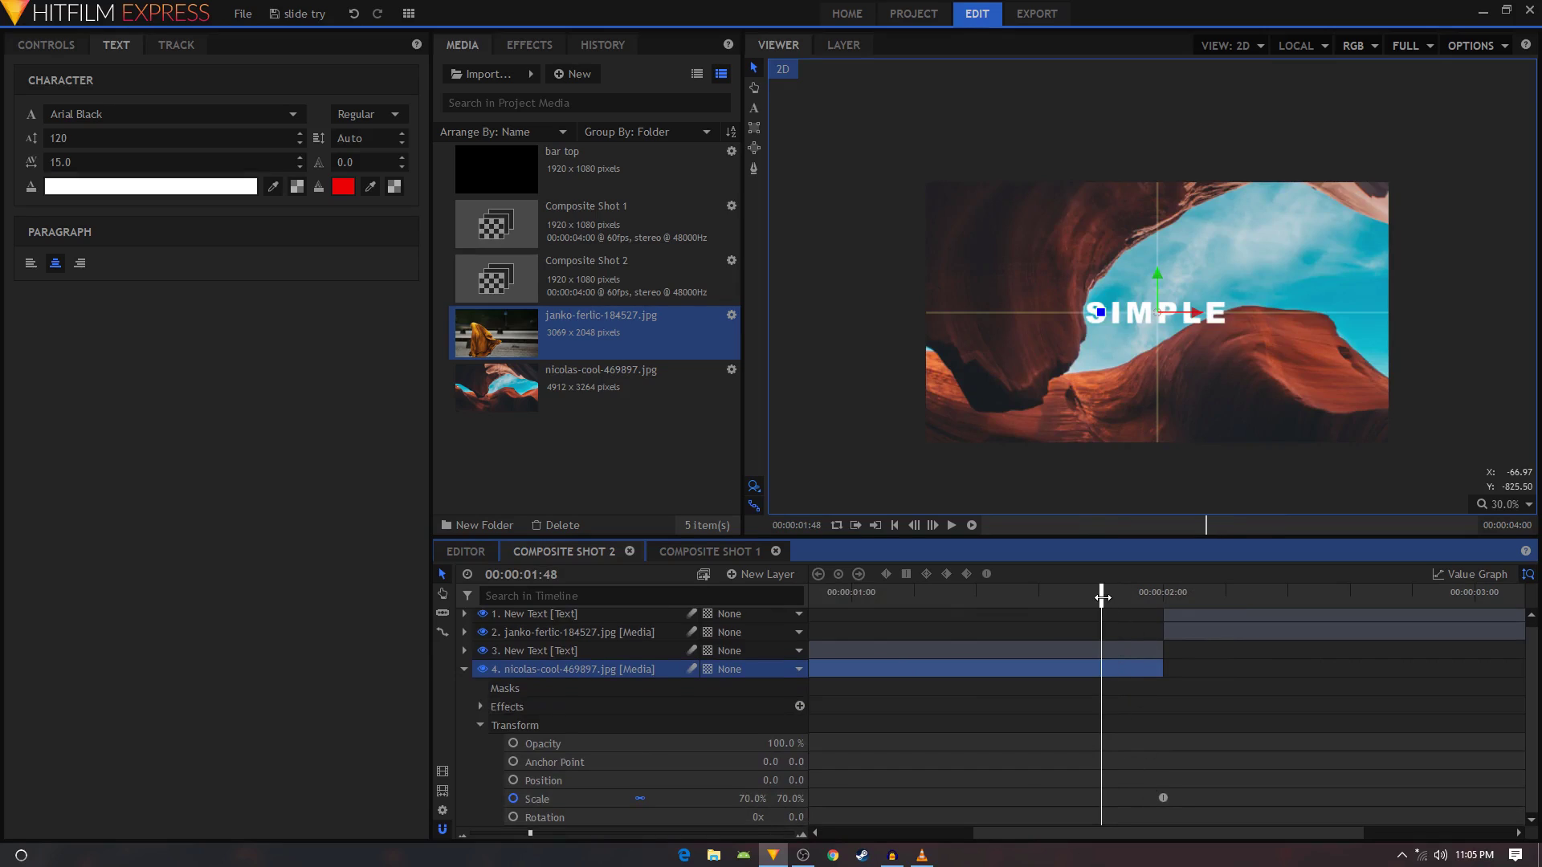
left_click(1163, 798)
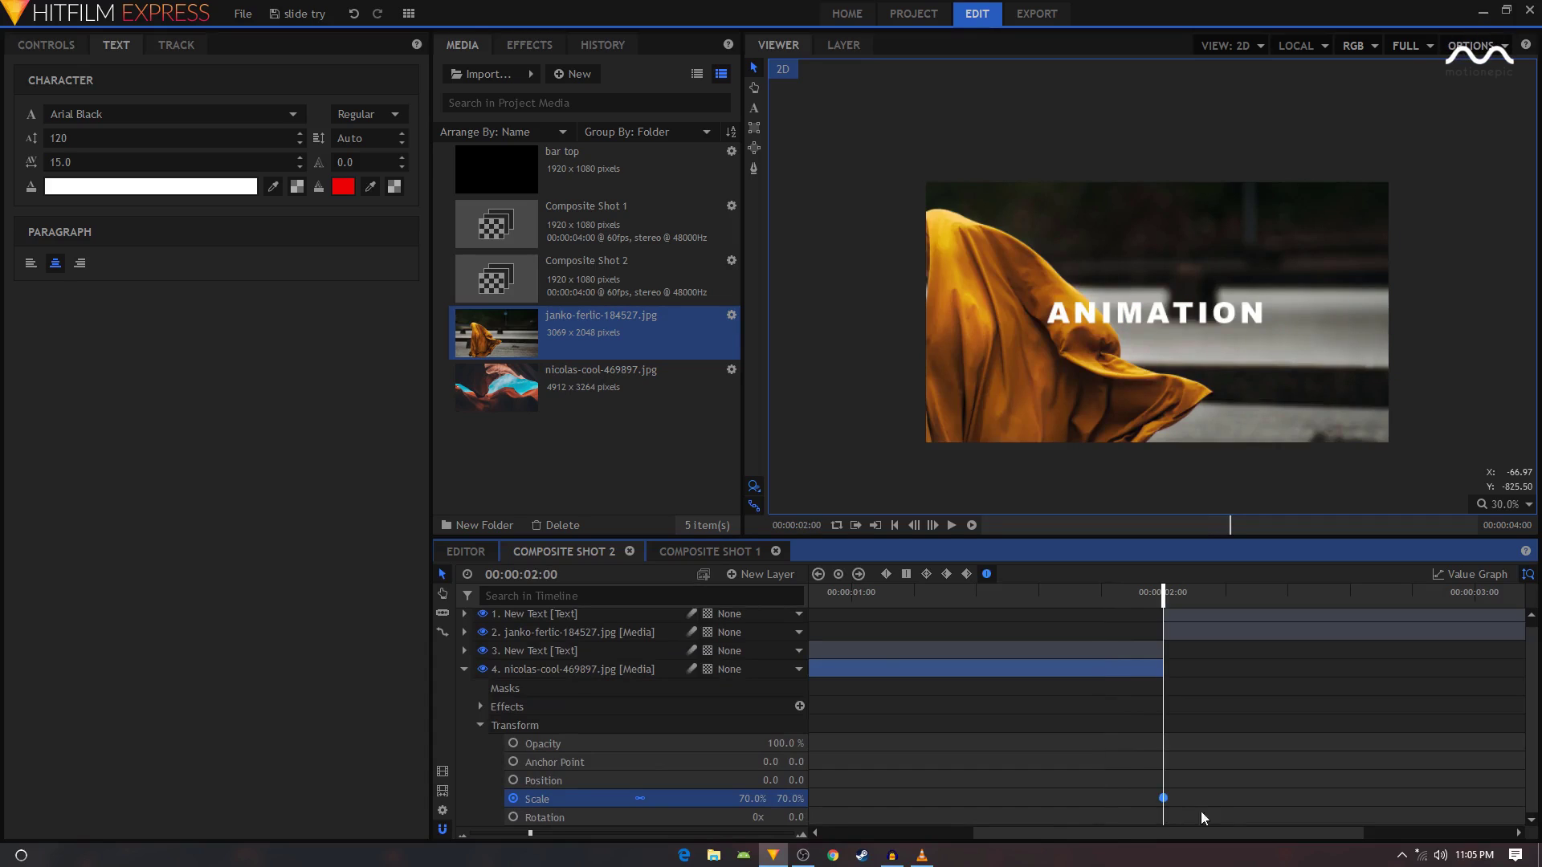
left_click(1153, 814)
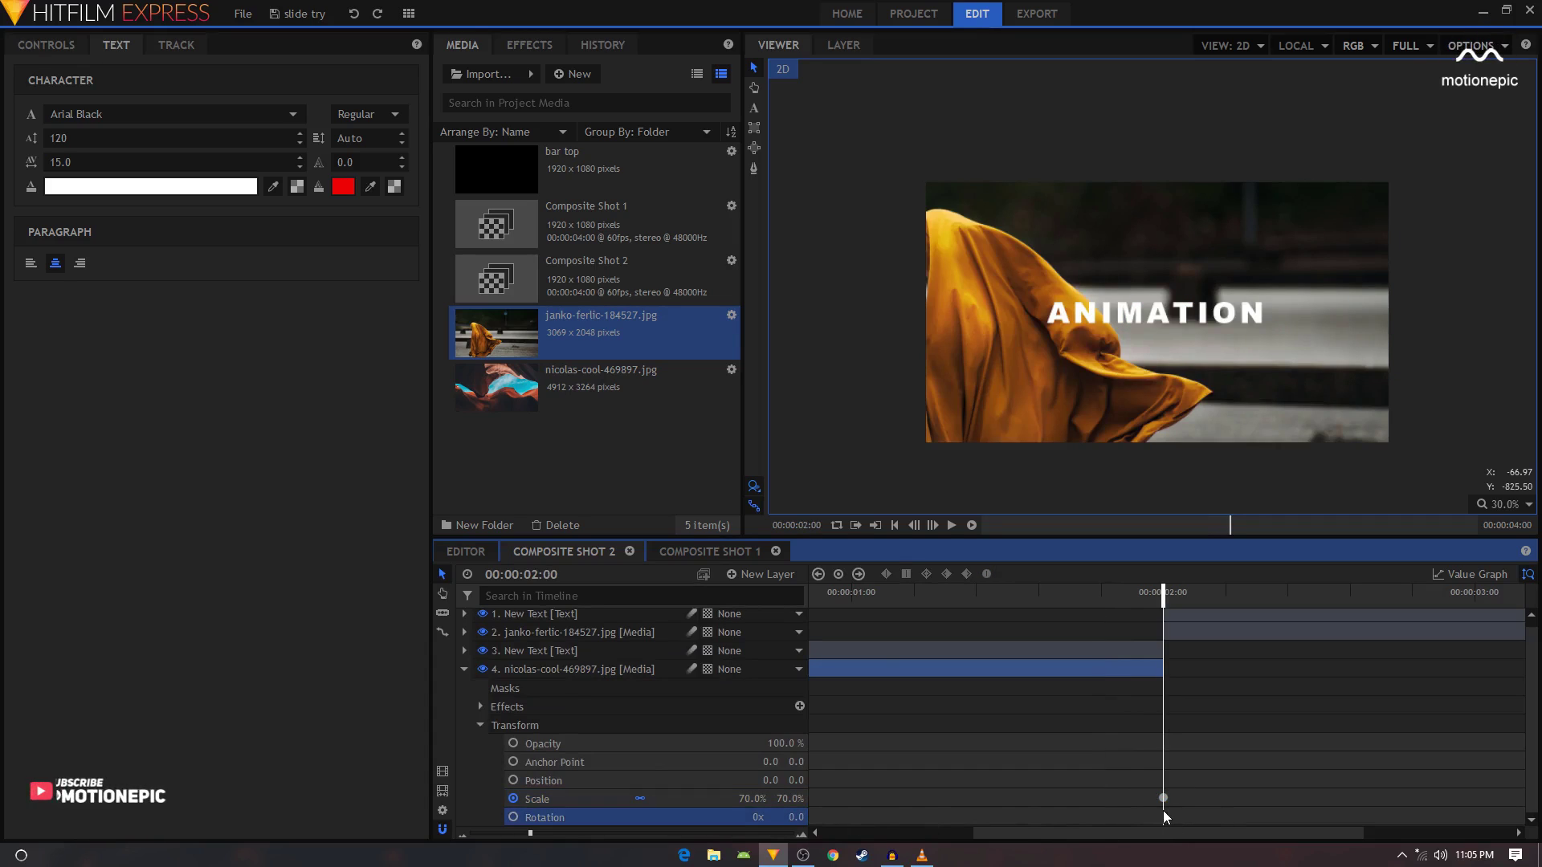
left_click(795, 817)
type("9")
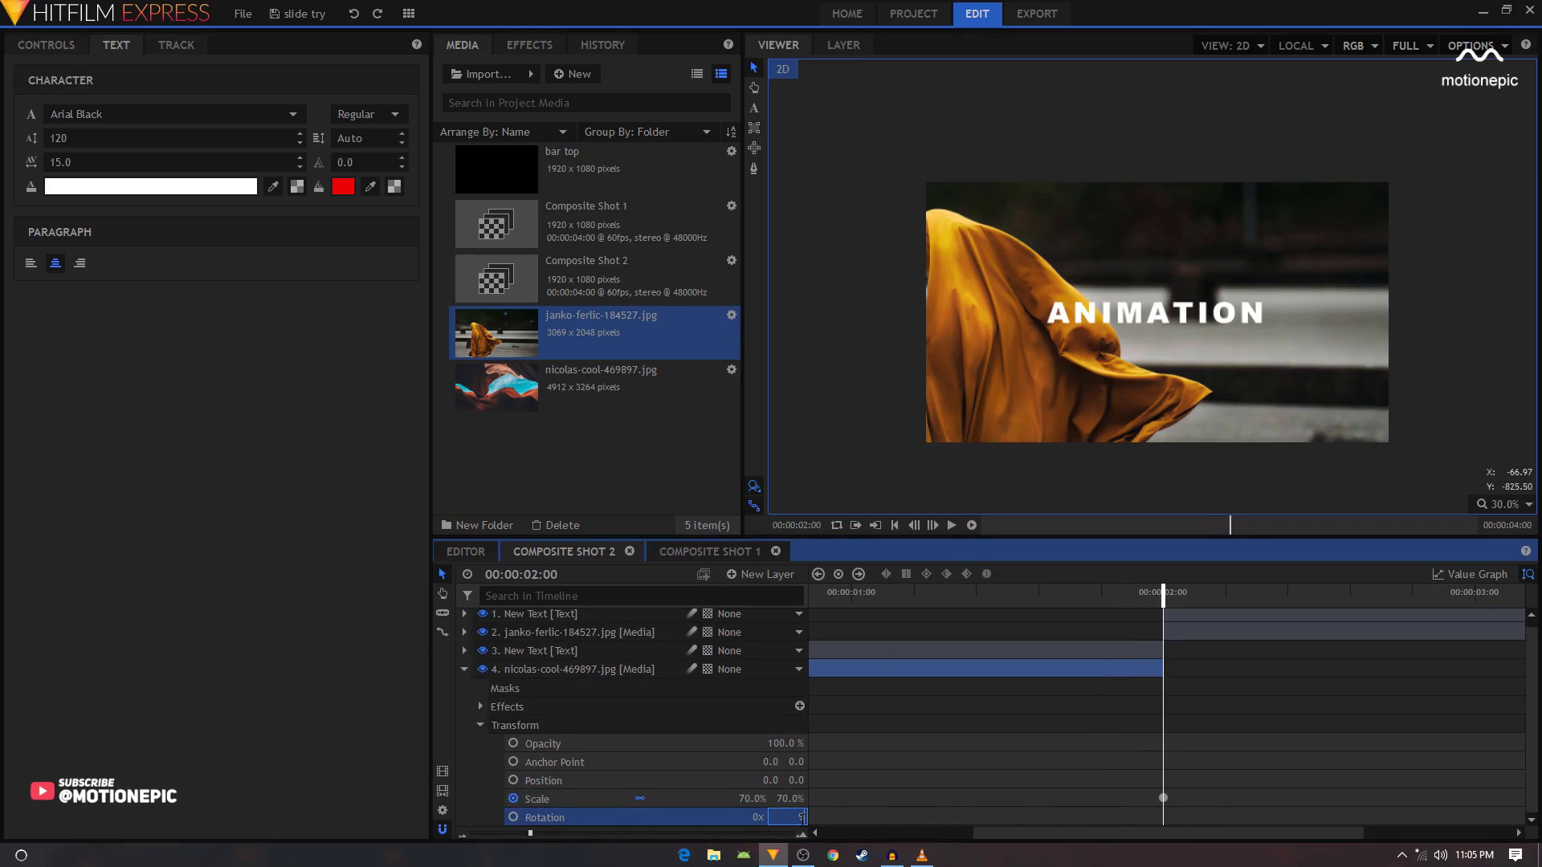
type("0")
key("Return")
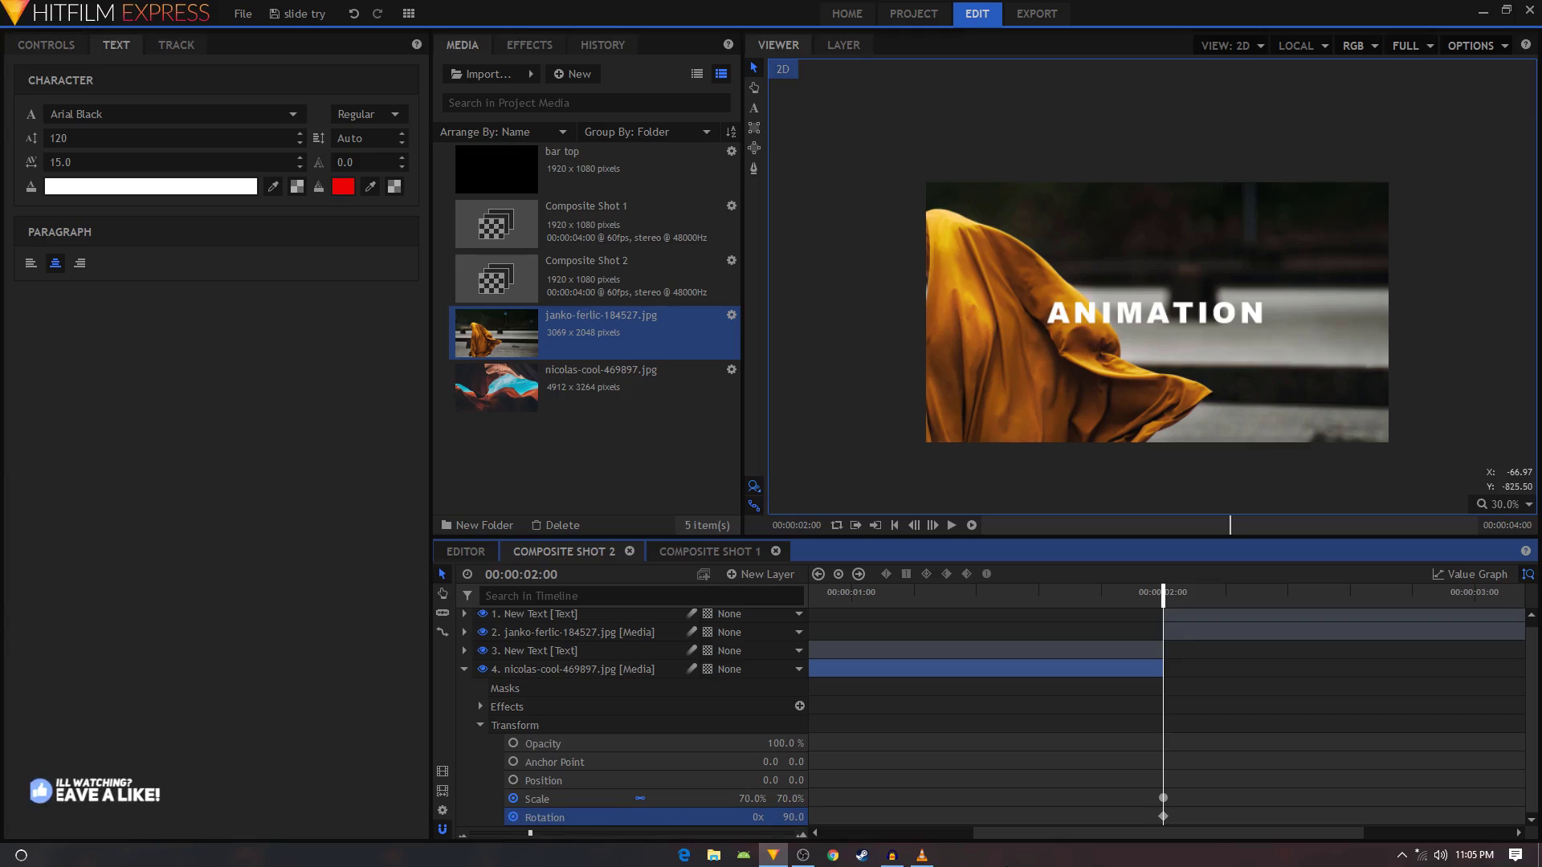
Key the canyon photo's Rotation at 0° at 1:50 and preview the partial spin
key("shift+Left")
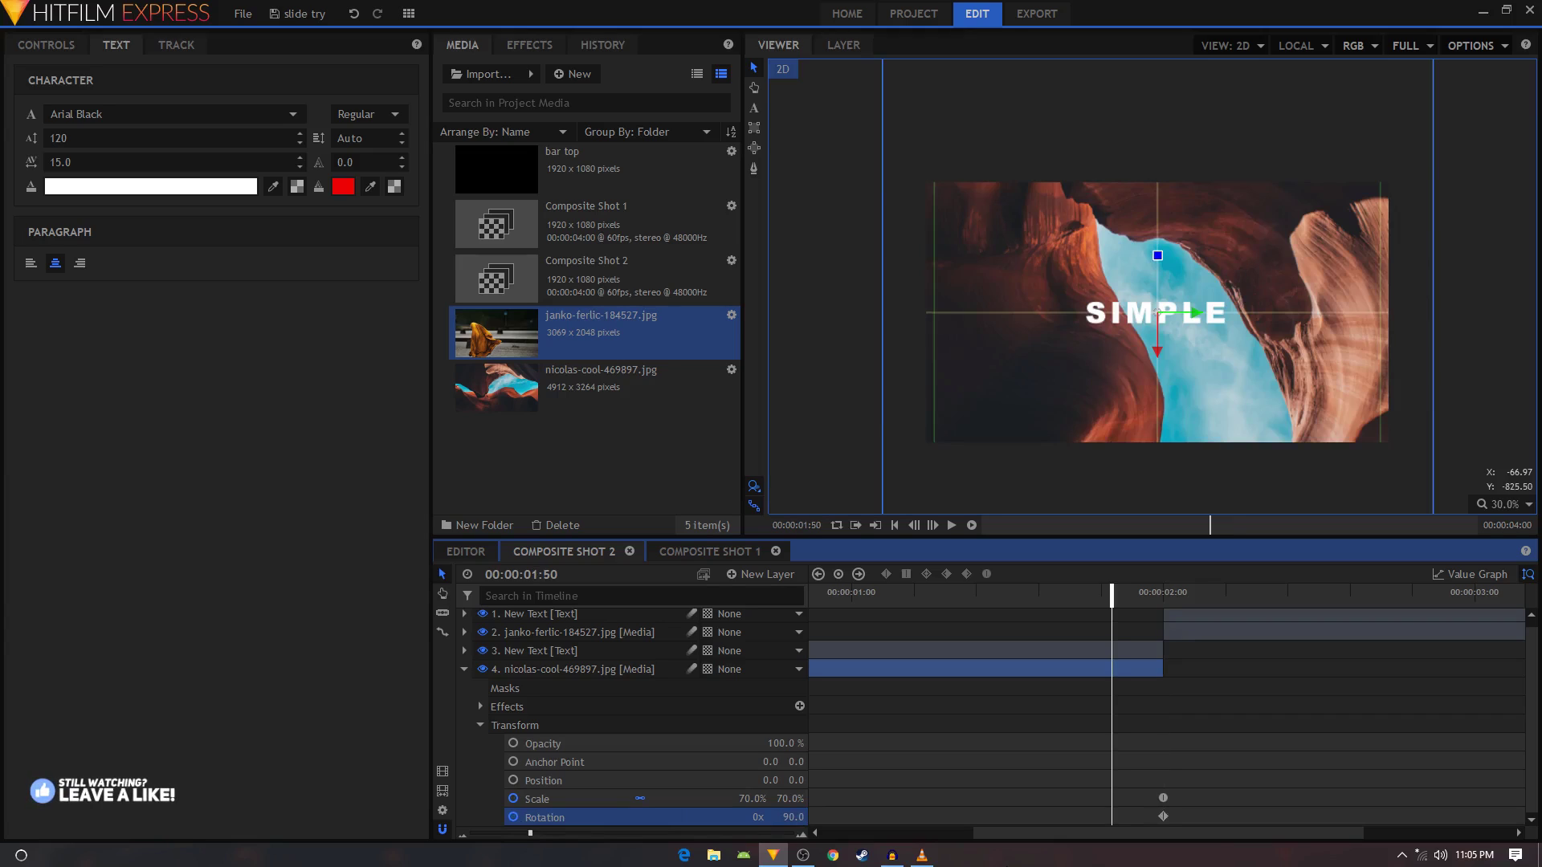
left_click(793, 817)
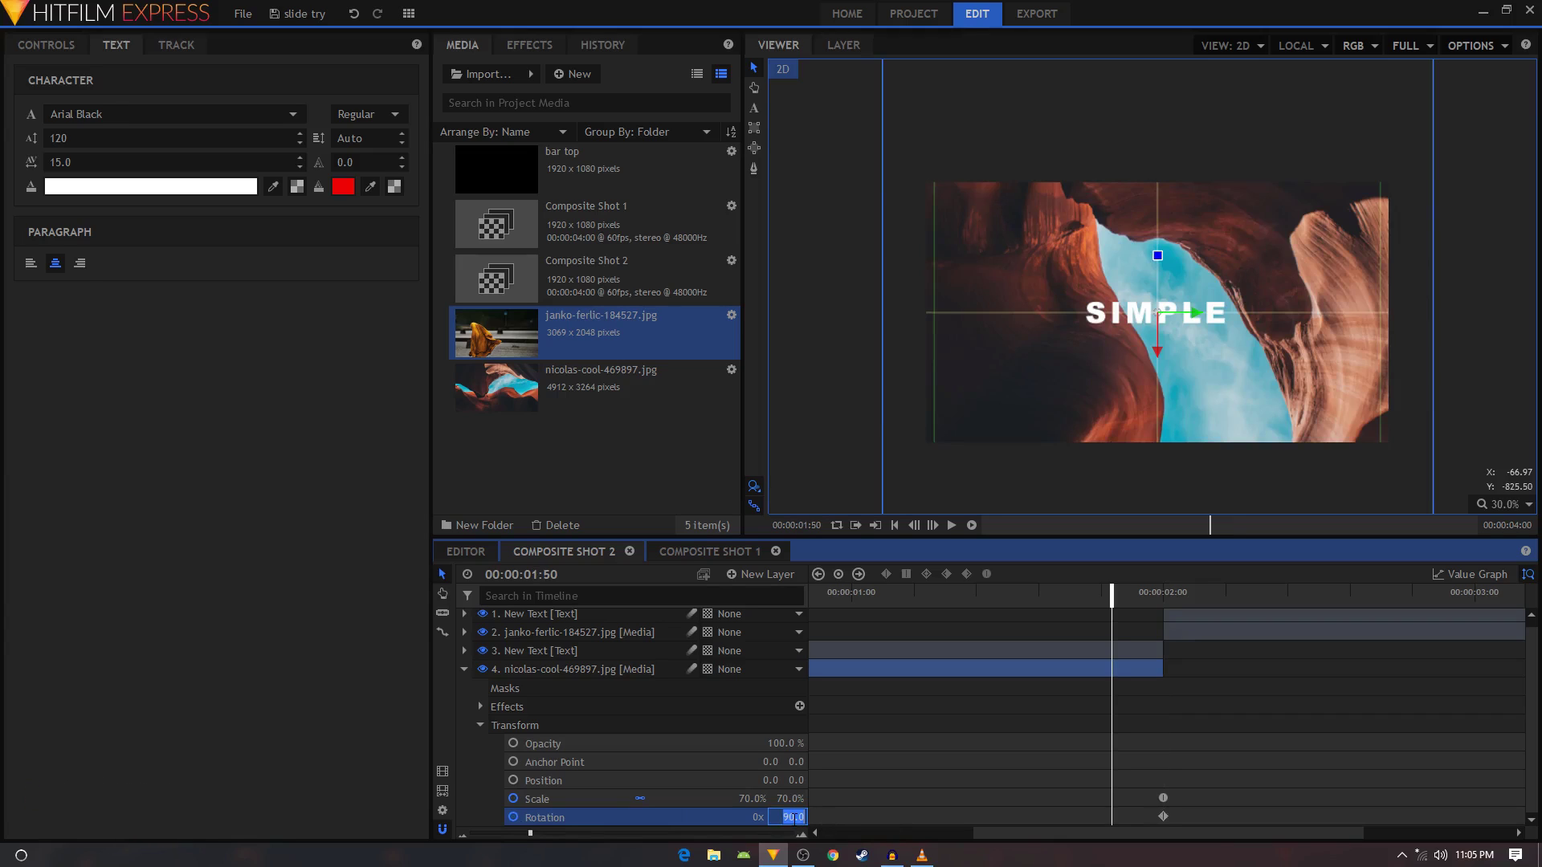
type("0")
key("Return")
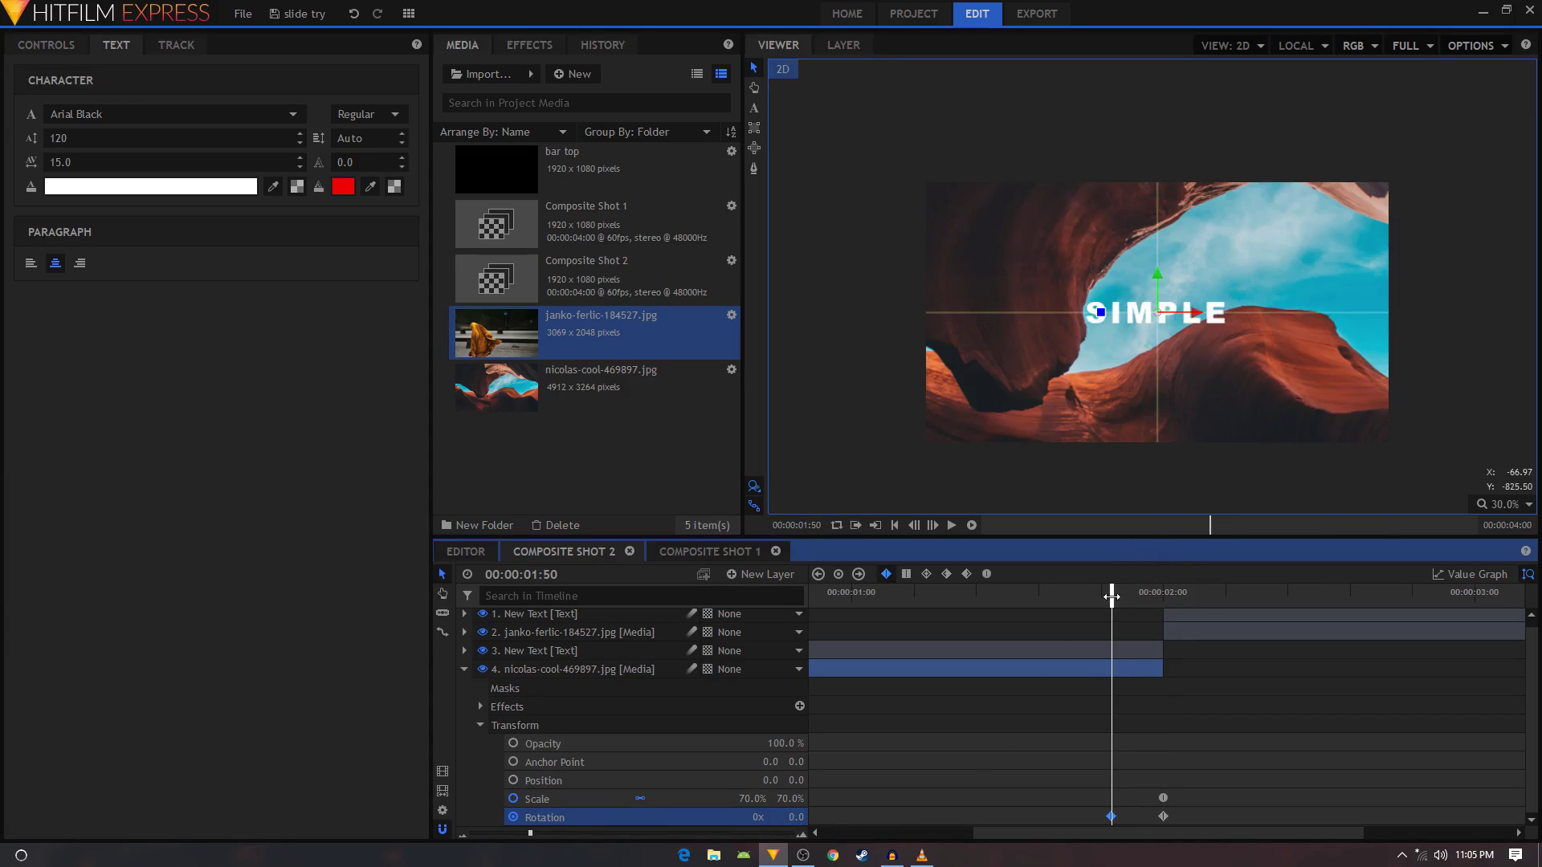
left_click_drag(1112, 596, 1142, 595)
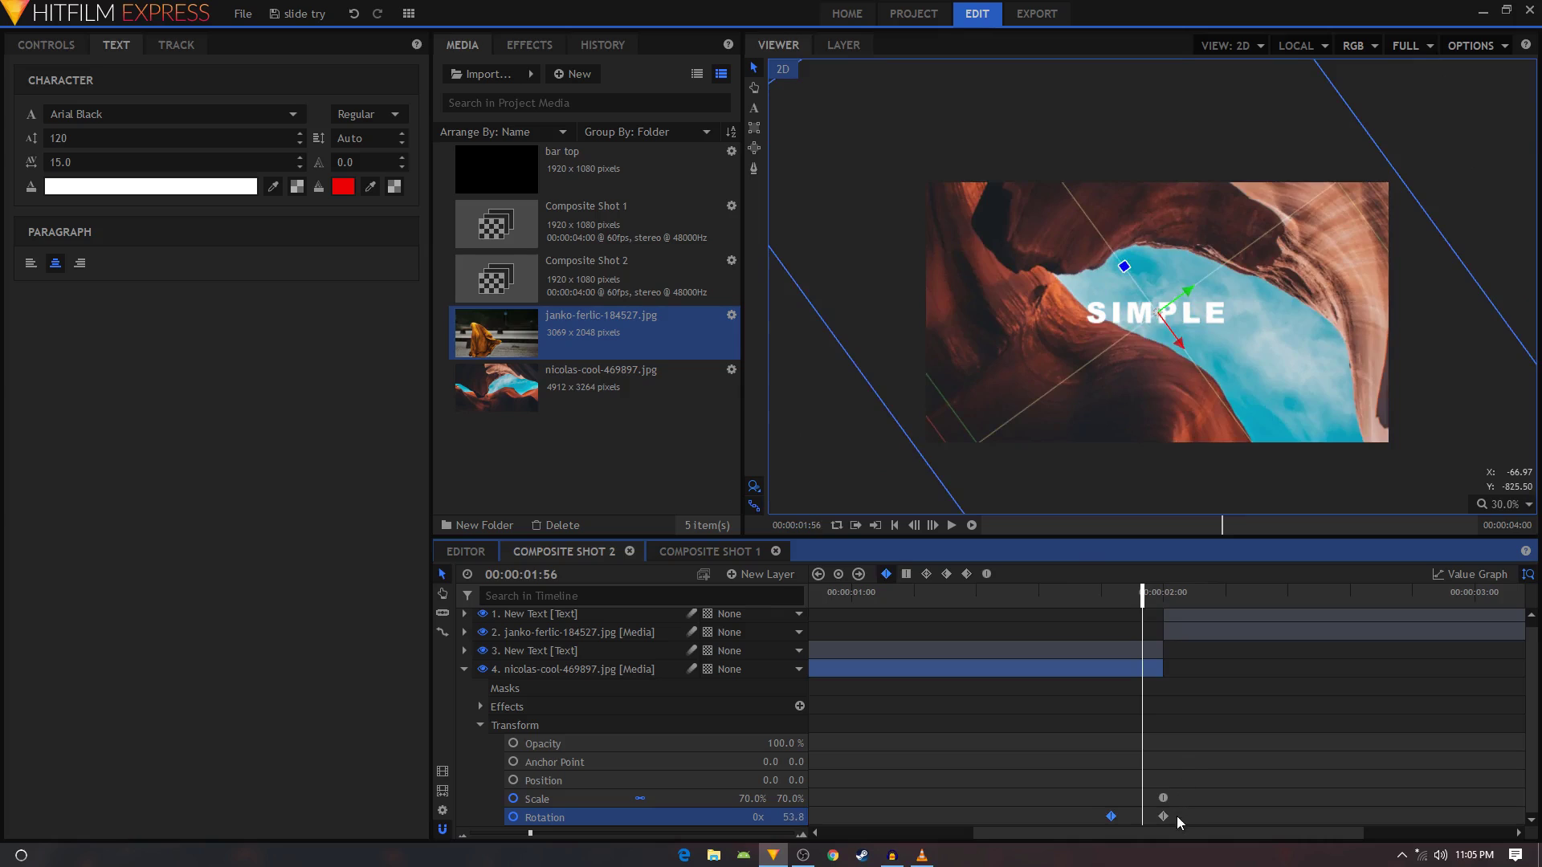
Make both rotation keys Smooth and reshape the curve so the spin starts slowly and accelerates into 2:00
left_click_drag(1177, 816, 1094, 826)
left_click(988, 574)
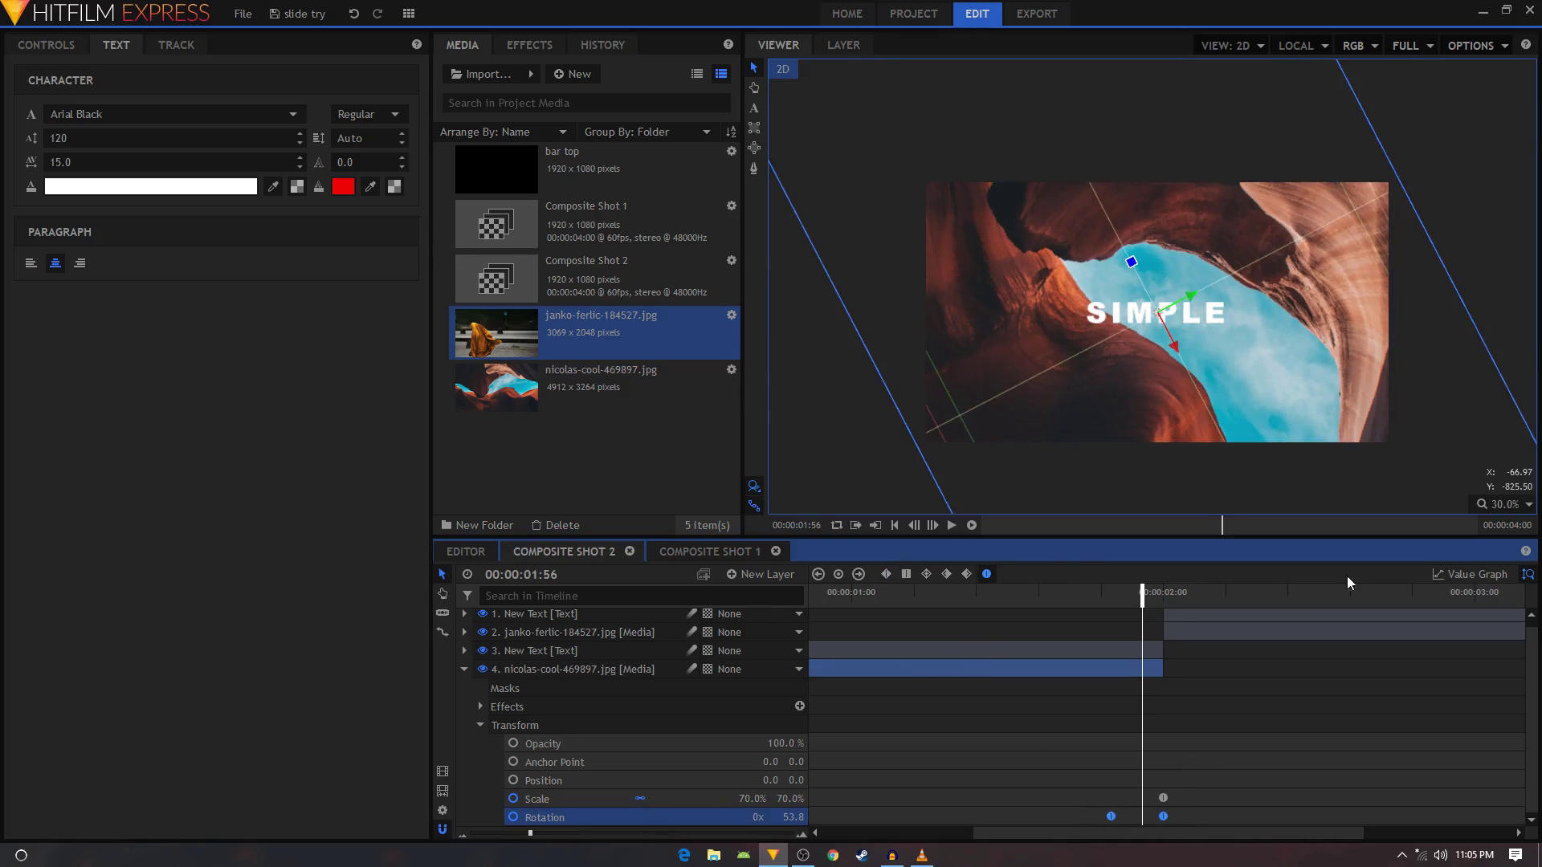
left_click(1470, 575)
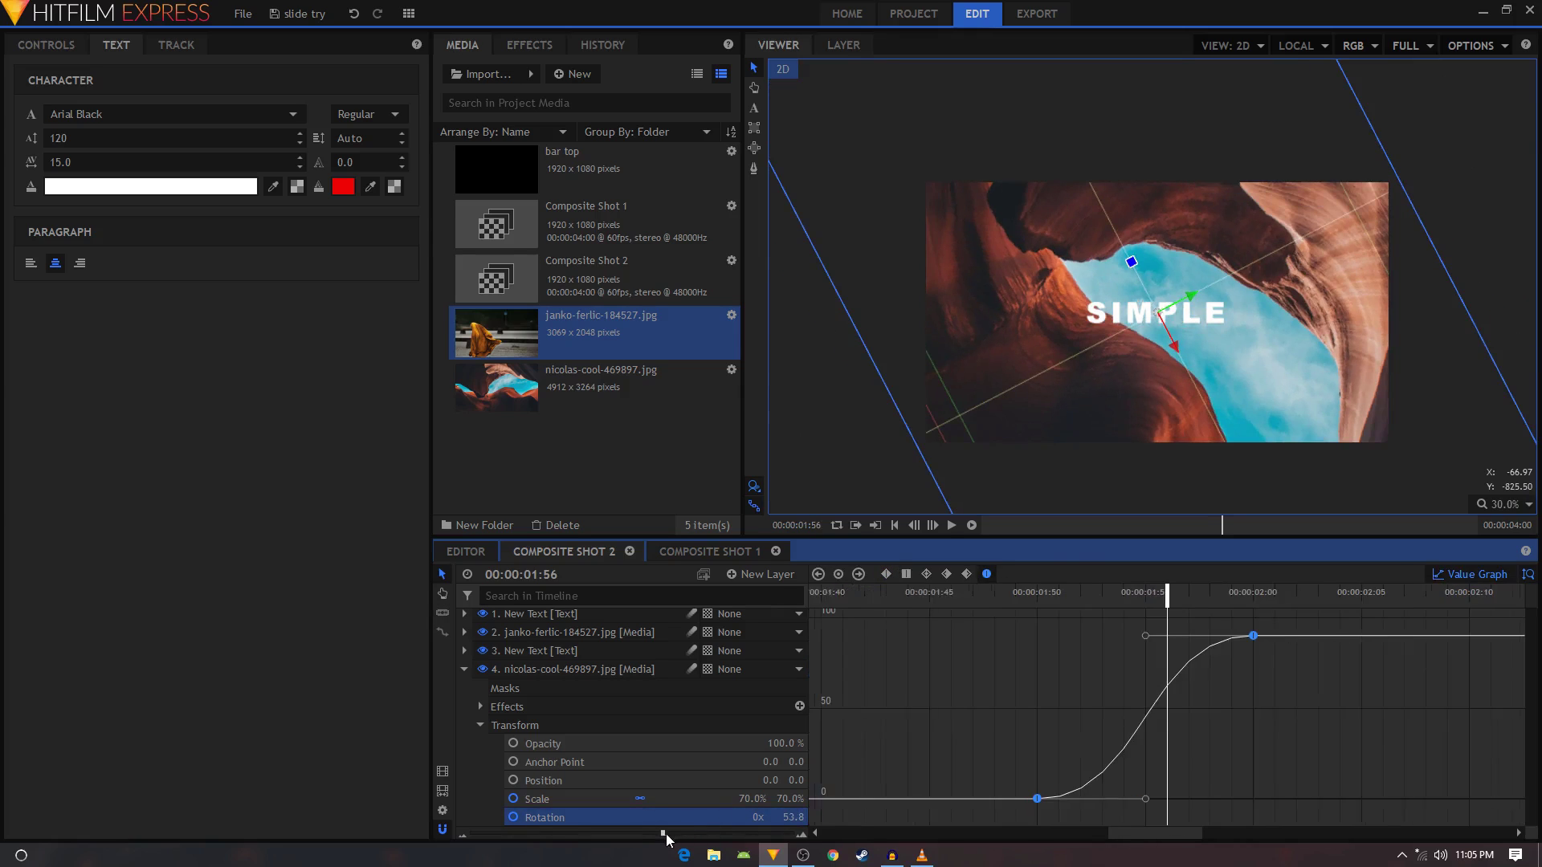
left_click_drag(667, 834, 882, 839)
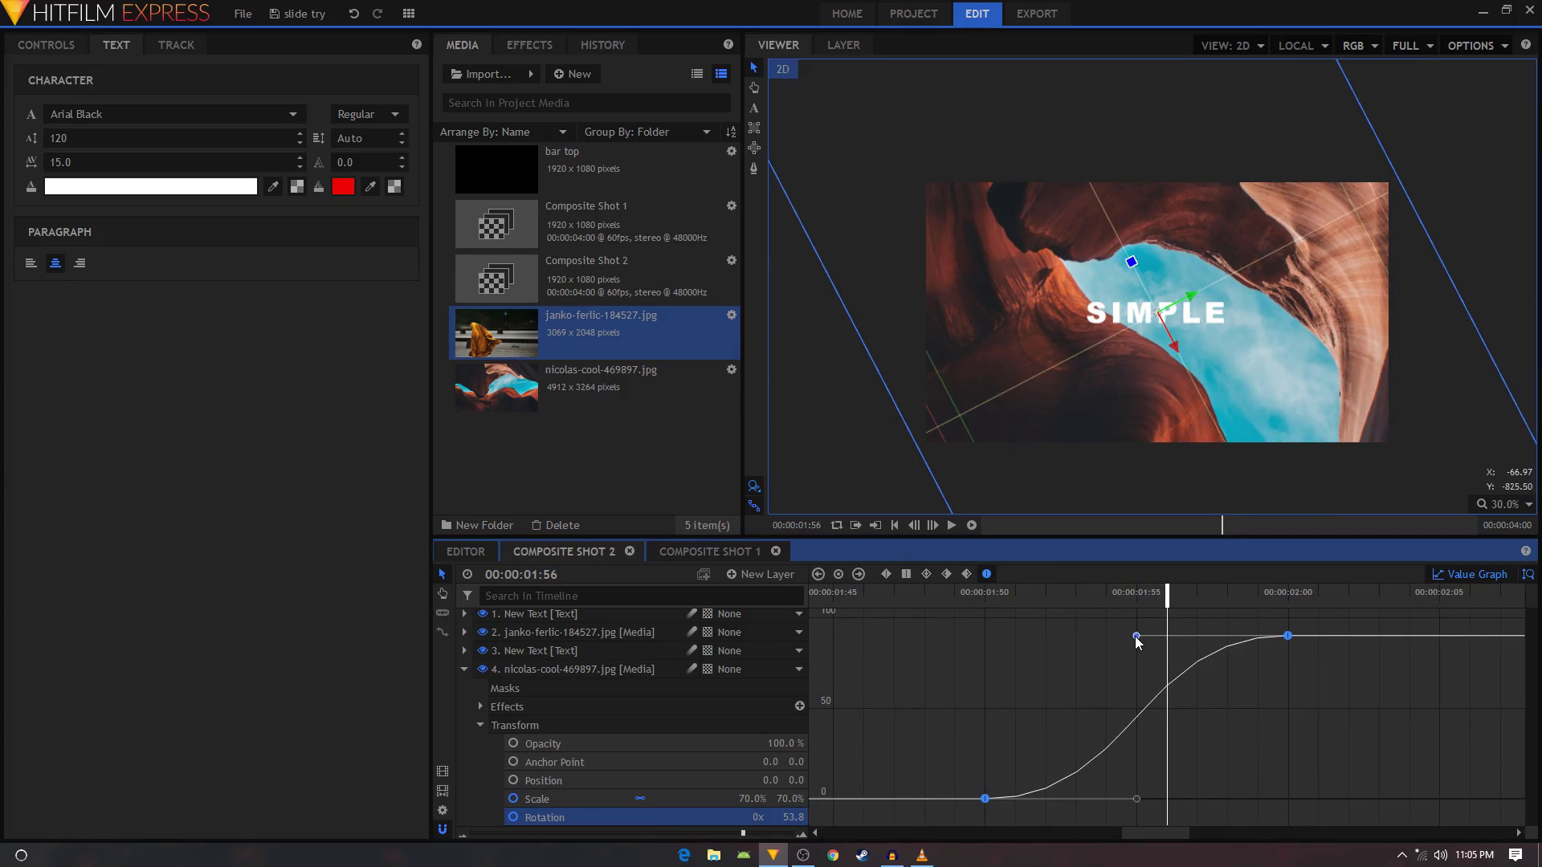
left_click_drag(1137, 636, 1304, 708)
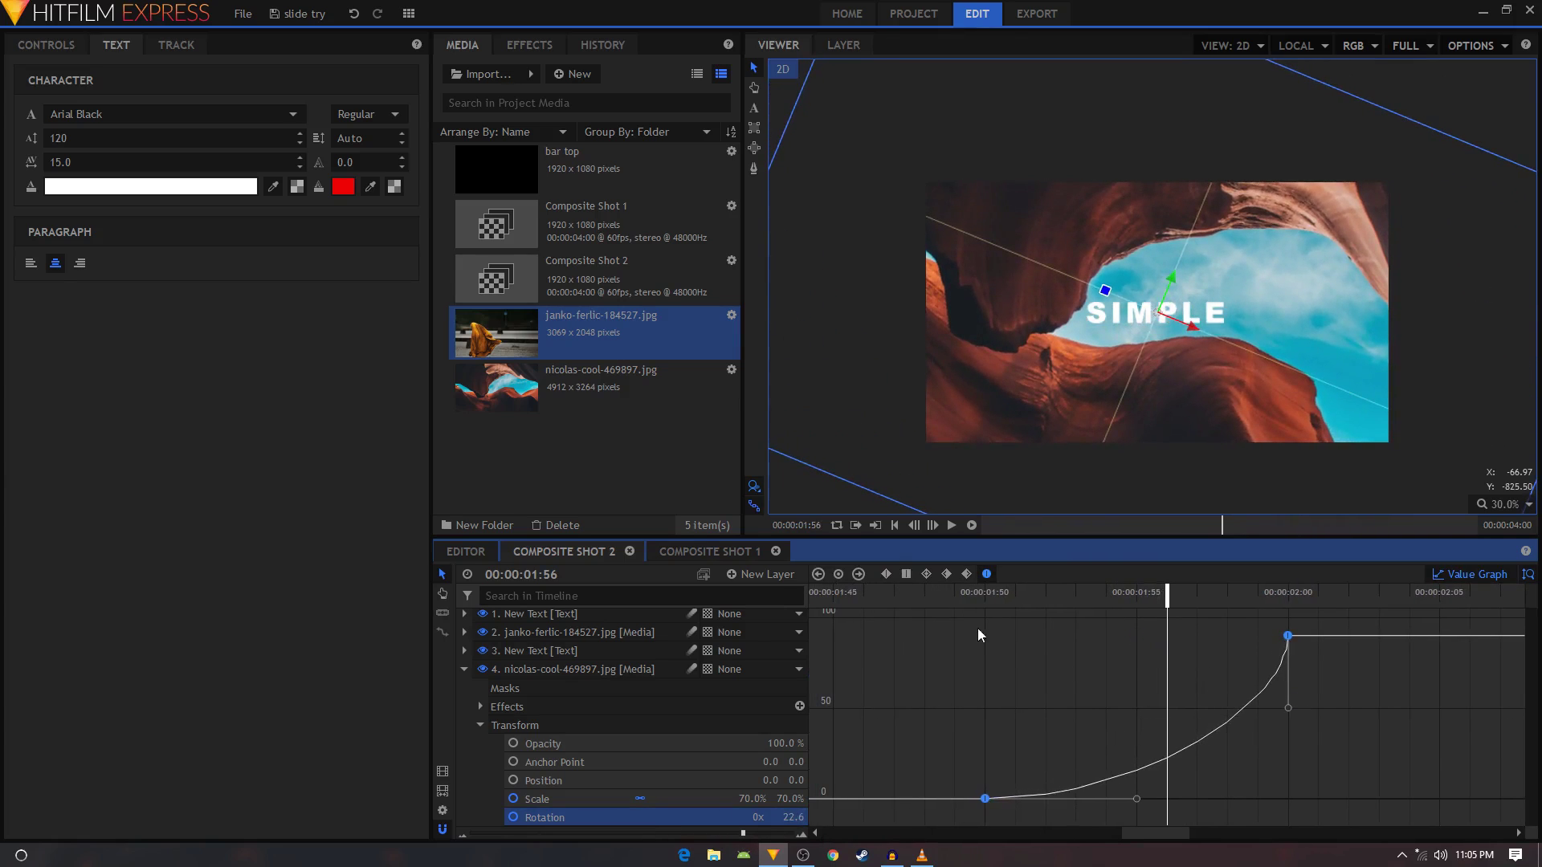
left_click_drag(978, 635, 1296, 655)
left_click(464, 673)
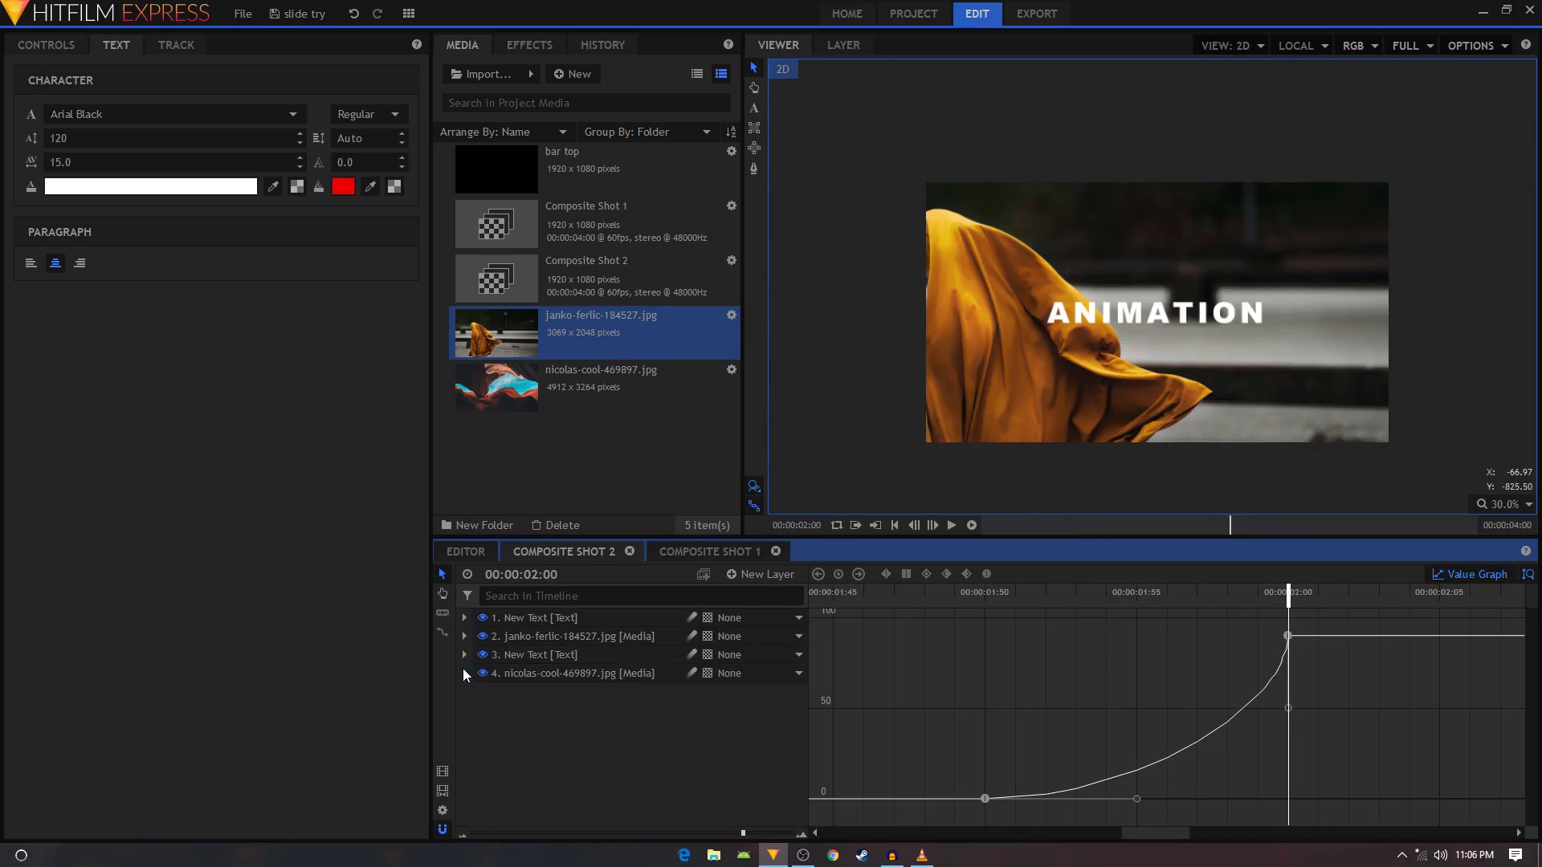
Copy the canyon photo's rotation keyframes
left_click(1444, 579)
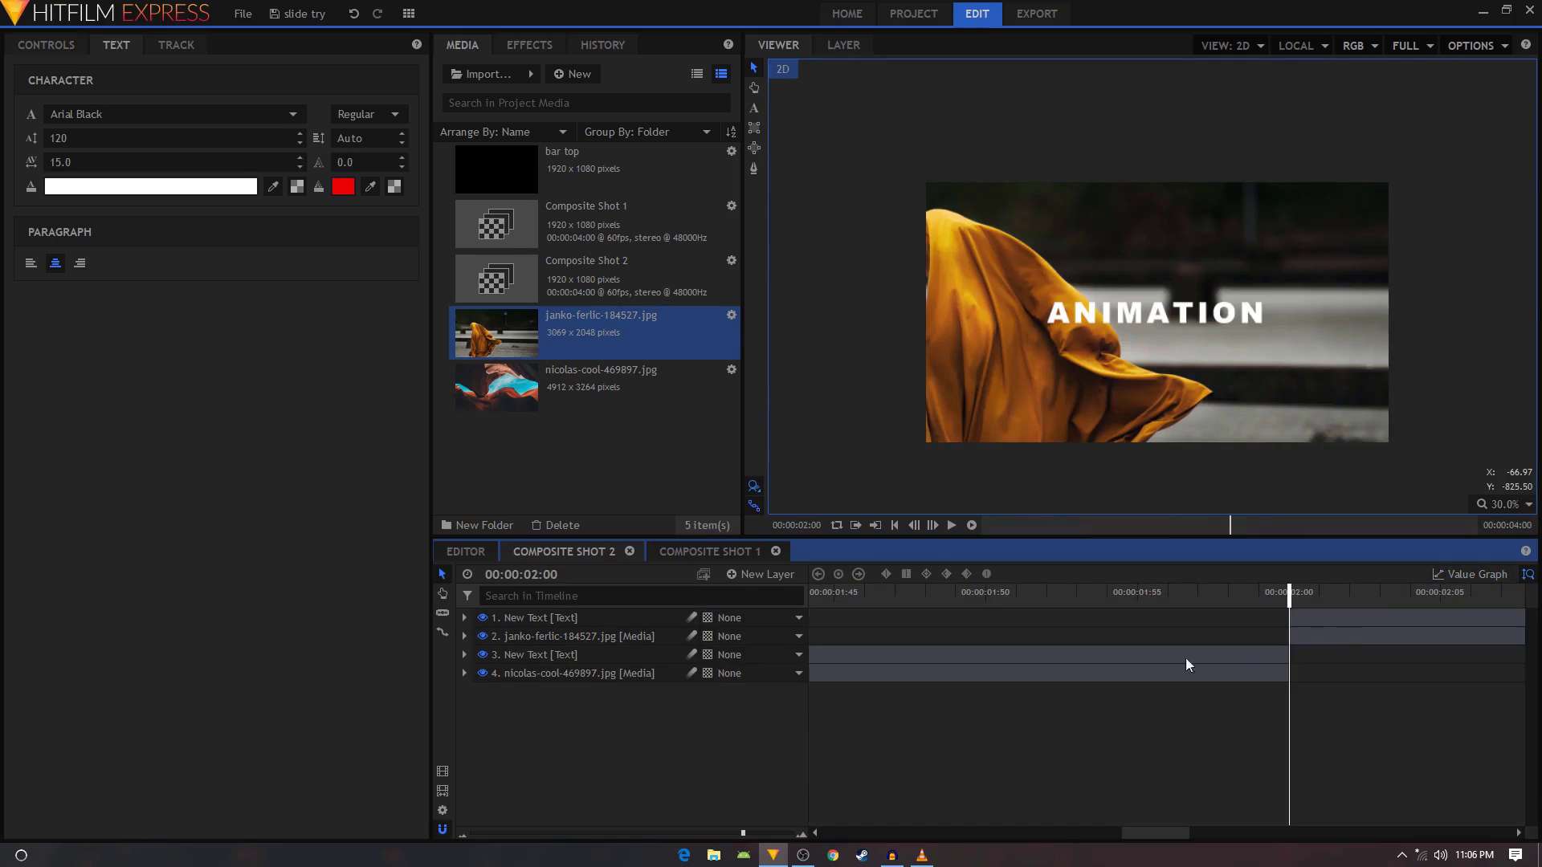
left_click(464, 673)
left_click(680, 820)
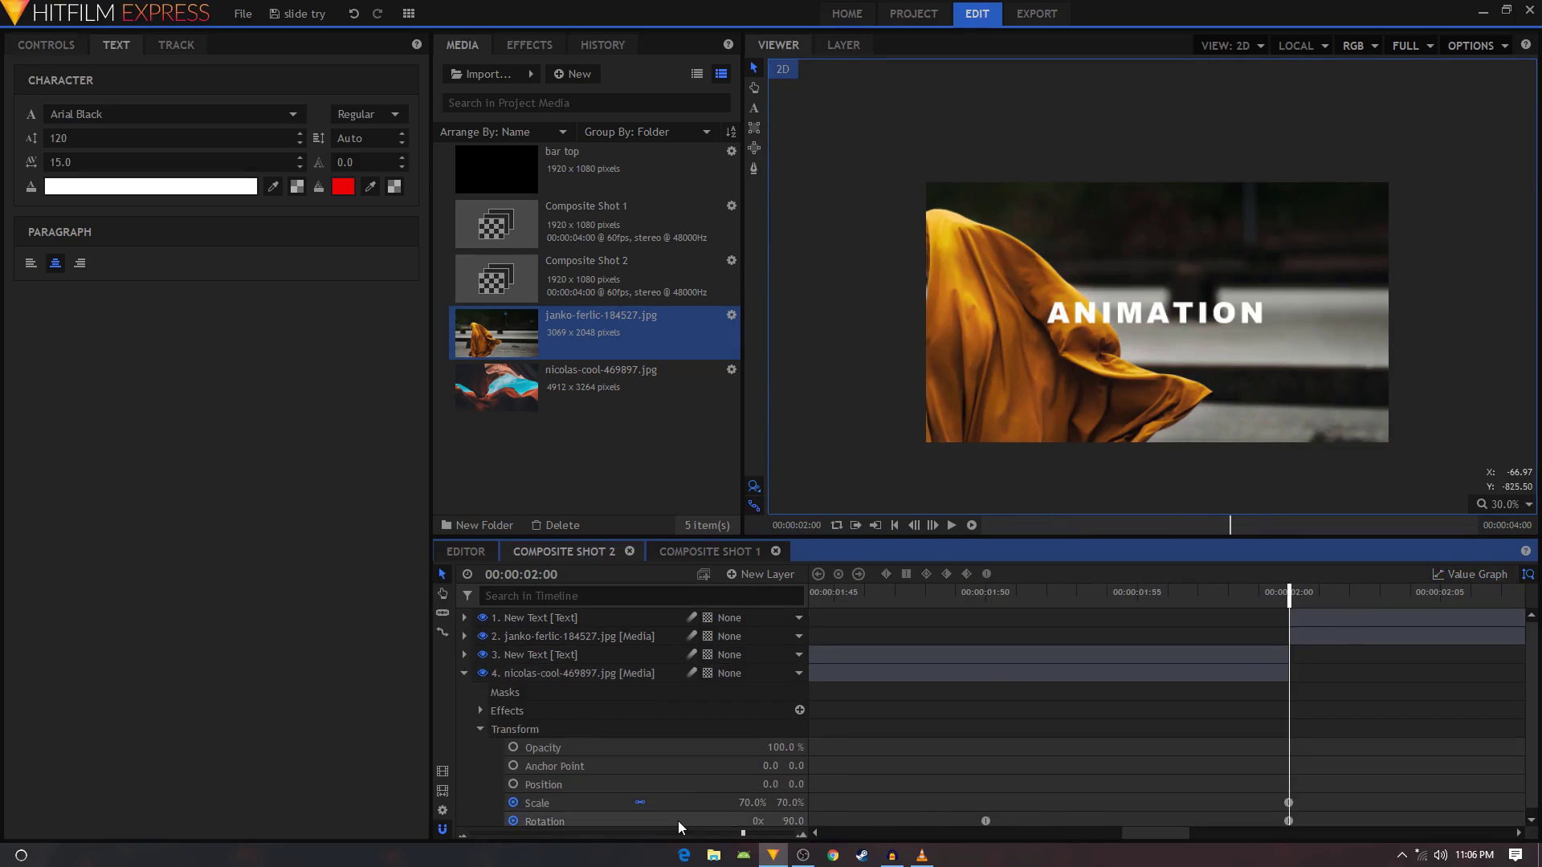
right_click(735, 817)
left_click(736, 742)
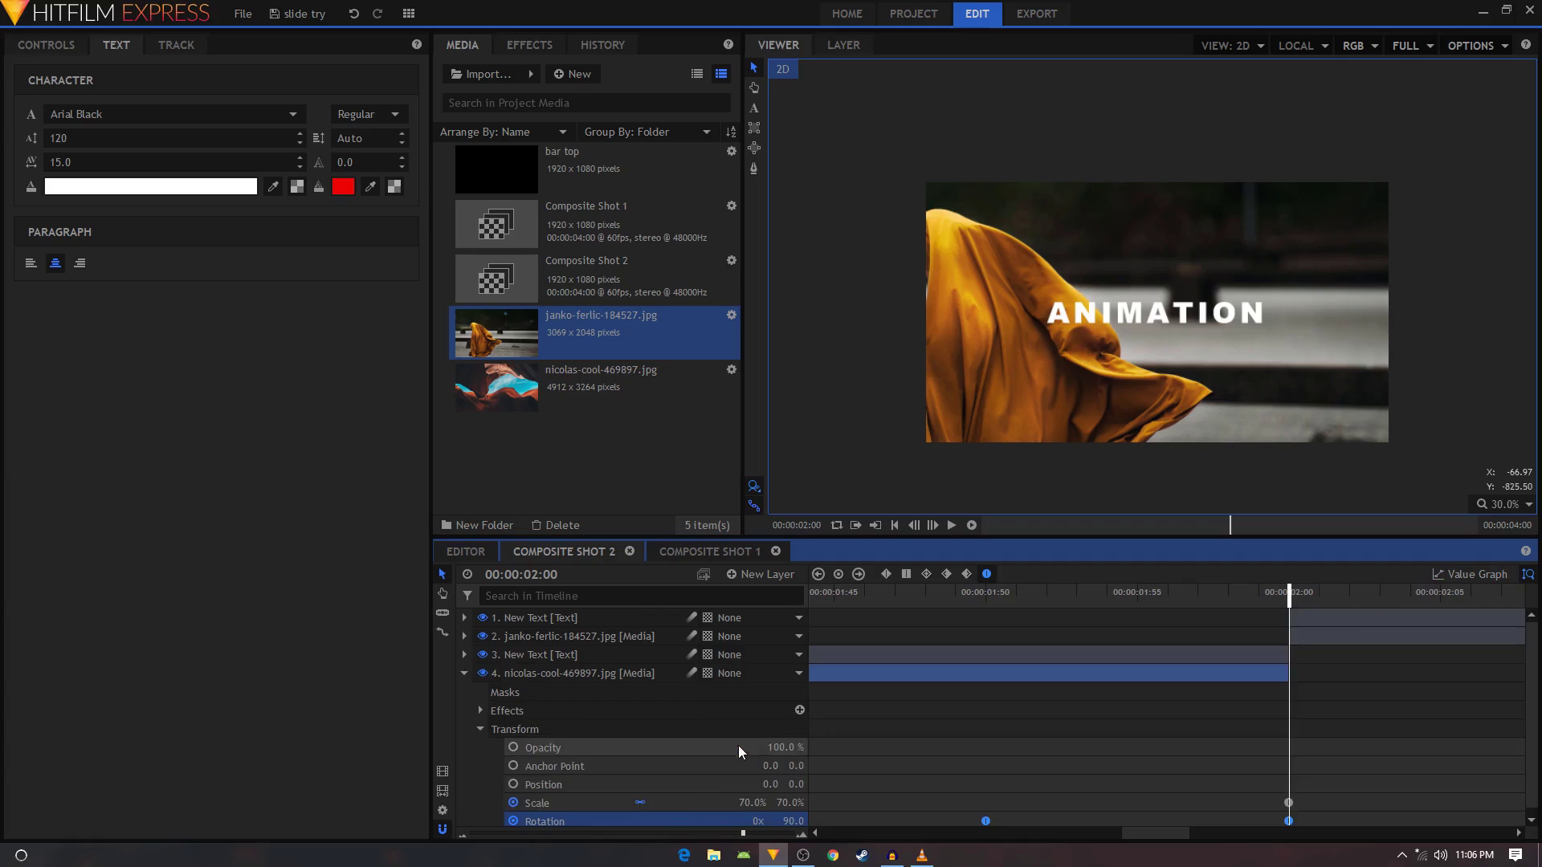
left_click(464, 673)
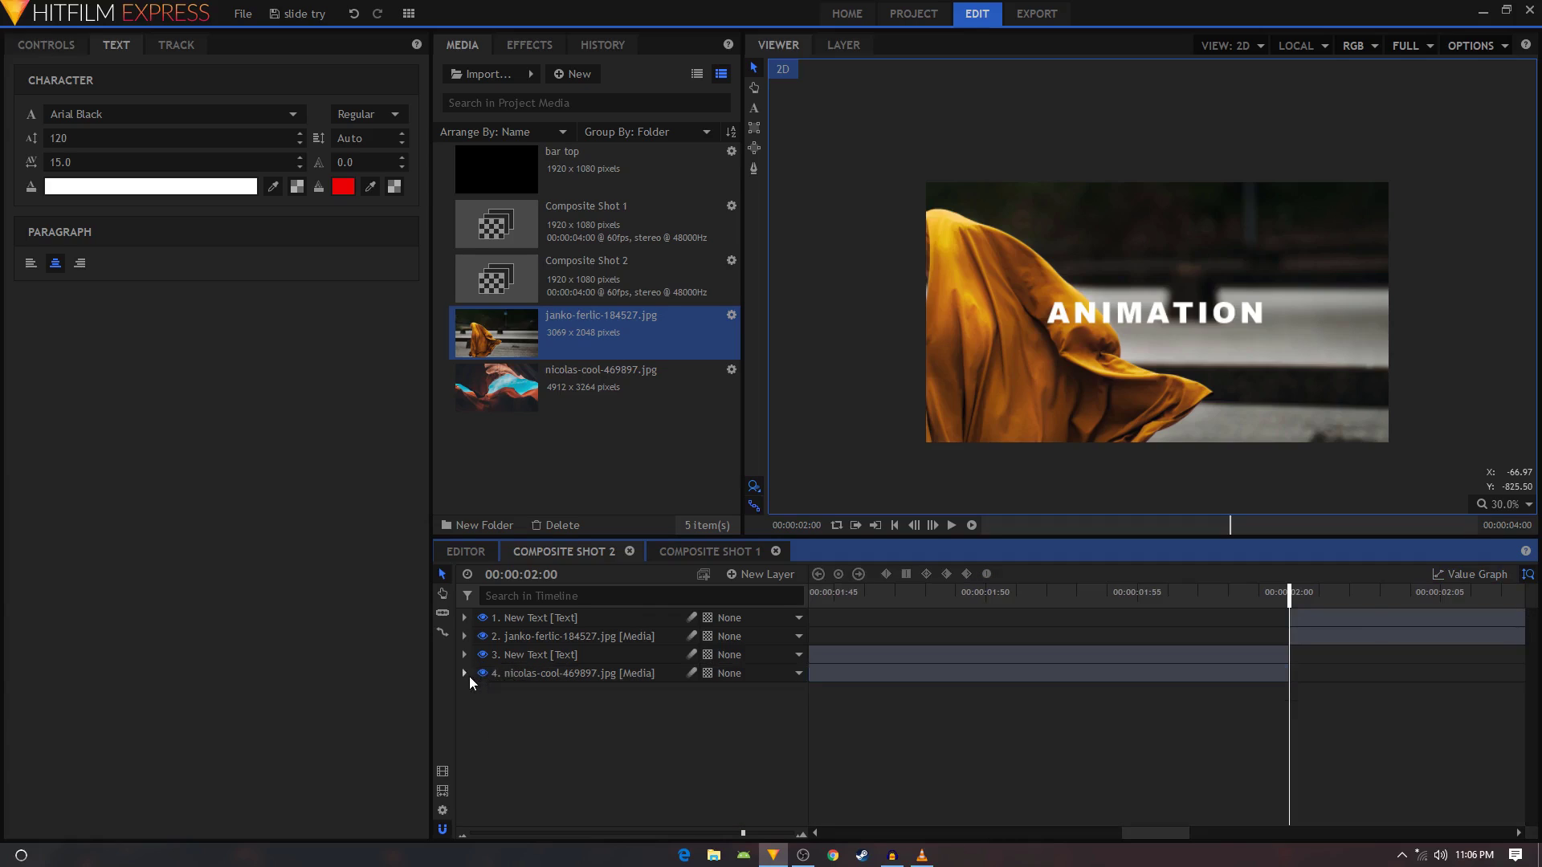
Paste the rotation keyframes onto the SIMPLE text and shift them so the 90° key lands at 2:00
left_click(527, 656)
left_click(466, 654)
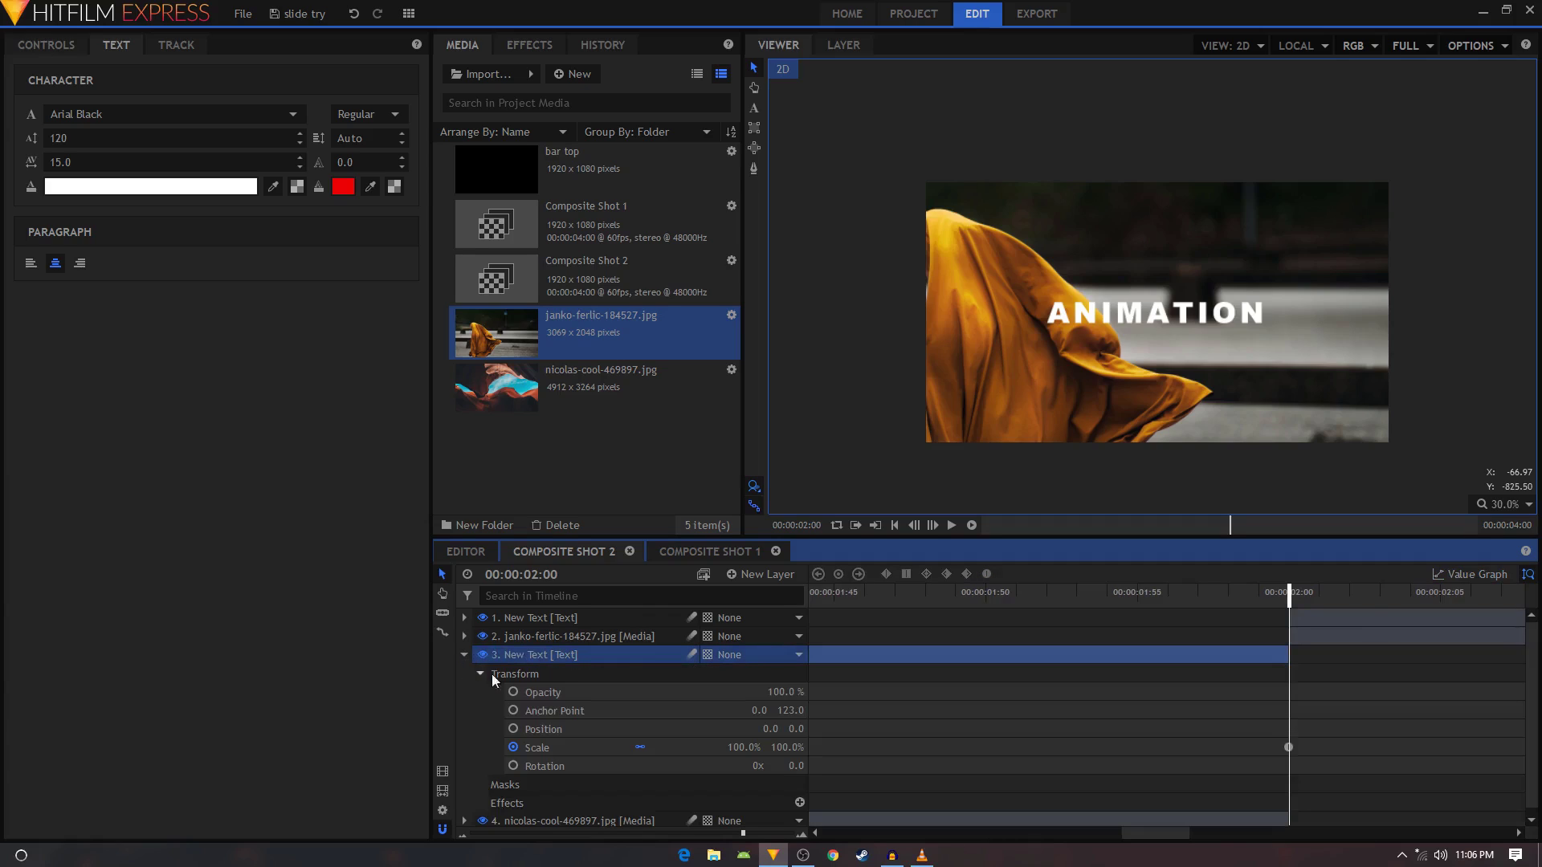
left_click(591, 748)
left_click(578, 764)
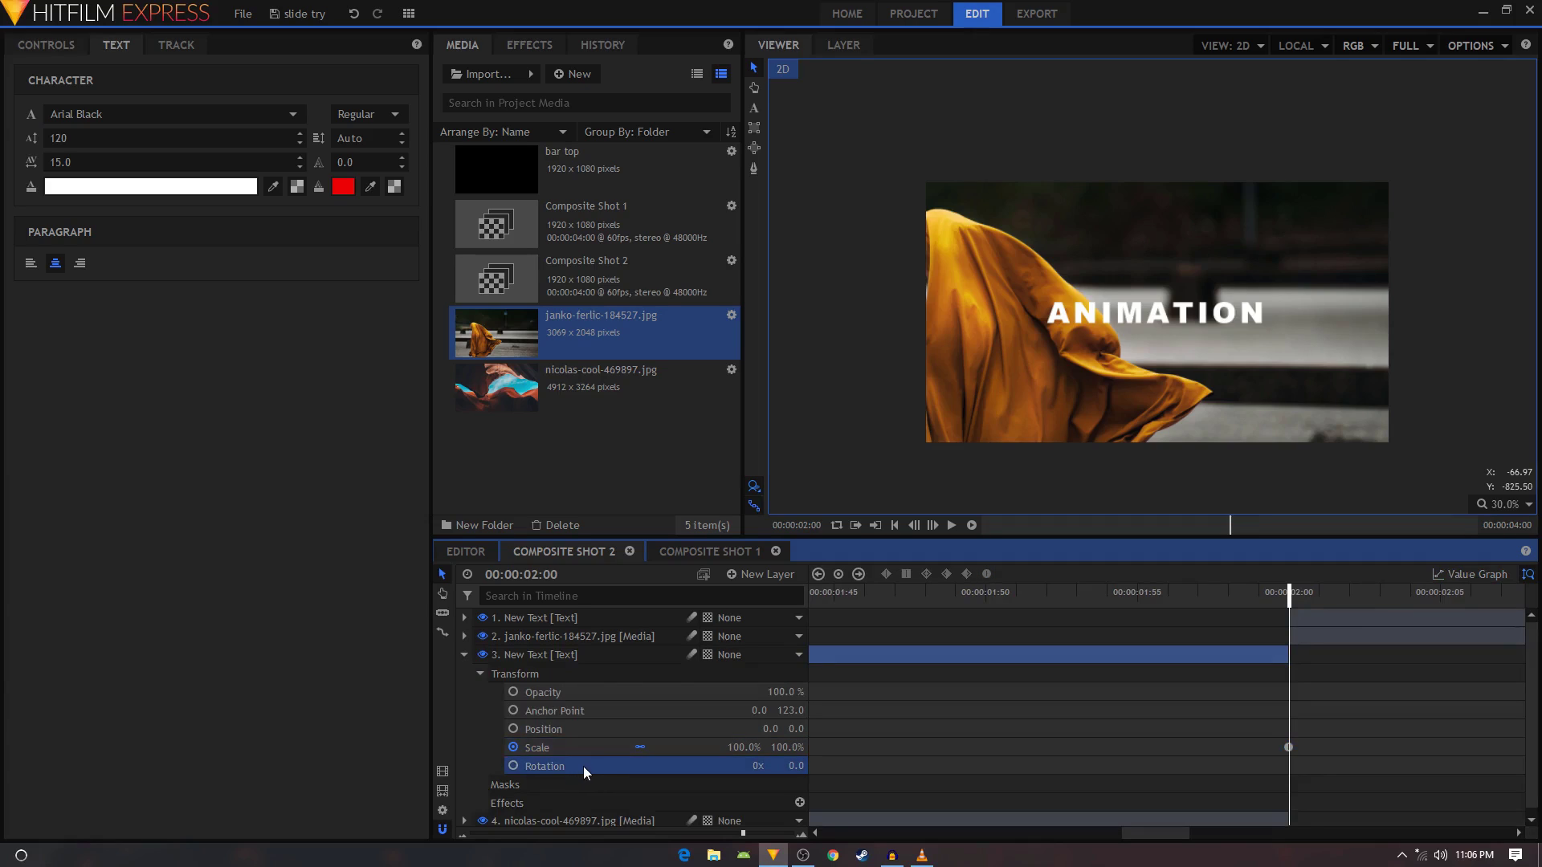
right_click(583, 766)
left_click(614, 712)
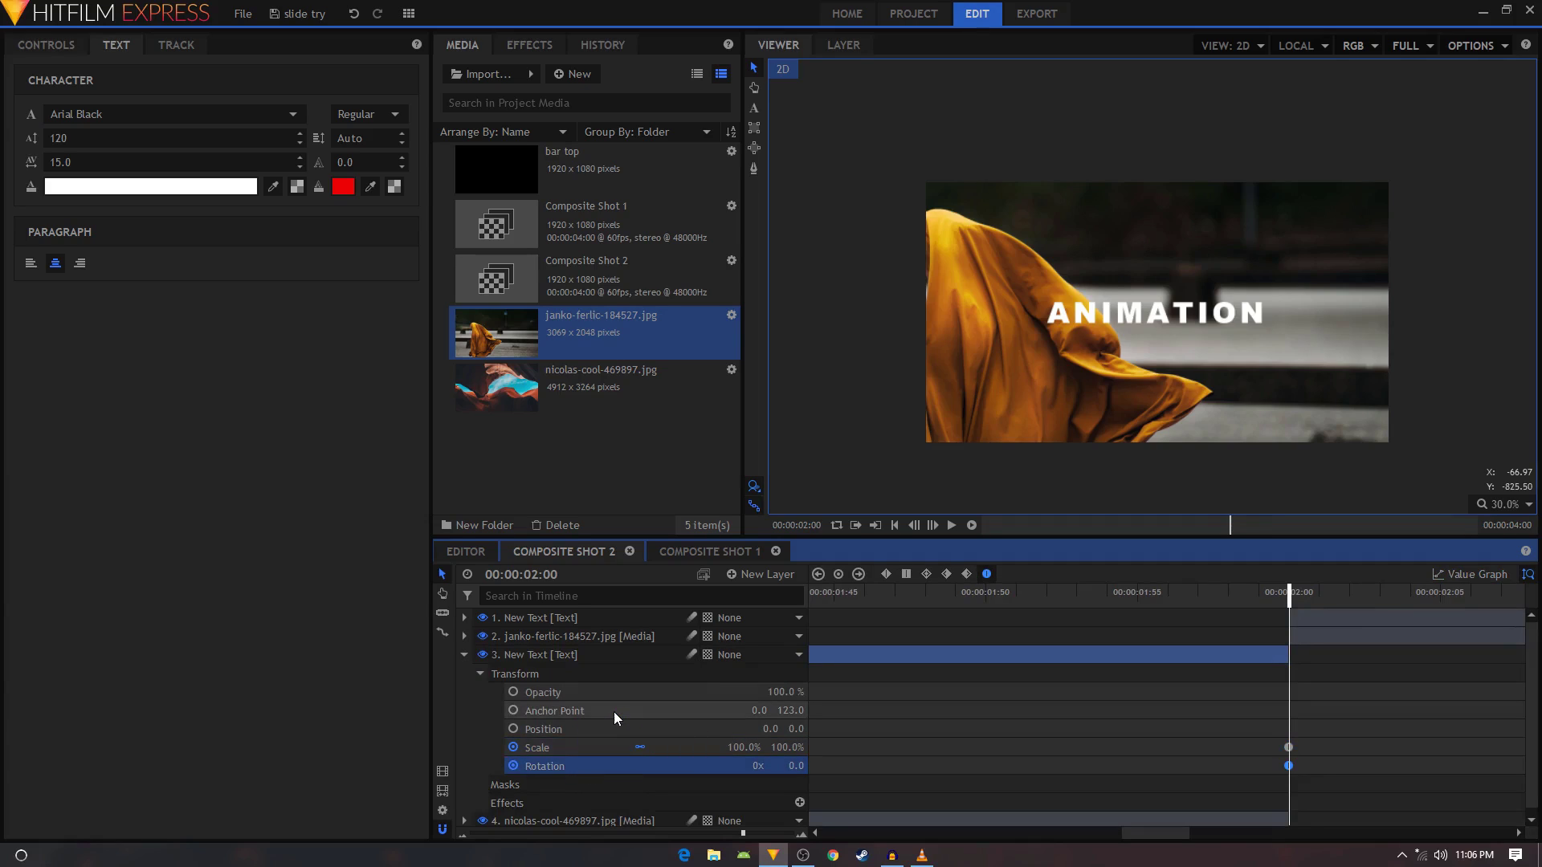
left_click_drag(743, 833, 670, 834)
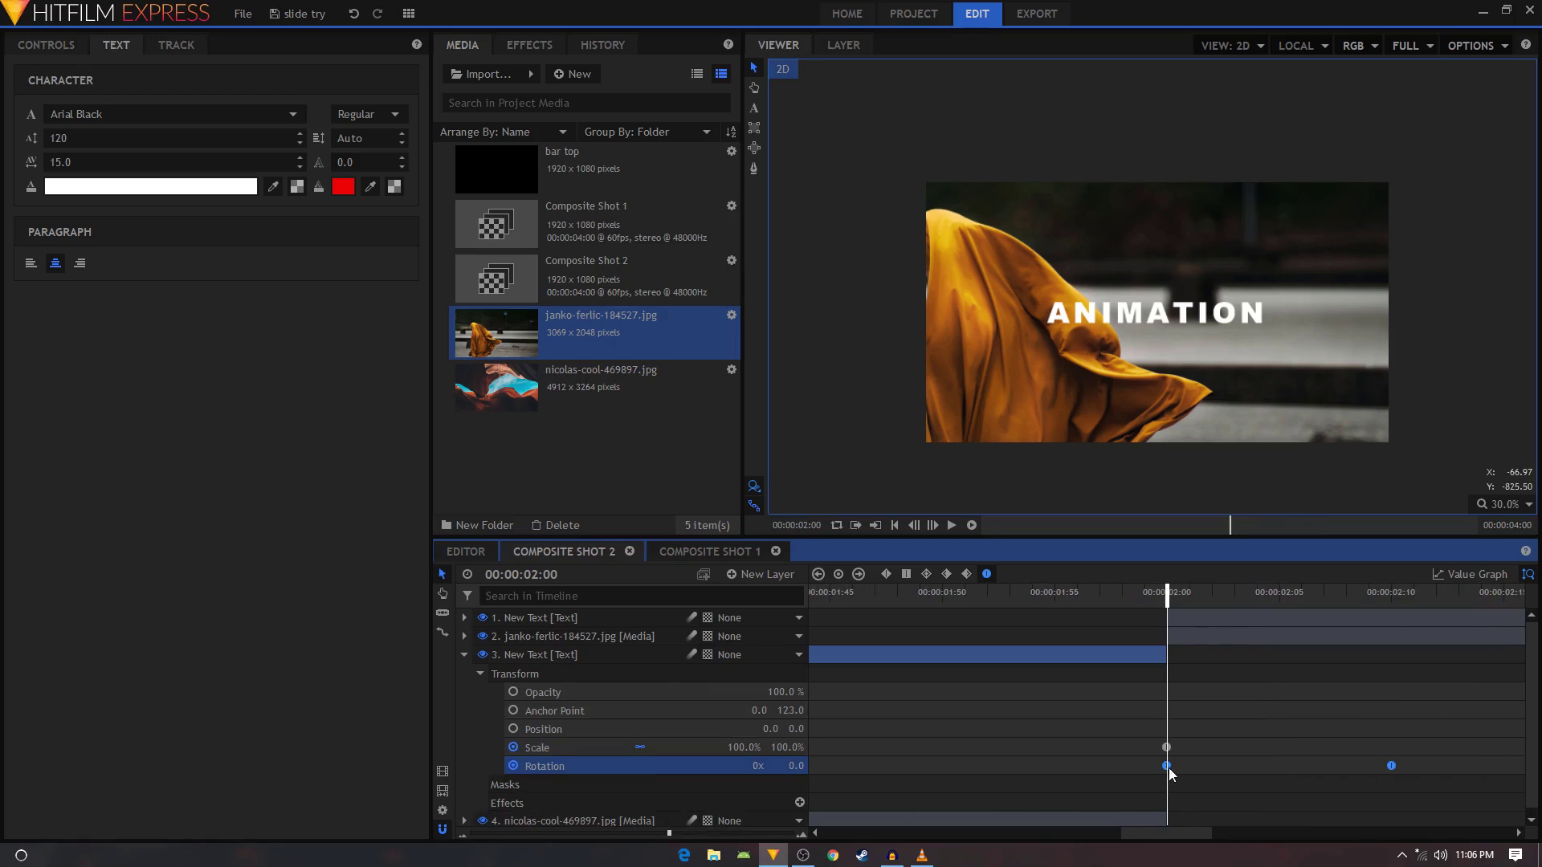
left_click_drag(1390, 767, 1169, 769)
left_click_drag(945, 615, 1144, 652)
Key the cloth photo's Rotation at -90° at 2:00 and 0° at 2:10
left_click(464, 654)
left_click(476, 635)
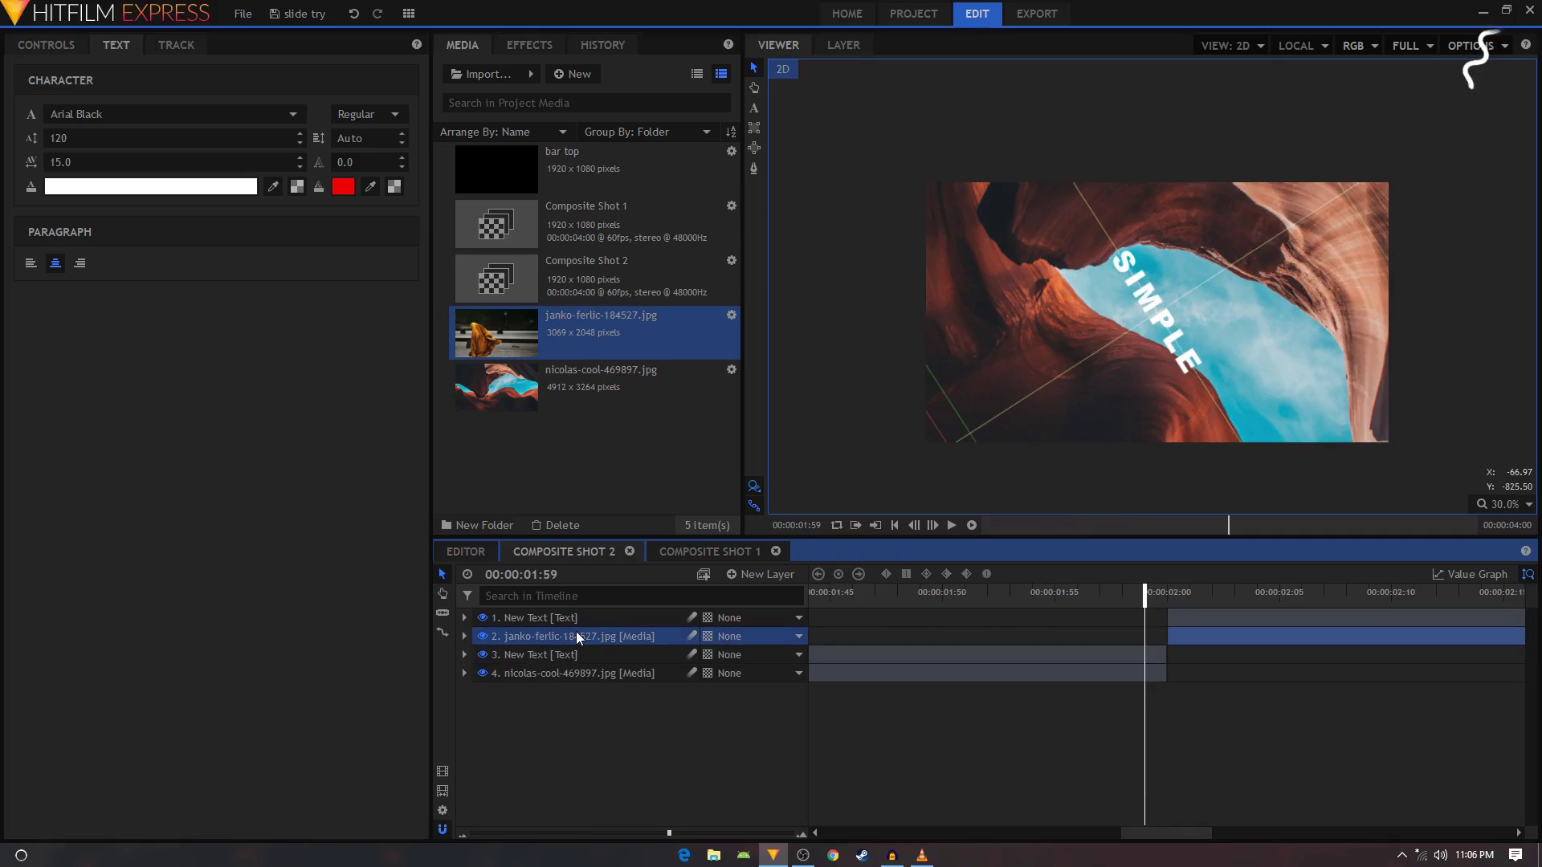
left_click(464, 636)
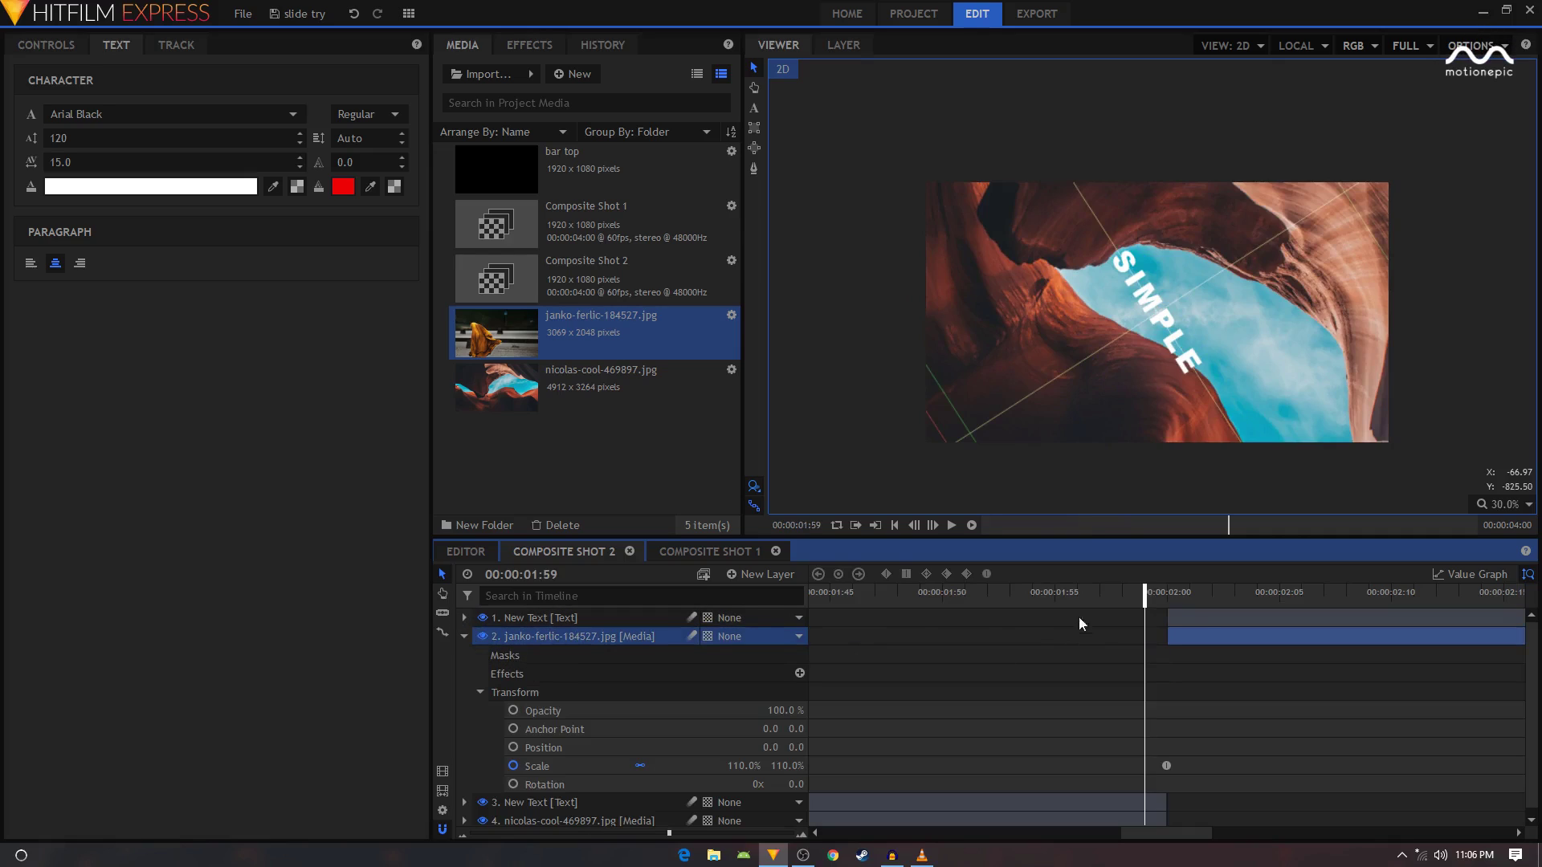
left_click(1167, 595)
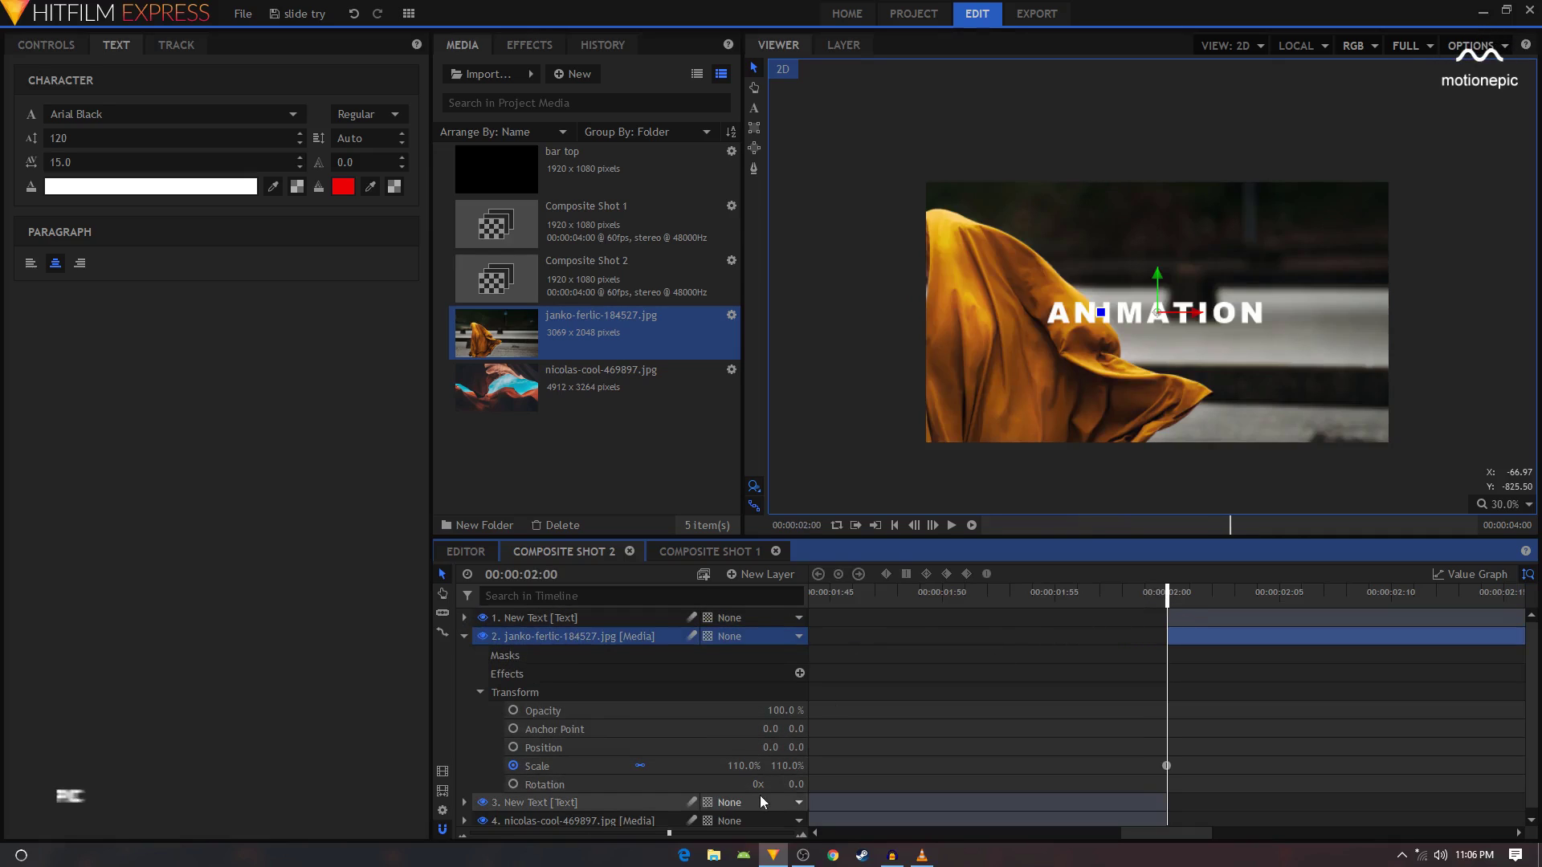
left_click(514, 784)
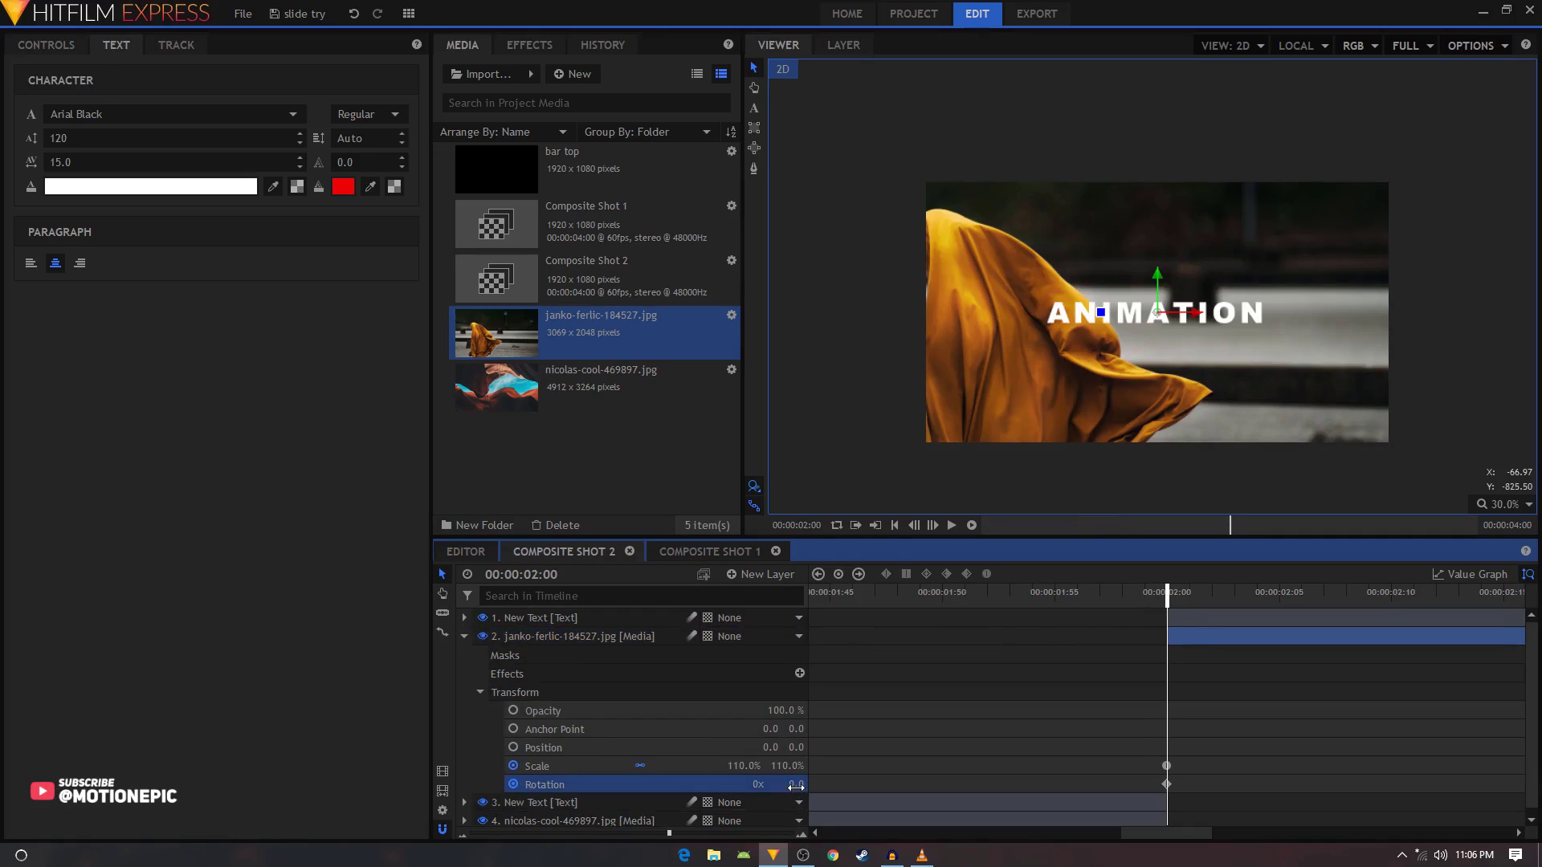
type("-90")
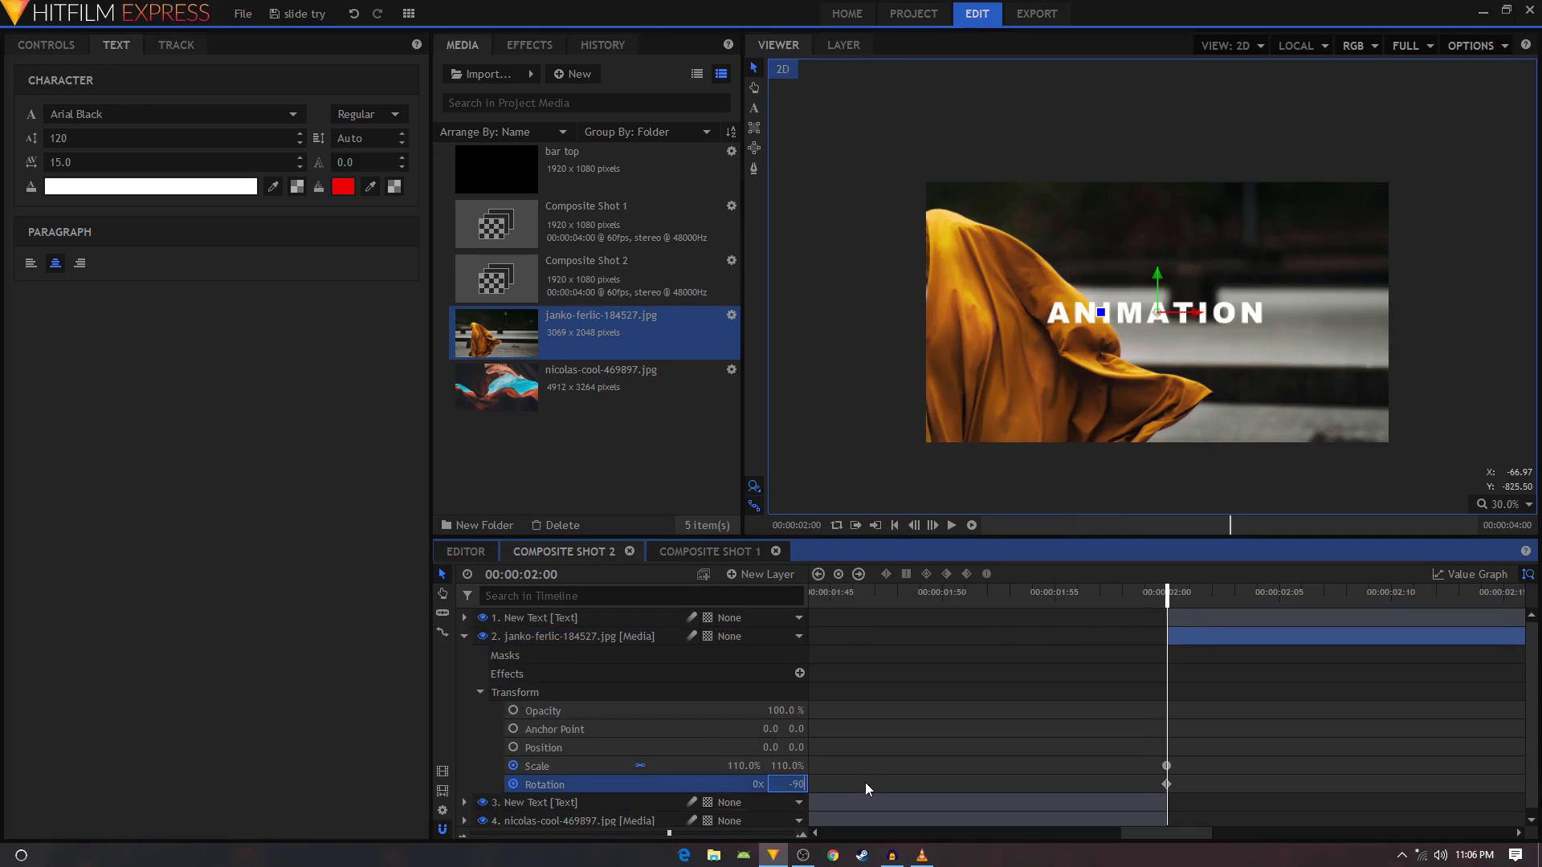
key("Return")
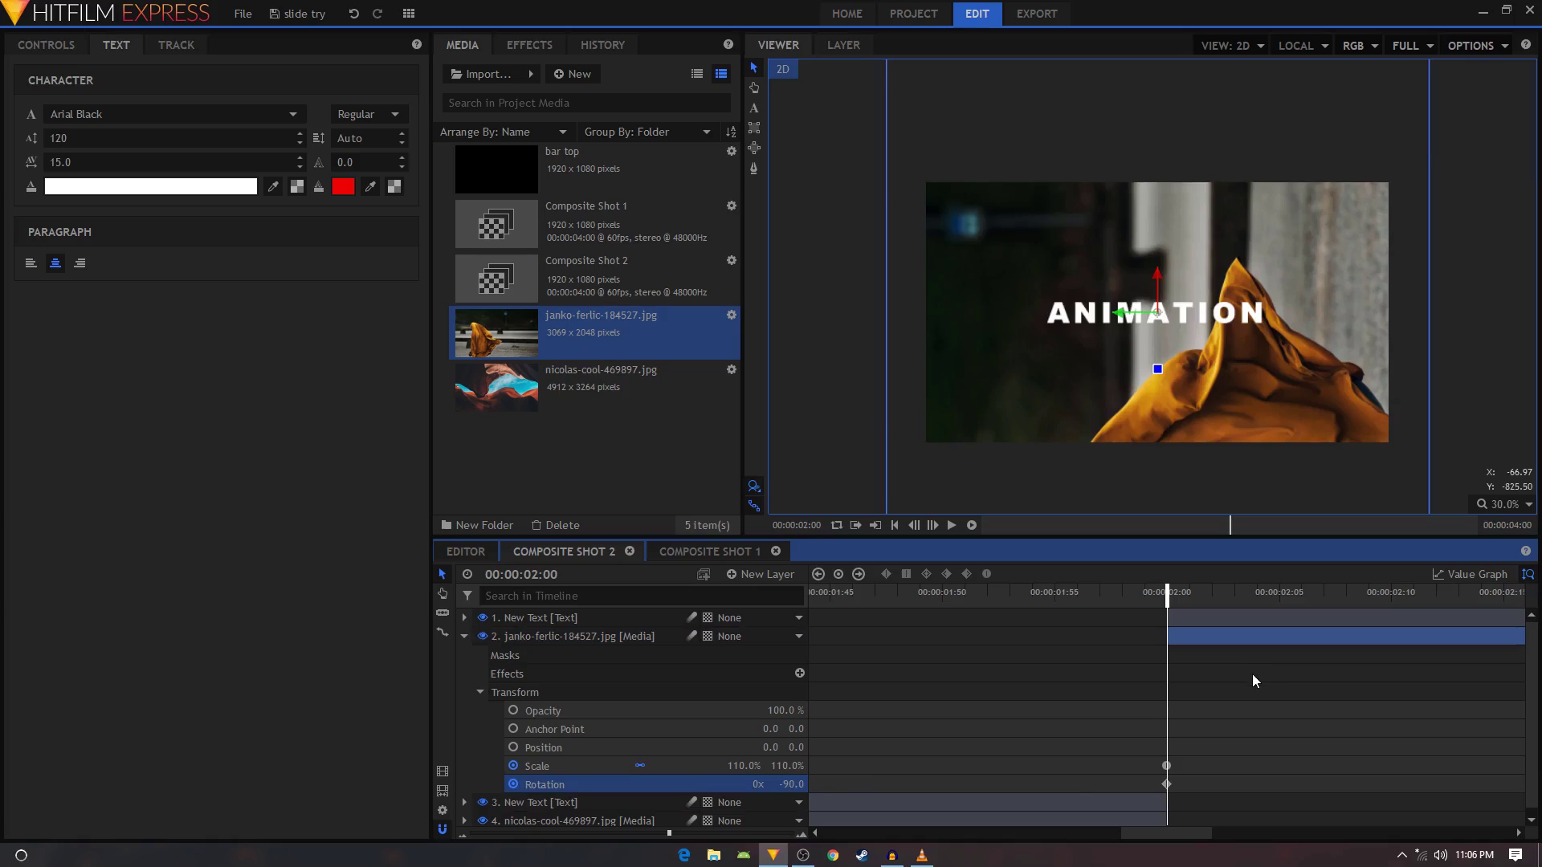
key("shift+Right")
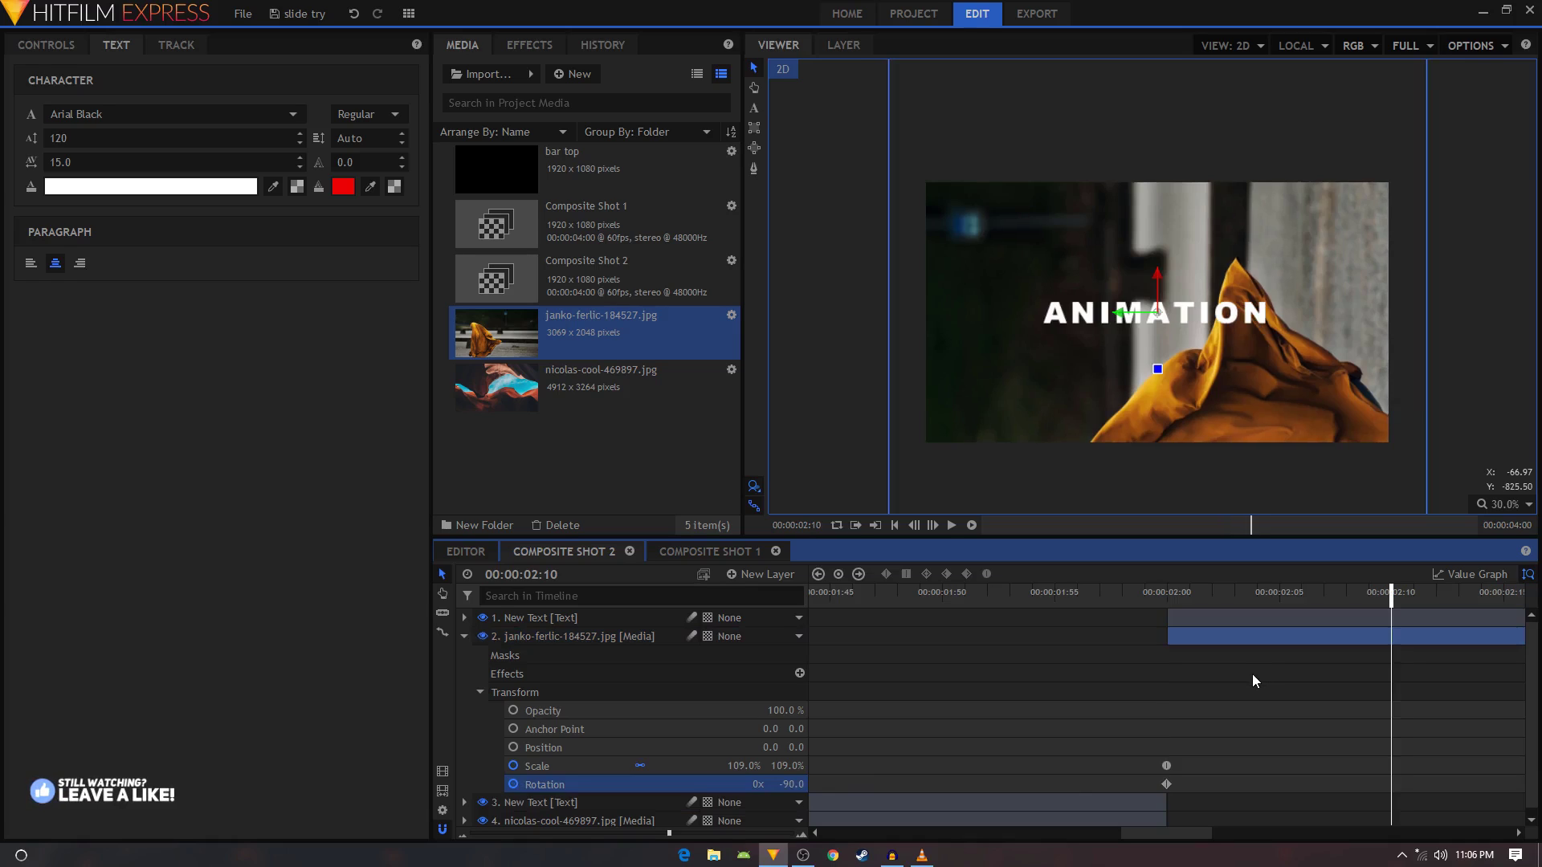
left_click(787, 785)
type("0")
key("Return")
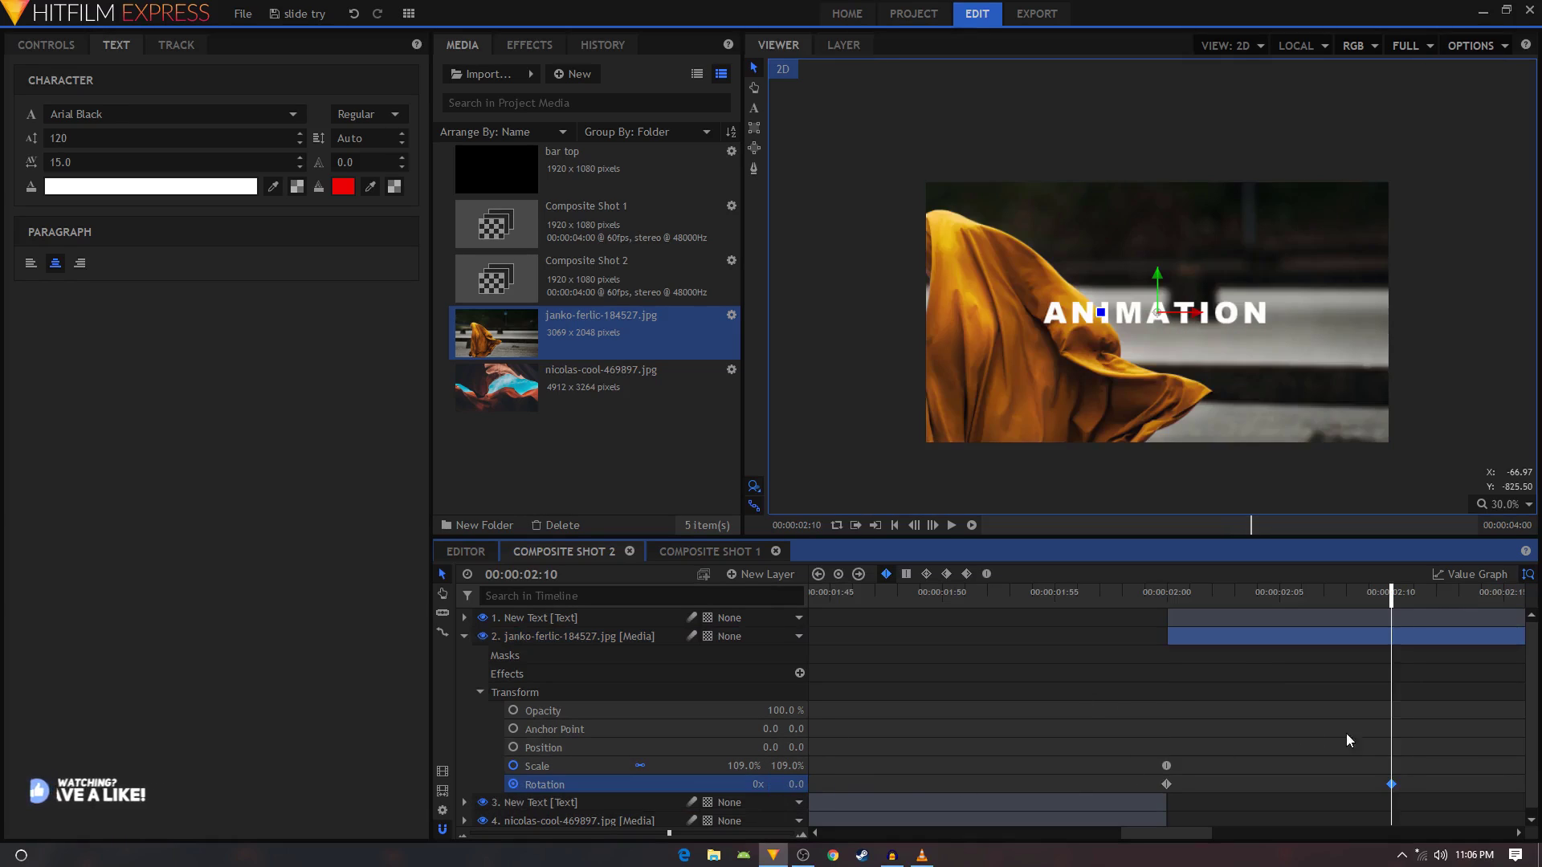
Reshape the cloth photo's rotation curve in Value Graph for a steep ease
left_click_drag(1410, 786, 1140, 792)
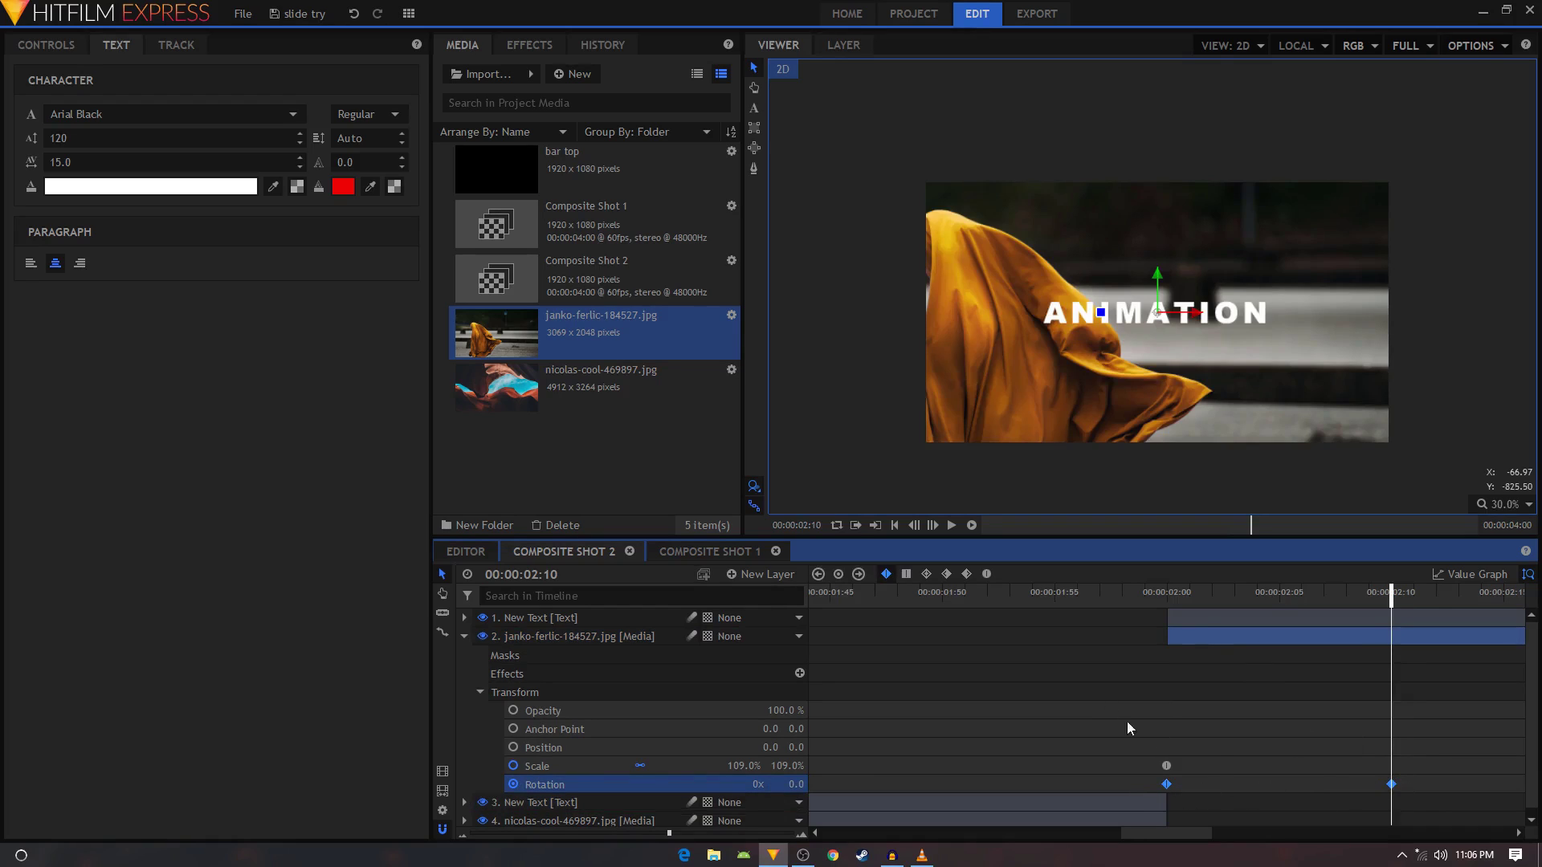
left_click(1450, 574)
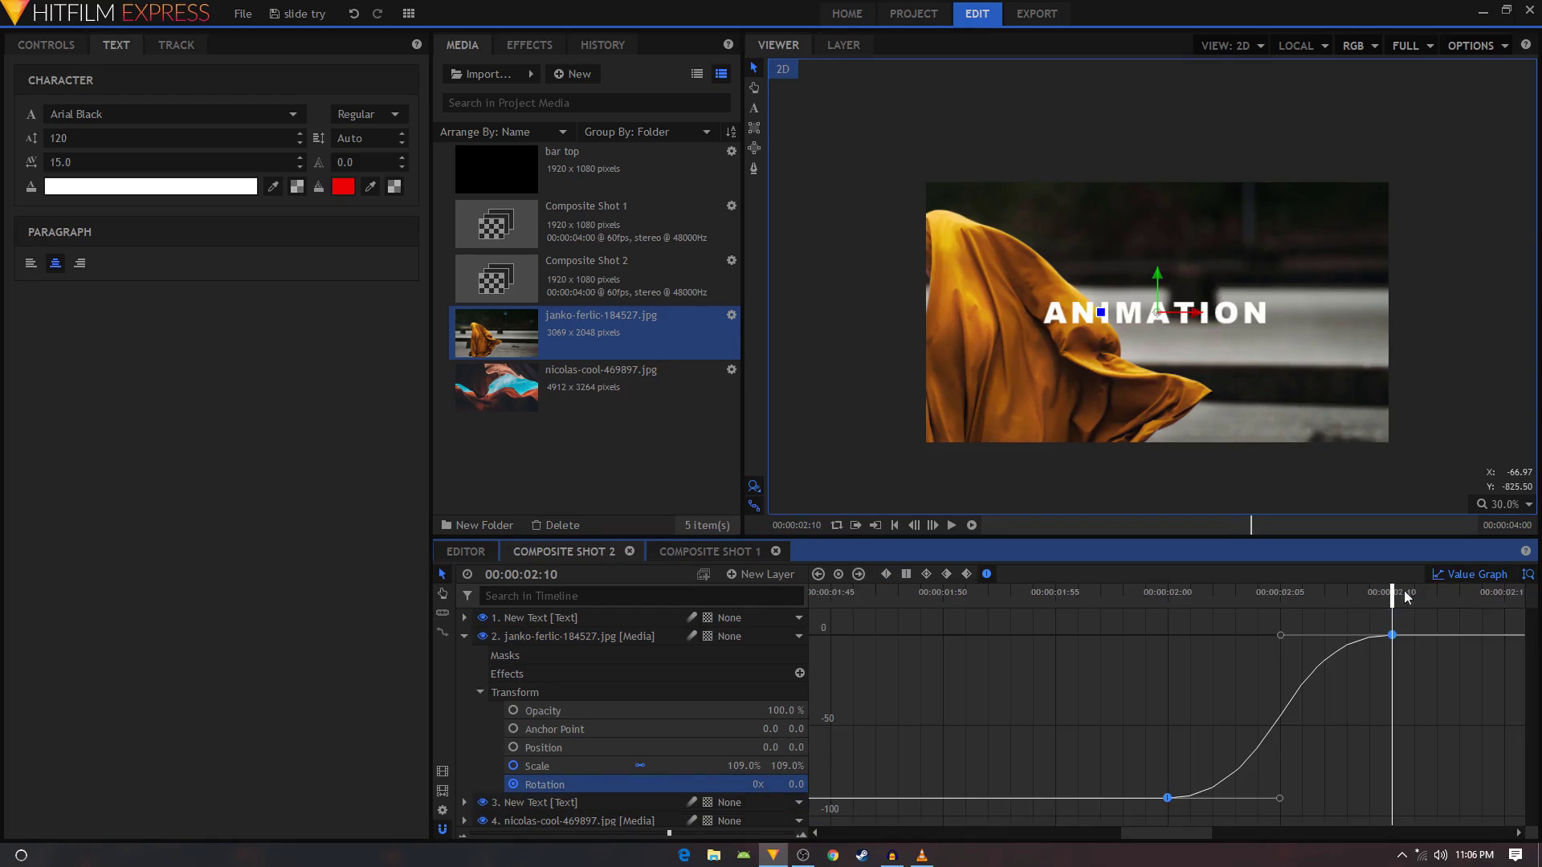
left_click_drag(1280, 798, 1155, 726)
left_click_drag(1124, 602, 1251, 617)
Copy the cloth photo's Rotation keyframes
left_click(1439, 575)
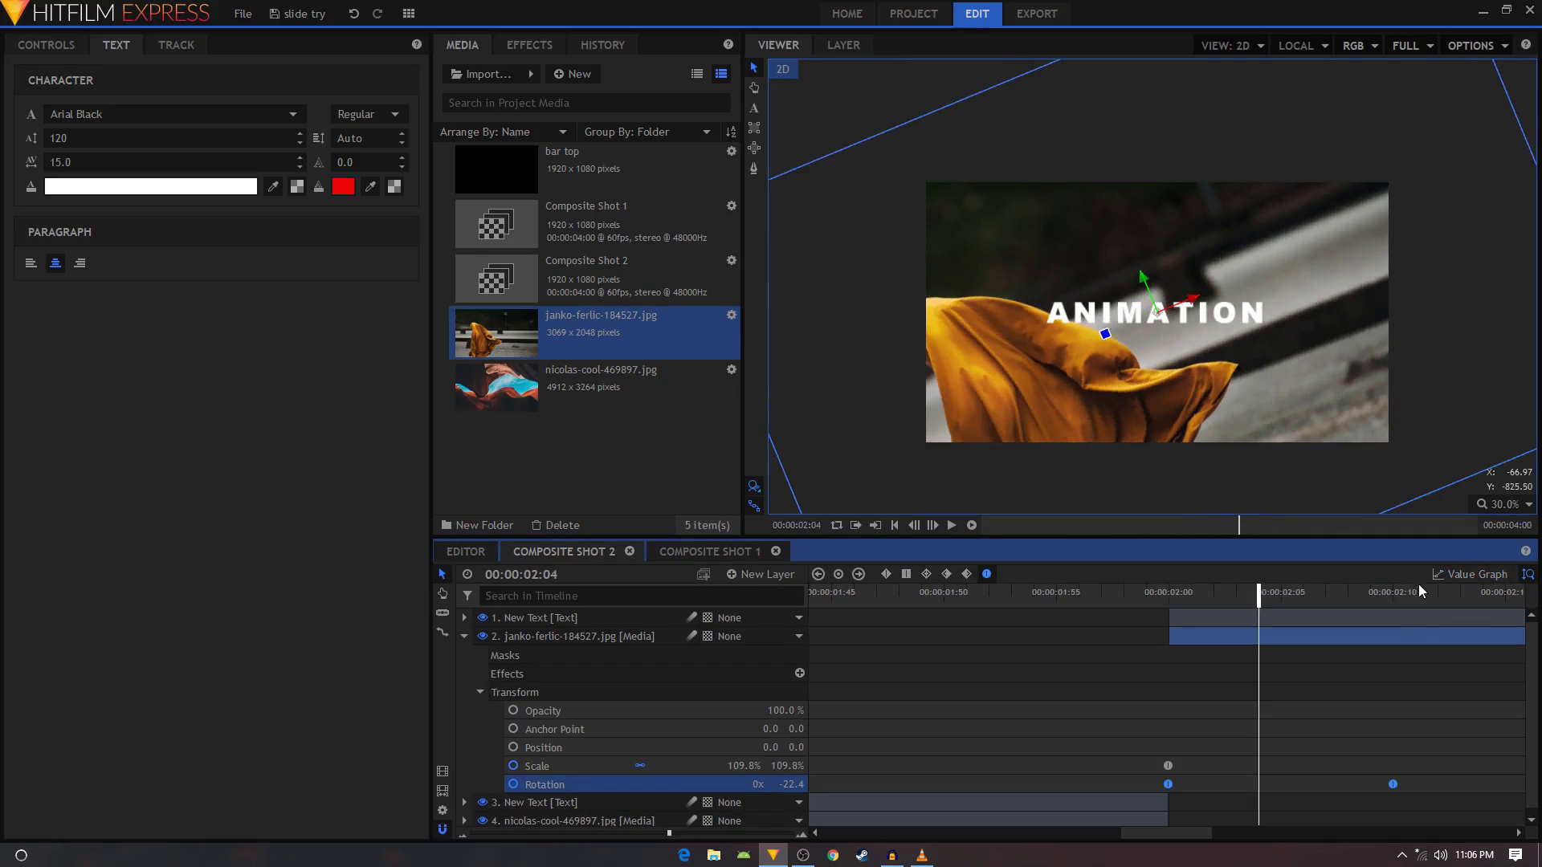
right_click(1168, 785)
left_click(1204, 685)
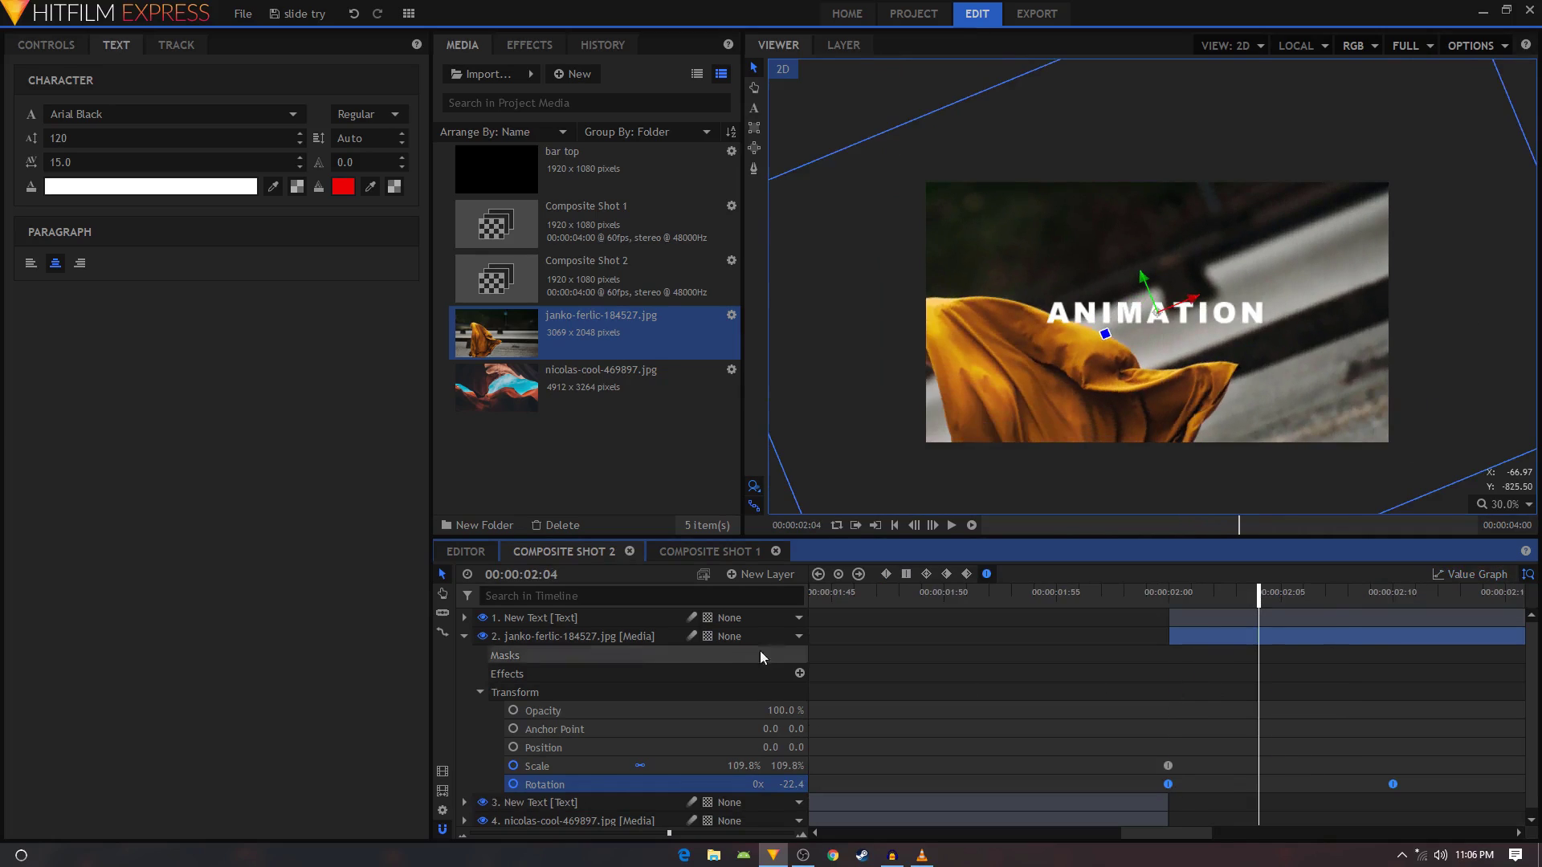
left_click(464, 637)
Paste the -90°-to-0° rotation keys onto the ANIMATION text and align them with the photo's spin
left_click(464, 618)
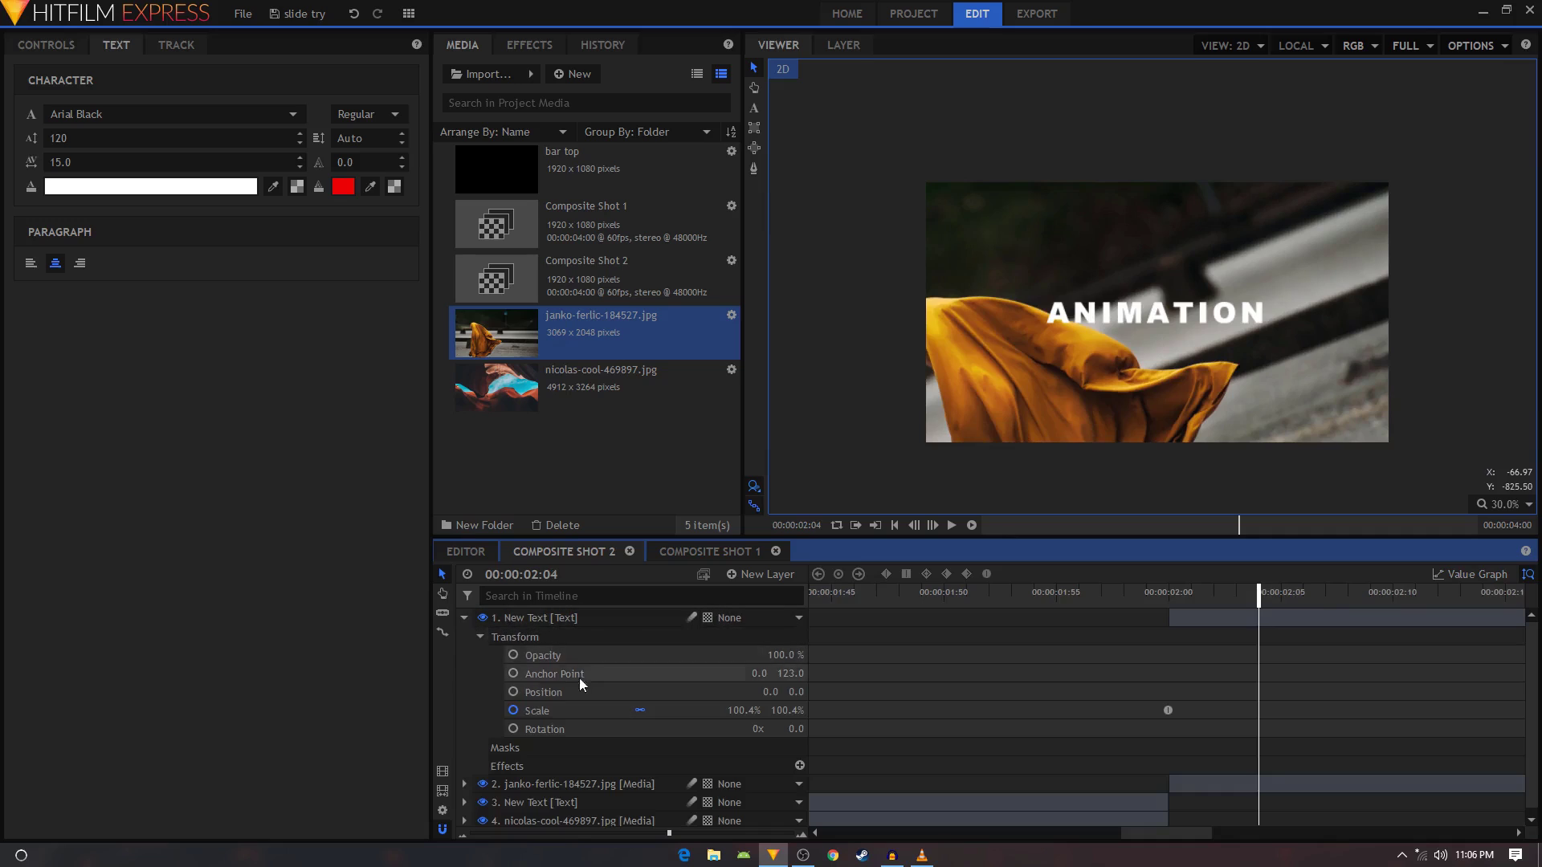
left_click(559, 730)
right_click(559, 729)
left_click(605, 782)
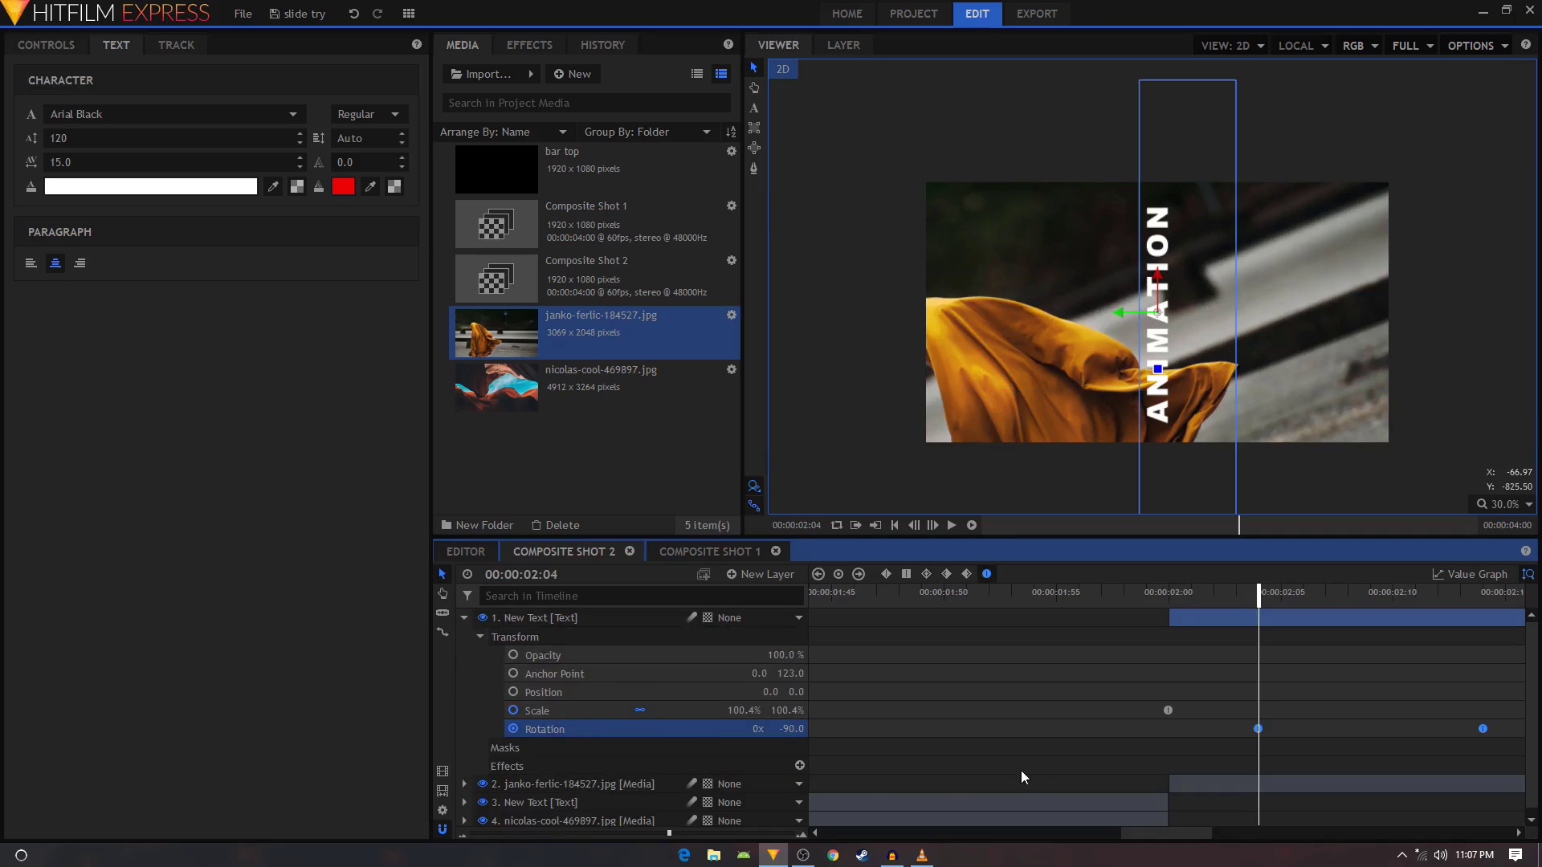
left_click_drag(1258, 730, 1168, 729)
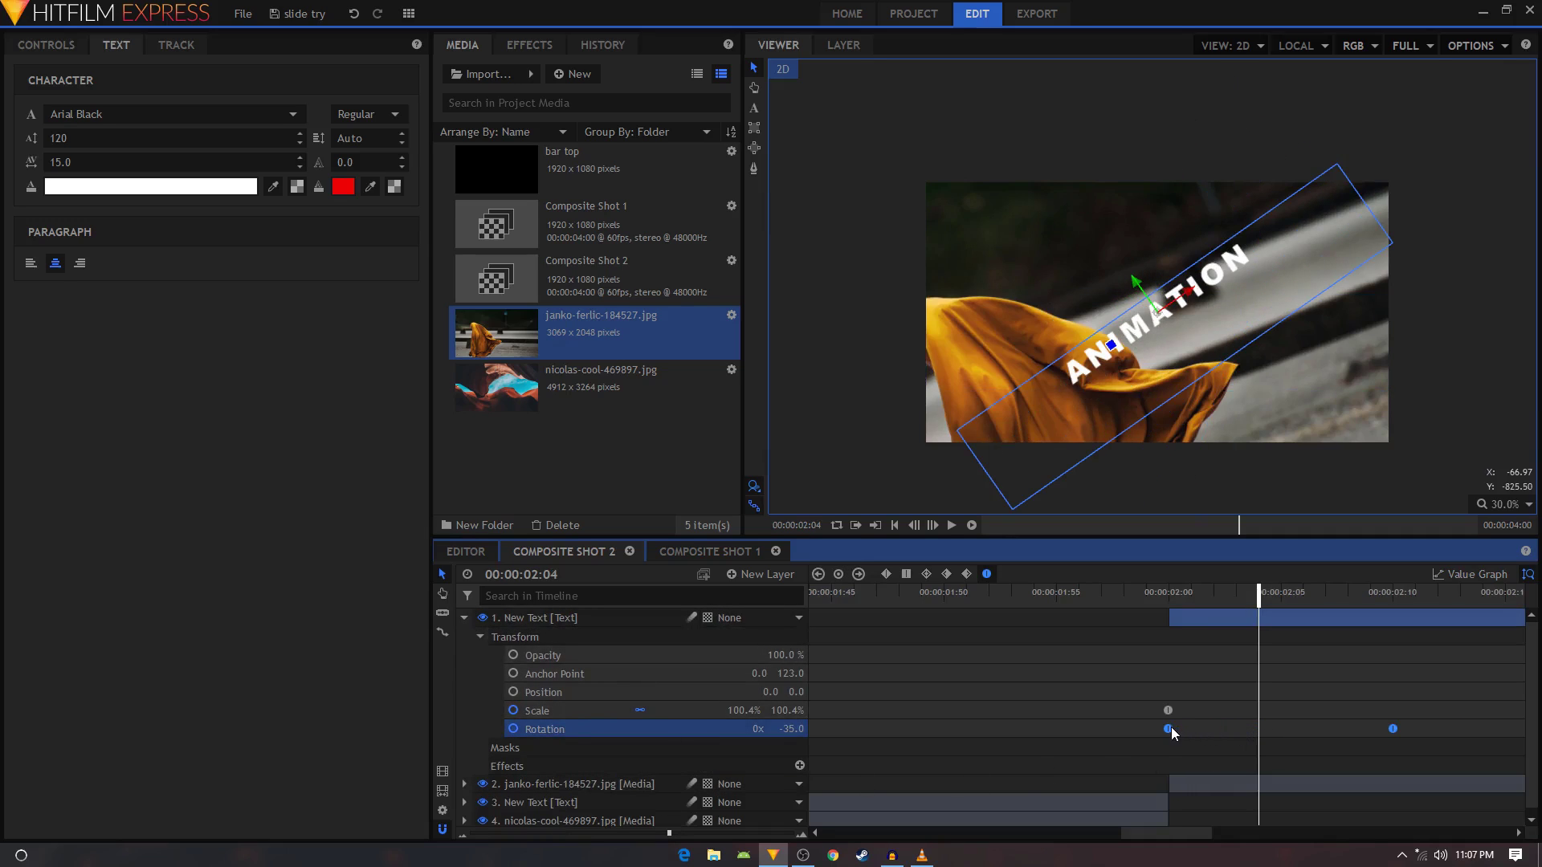
left_click(464, 618)
Play back the spinning transition and the earlier slideshow with the timeline zoomed out
left_click(860, 614)
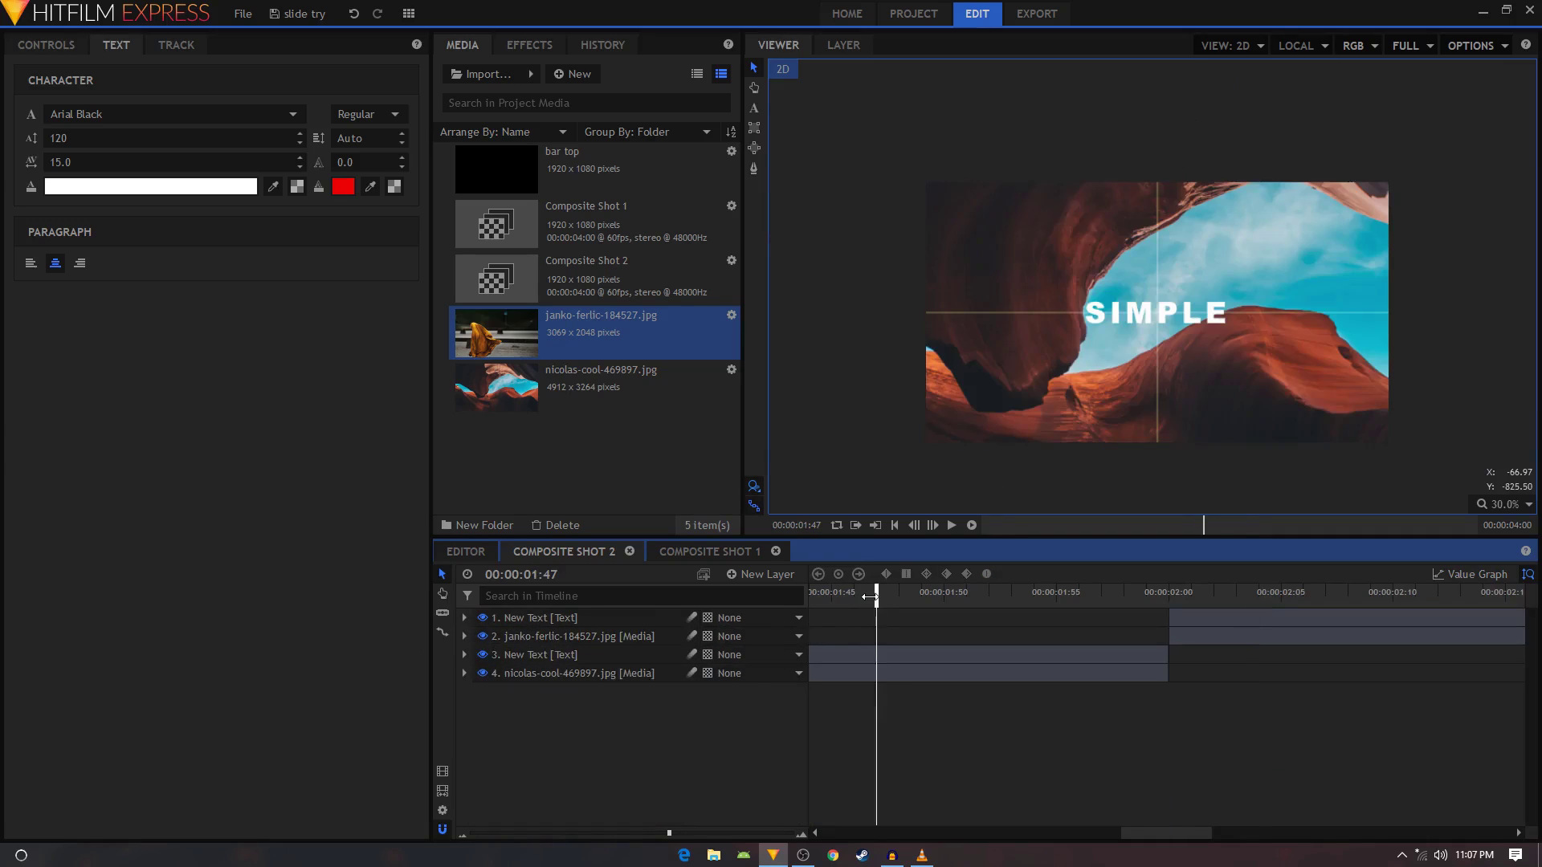
key("space")
left_click_drag(596, 833, 485, 834)
left_click(858, 602)
key("space")
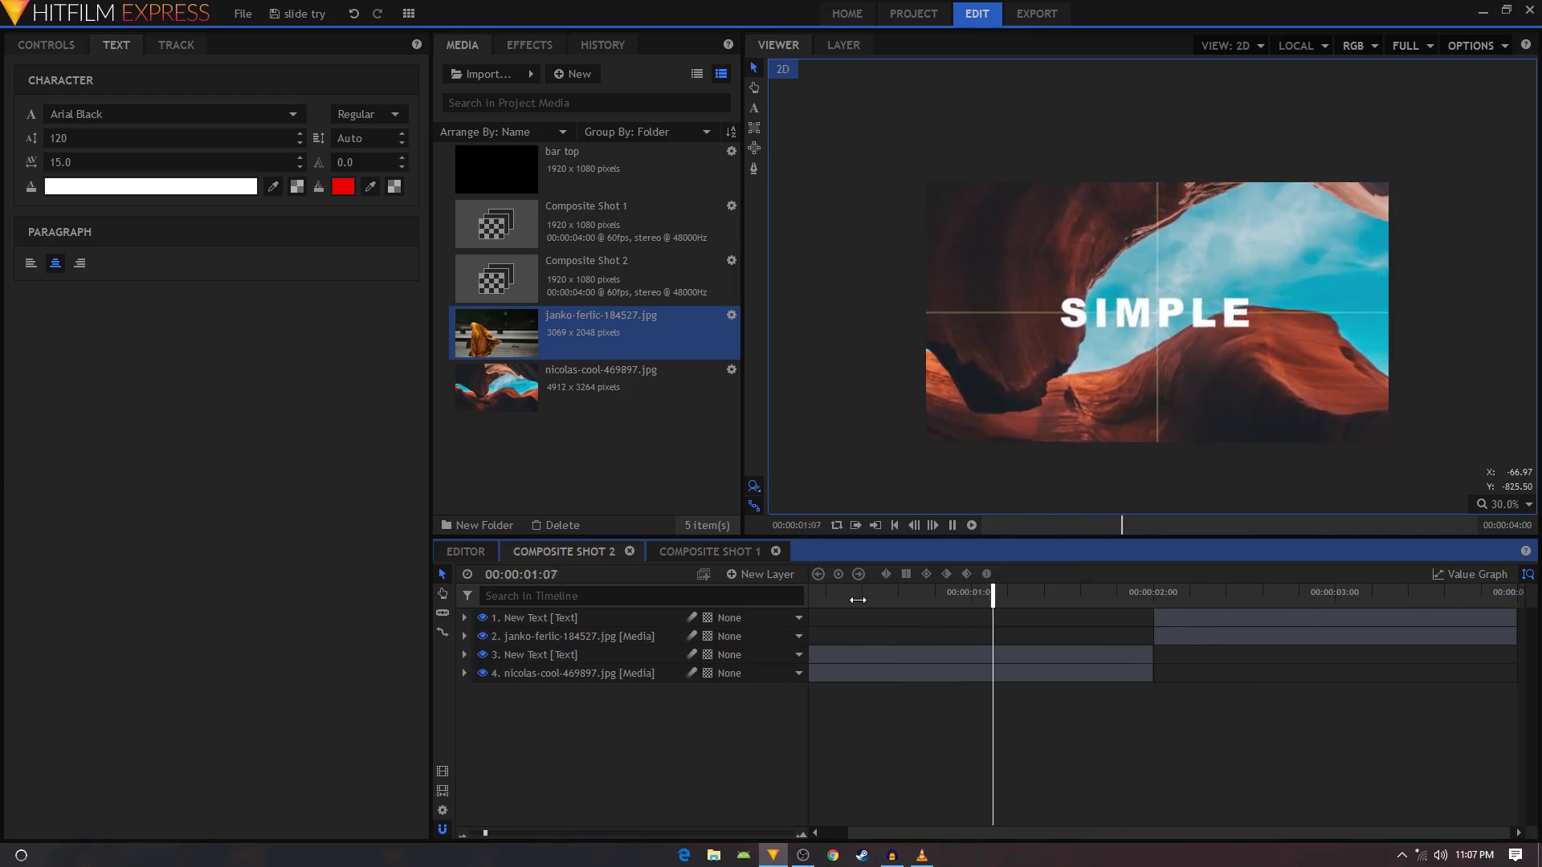
key("space")
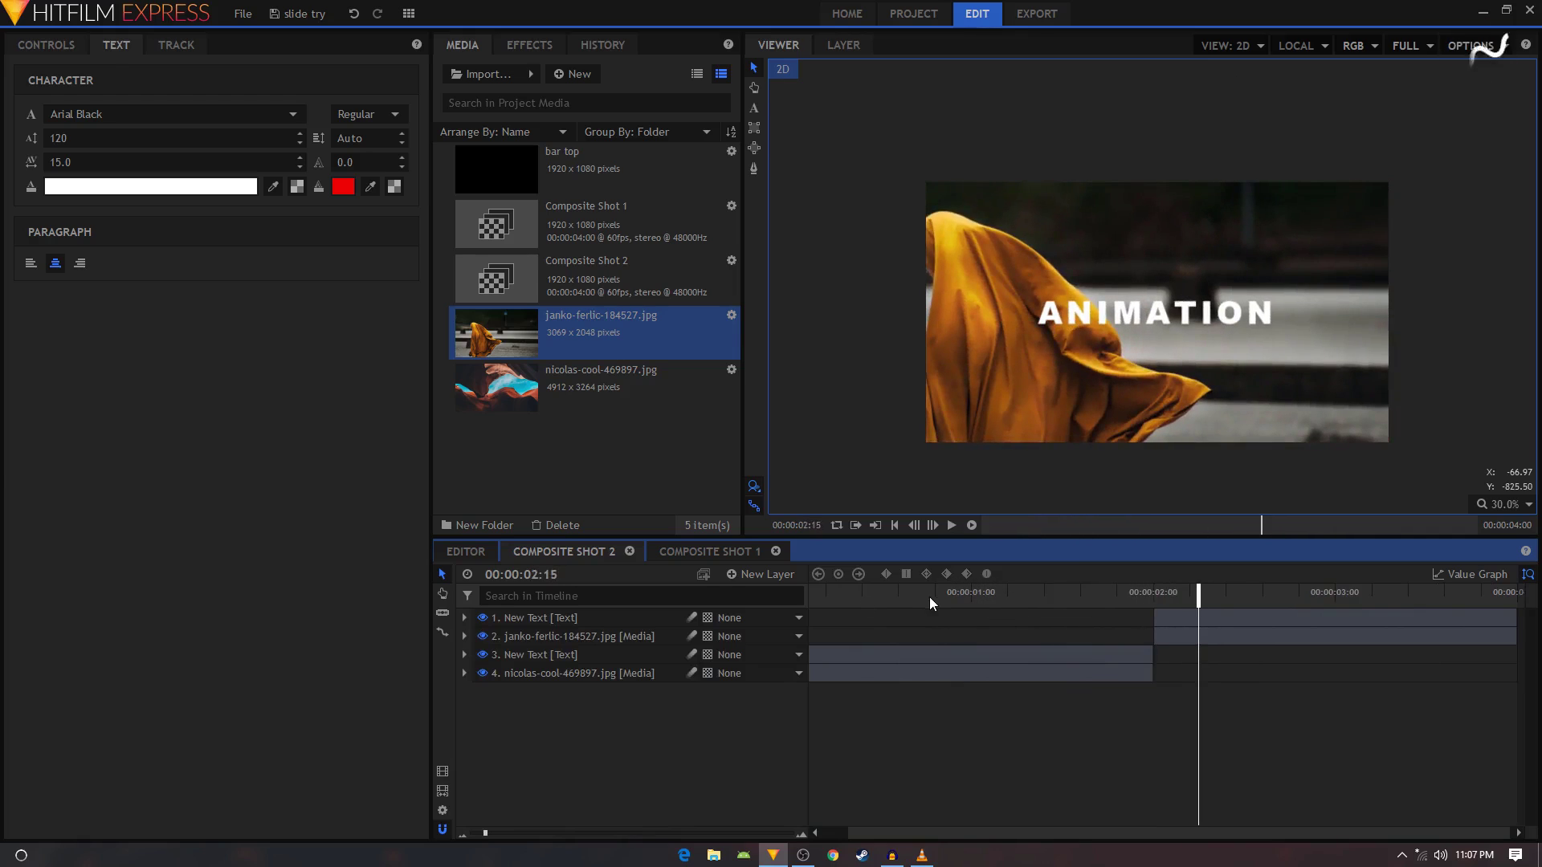
left_click_drag(485, 834, 462, 839)
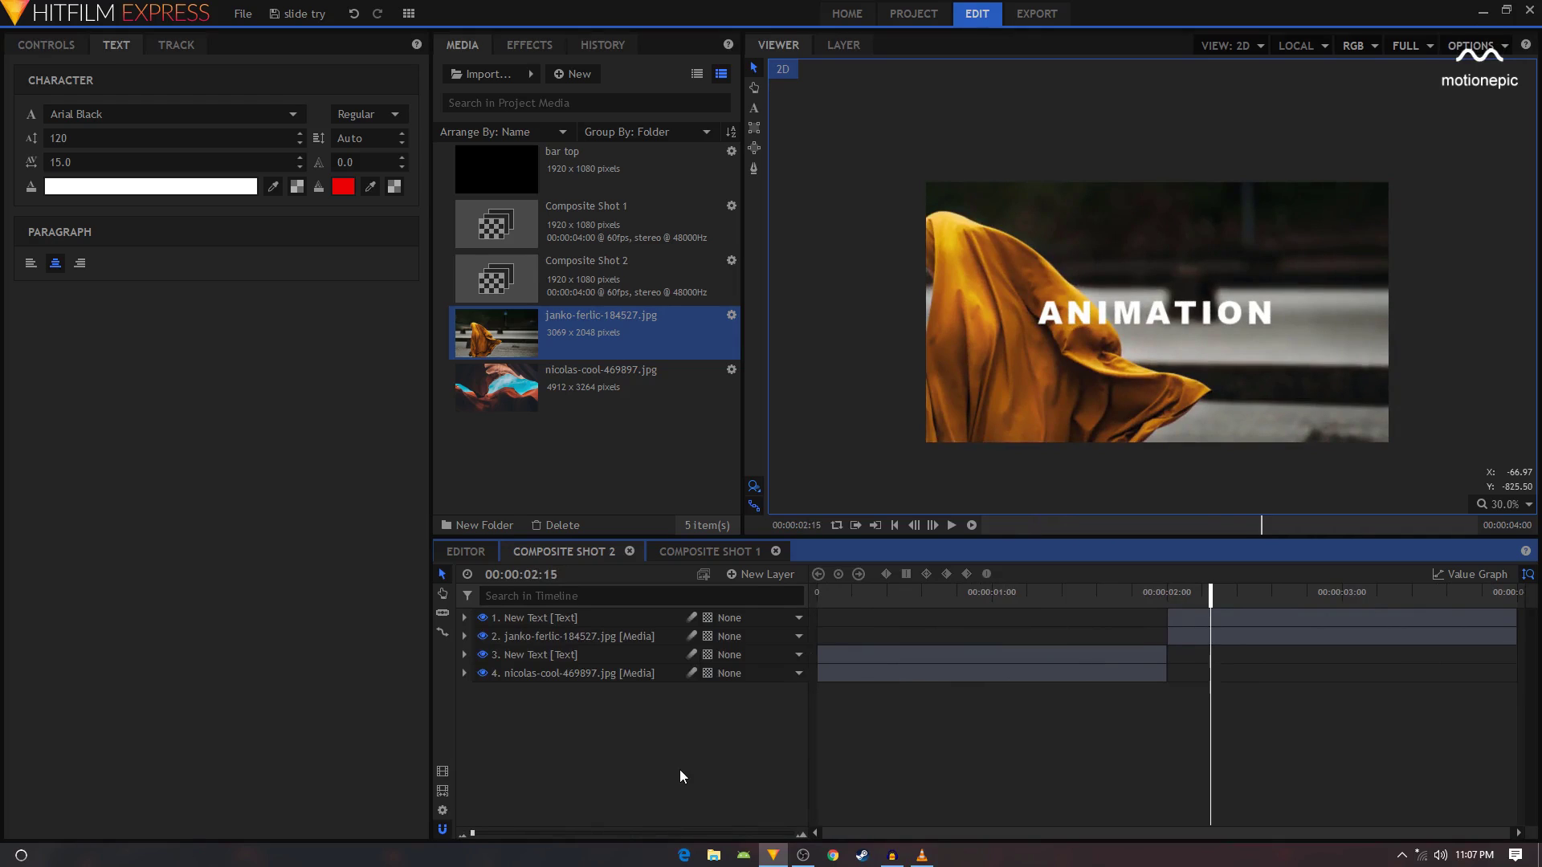
Add a black plane layer named 'bar top' and select it
left_click(761, 576)
left_click(764, 596)
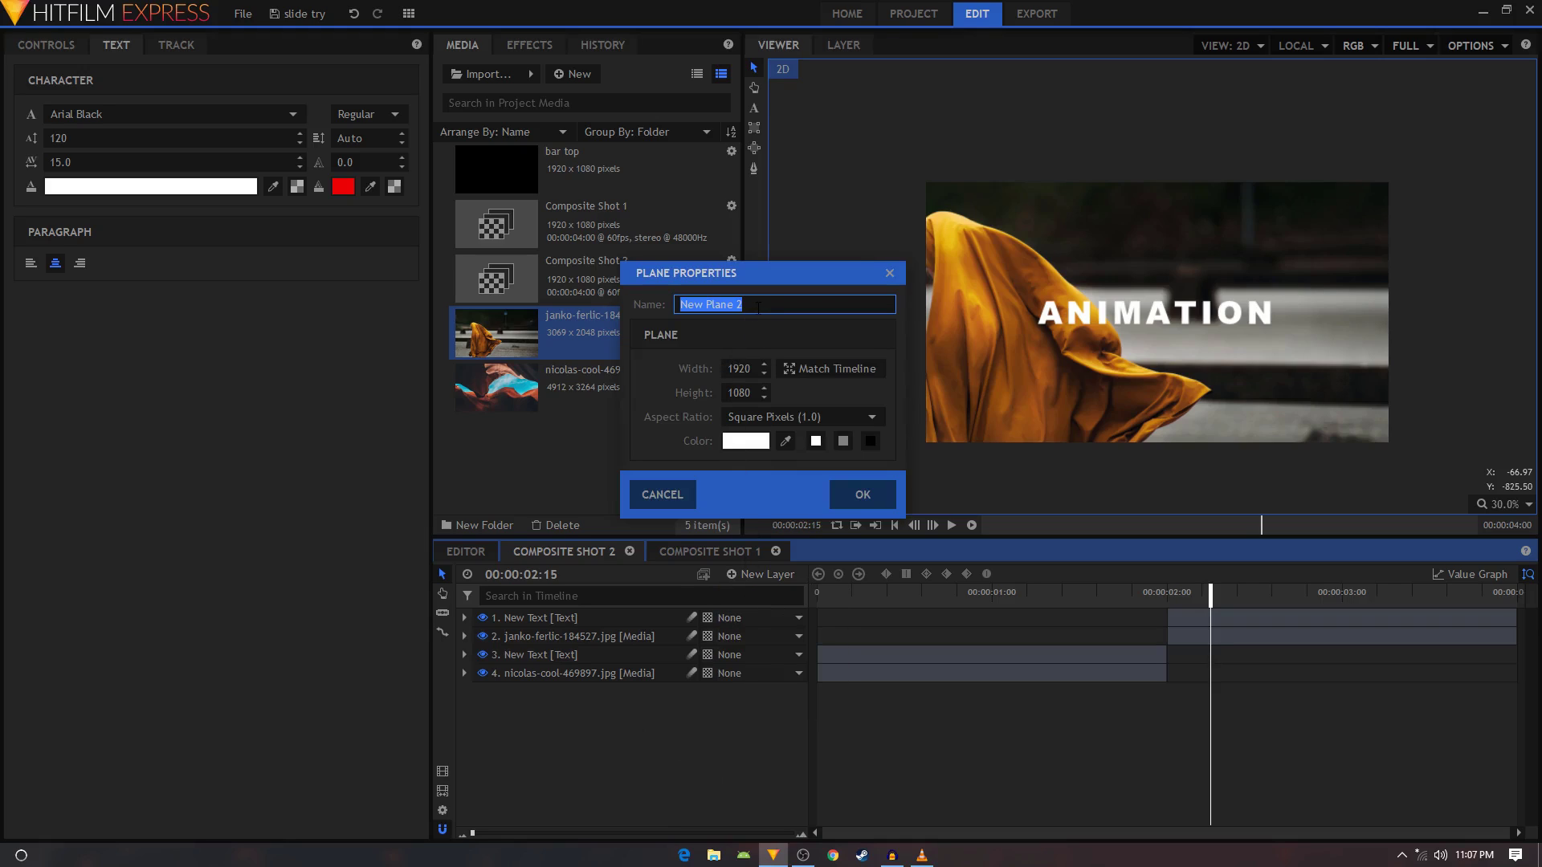
left_click(870, 441)
type("bar top")
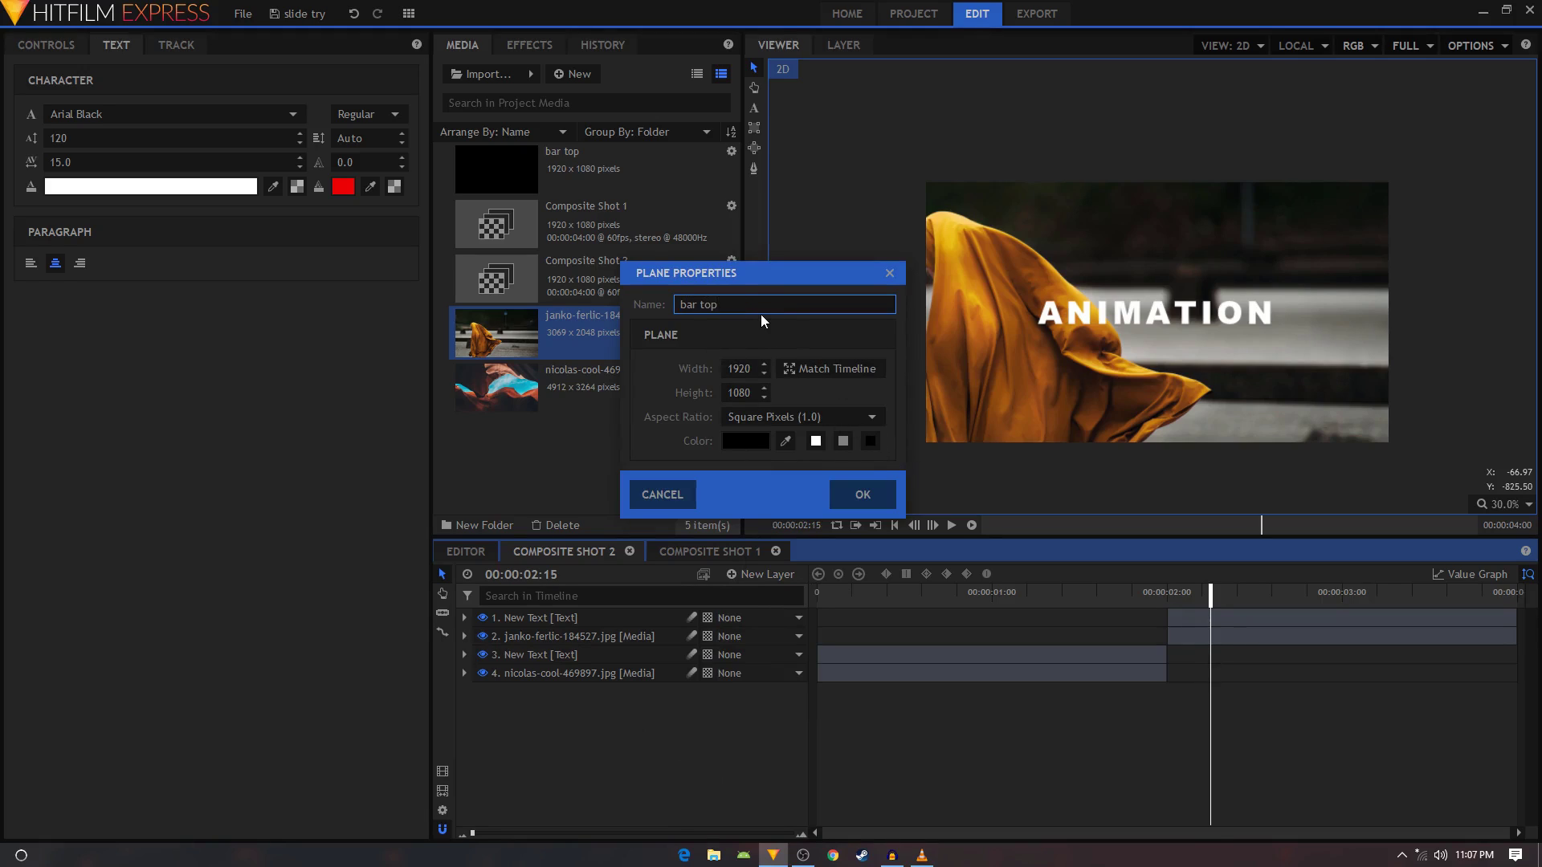
key("Return")
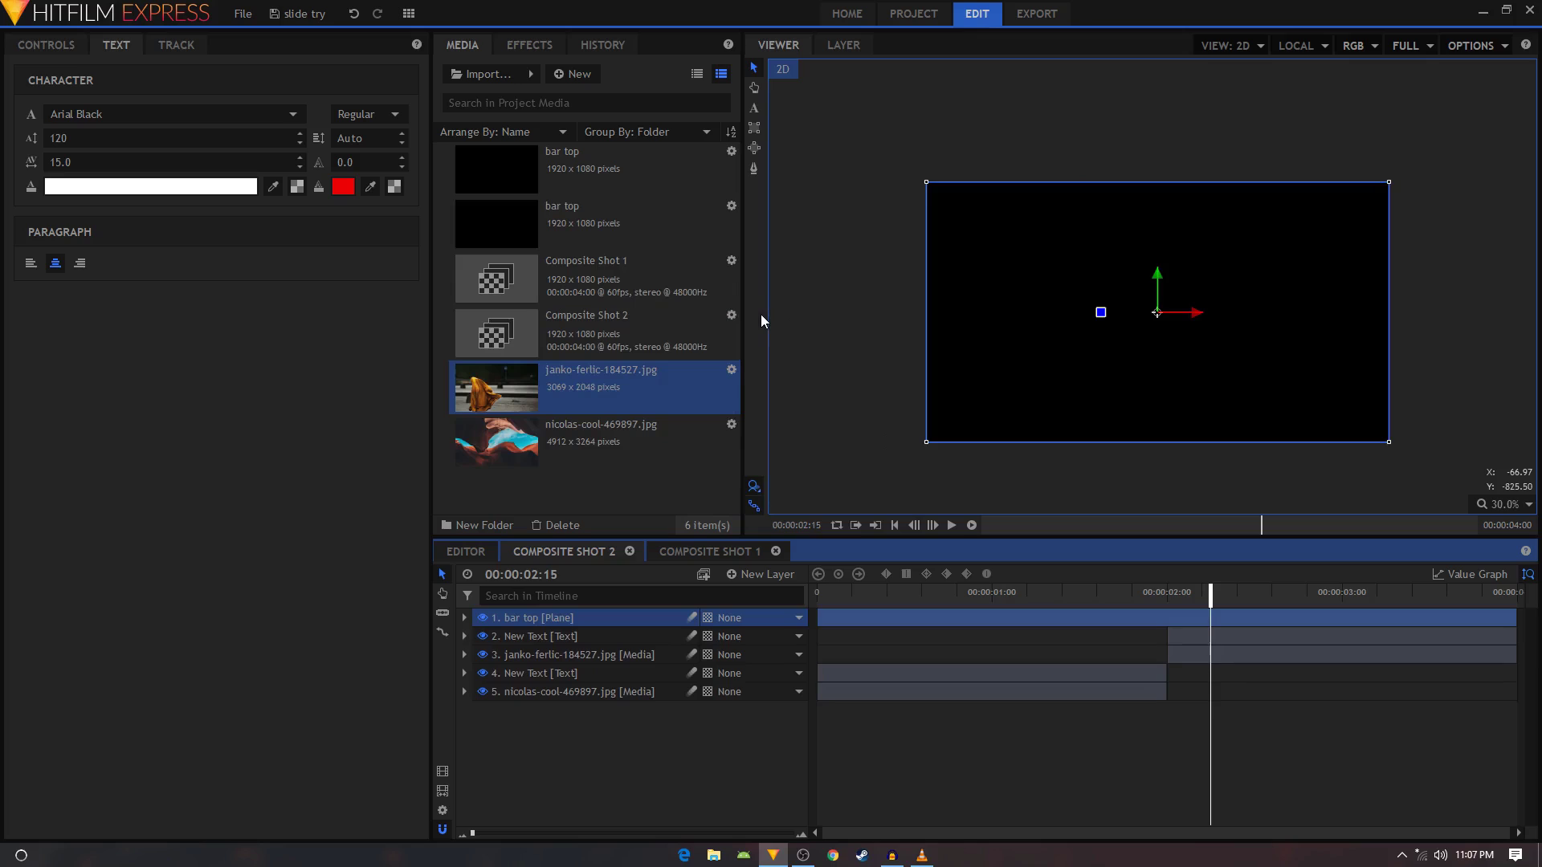
left_click(596, 791)
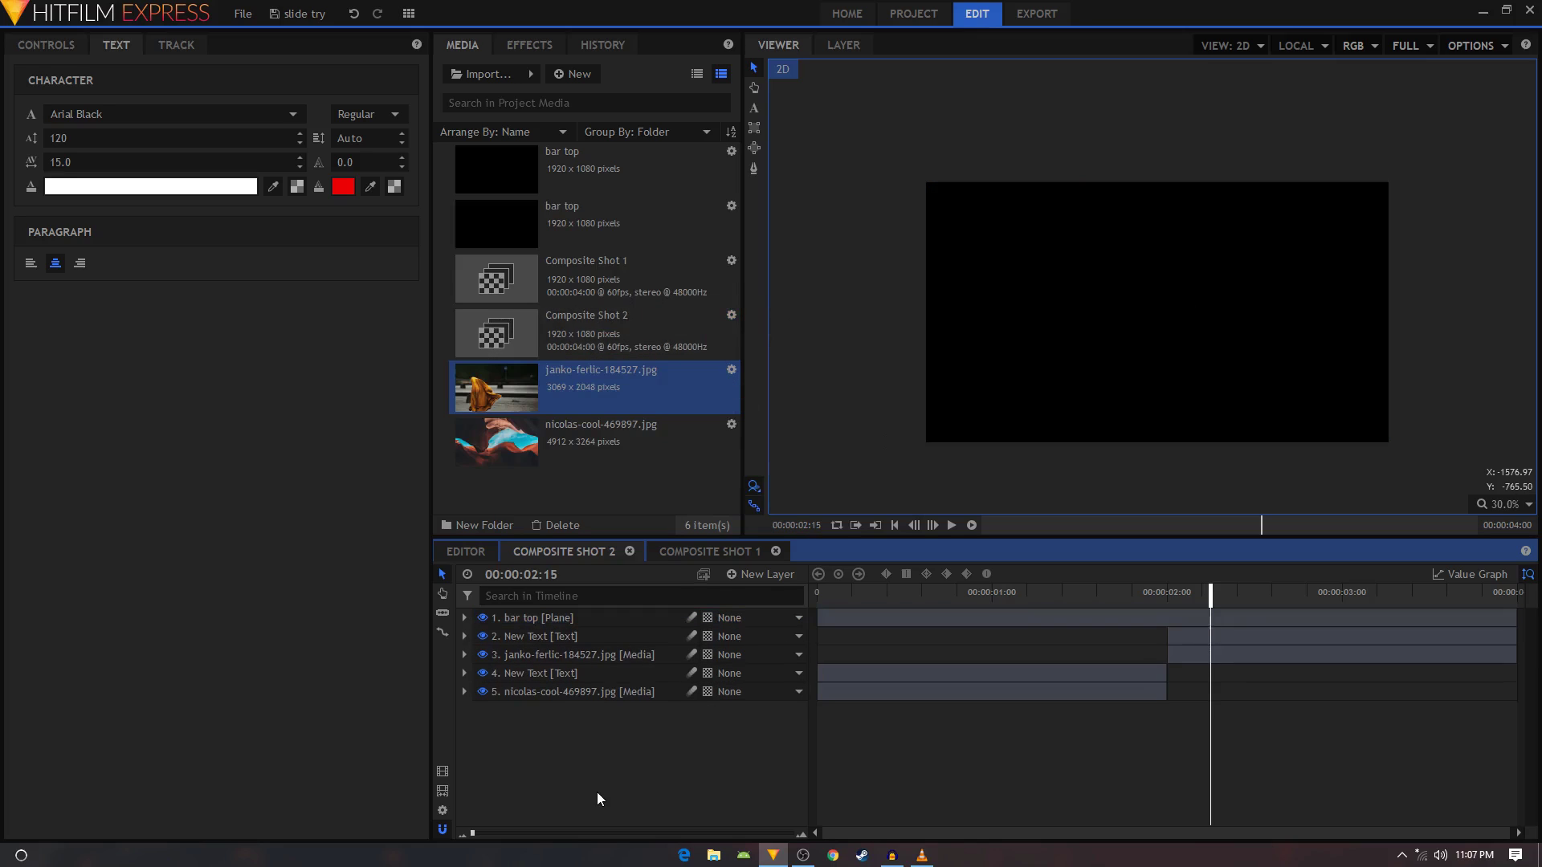
left_click(551, 620)
Expand the nicolas-cool photo layer to inspect its transform and effects
left_click(649, 800)
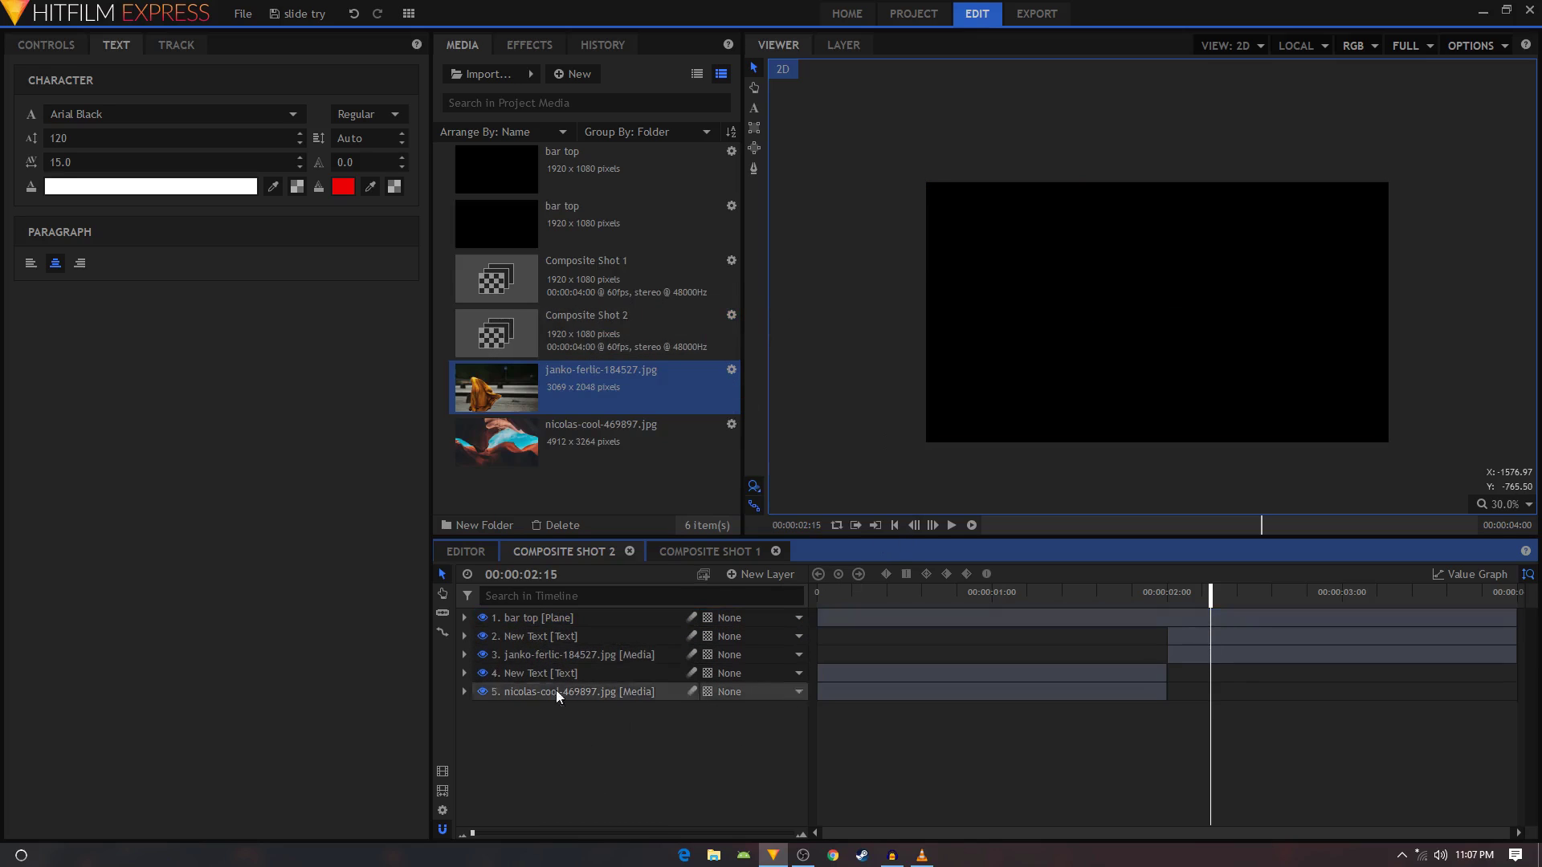
left_click(517, 693)
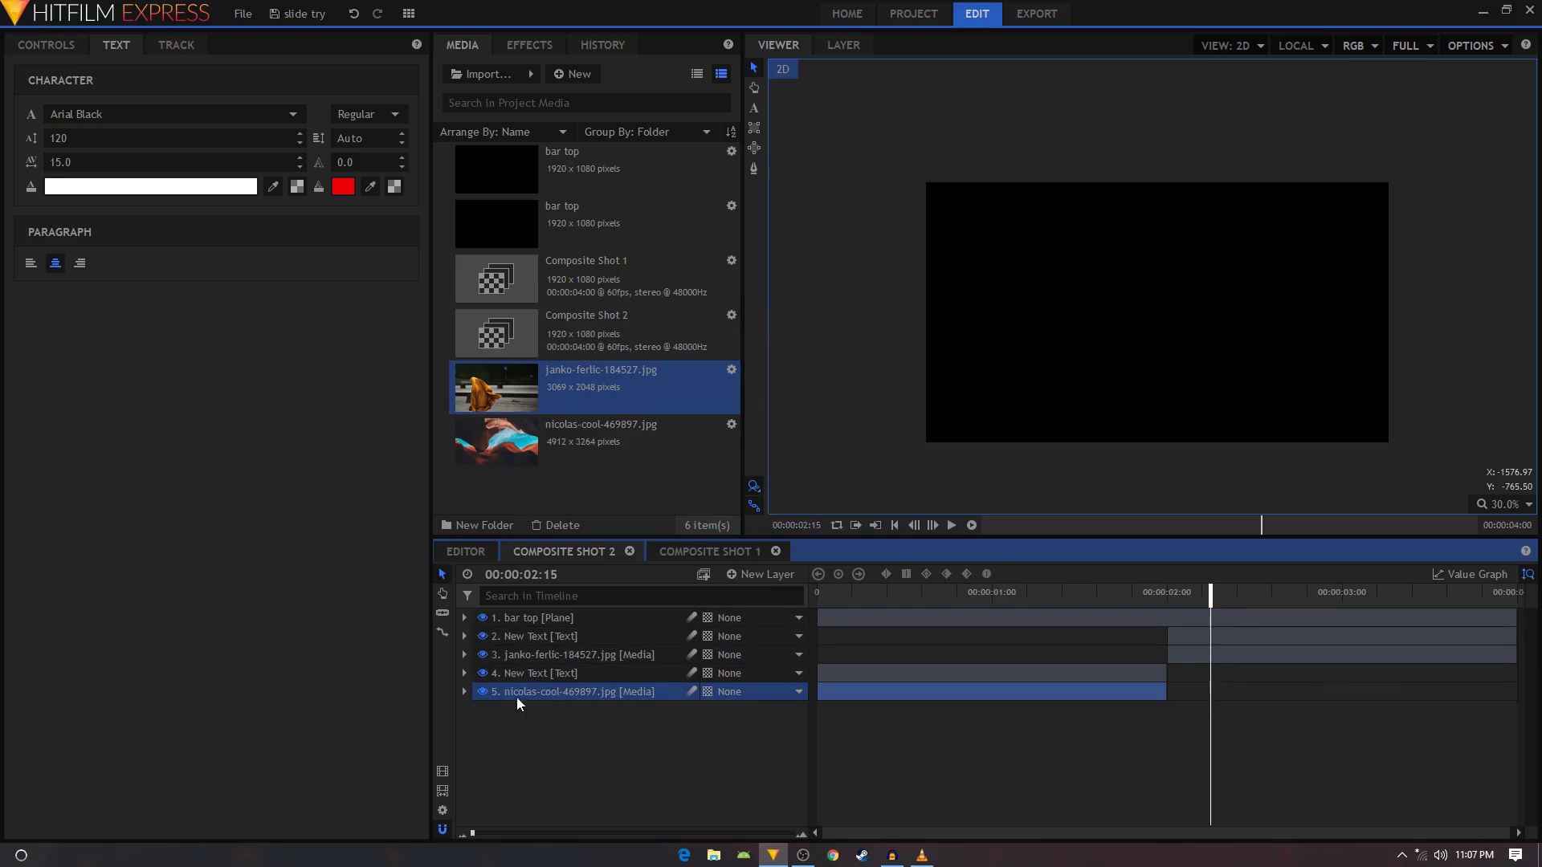
left_click(463, 693)
scroll(592, 772, "down", 1)
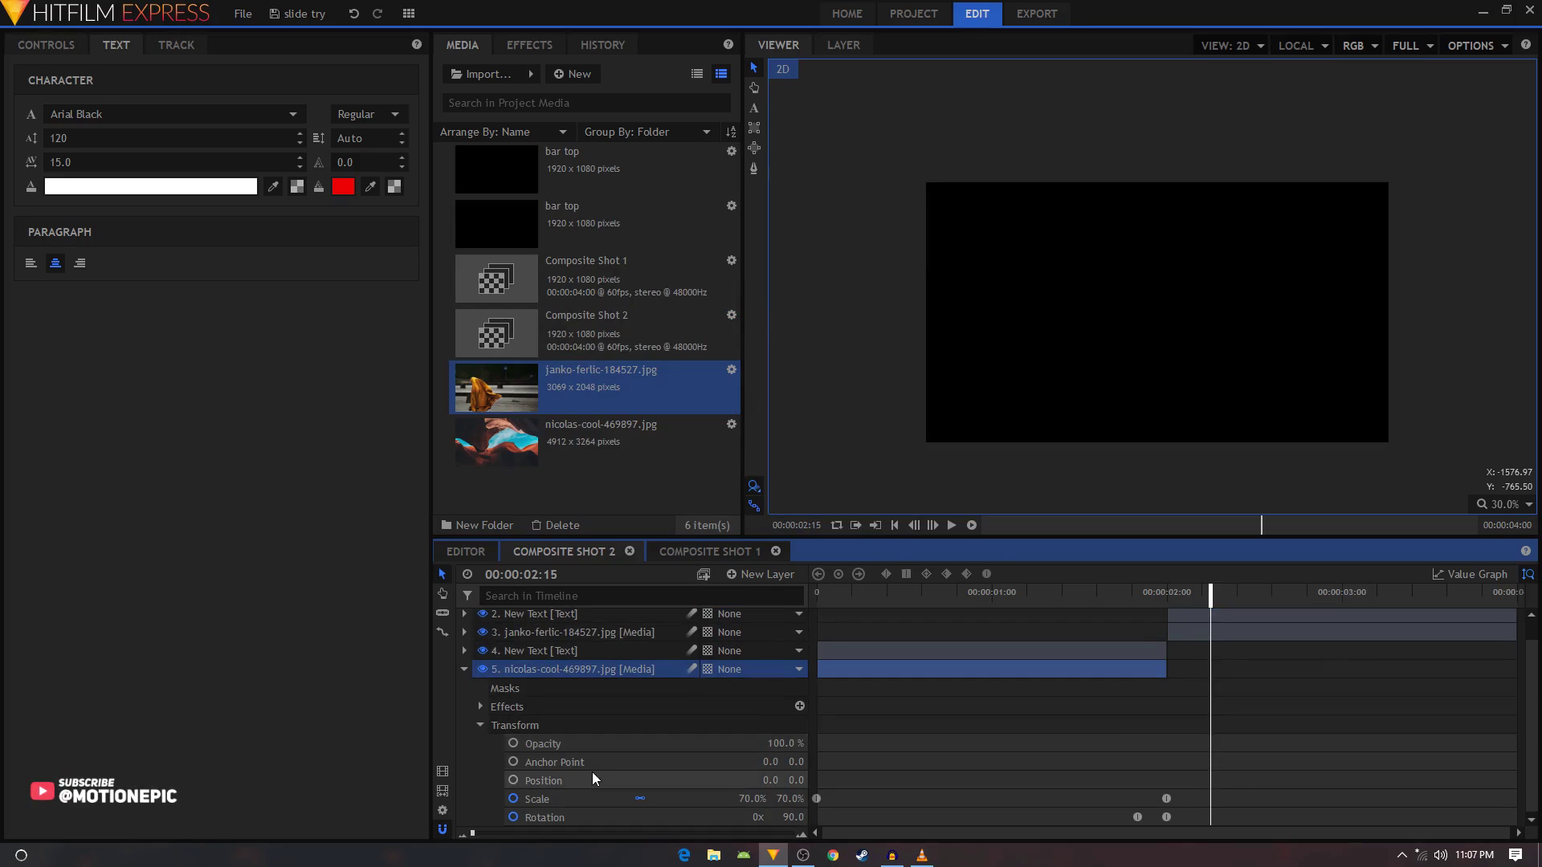
left_click(478, 727)
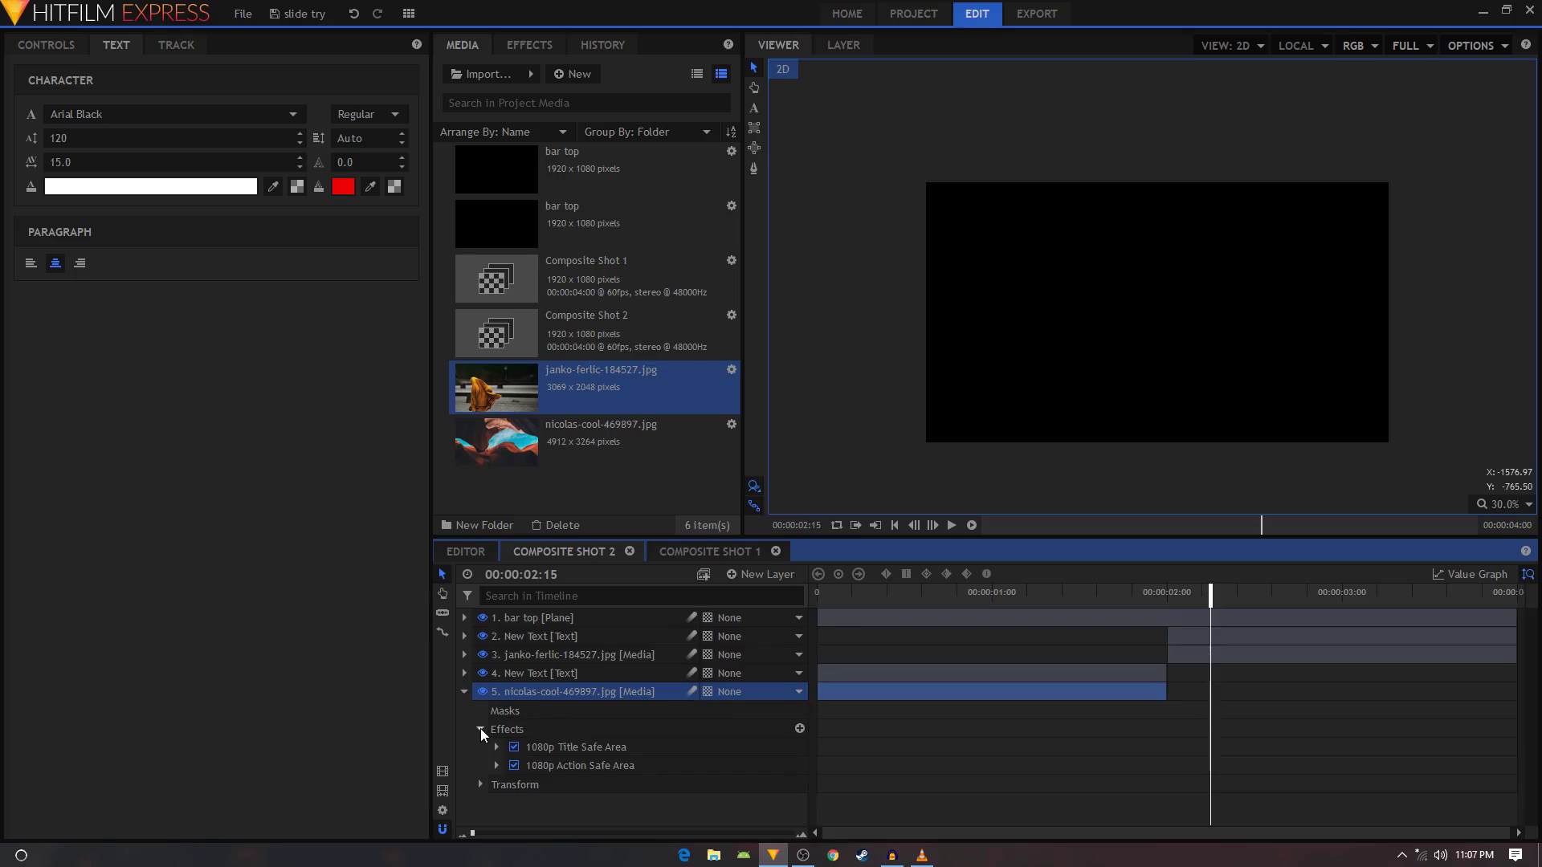
left_click(480, 729)
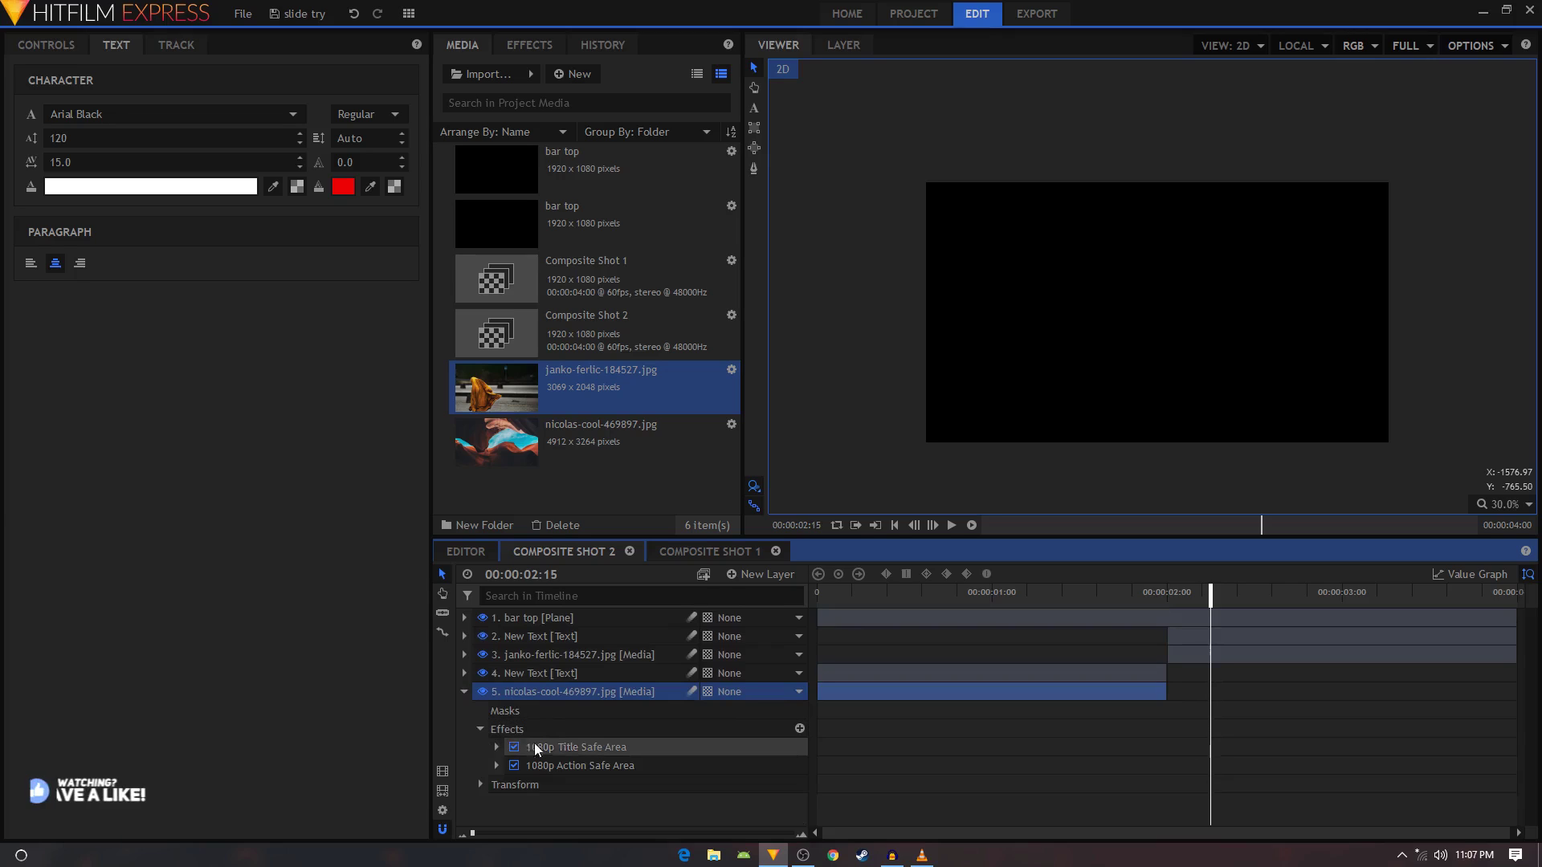
Hide the bar top plane, scrub back to the SIMPLE shot, and collapse nicolas-cool
left_click(483, 618)
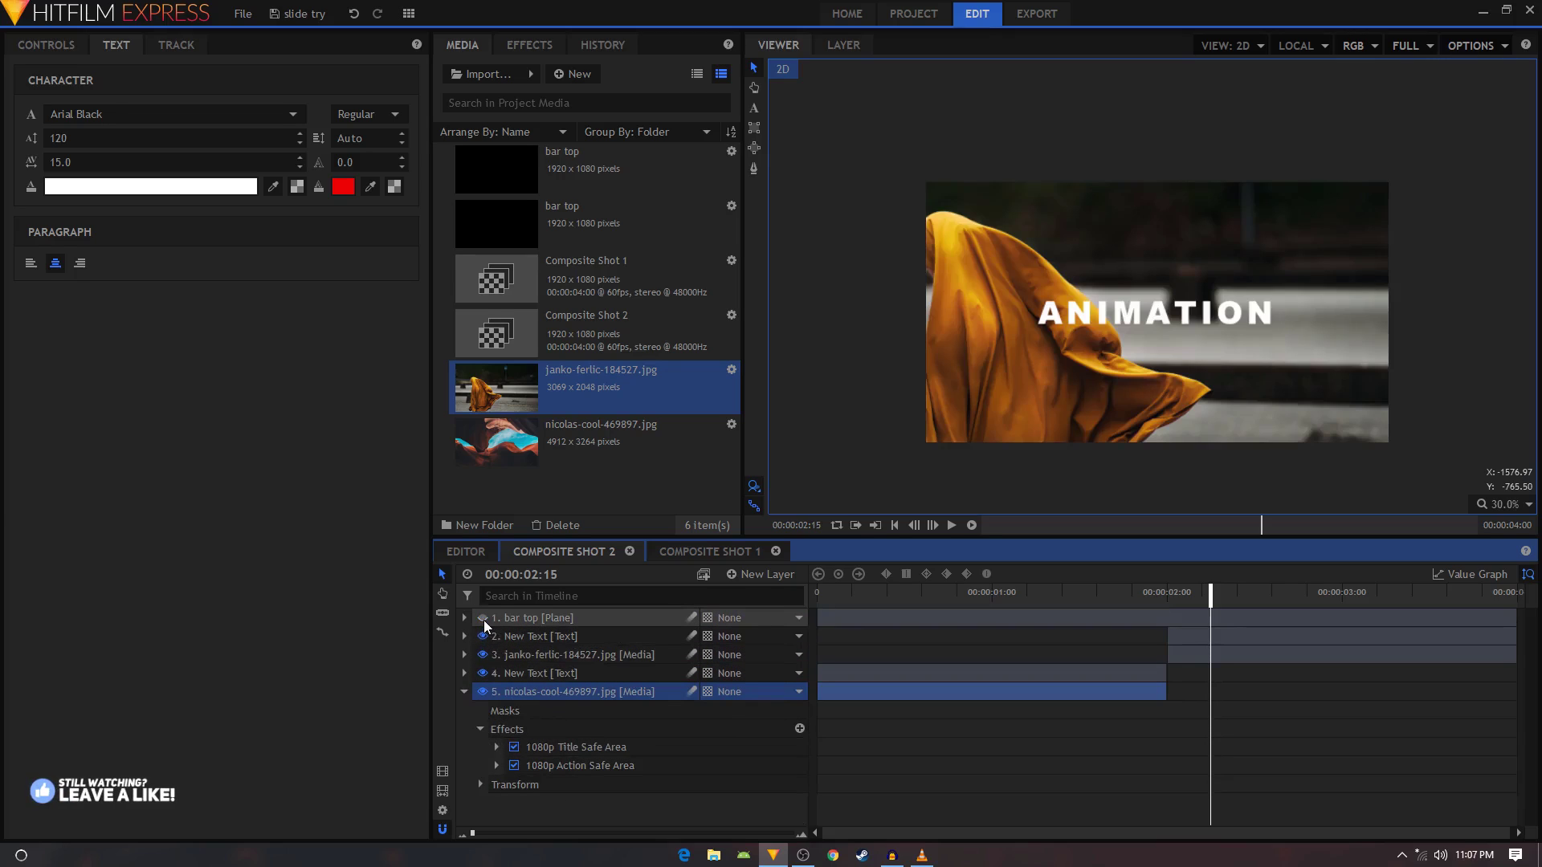
left_click_drag(948, 592, 993, 601)
left_click(464, 692)
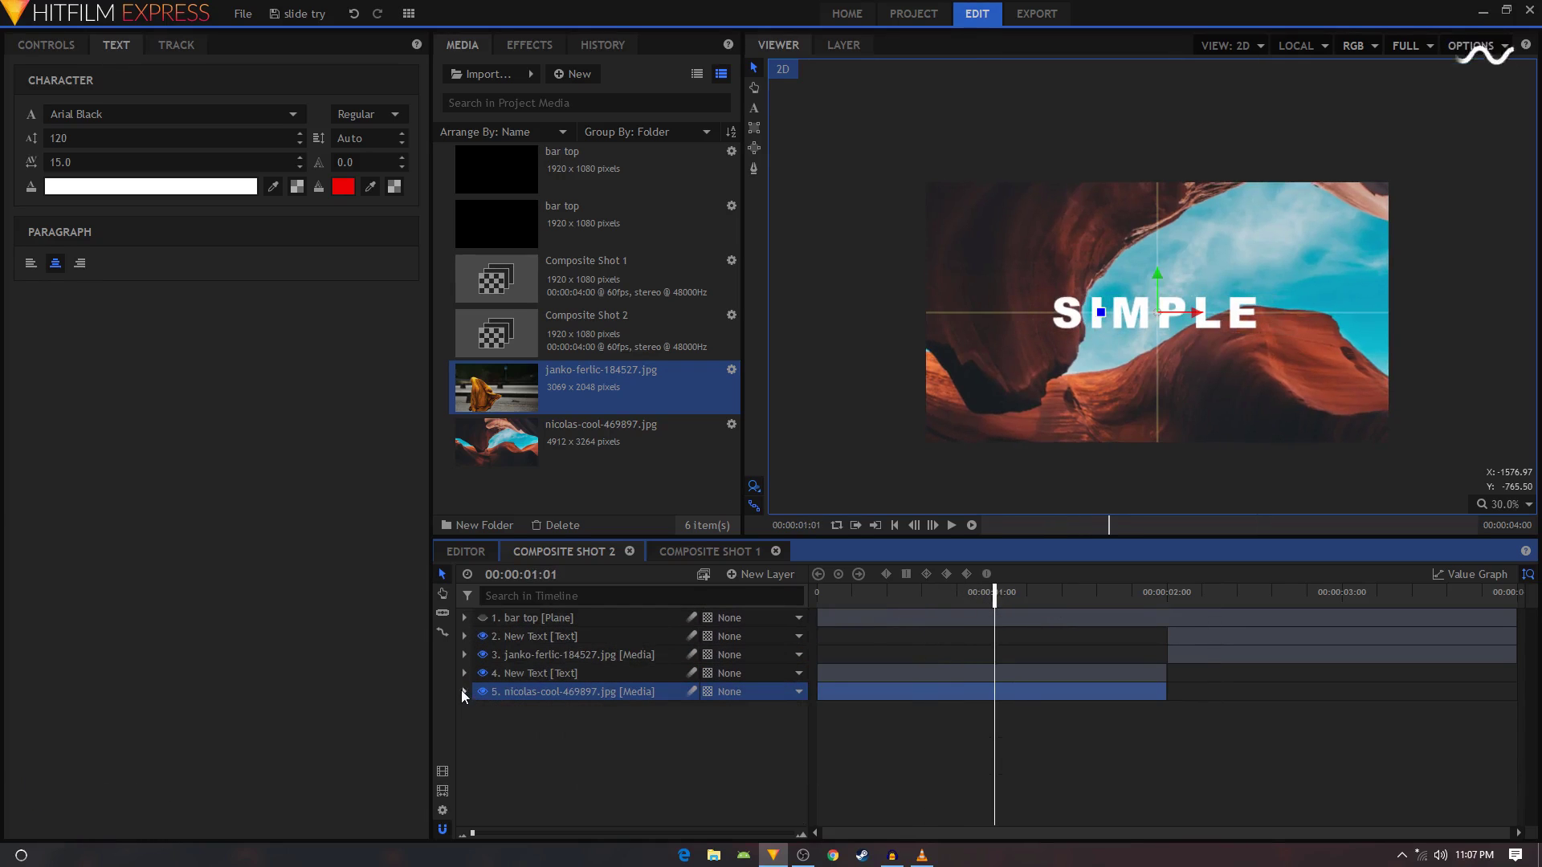
Drag the bar top plane's Y arrow upward until it clears the top of the frame
left_click(543, 618)
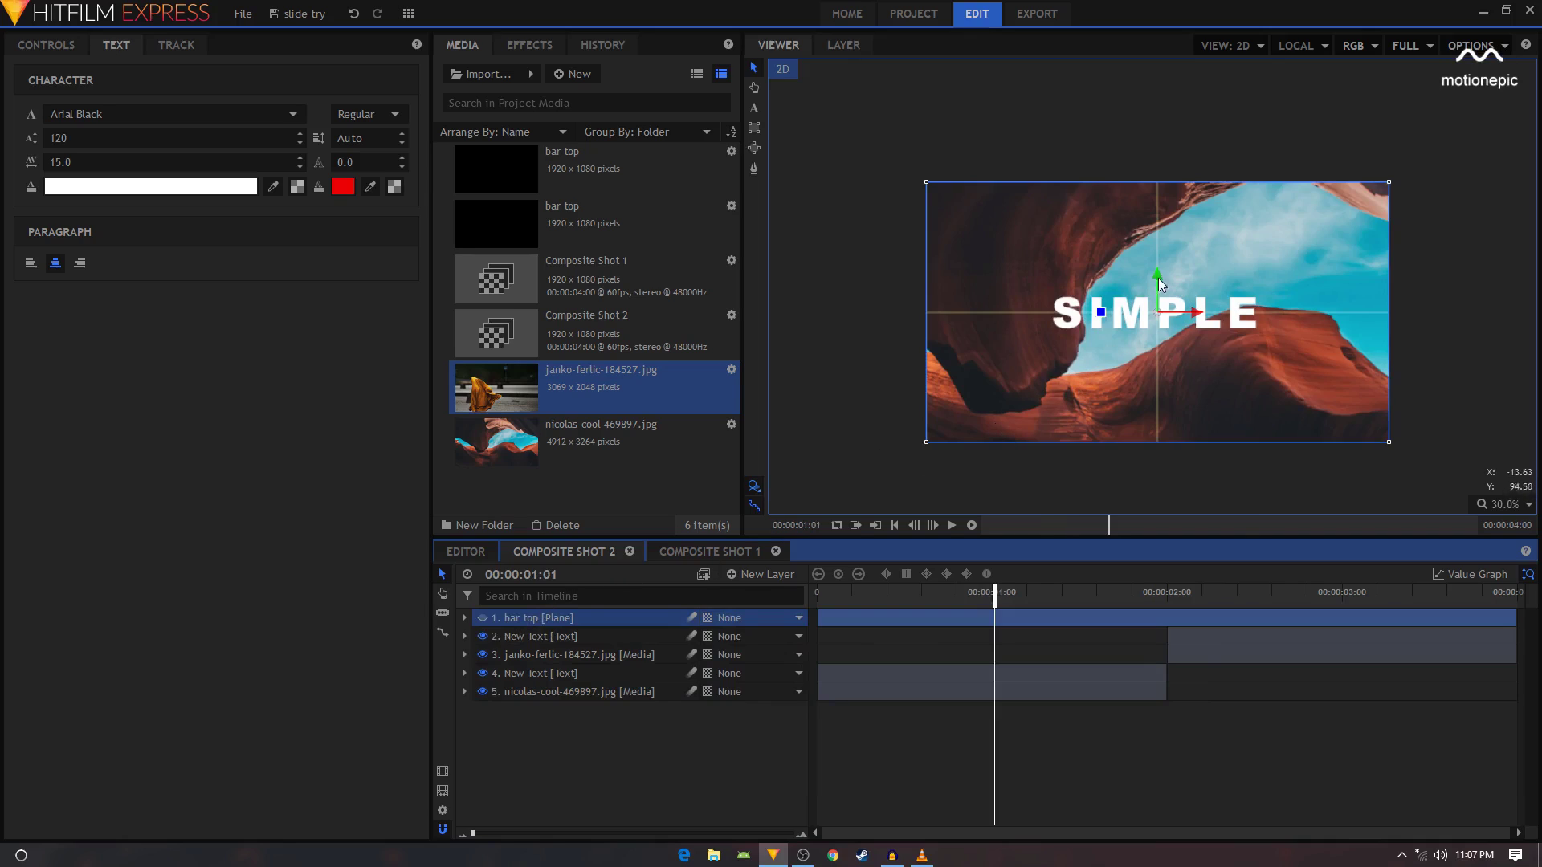
left_click_drag(1155, 272, 1169, 184)
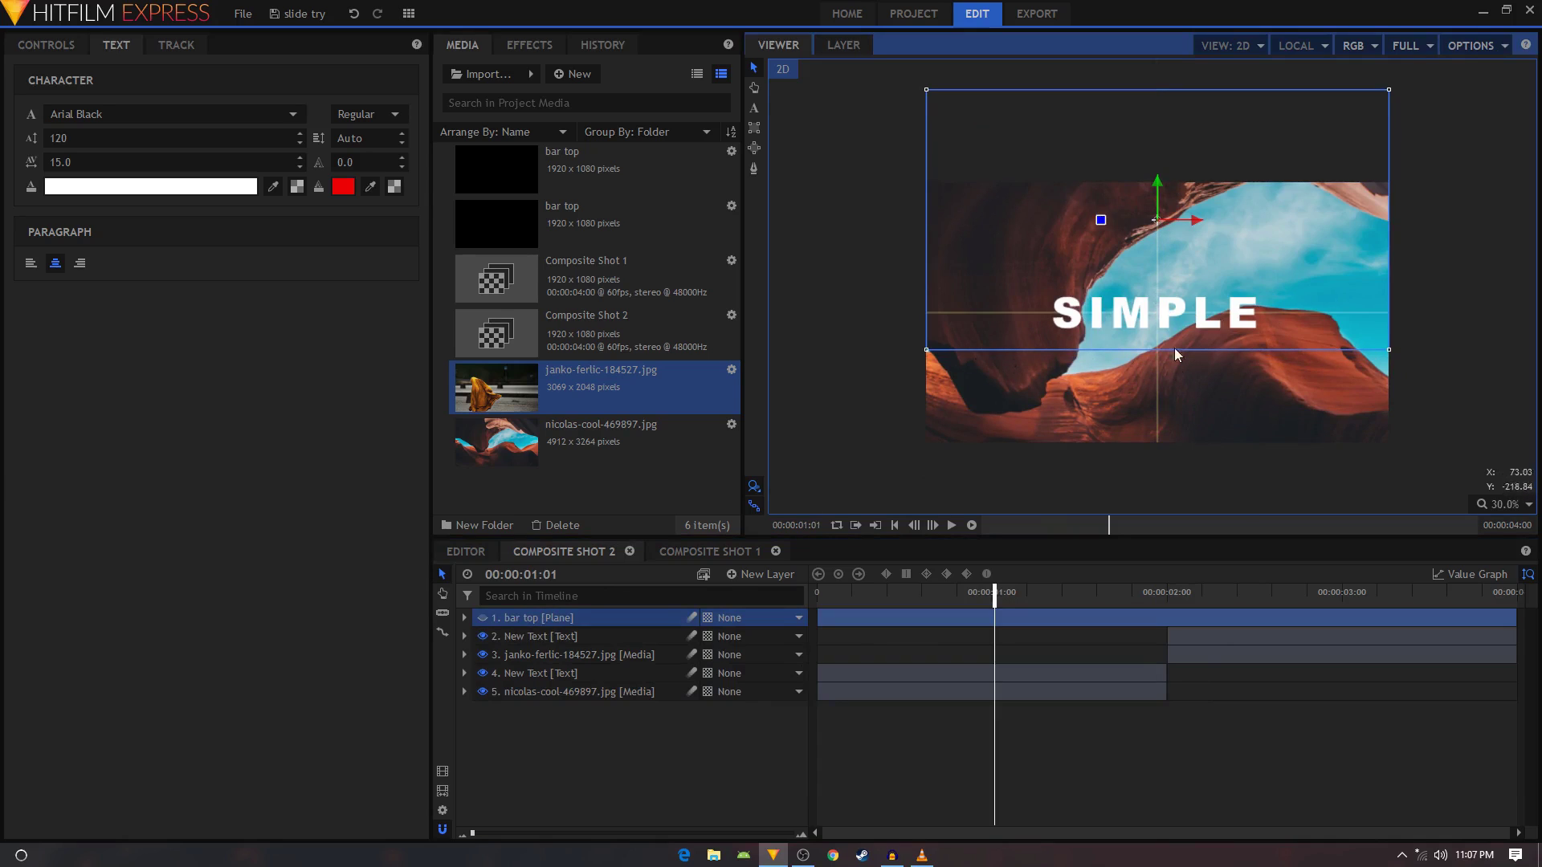
left_click_drag(1156, 188, 1156, 161)
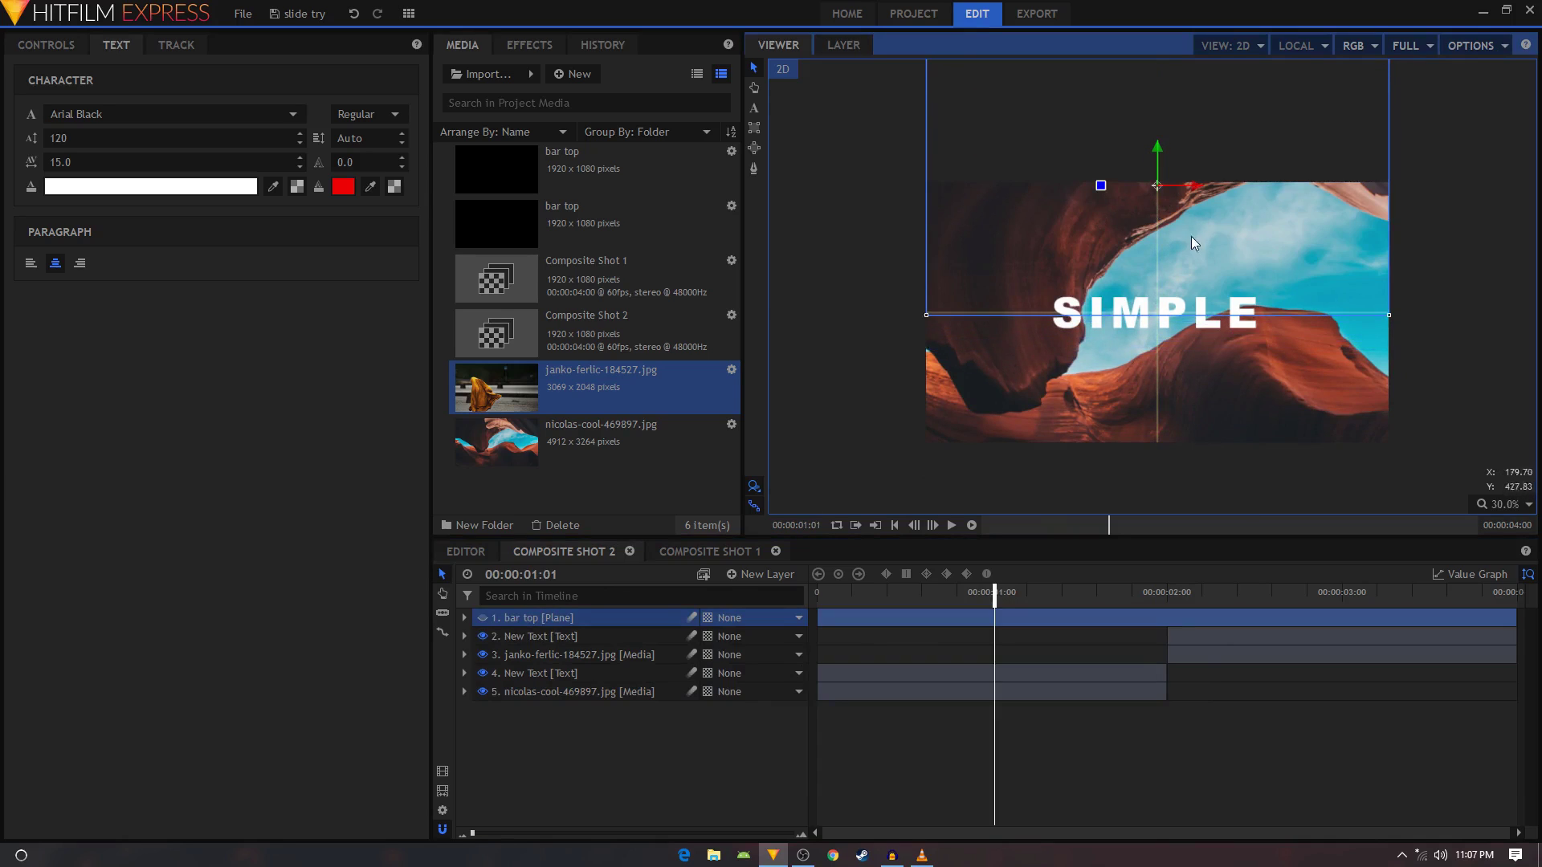
scroll(1173, 256, "up", 4)
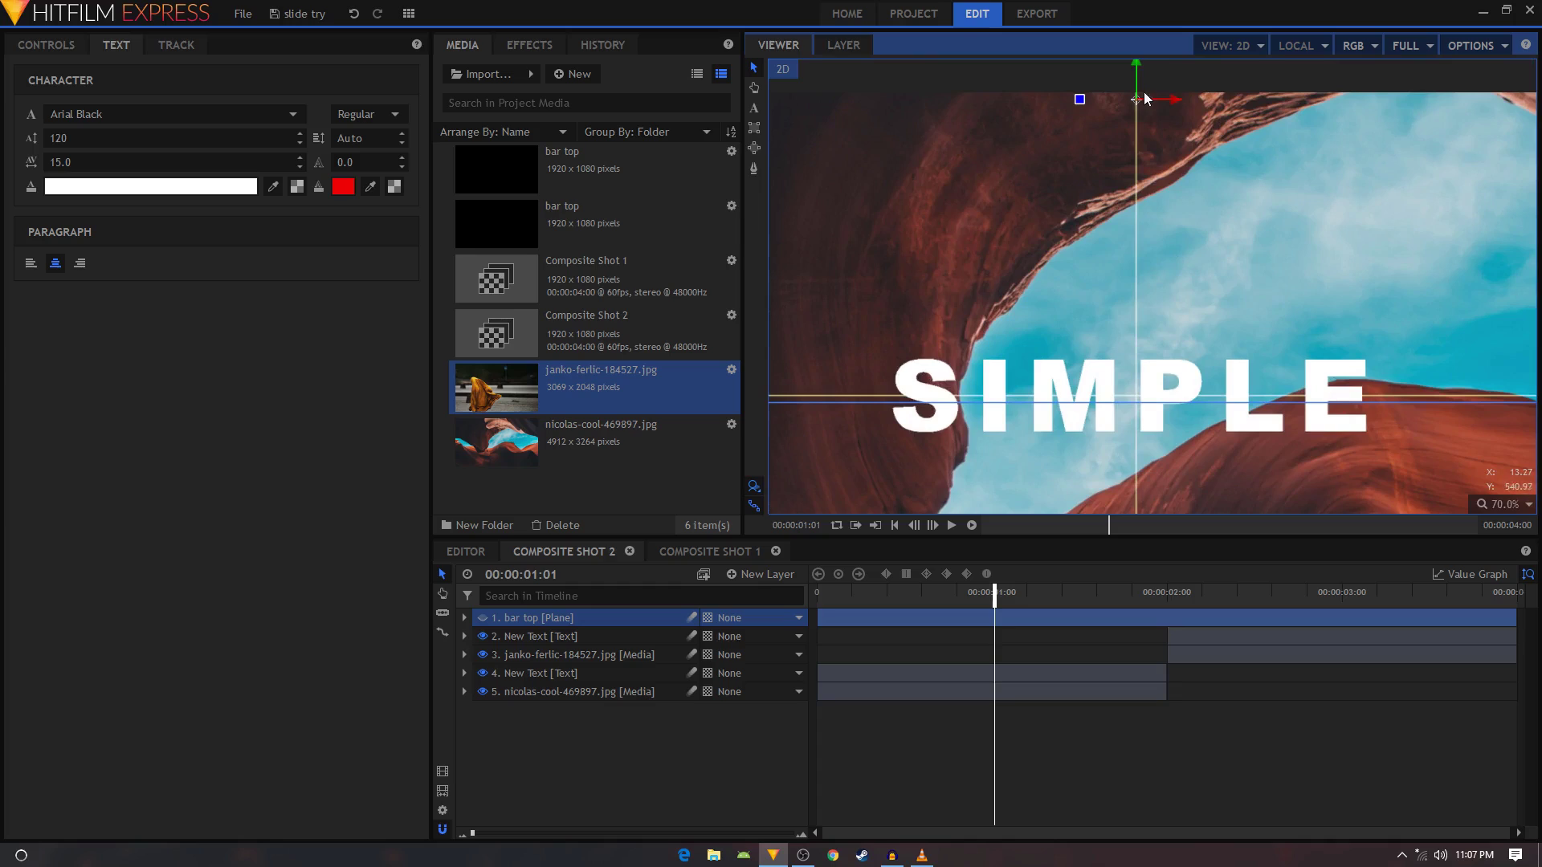
left_click_drag(1139, 78, 1139, 71)
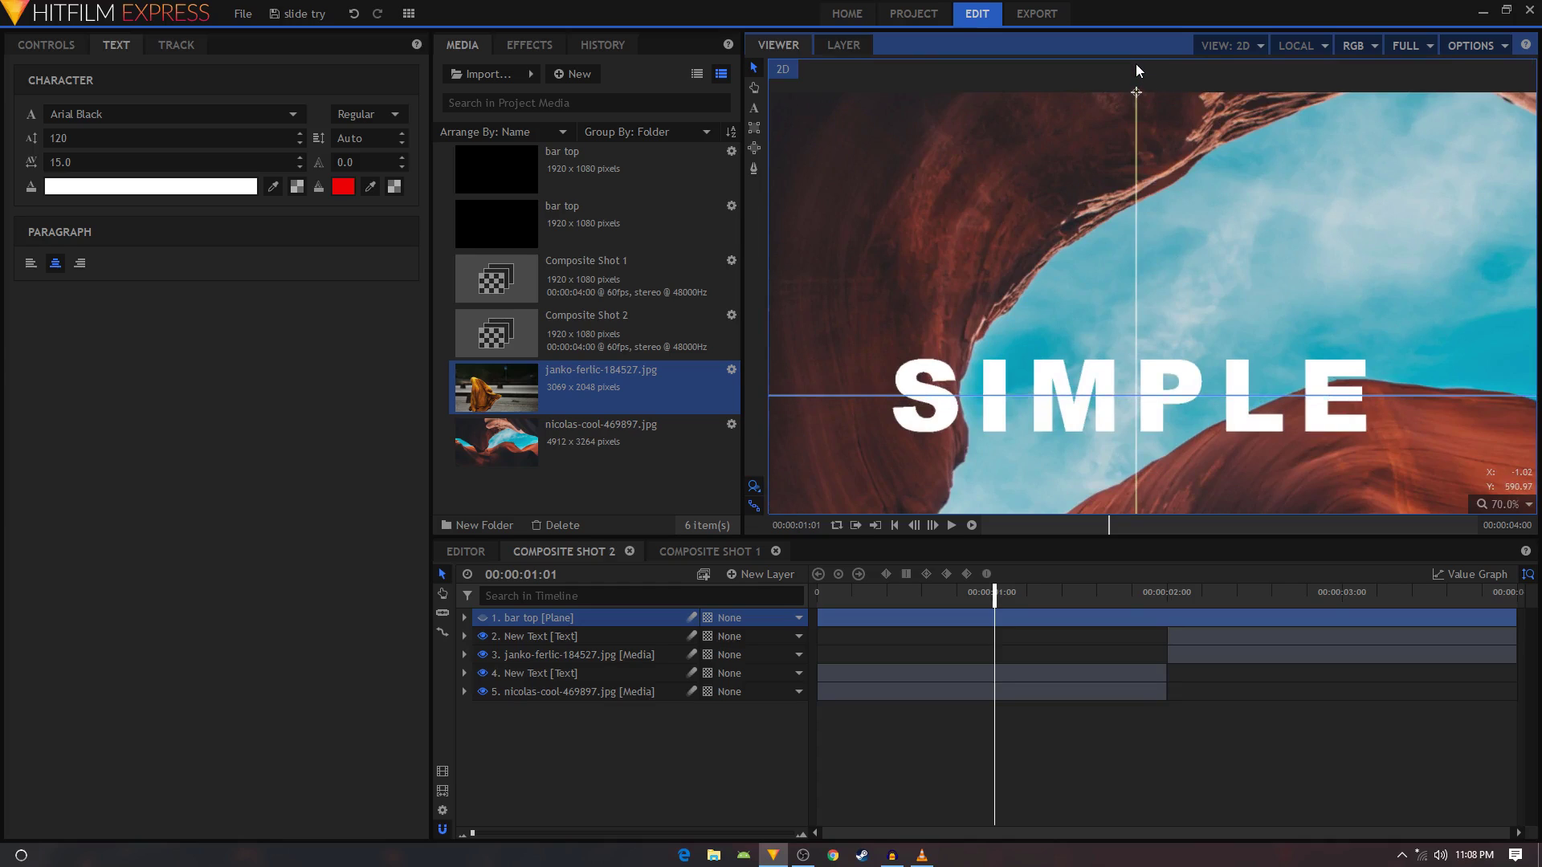
left_click(465, 617)
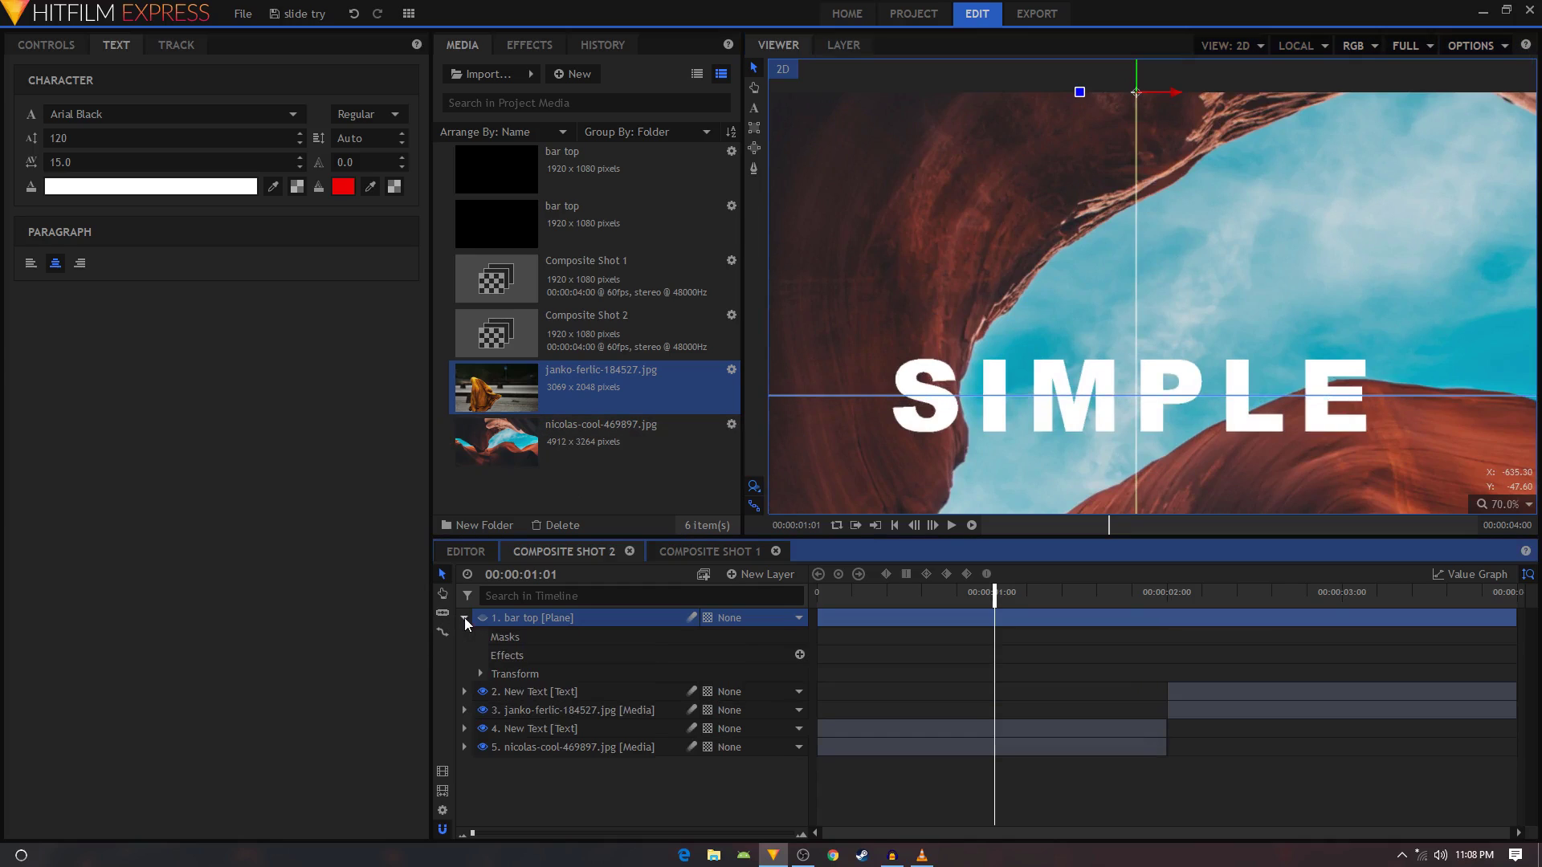
Set the bar top's Position Y to 540 and keyframe Position at frame 0
left_click(480, 674)
left_click(780, 728)
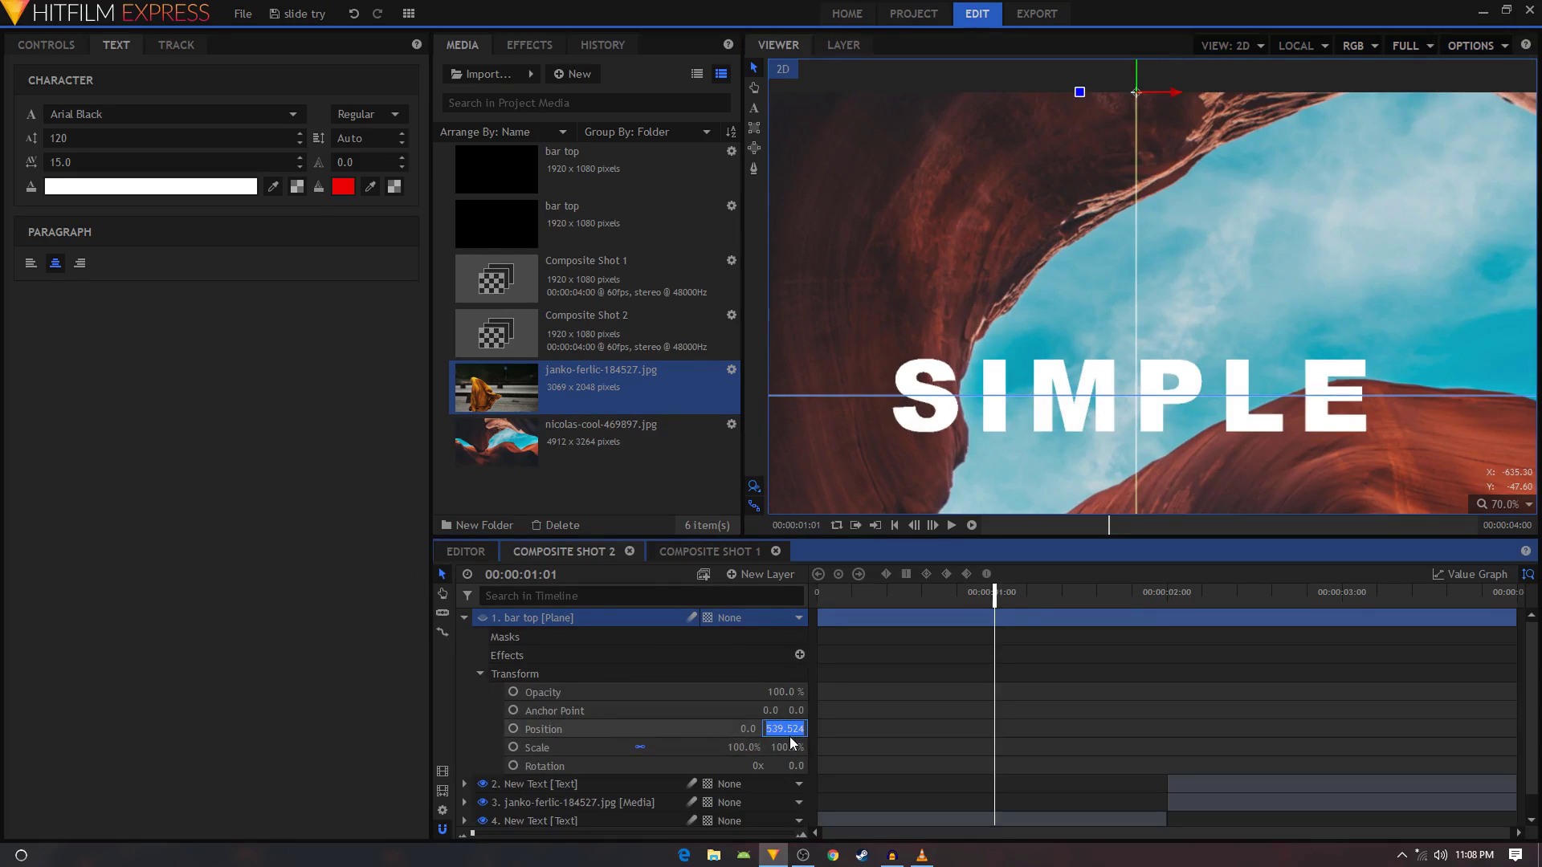
type("540")
key("Return")
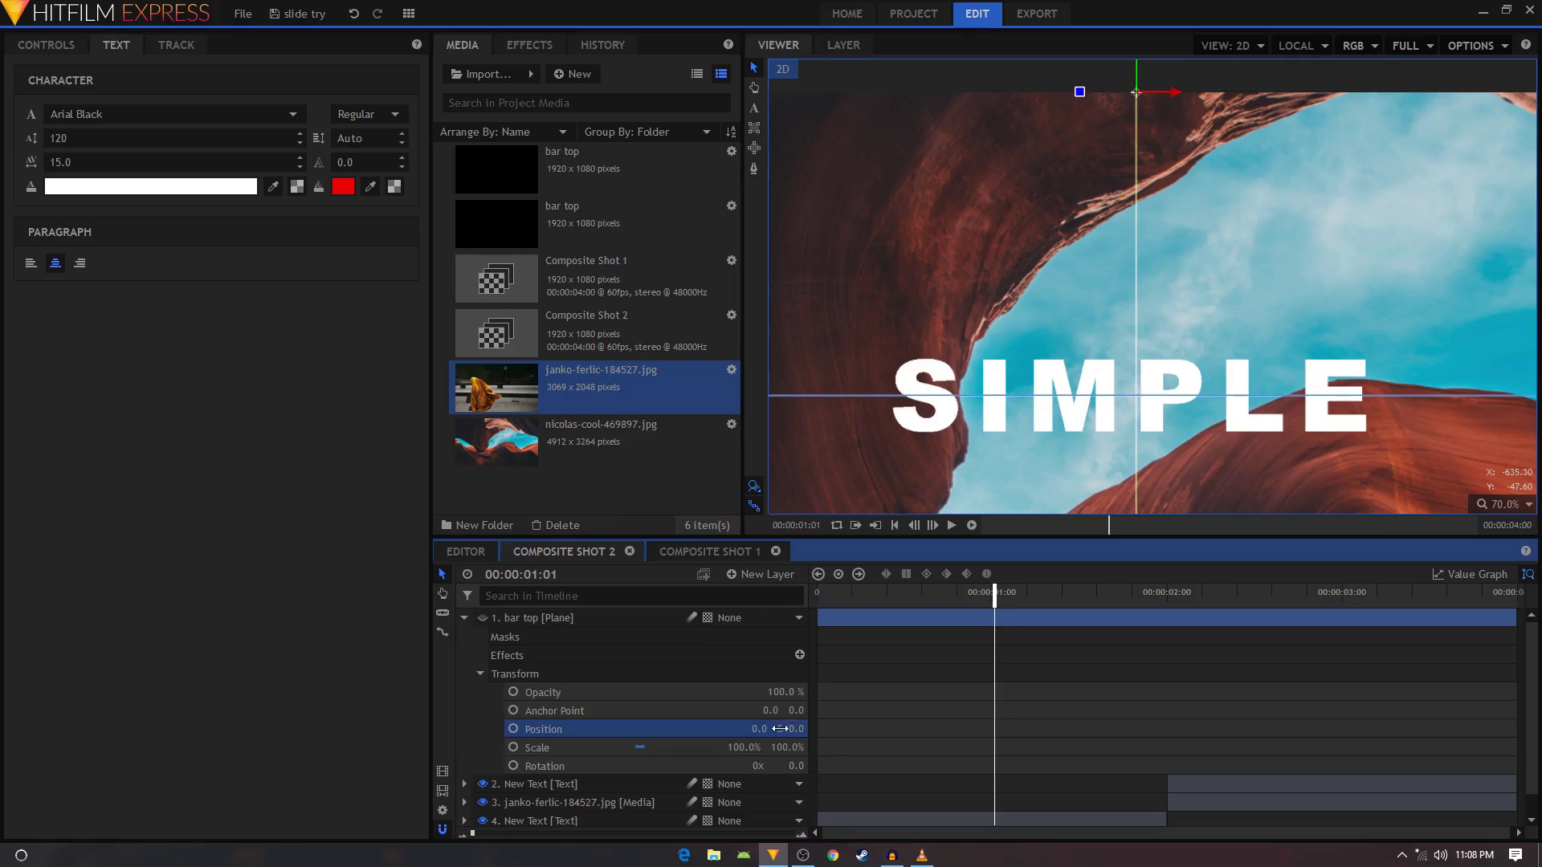
left_click_drag(850, 604, 808, 604)
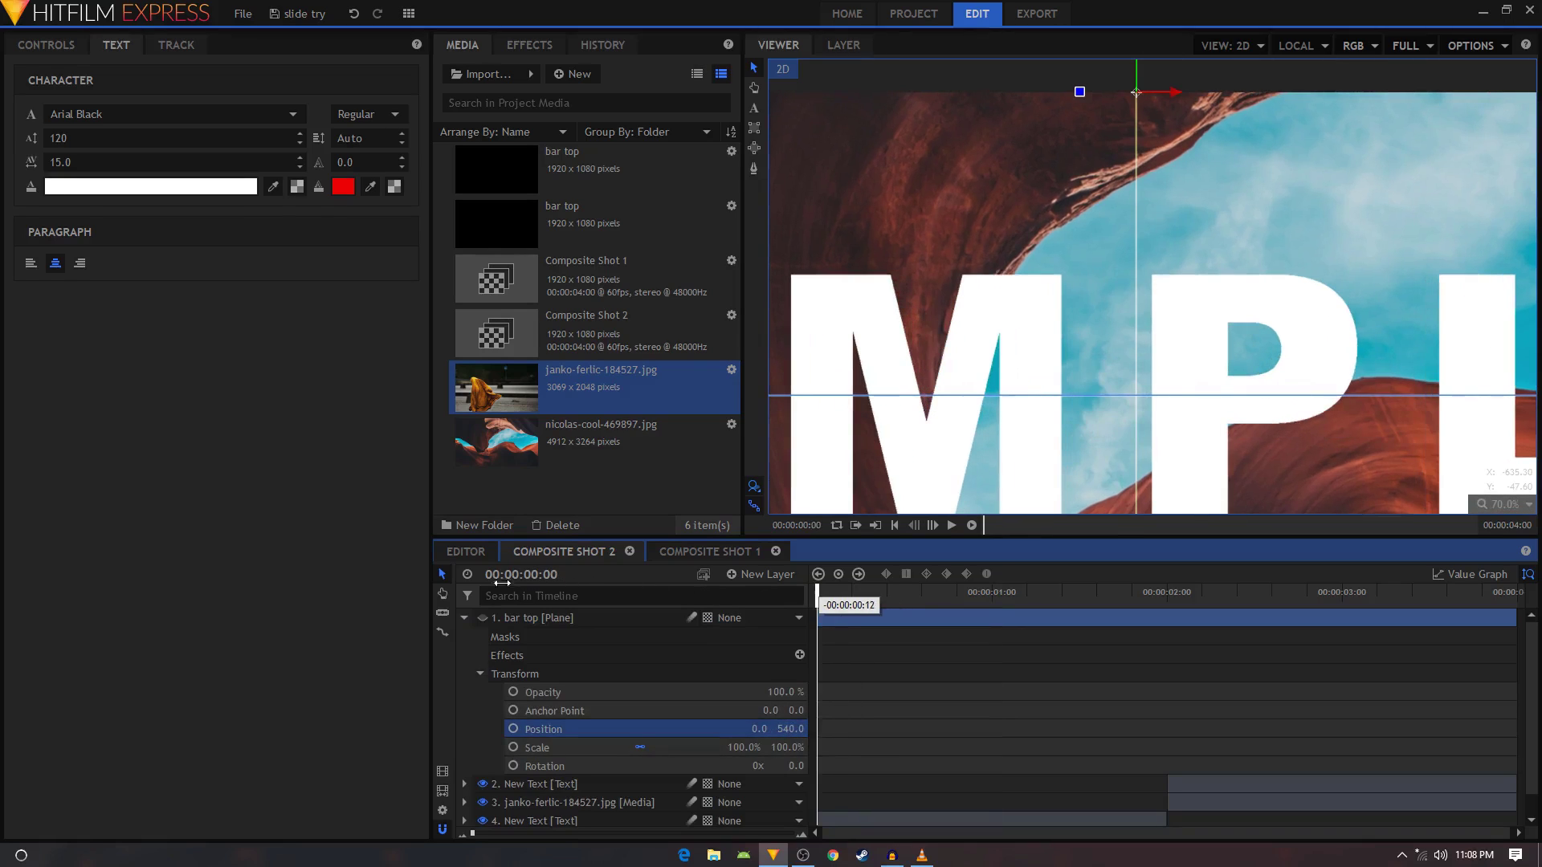
scroll(935, 417, "down", 4)
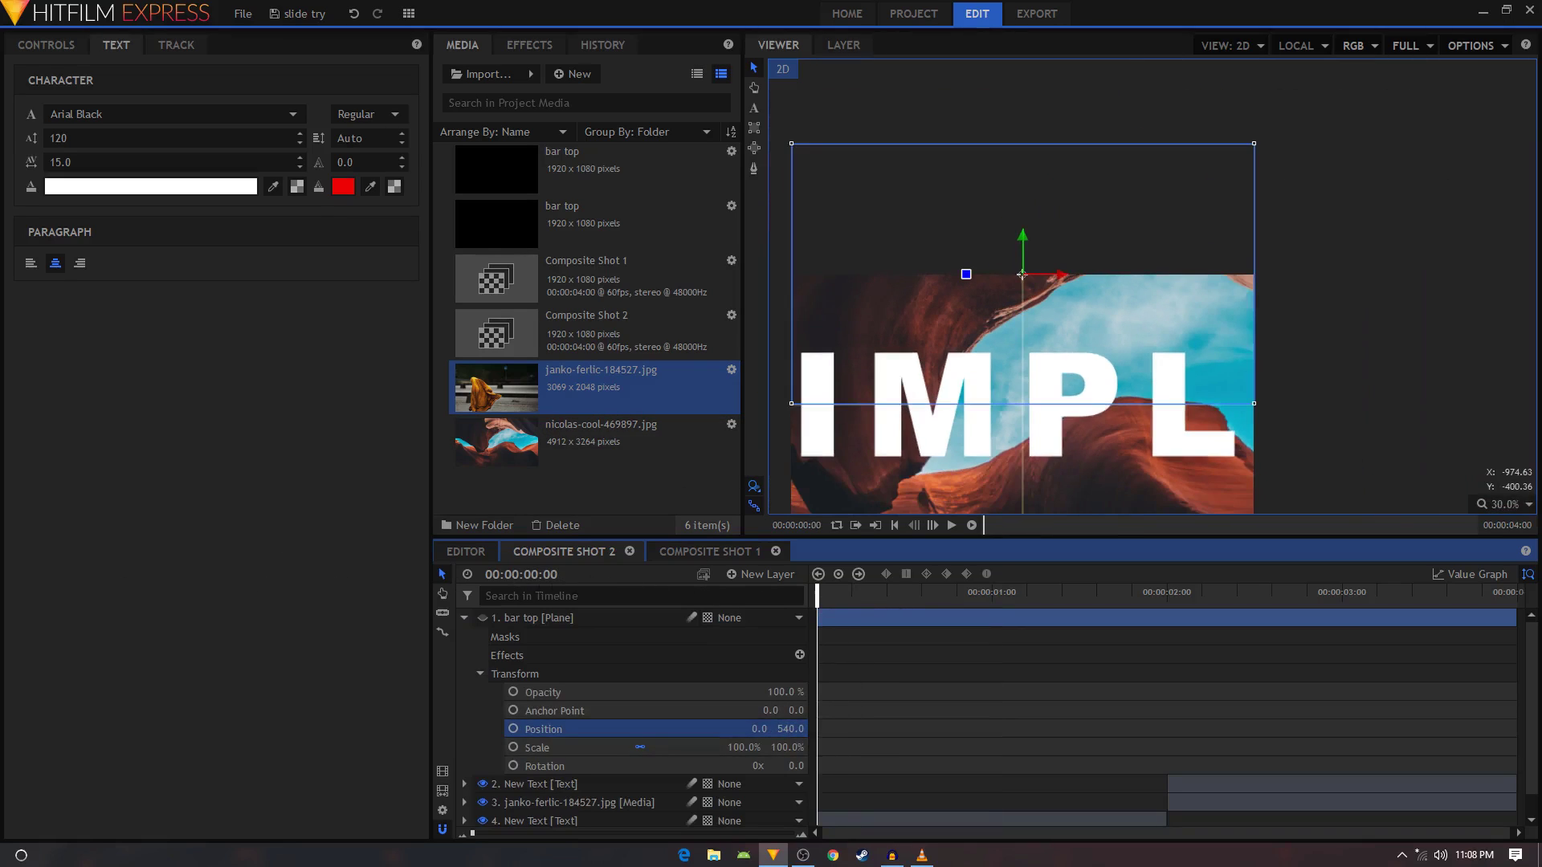
left_click_drag(860, 470, 1001, 376)
scroll(1024, 389, "up", 1)
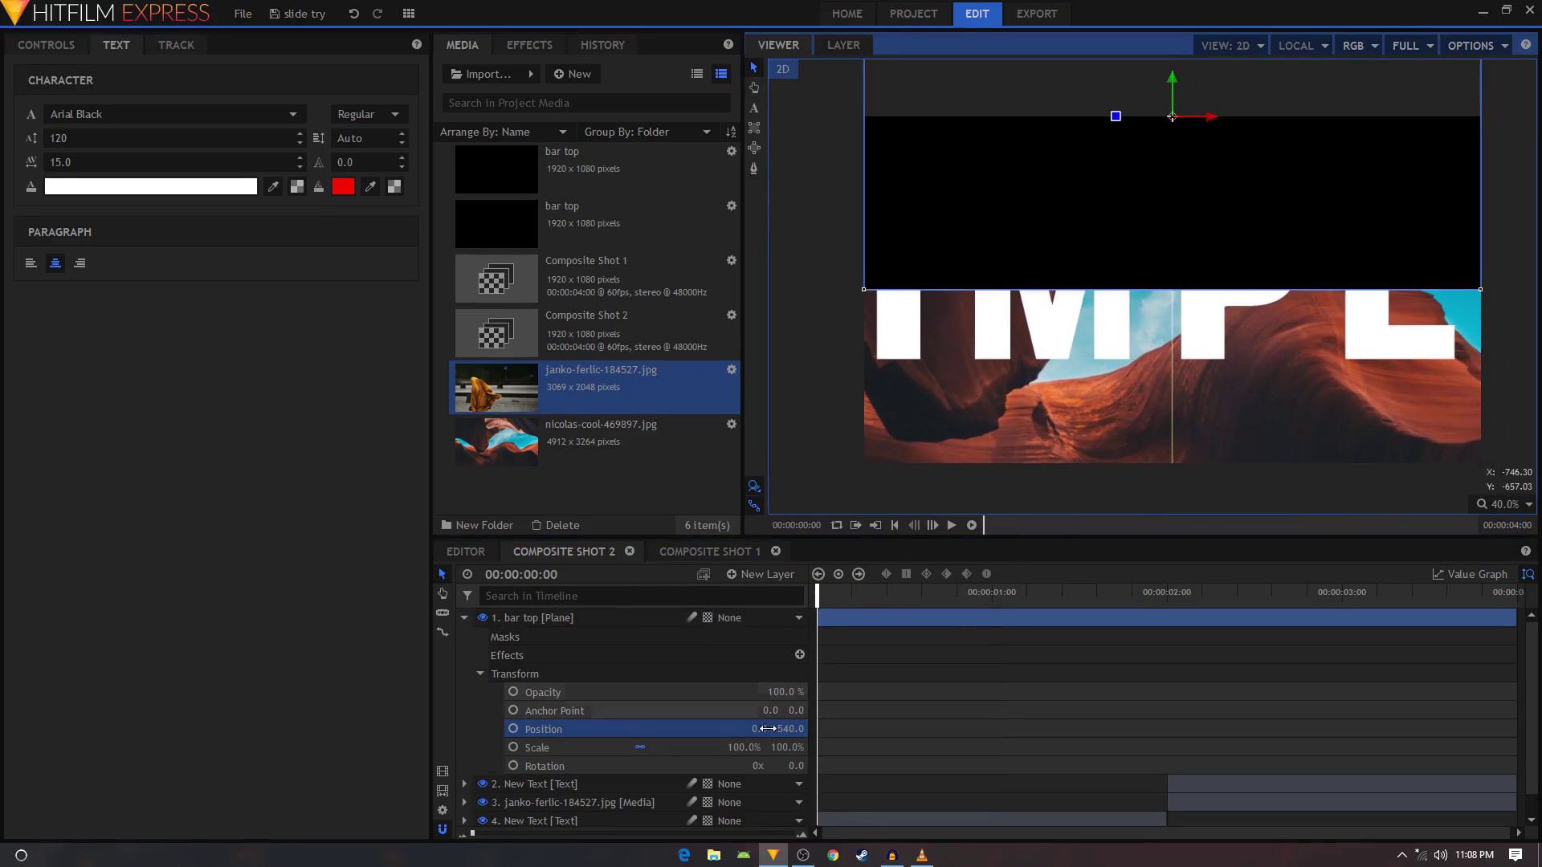
left_click(505, 729)
left_click(509, 728)
At about 0:50, raise the bar top's Position Y to roughly 900
left_click_drag(930, 596, 962, 596)
left_click(795, 730)
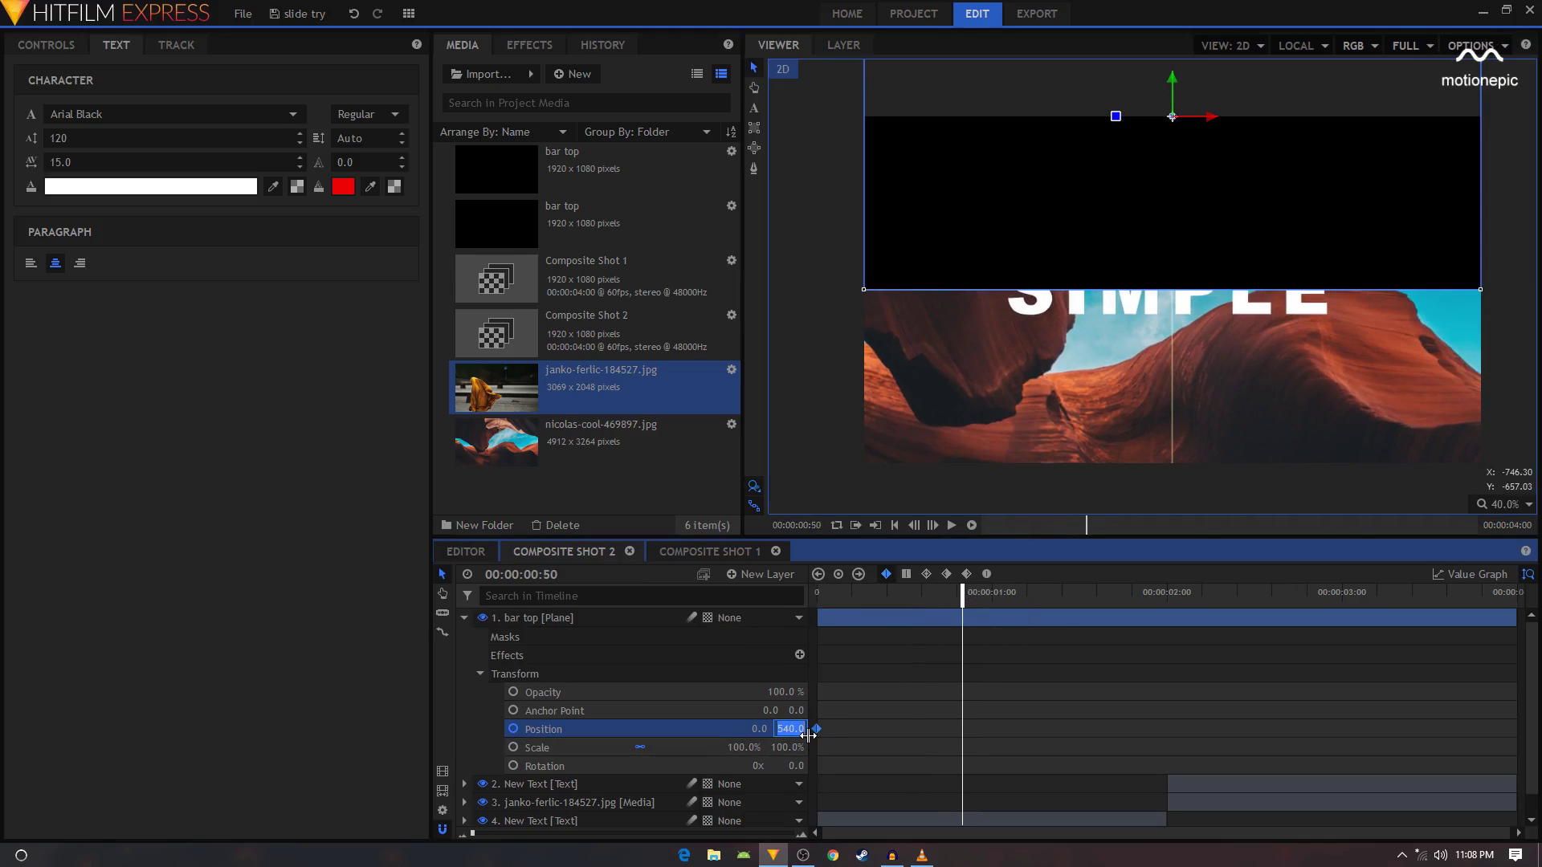
left_click(730, 741)
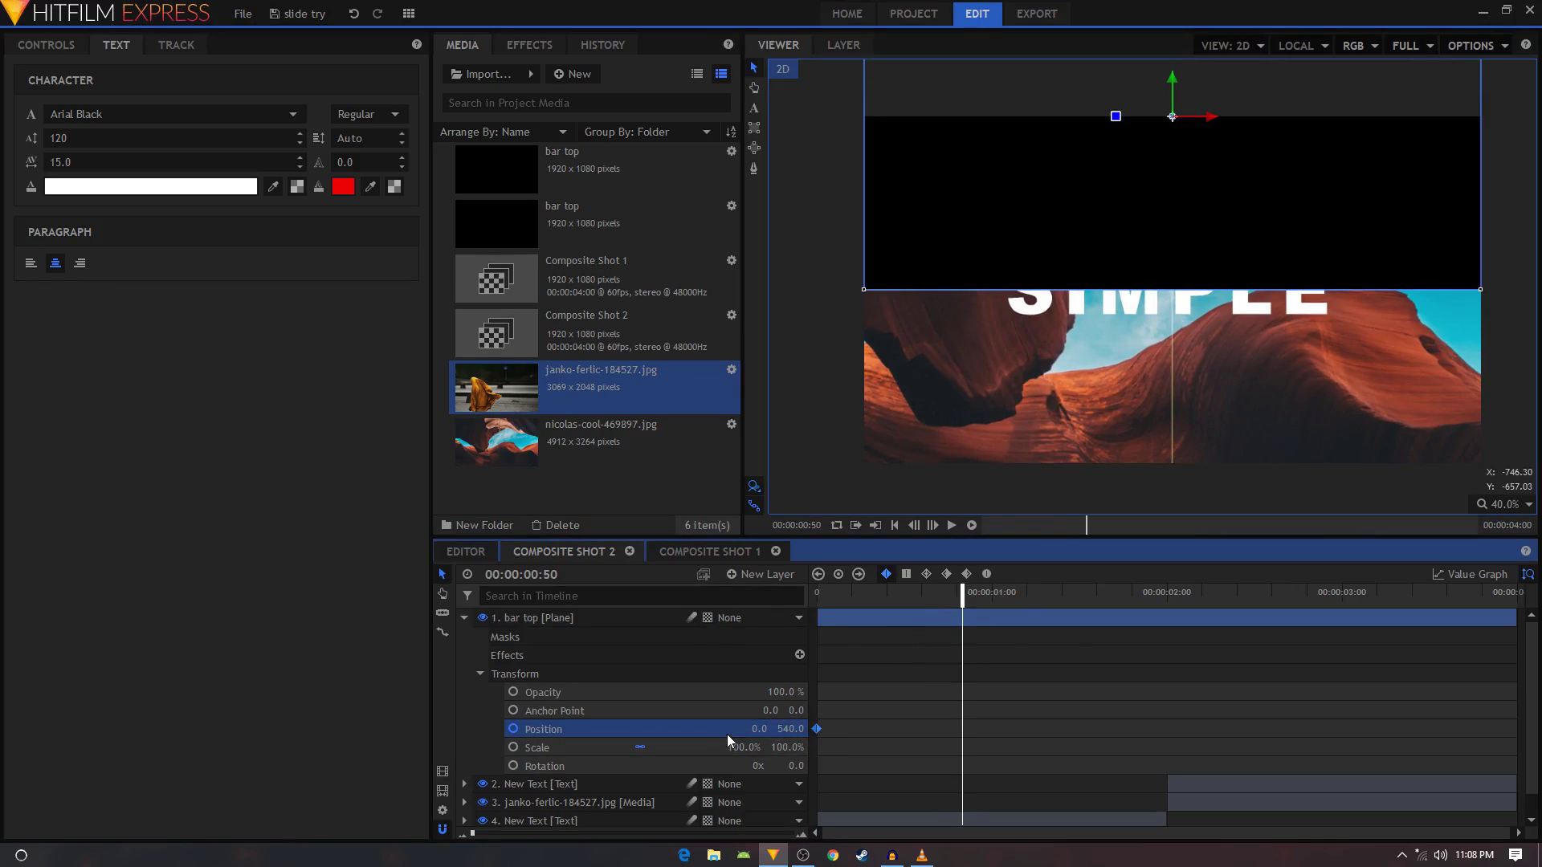
left_click_drag(1171, 117, 1171, 5)
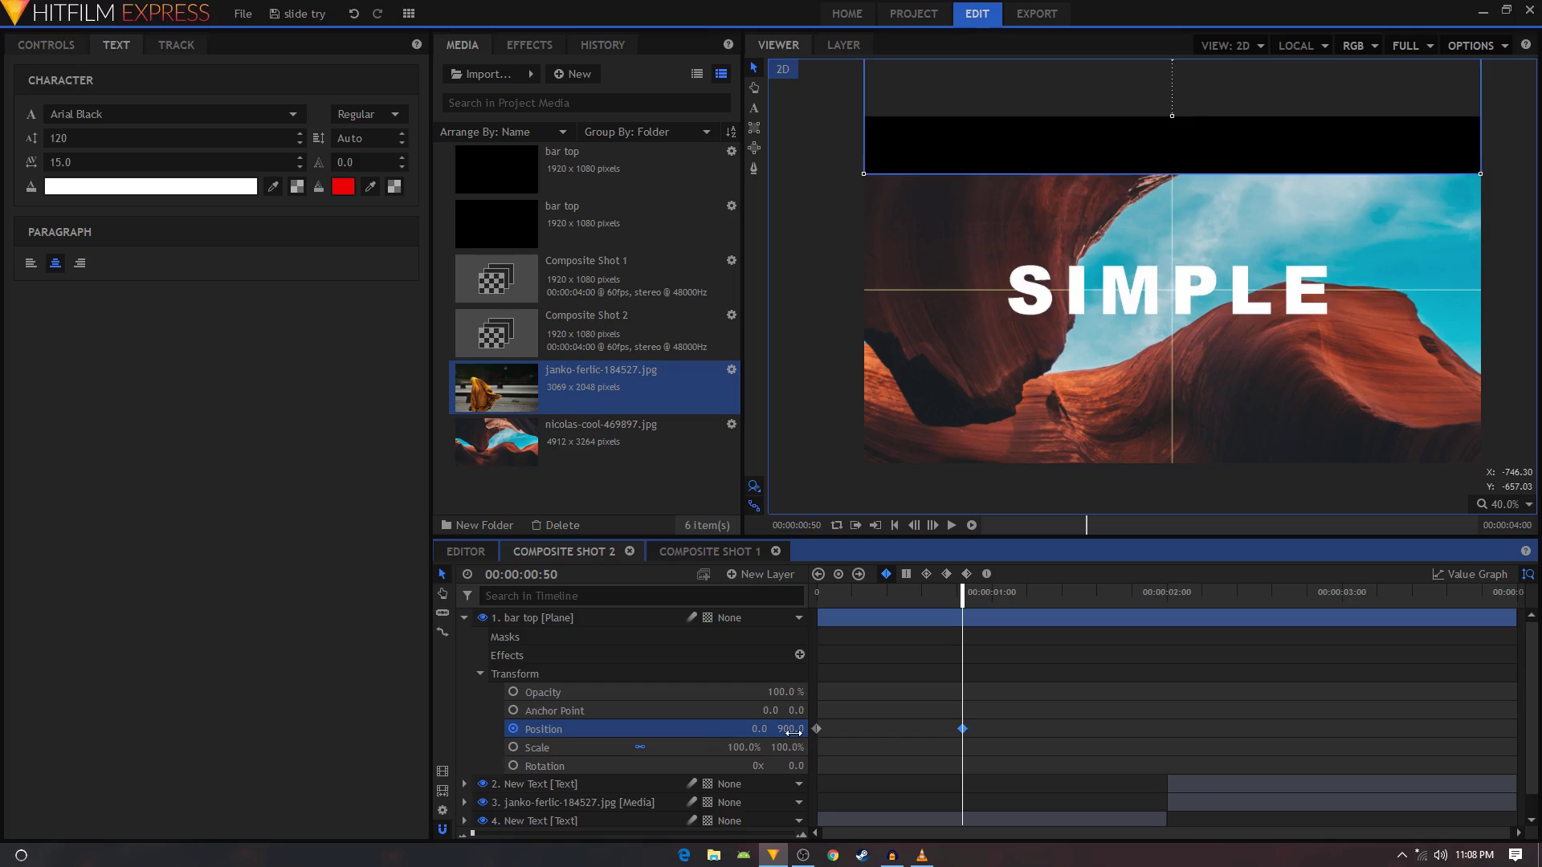
Ease the bar's position curve with the Bezier handle in Value Graph and preview it
left_click_drag(1000, 728, 816, 731)
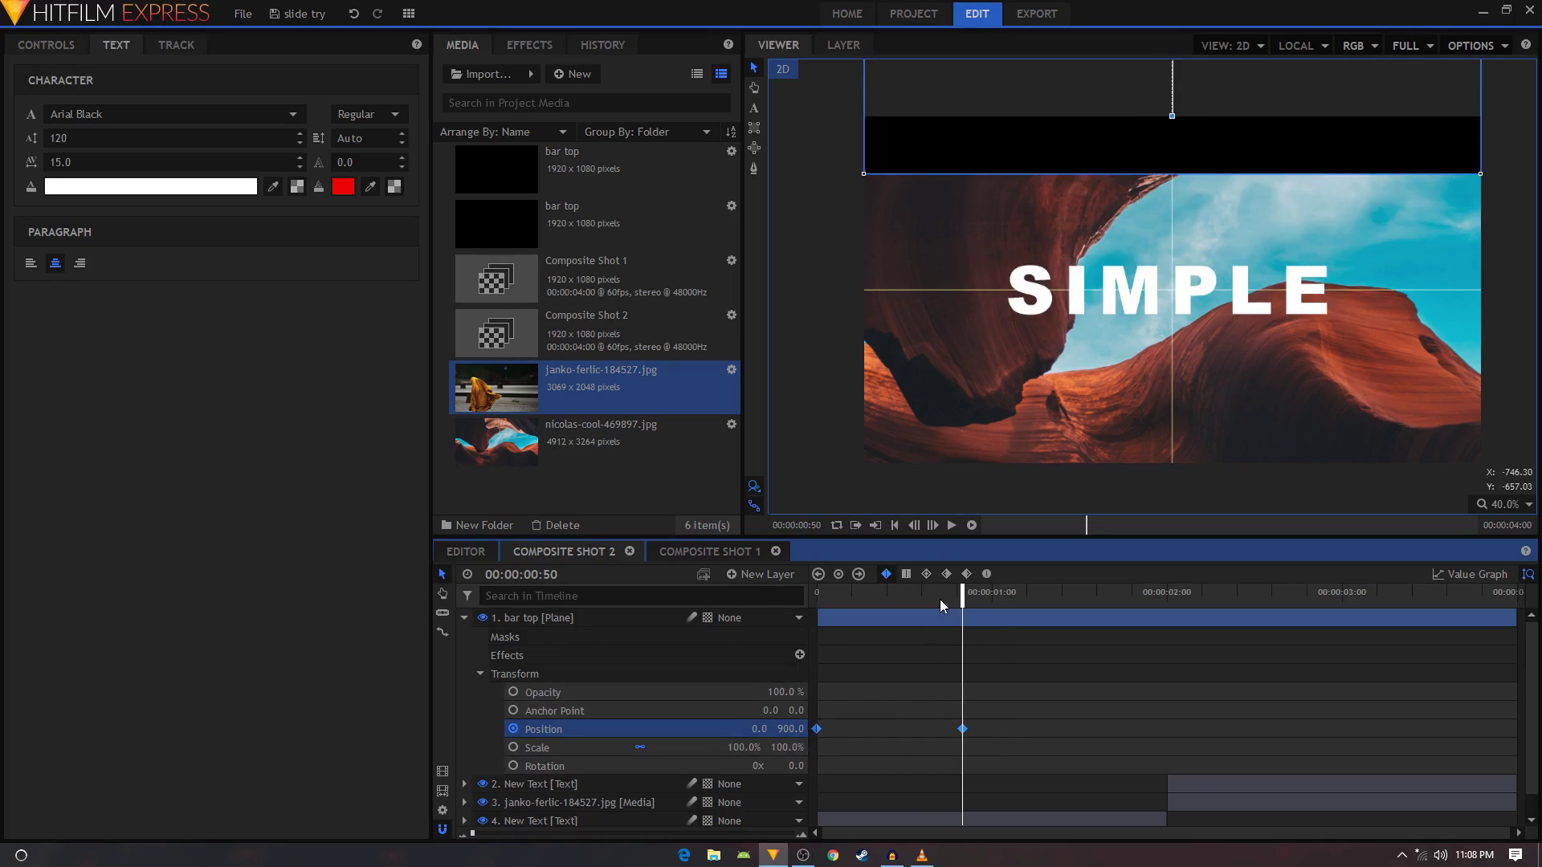
left_click(1456, 571)
key("Home")
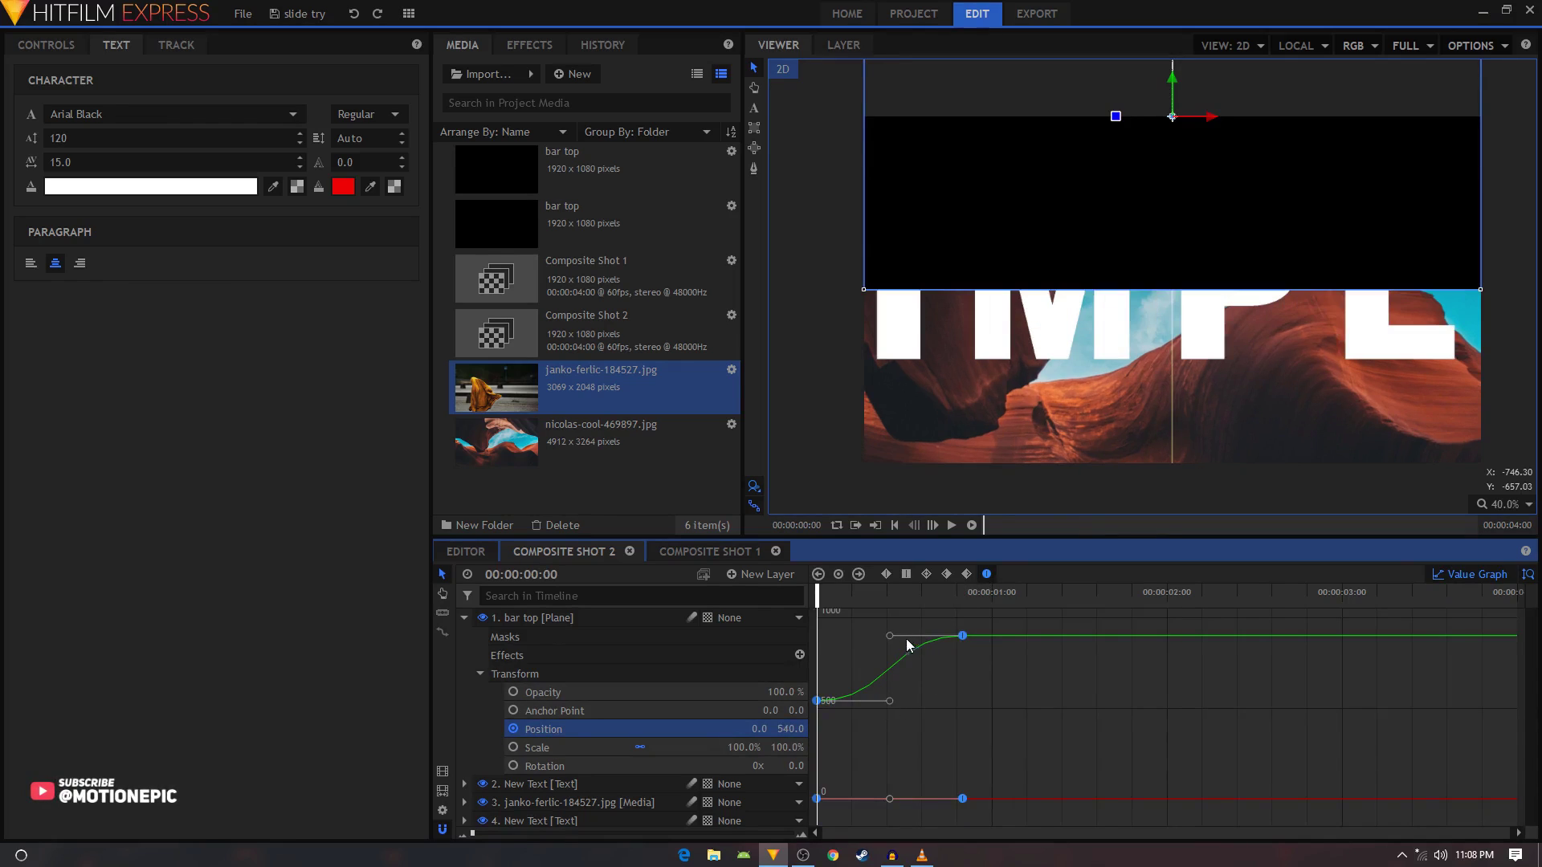
left_click_drag(889, 637, 765, 637)
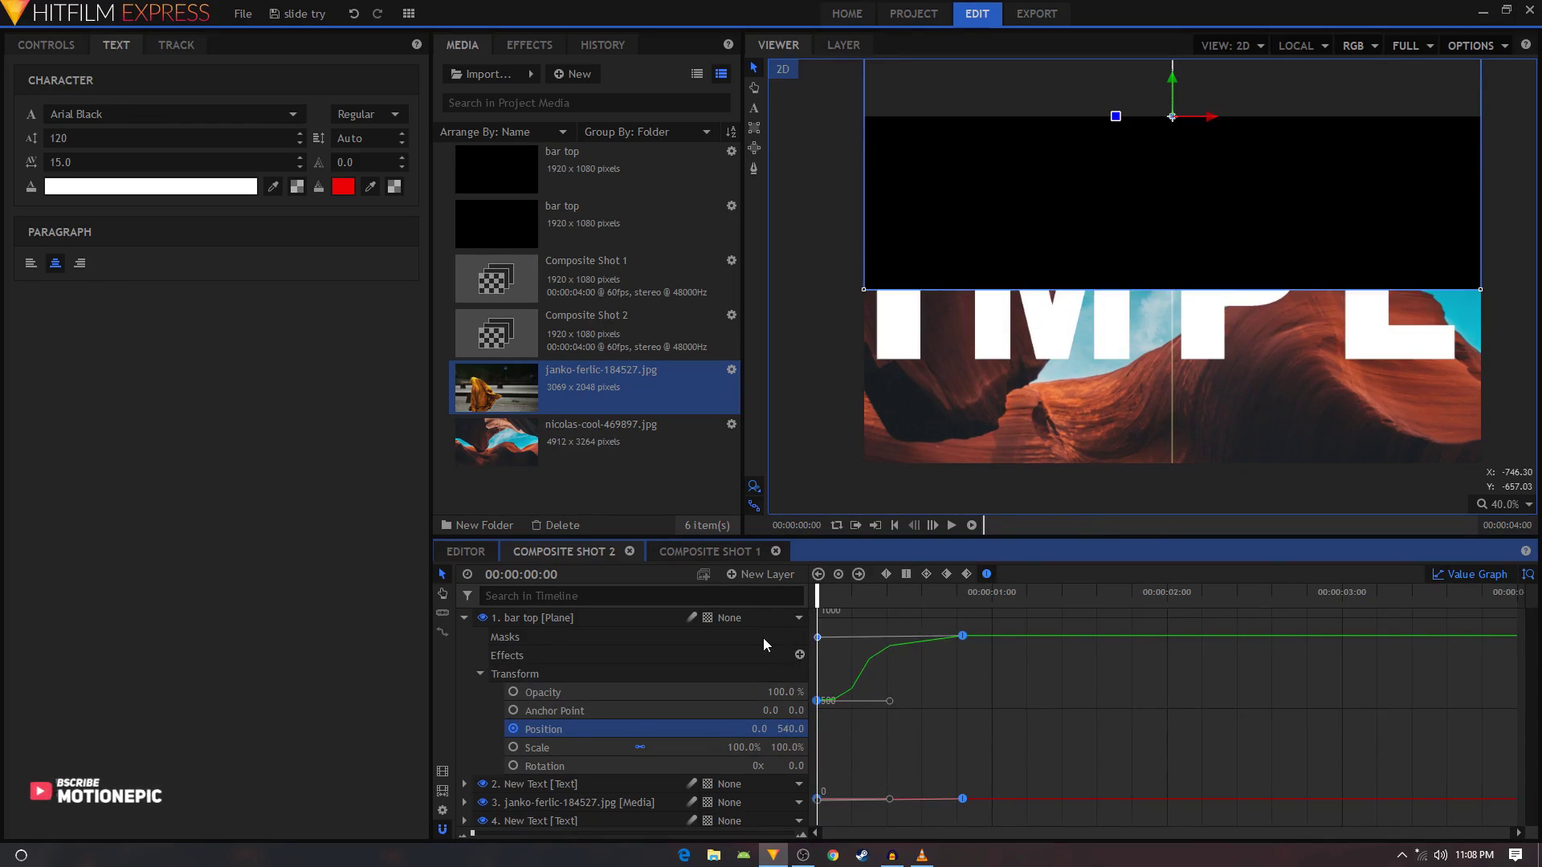
key("space")
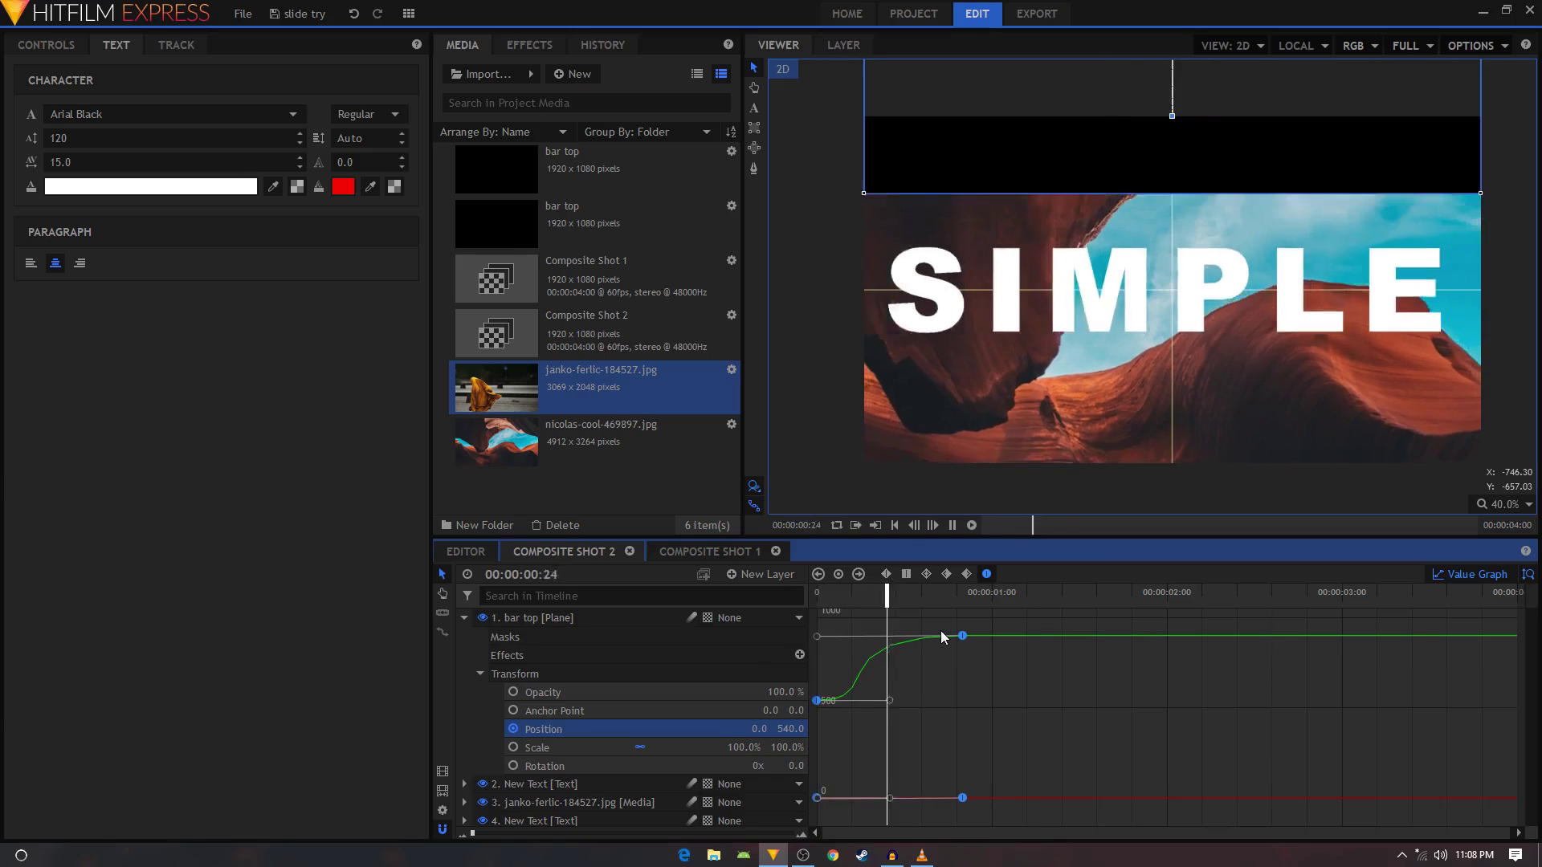
key("space")
left_click(464, 617)
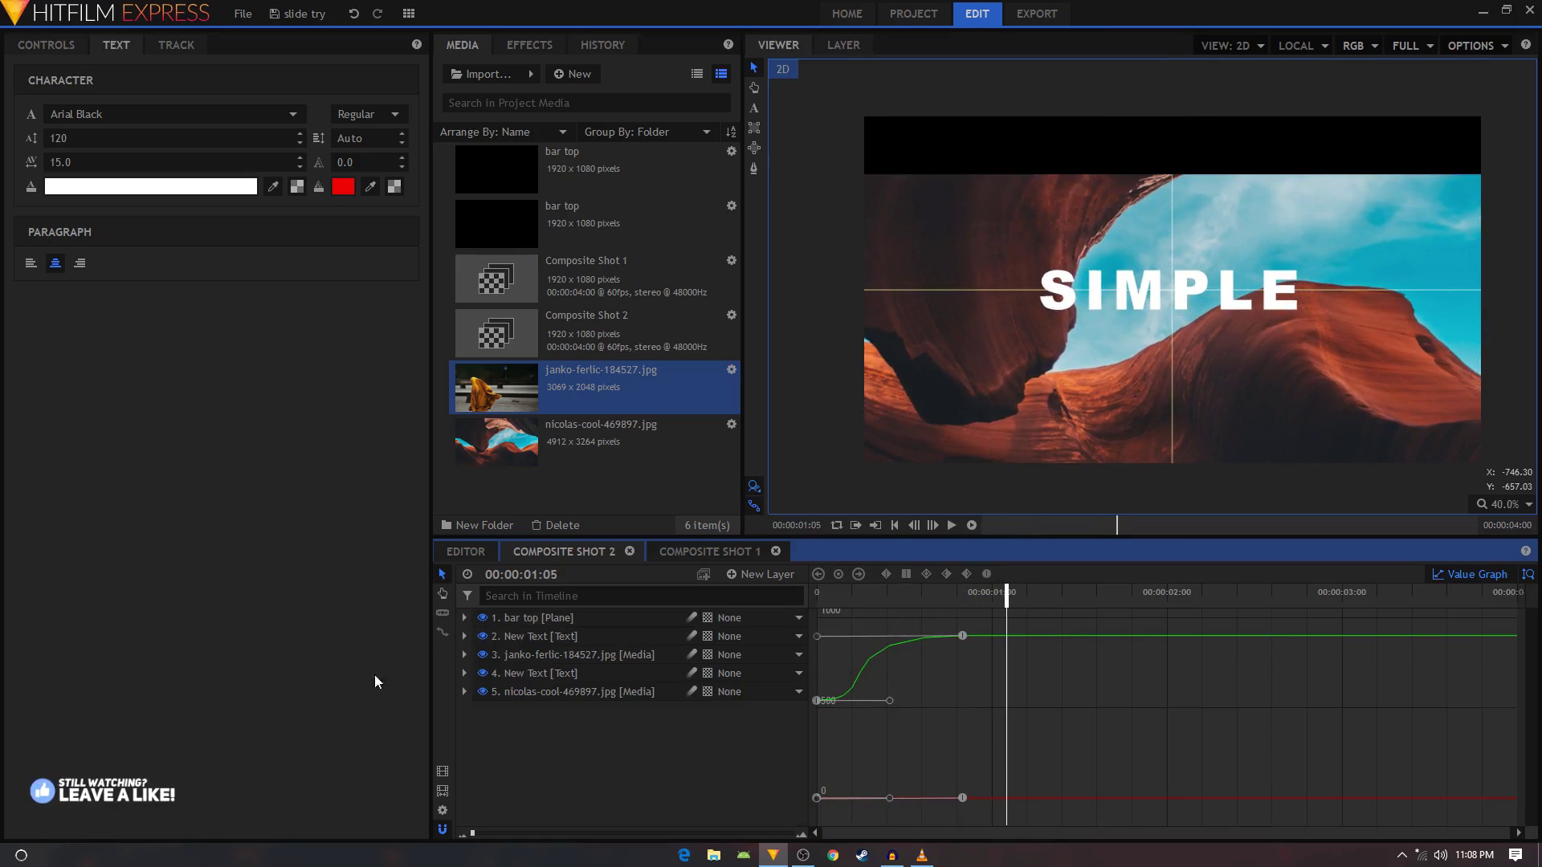
Duplicate the bar top layer and rename the copy 'bar bottom'
left_click(374, 674)
left_click(1477, 572)
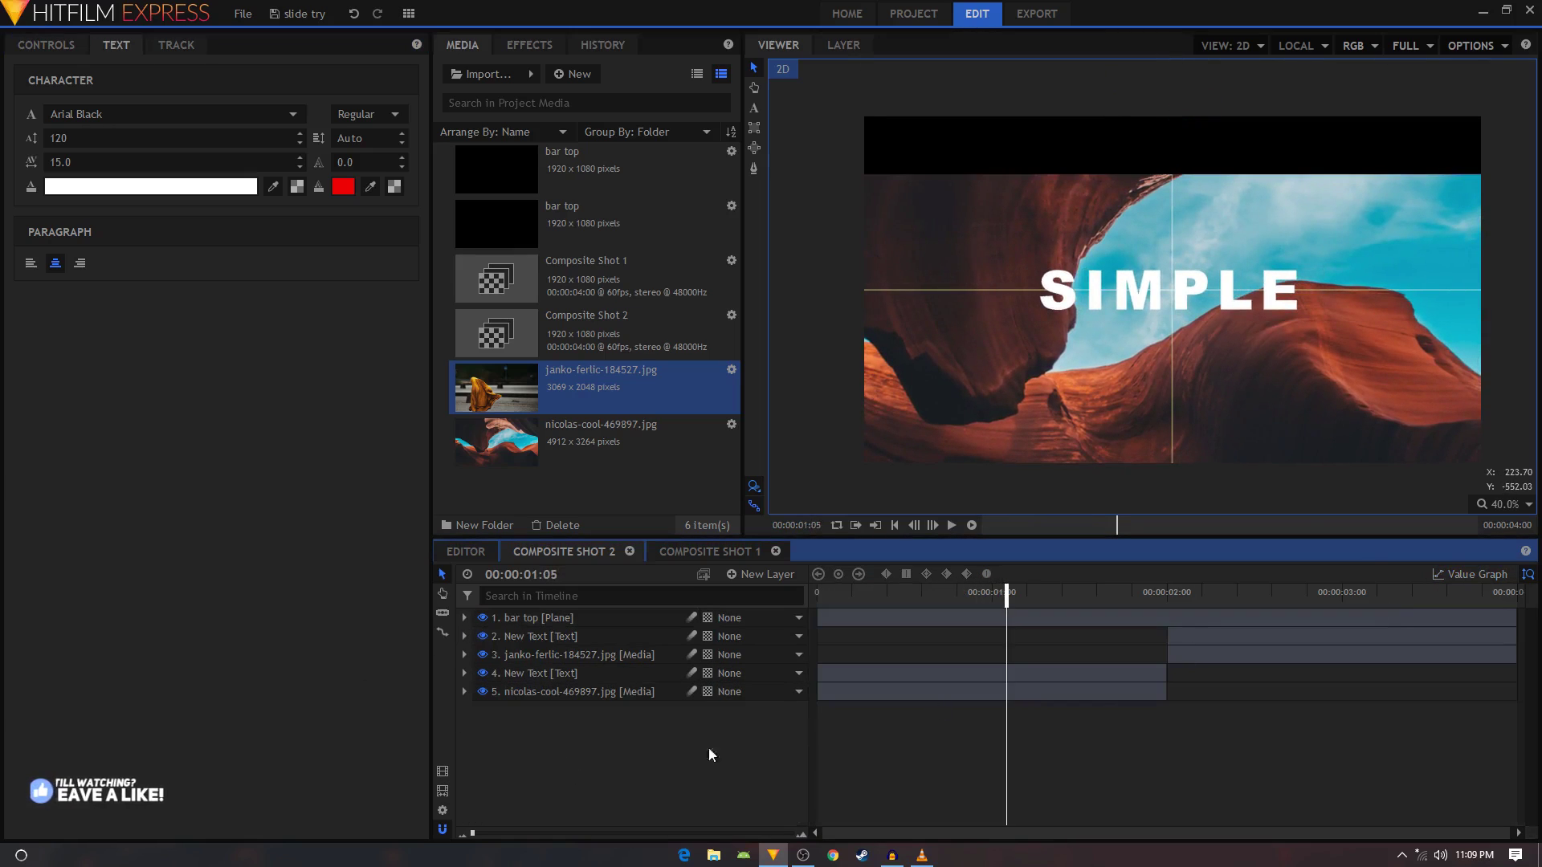
left_click(563, 620)
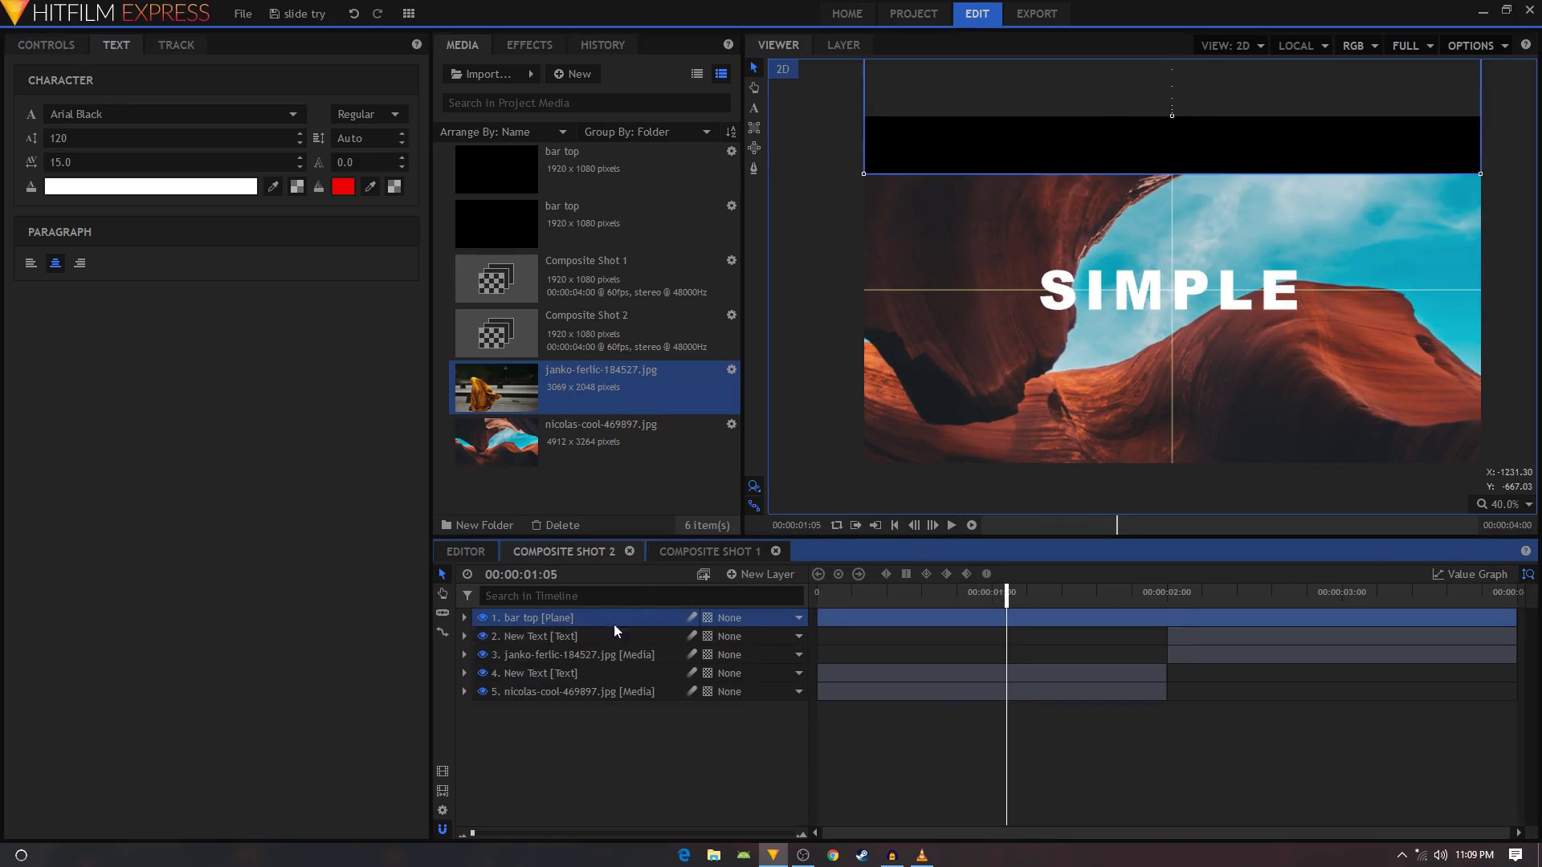
key("ctrl+d")
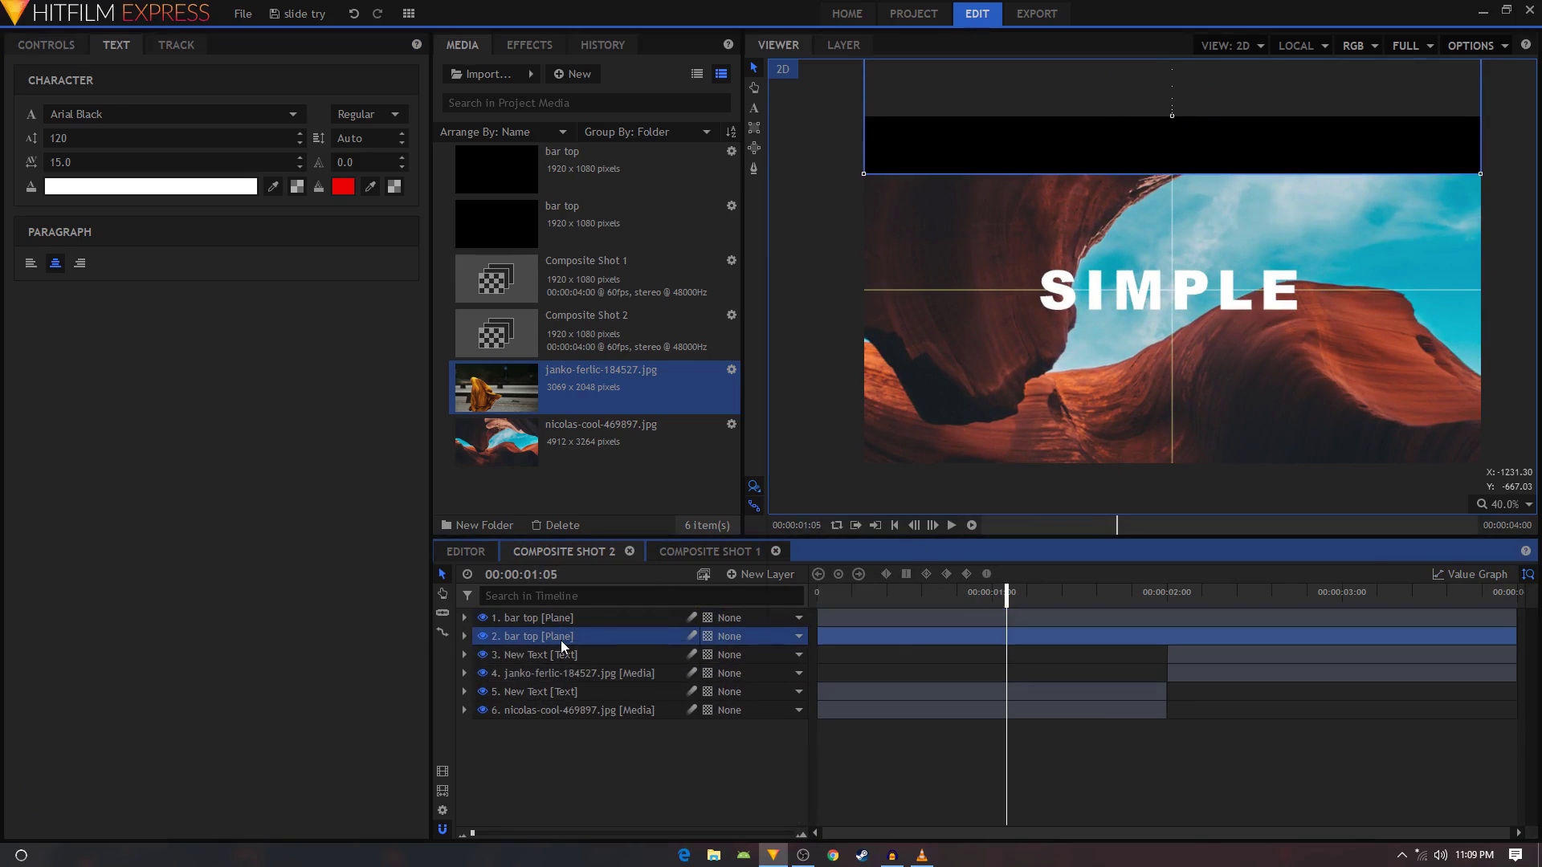
right_click(561, 640)
left_click(619, 593)
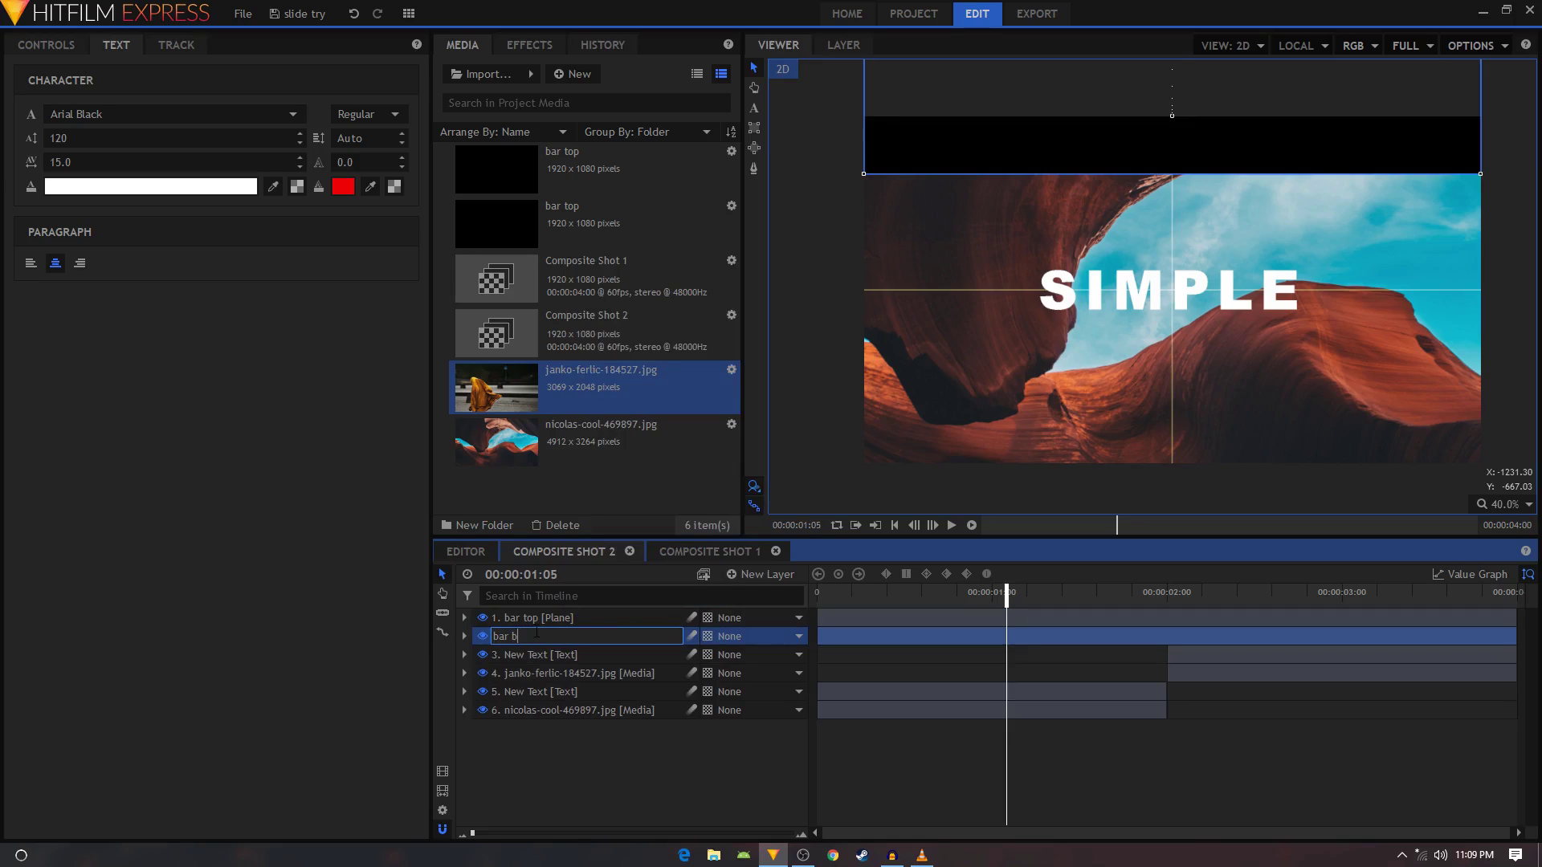
type("bar bottom")
key("Return")
Negate the bar bottom's Position Y keyframes to -540 and -900
left_click(464, 636)
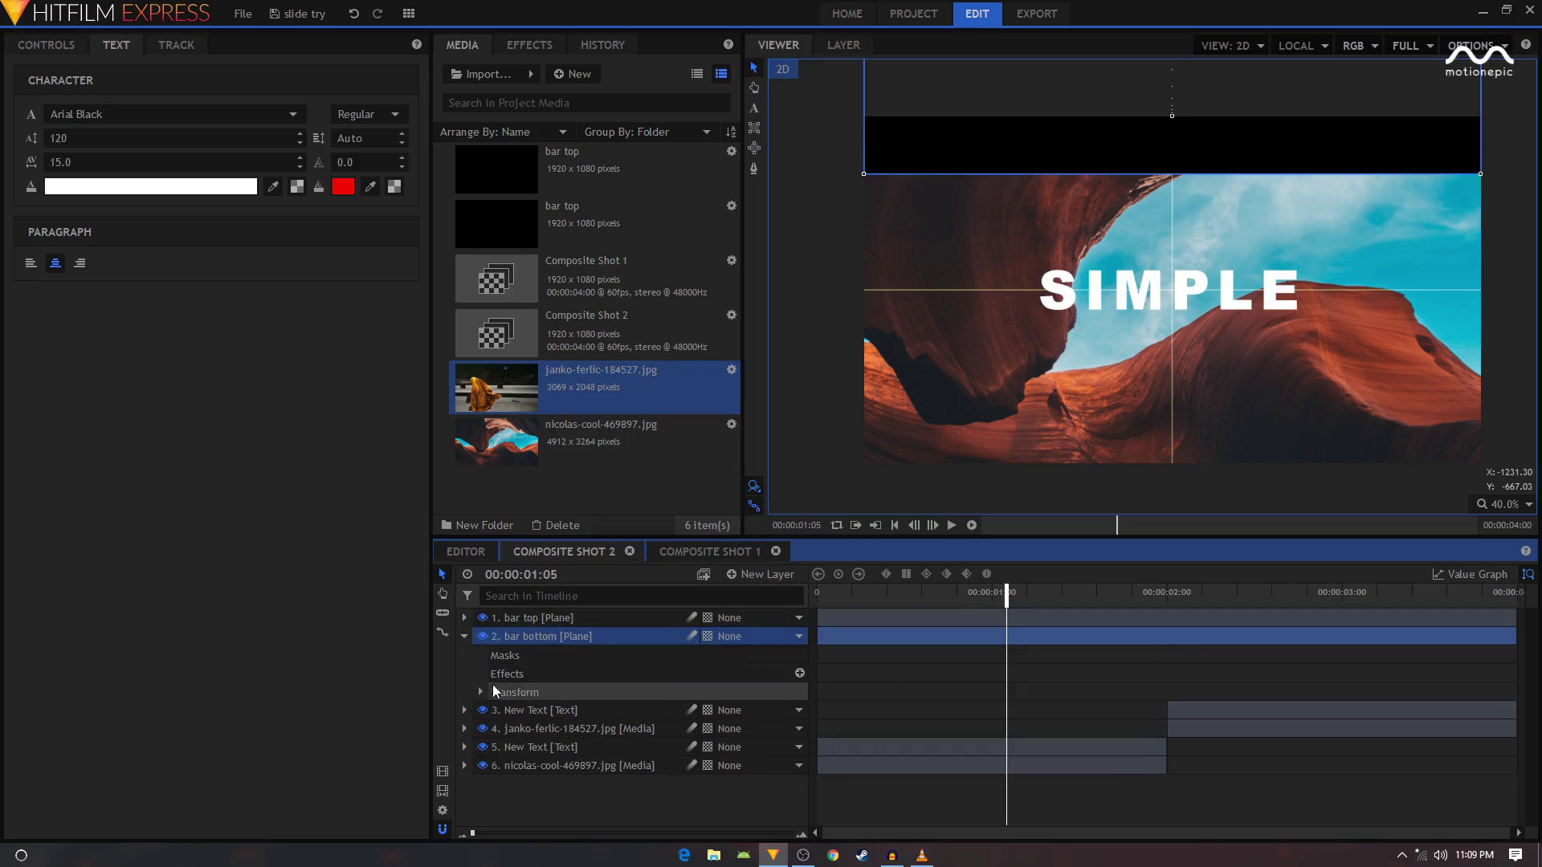
left_click(480, 692)
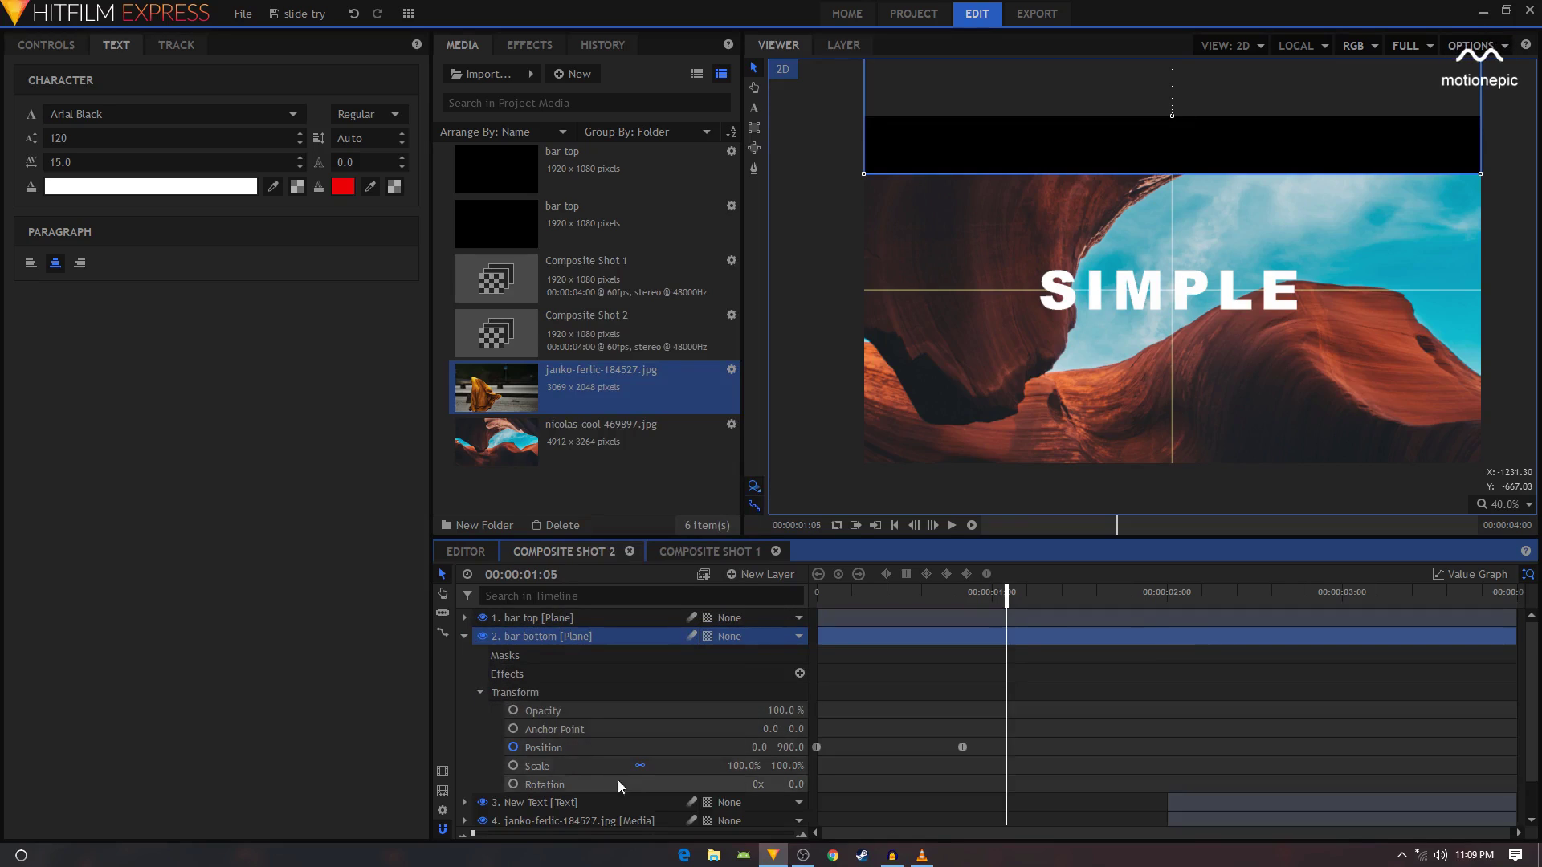
left_click(817, 749)
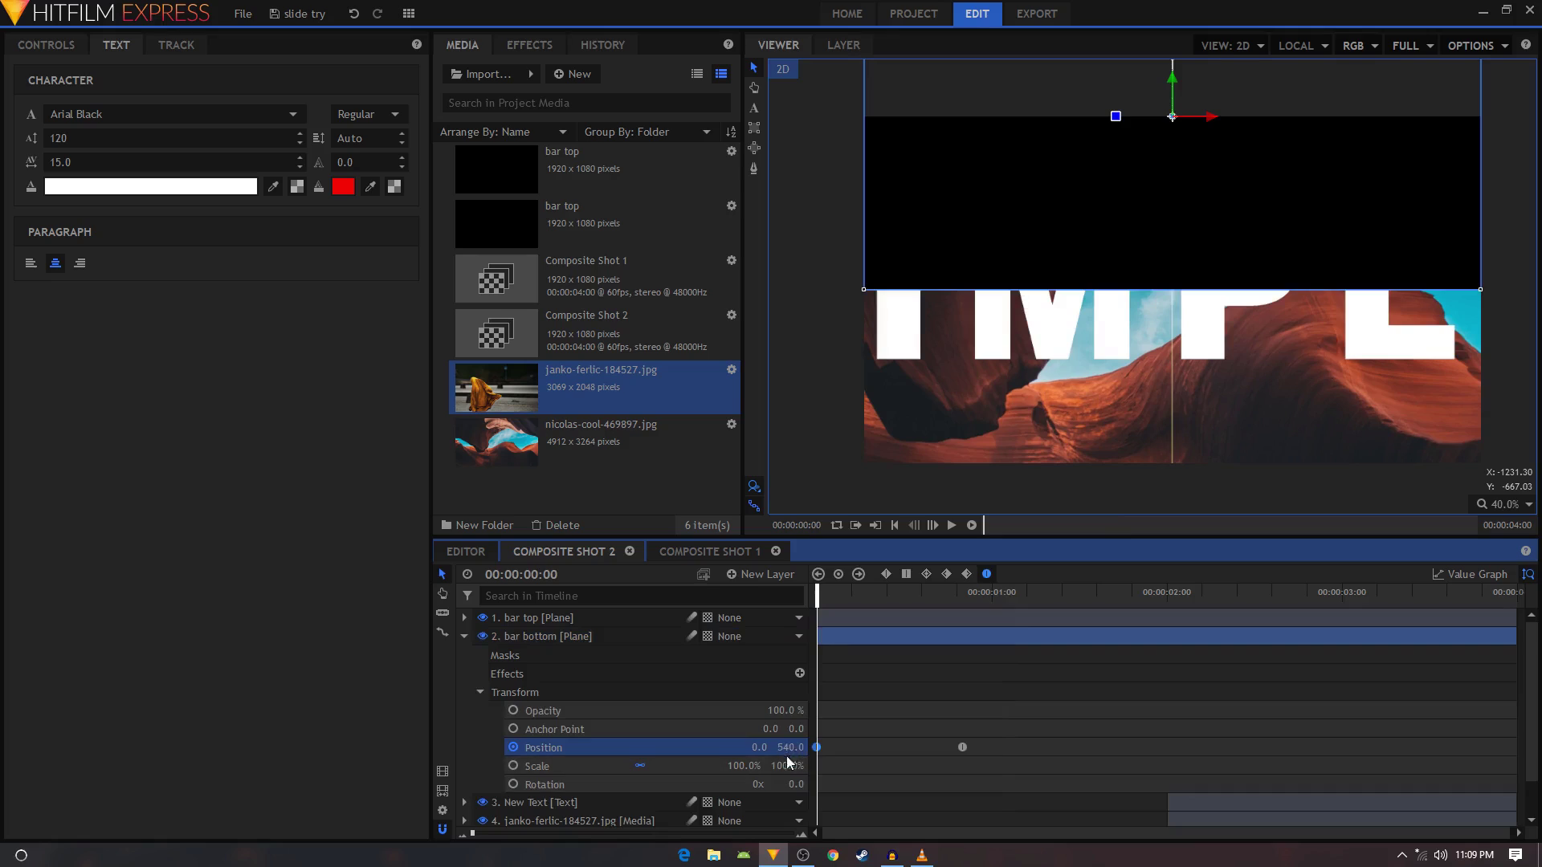
key("Return")
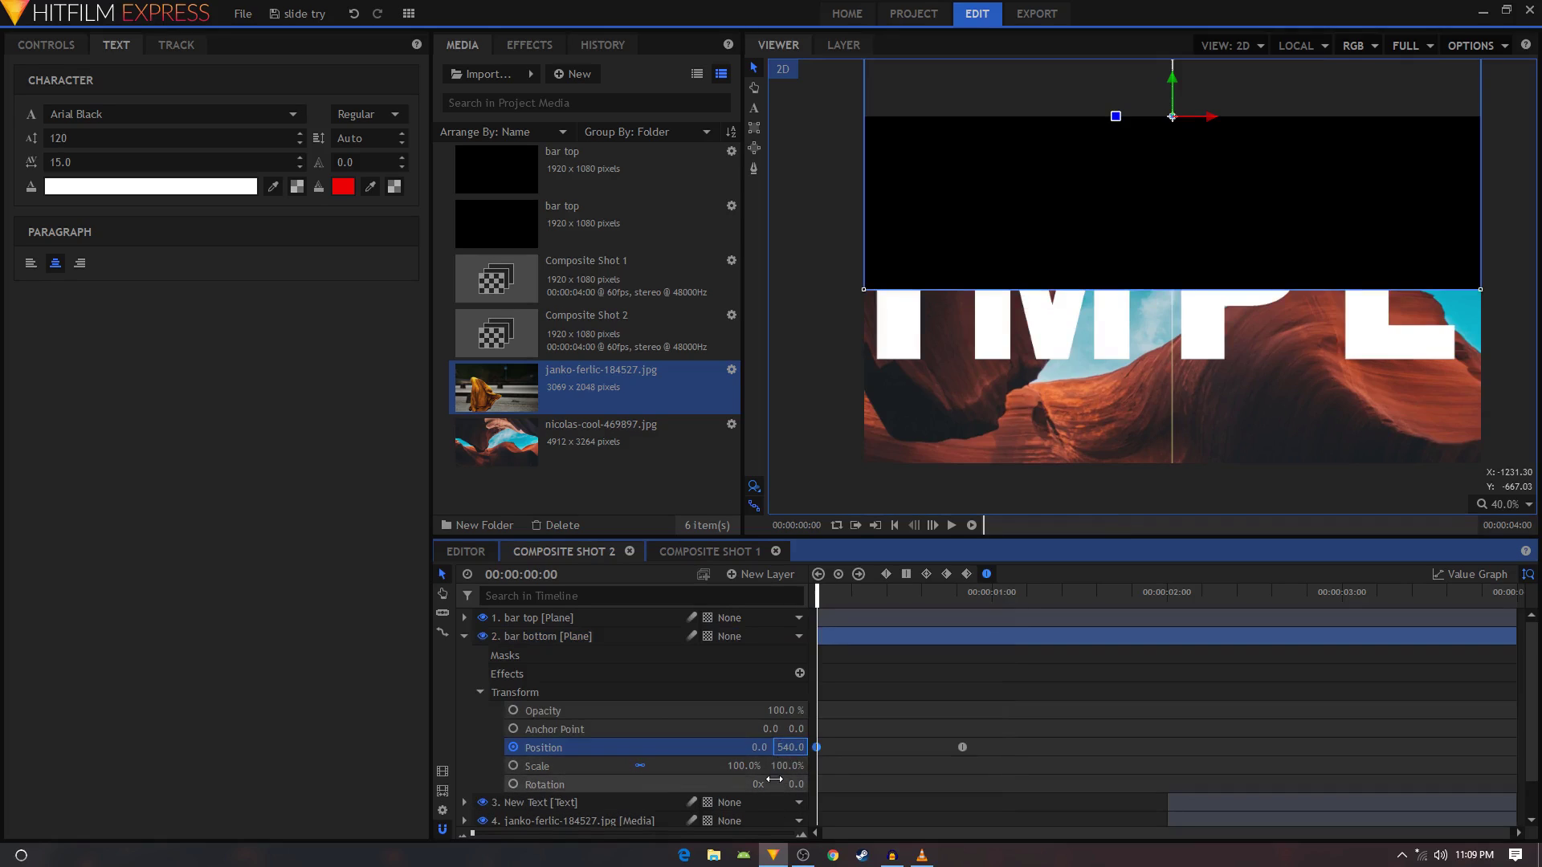
type("-")
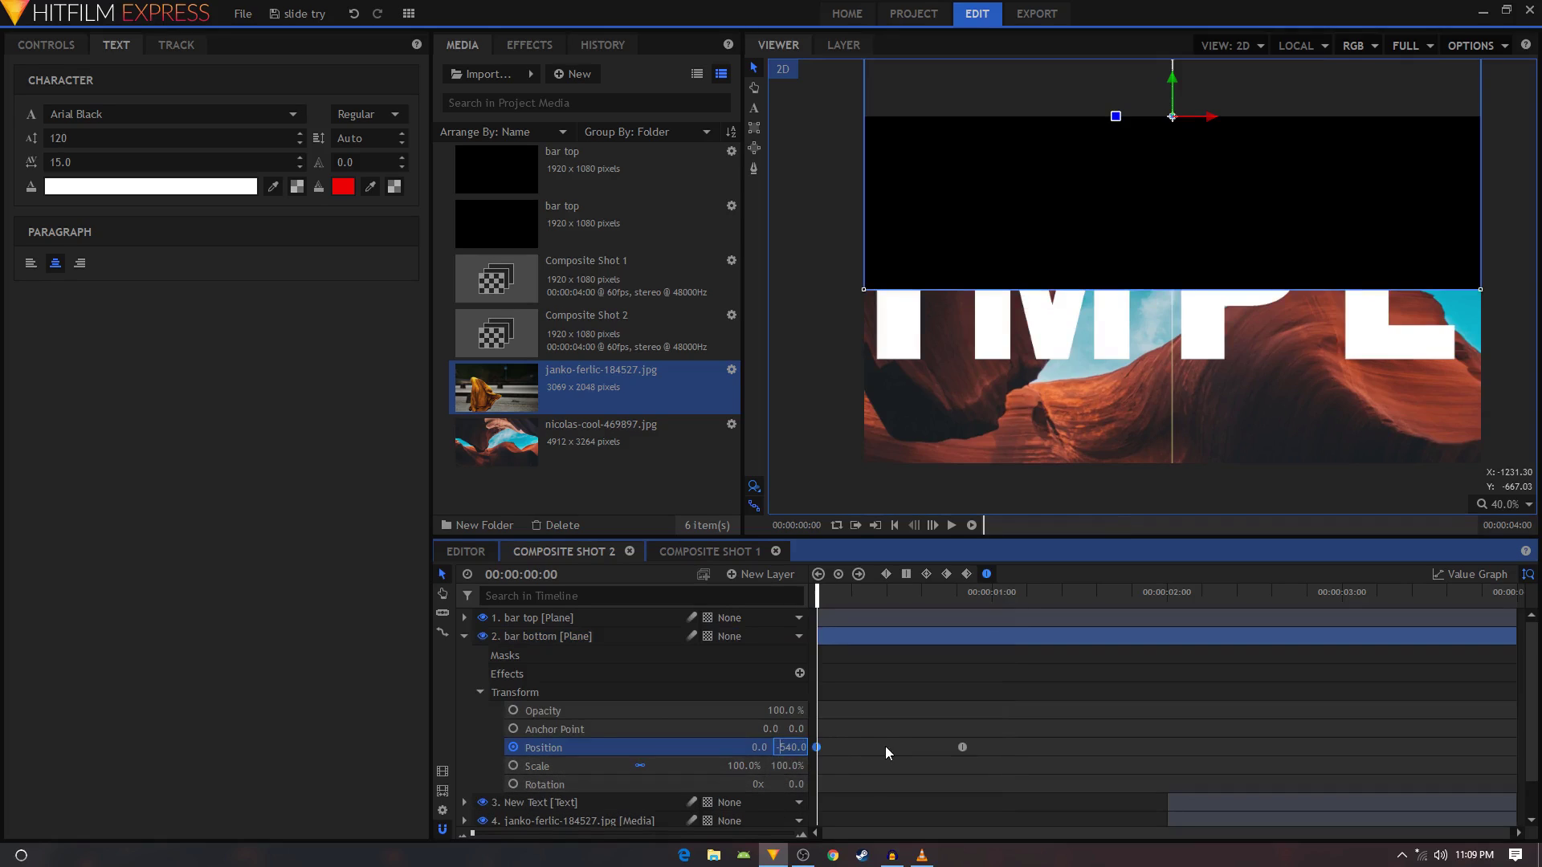
key("Return")
left_click(961, 750)
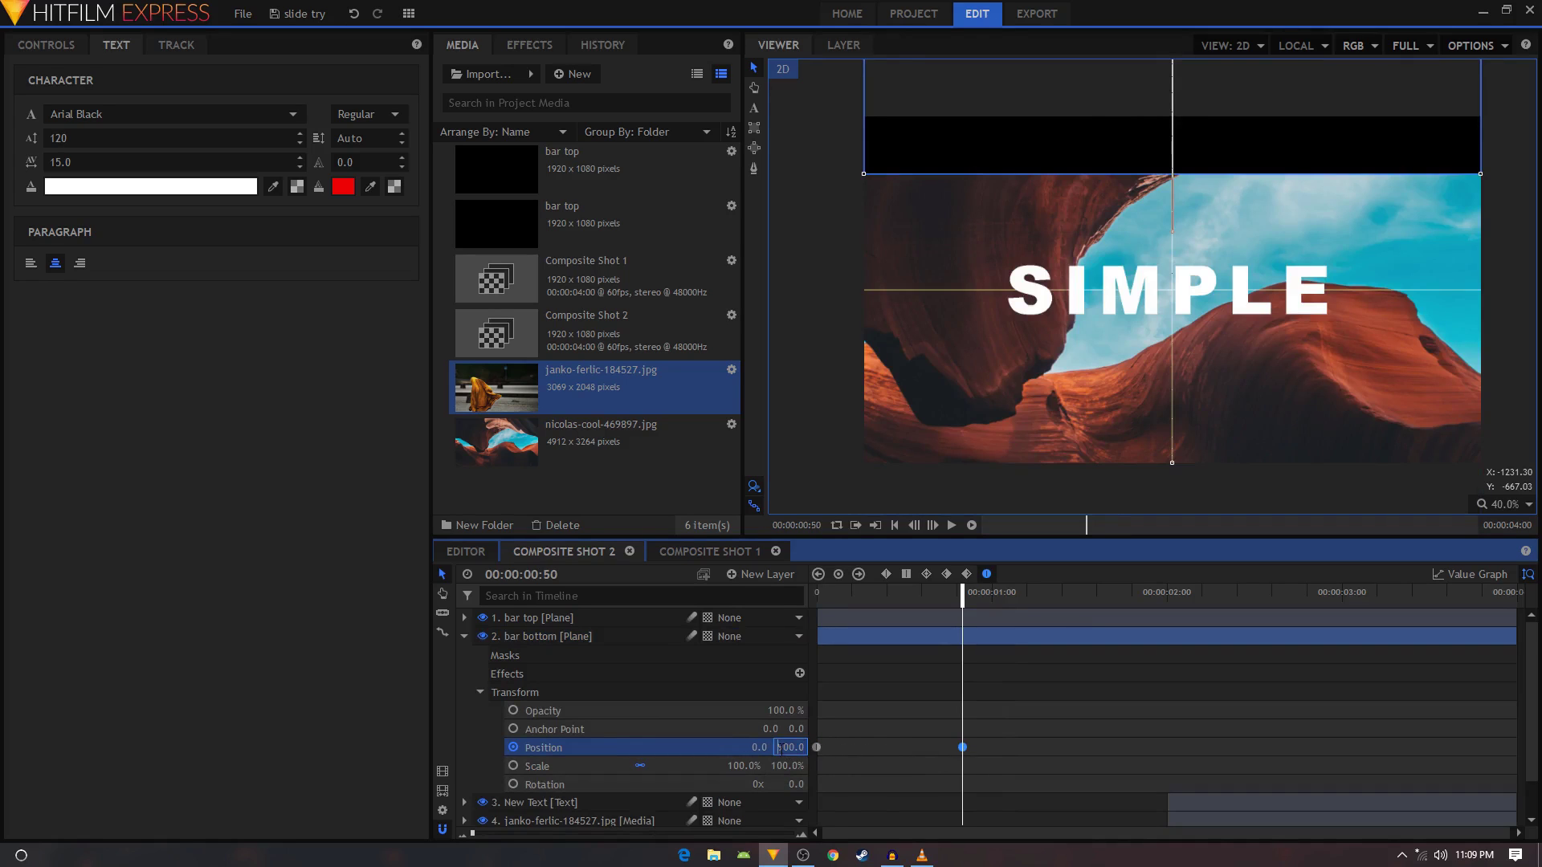
key("Return")
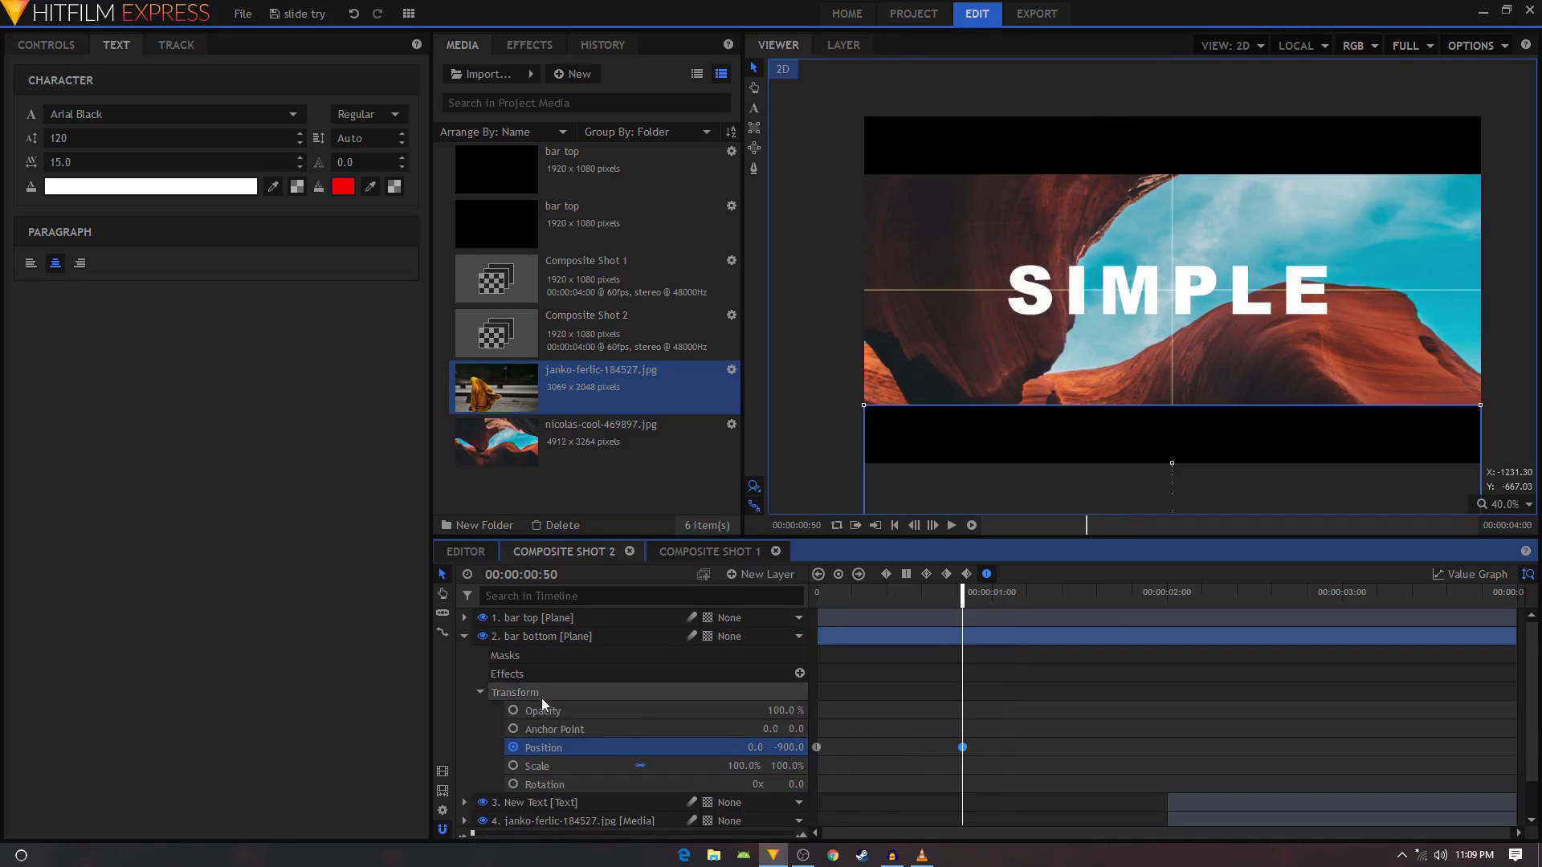
left_click(464, 636)
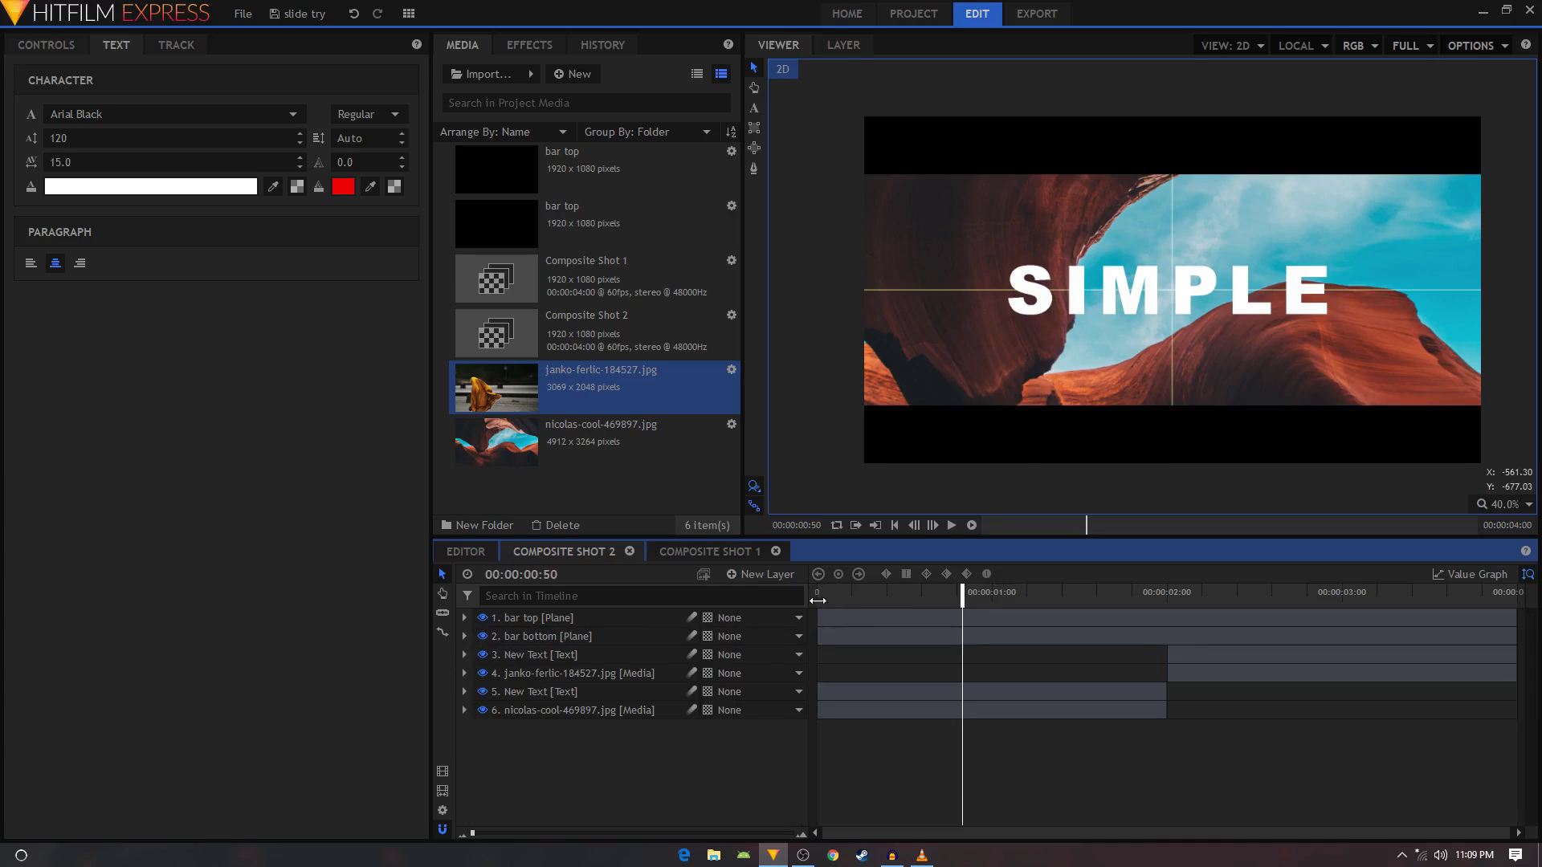
Delete the 1080p Title Safe and Action Safe Area effects from the canyon image layer
left_click(464, 710)
left_click(563, 767)
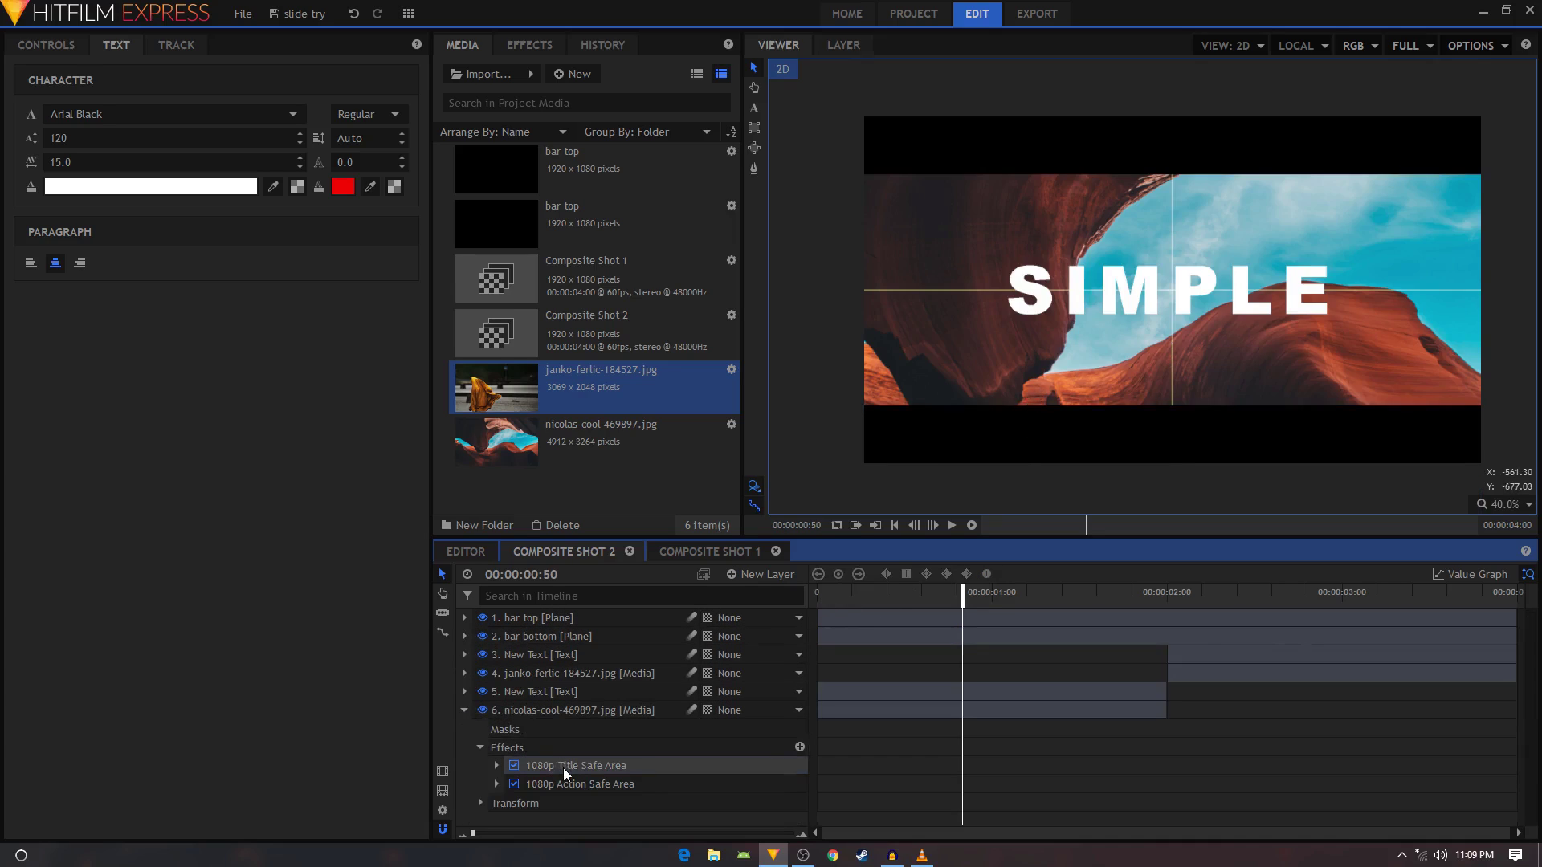
key("Delete")
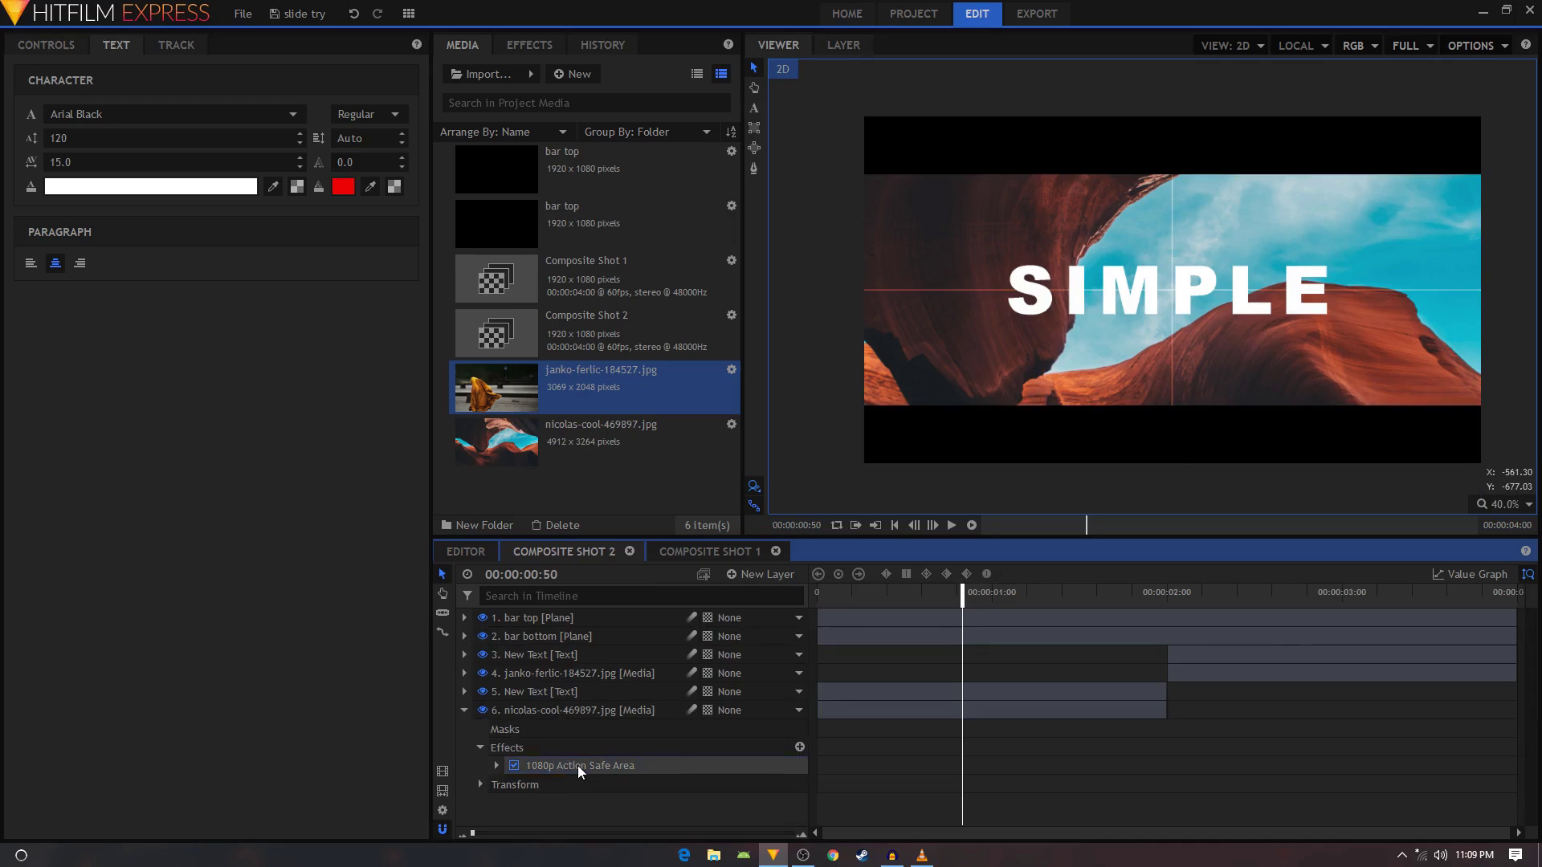
left_click(576, 764)
key("Delete")
left_click(464, 710)
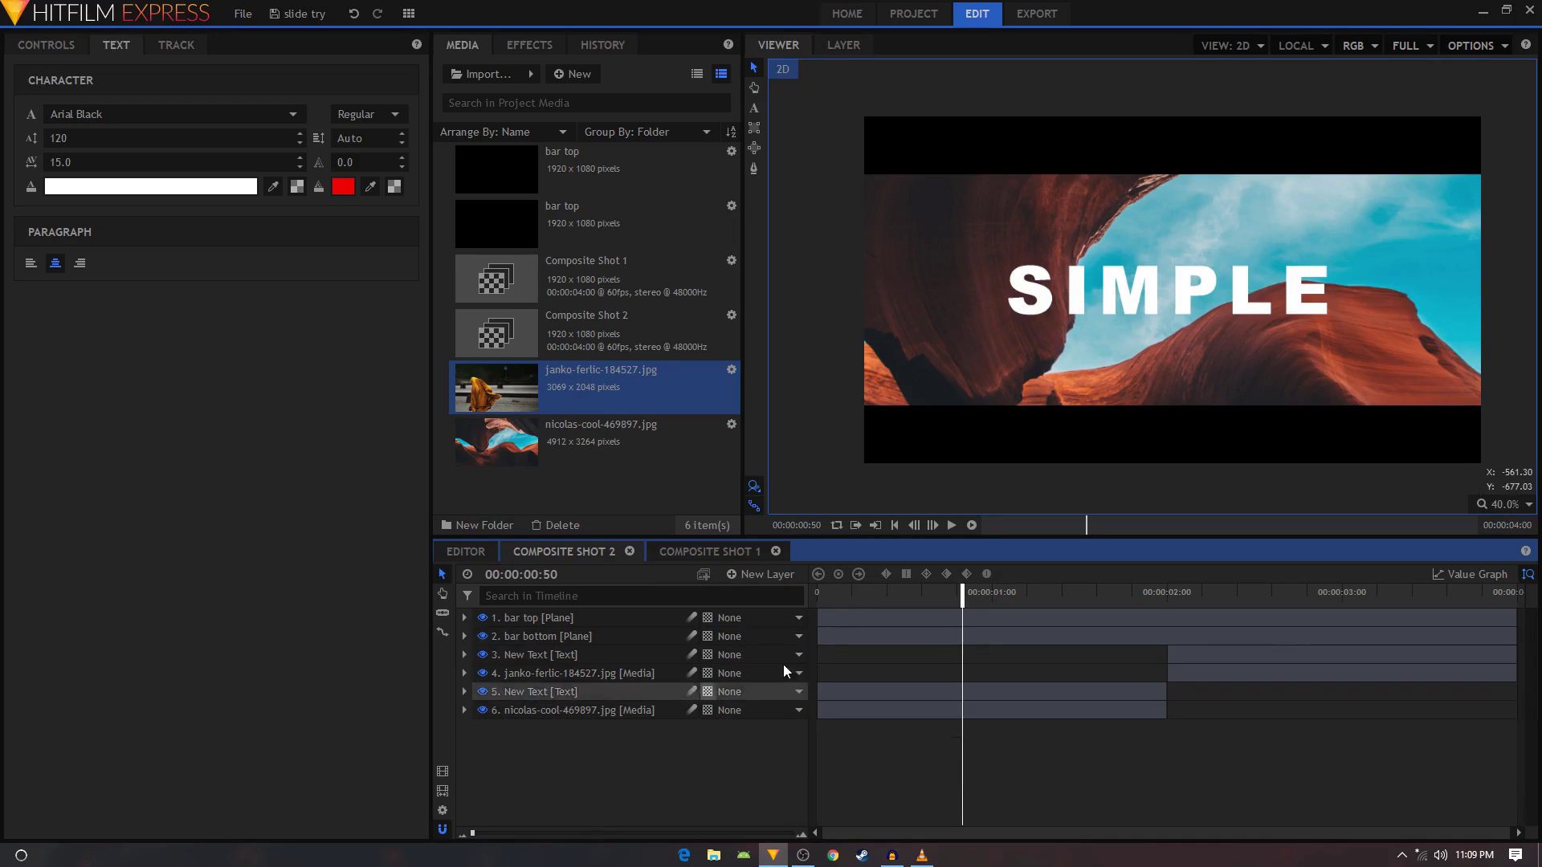
Play back the composite shot from the start and around 00:00:00:32 to review it
left_click_drag(837, 599, 716, 609)
scroll(1080, 405, "down", 1)
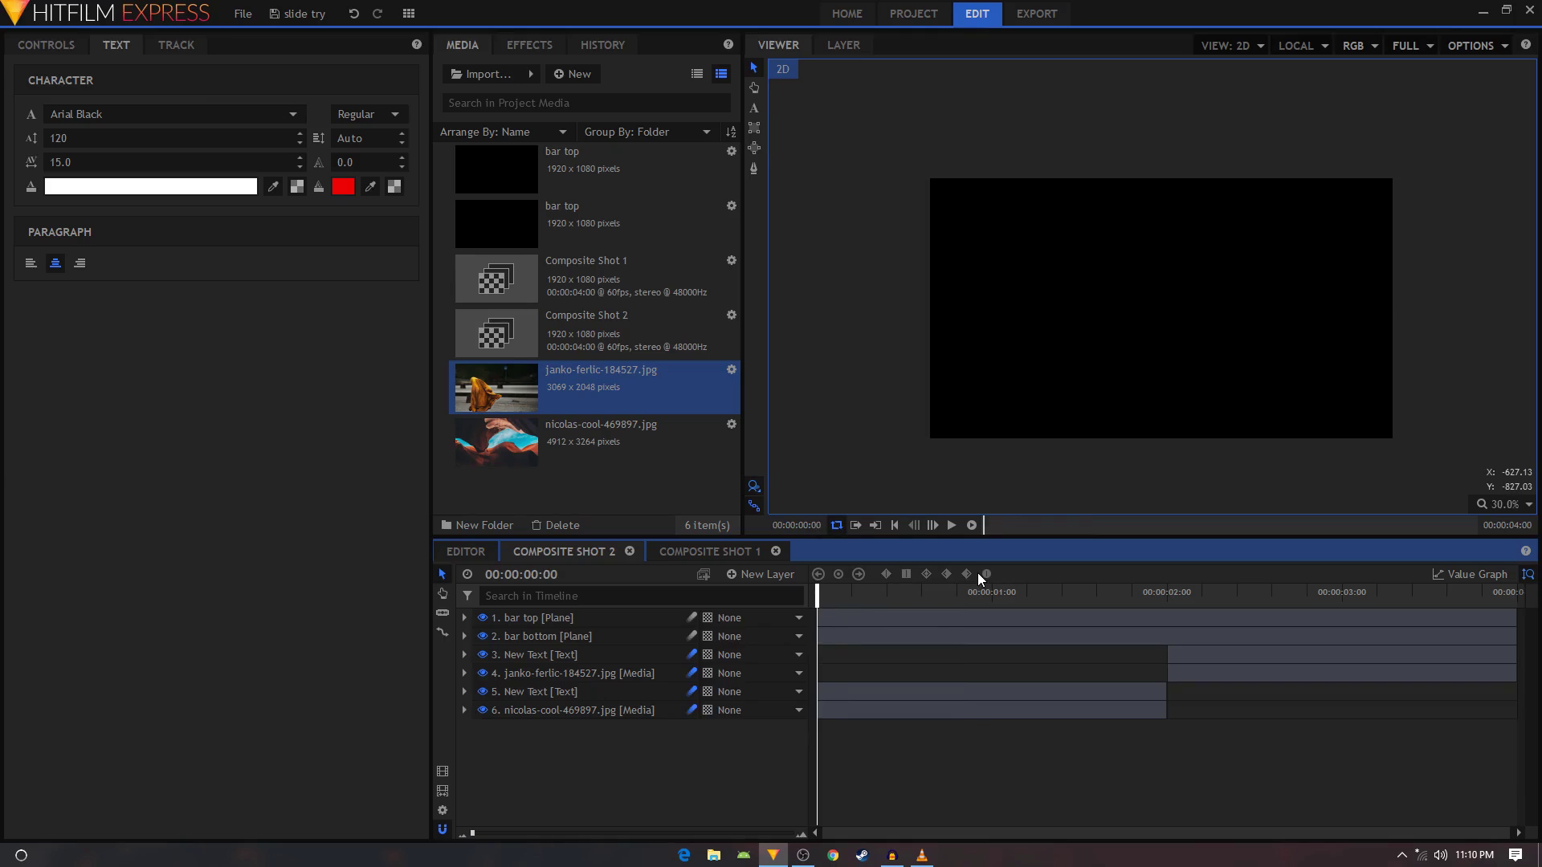
key("space")
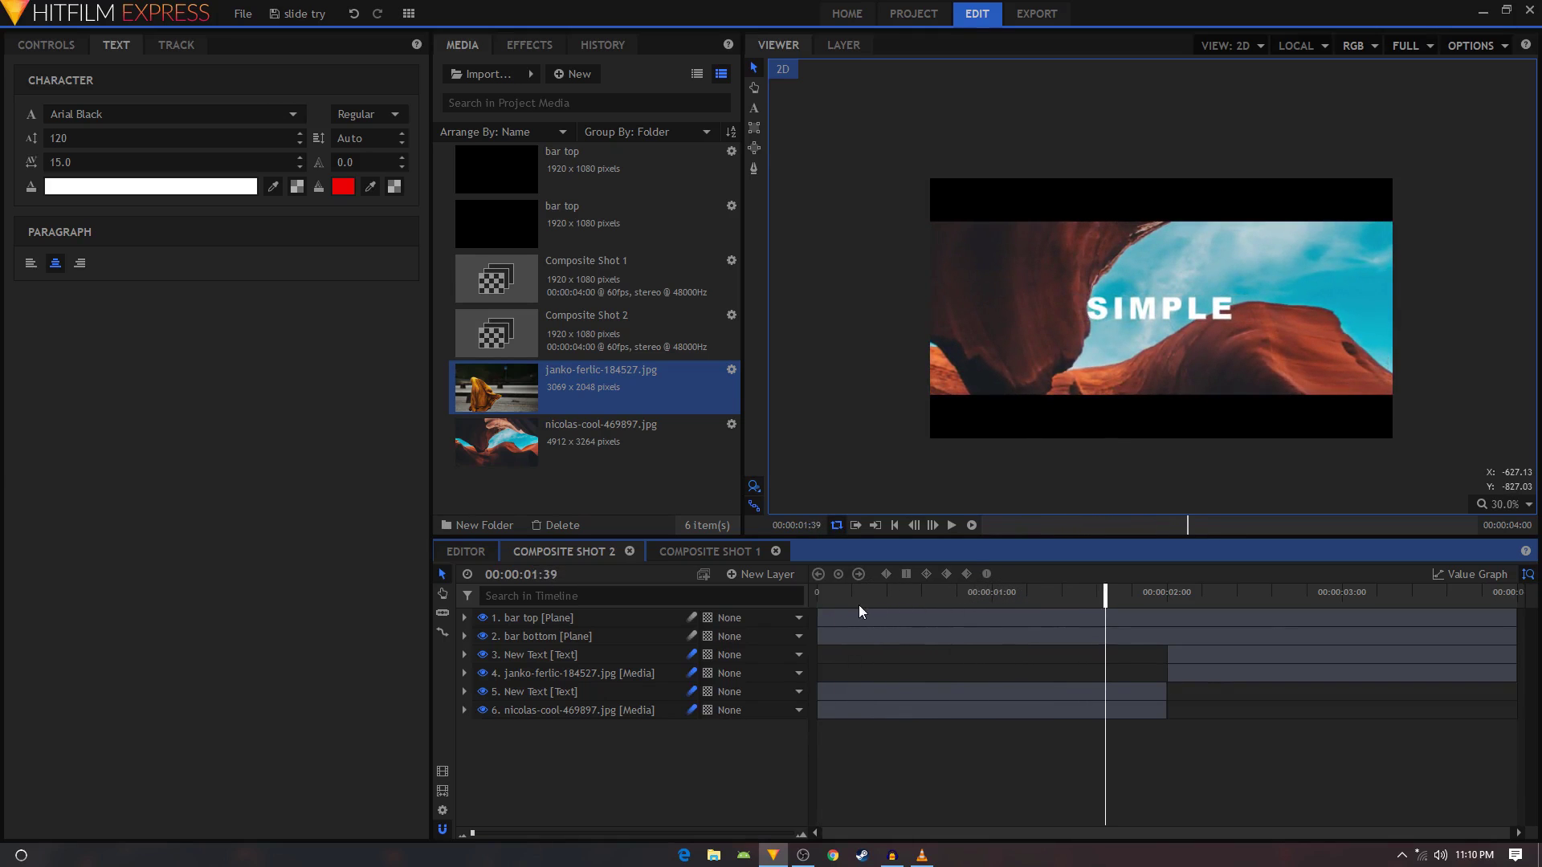
left_click(872, 590)
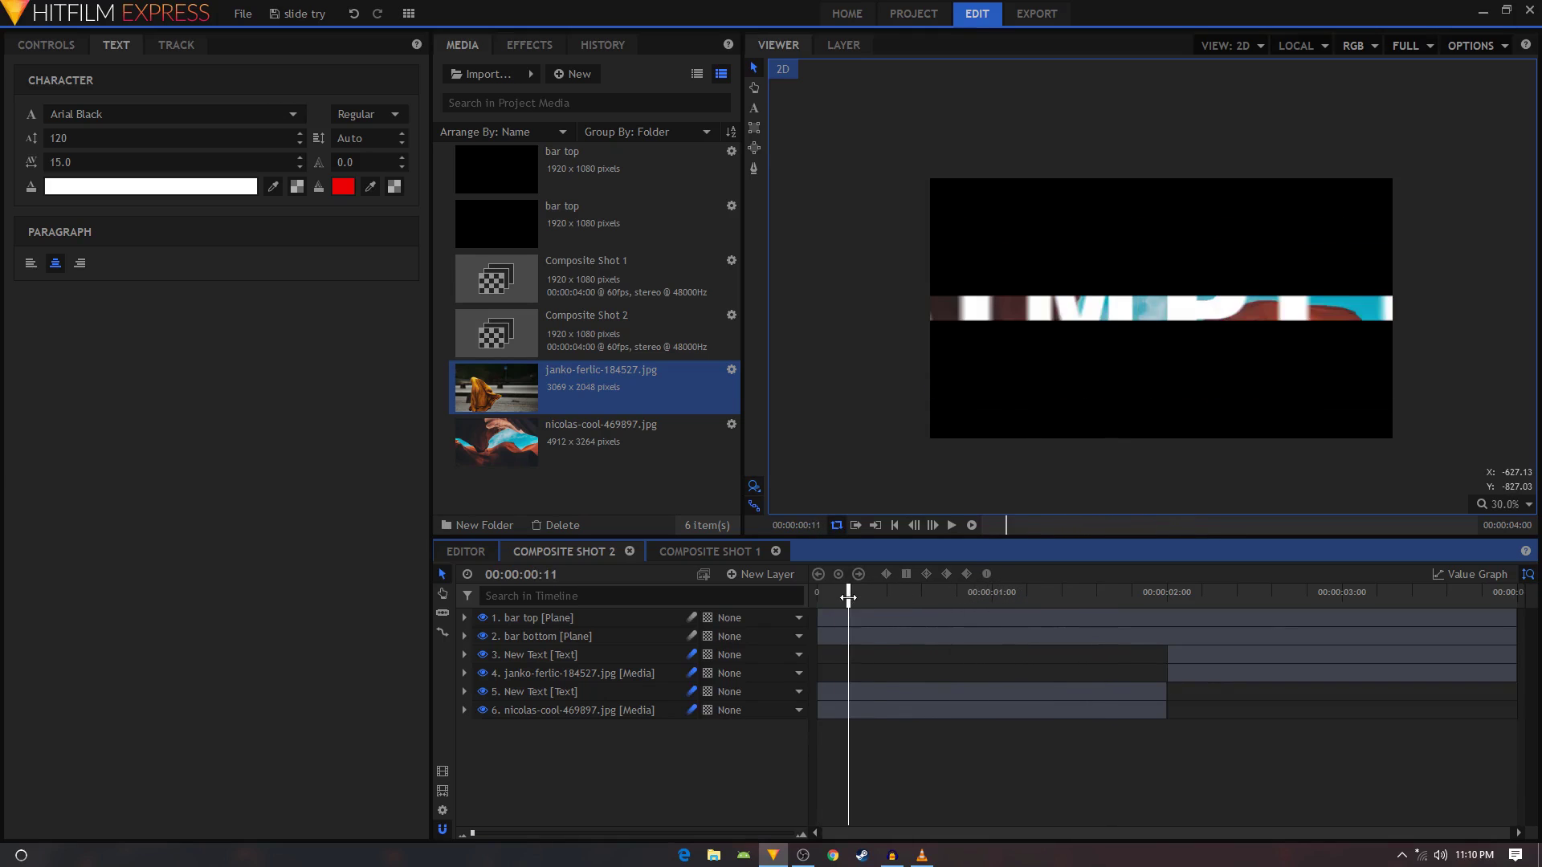
key("space")
left_click(911, 600)
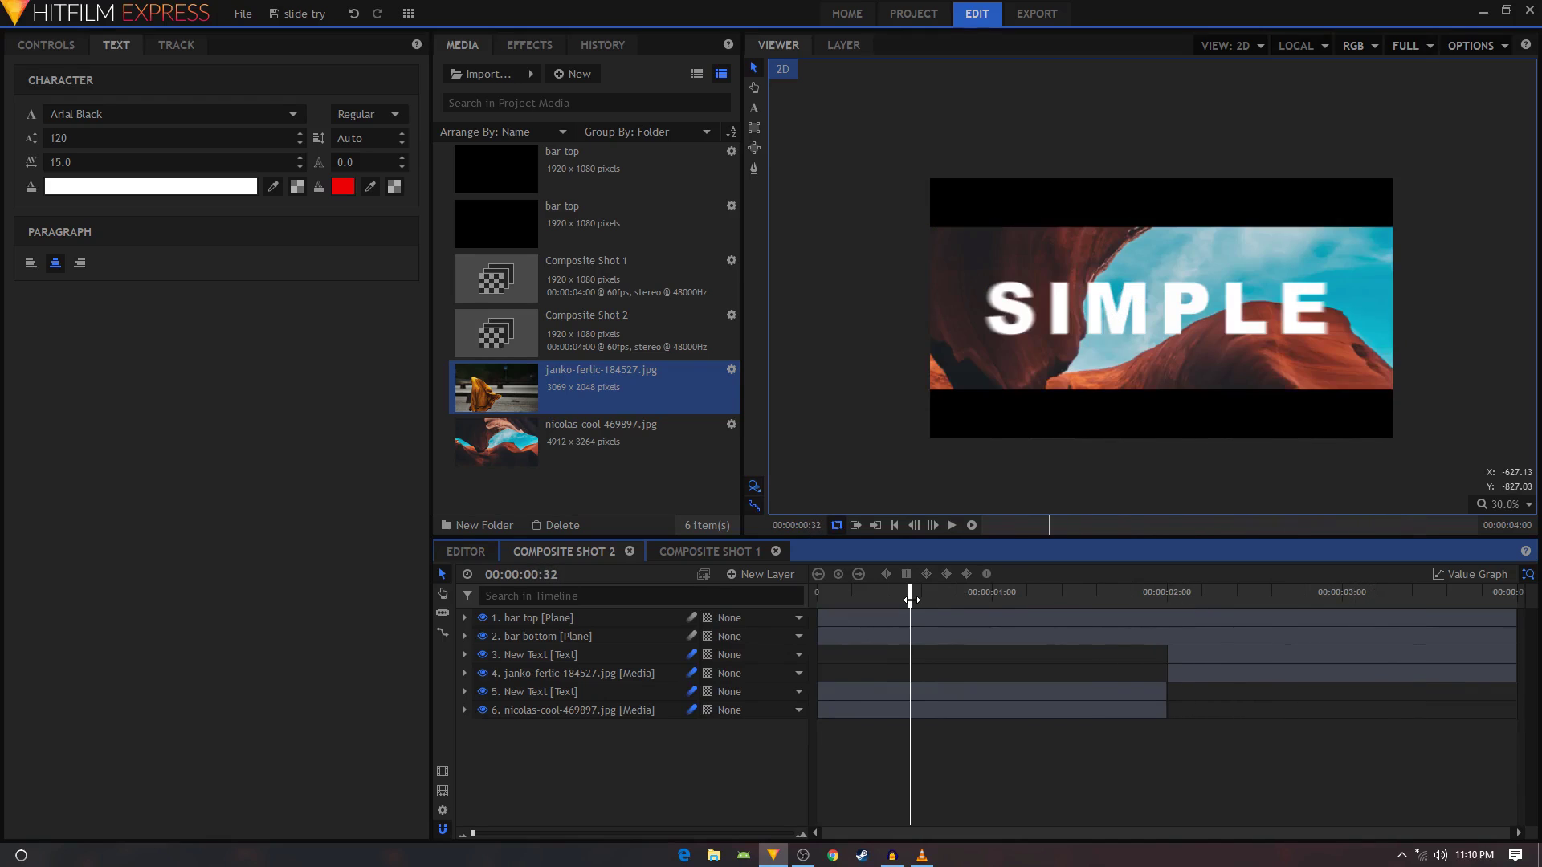
key("space")
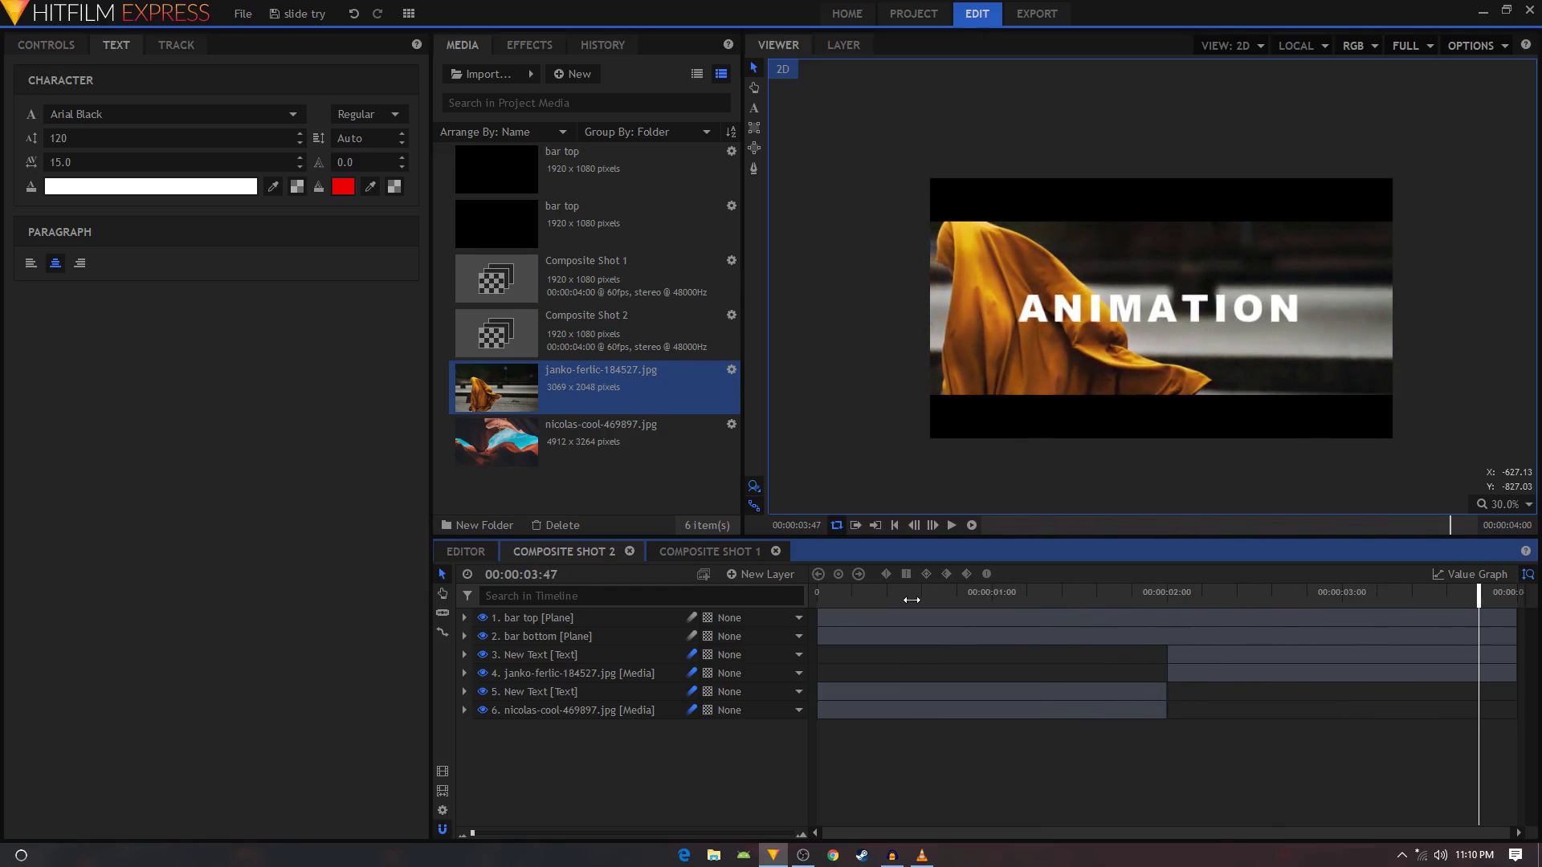
left_click(910, 600)
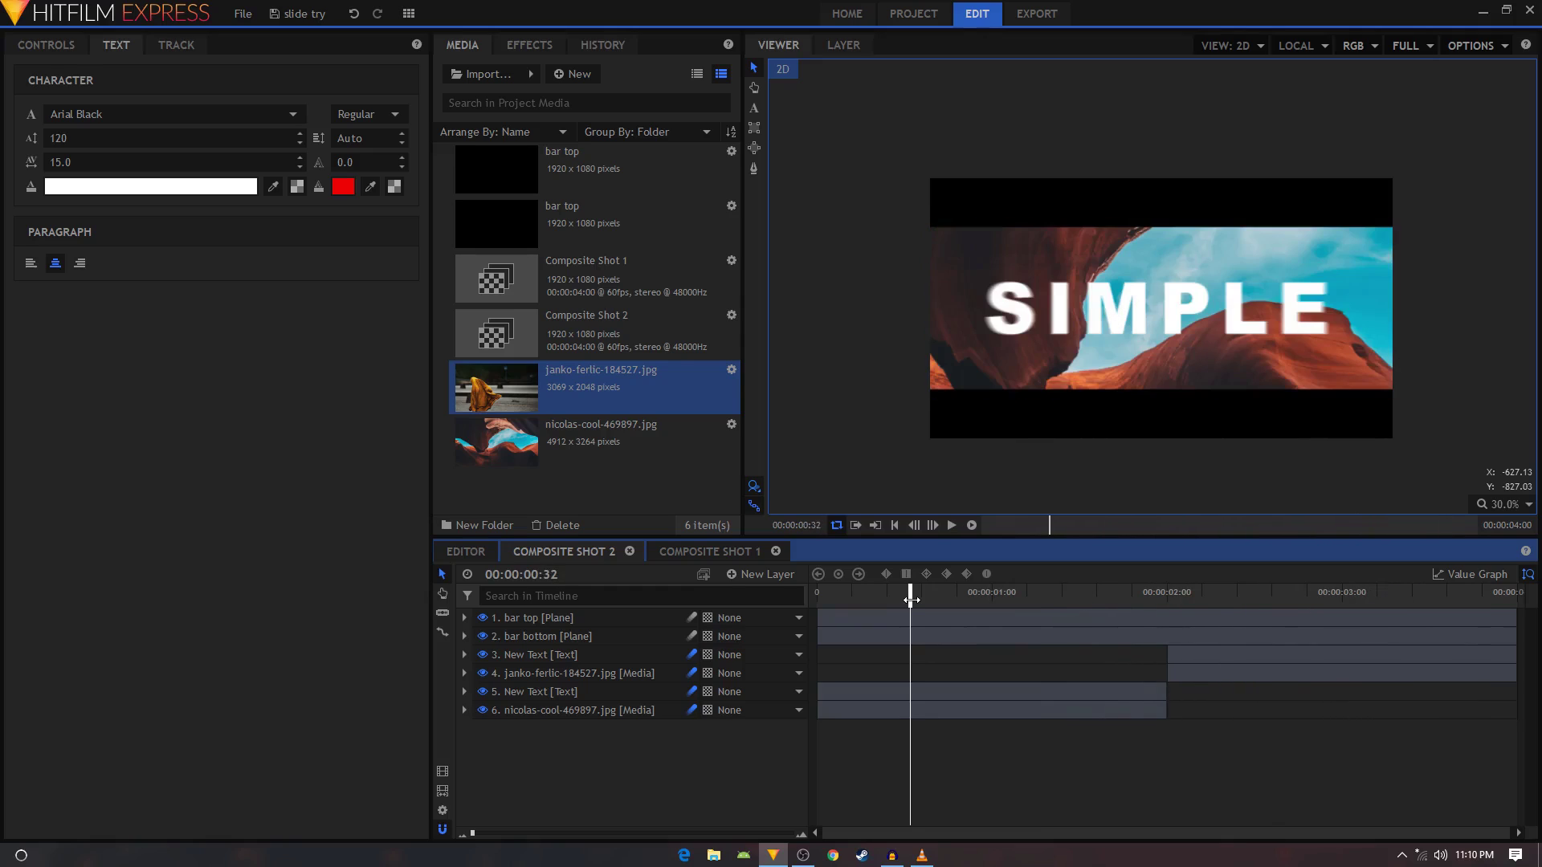
left_click_drag(913, 601, 1250, 636)
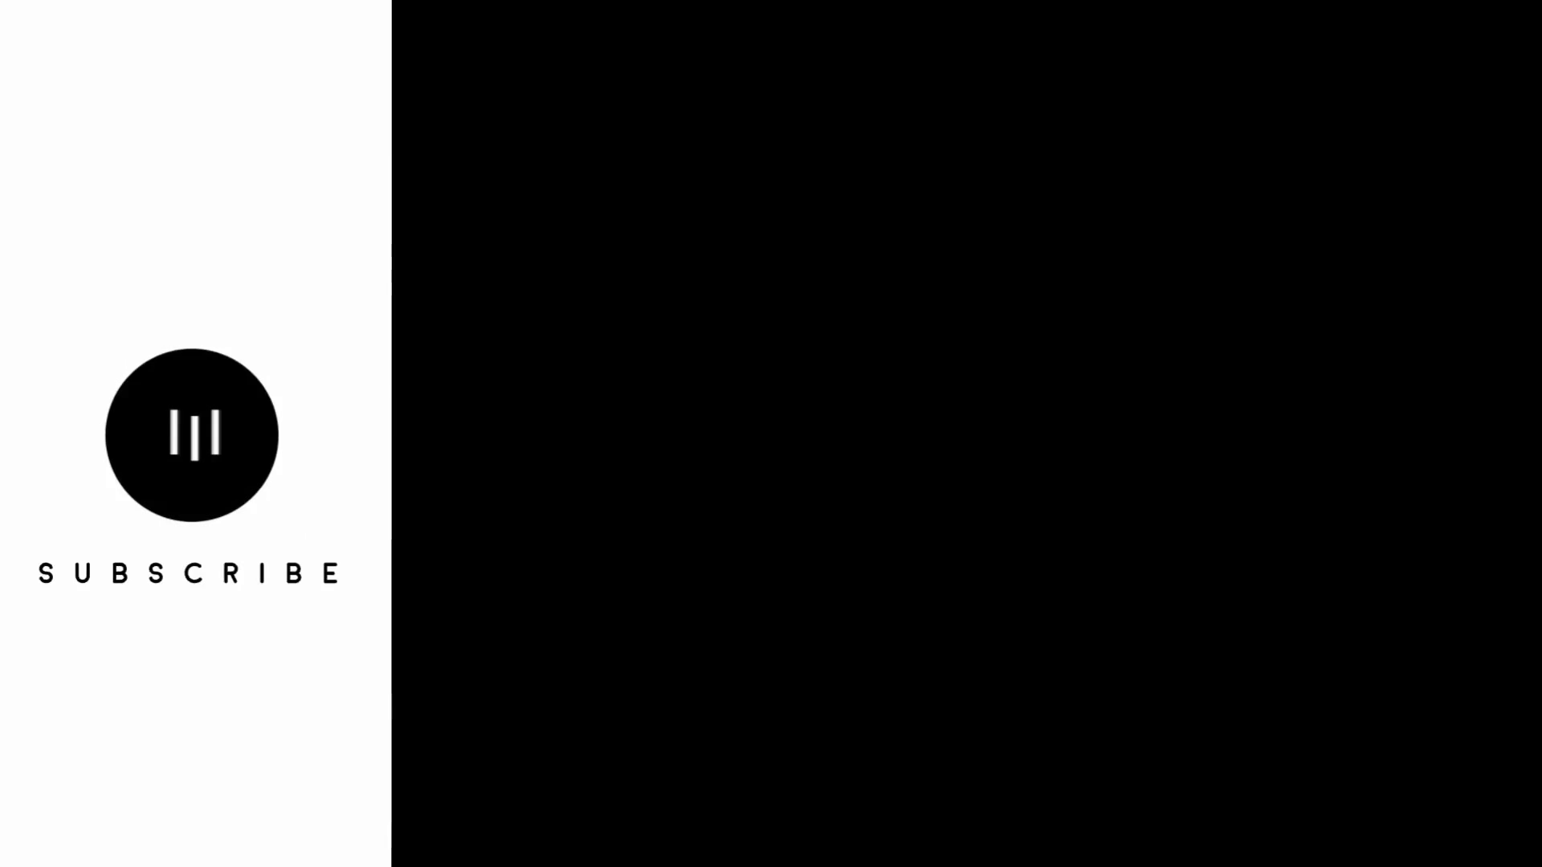